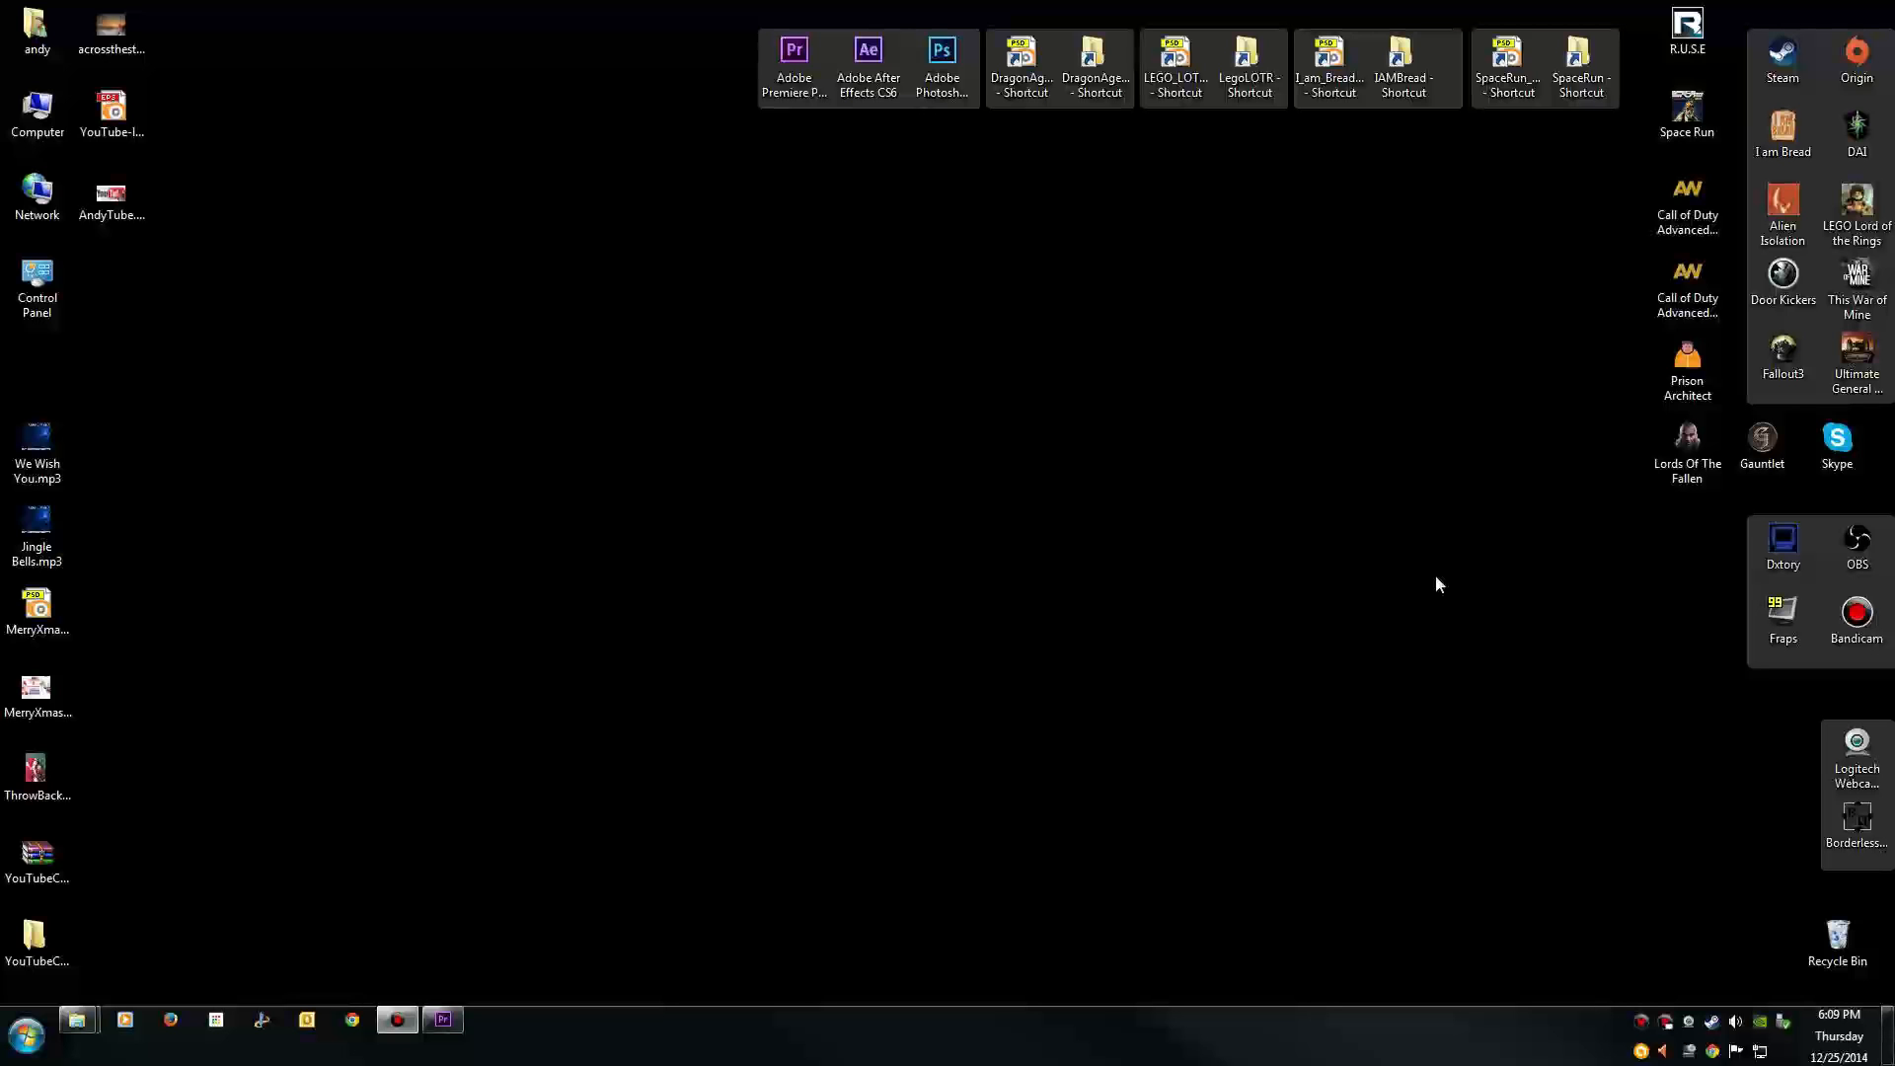
Step: Bring up the folder window of the My Passport (J:) drive
{"action": "double_click", "coordinate": [1072, 518]}
{"action": "mouse_move", "coordinate": [87, 1001]}
{"action": "left_click", "coordinate": [138, 933]}
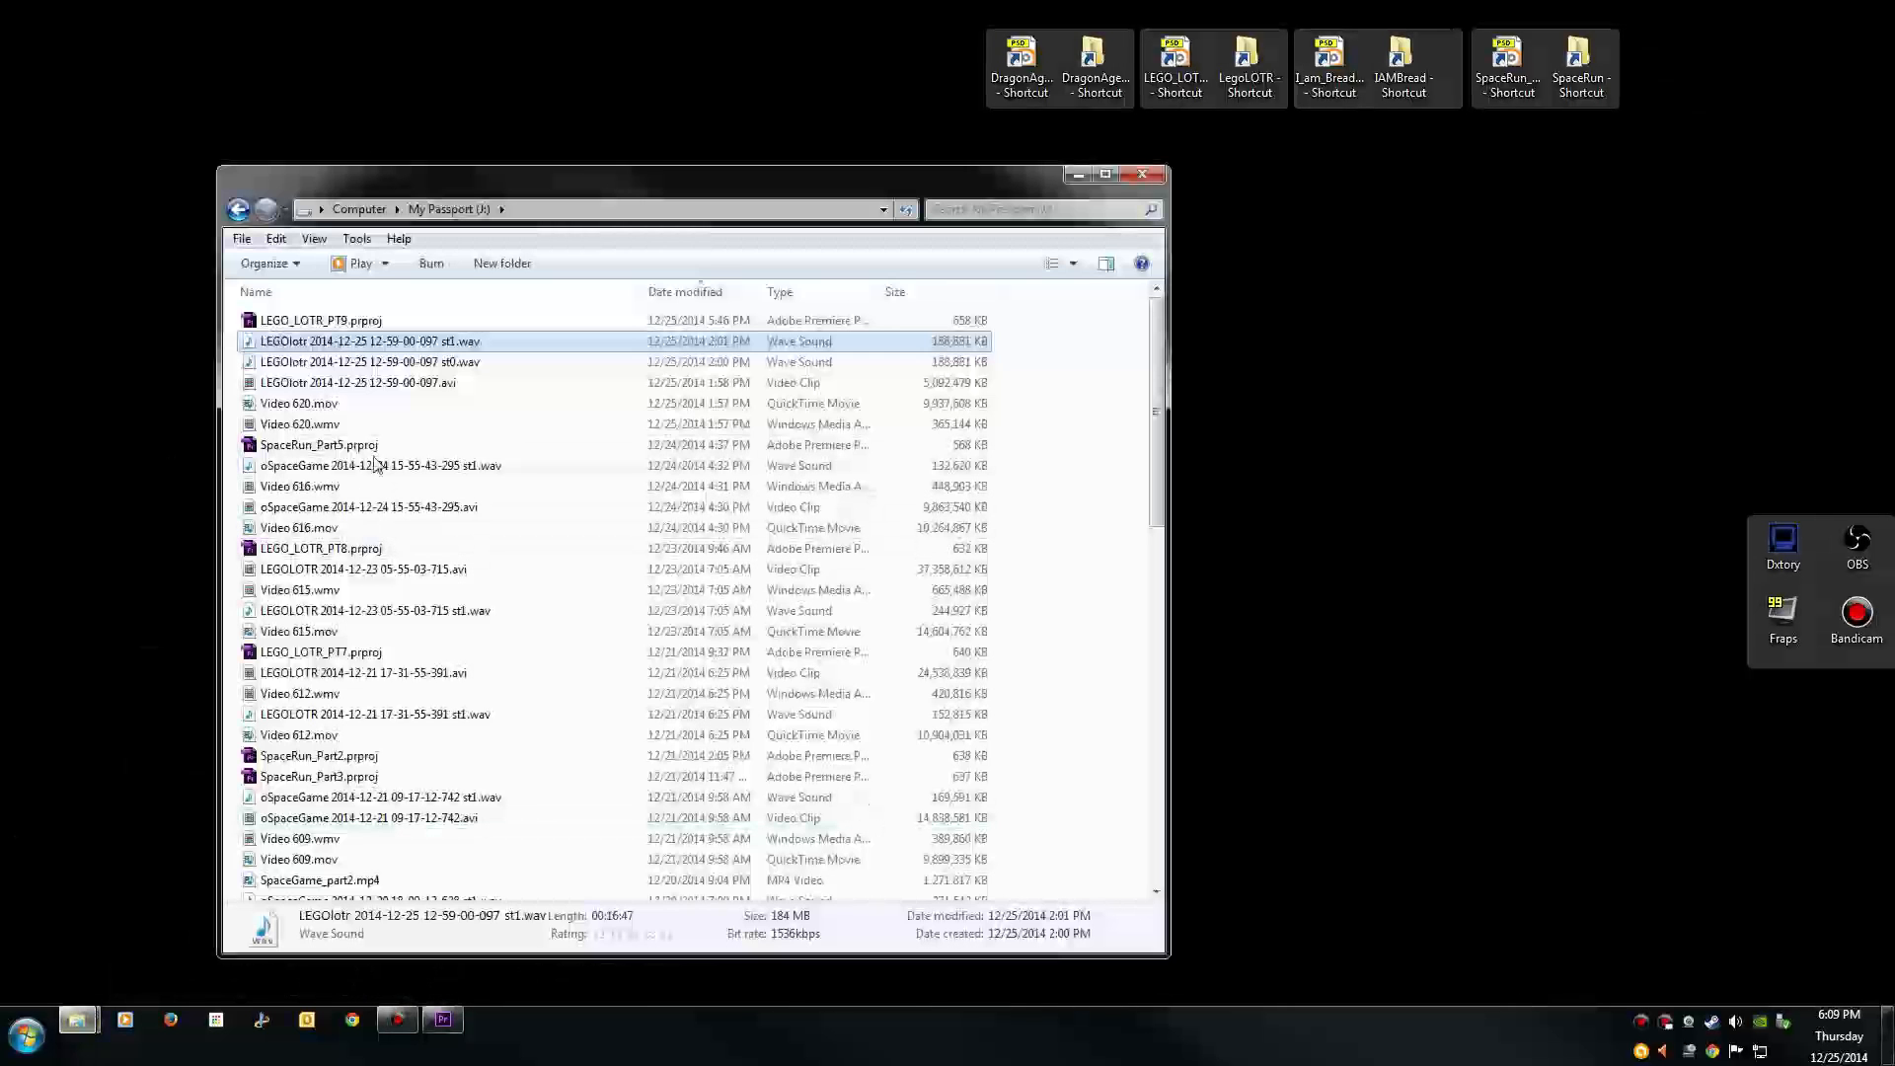
Step: Examine the source files: Video 620.wmv, Video 620.mov, the LEGOlotr 2014-12-25 AVI and its st0 and st1 WAV files
{"action": "left_click", "coordinate": [314, 432]}
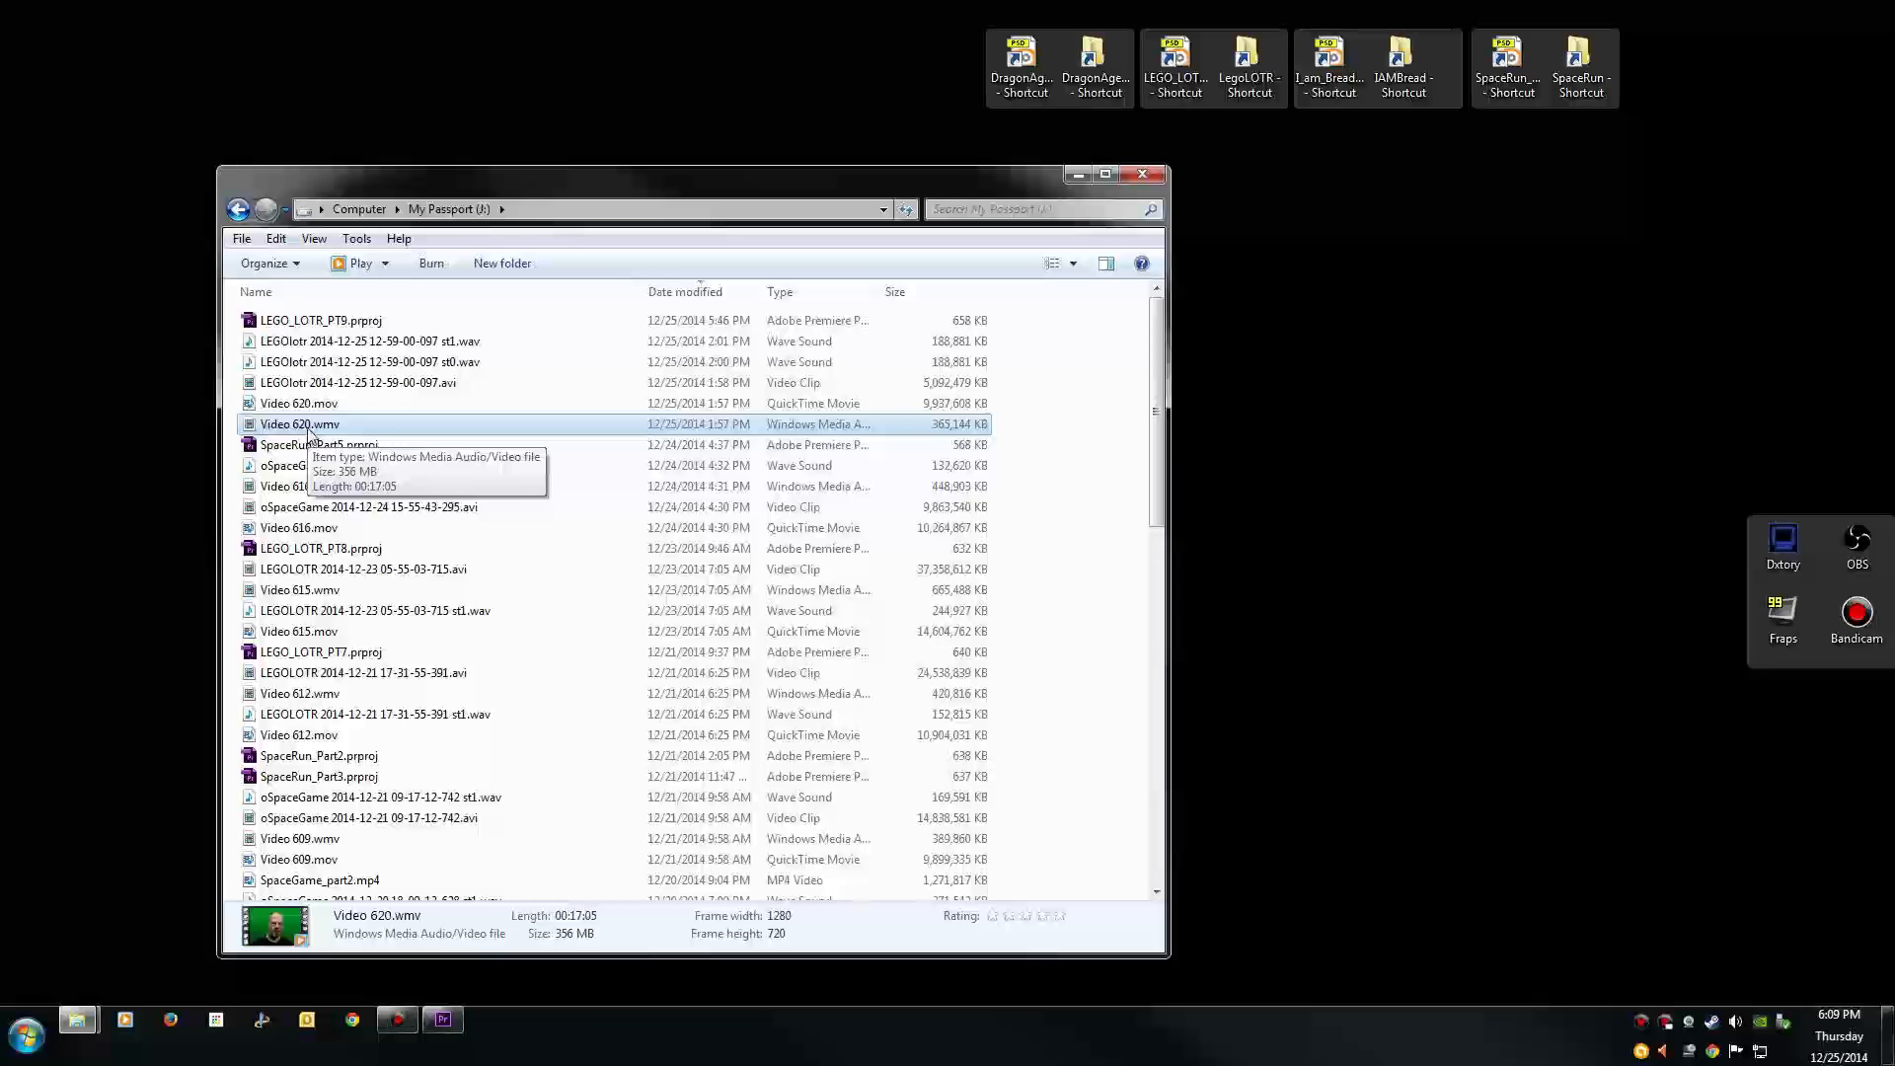
{"action": "left_click", "coordinate": [324, 406]}
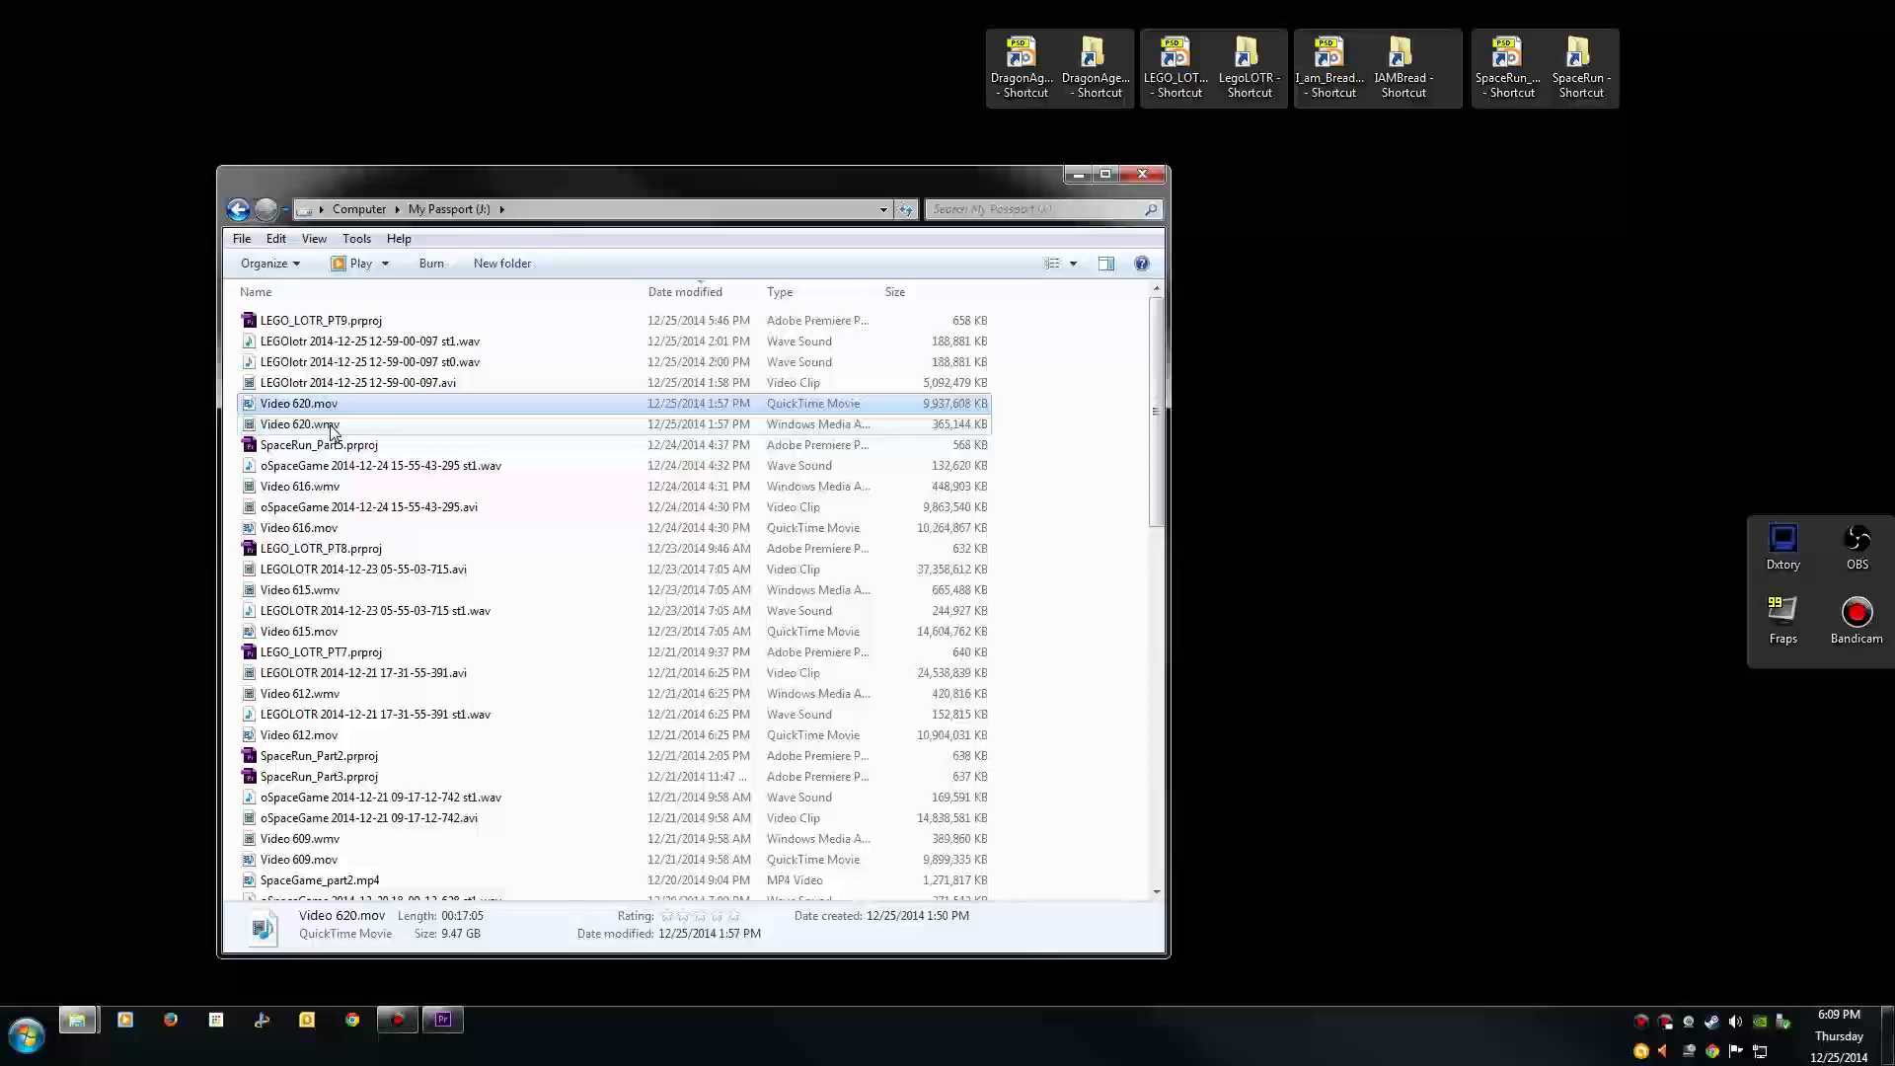
{"action": "left_click", "coordinate": [308, 432]}
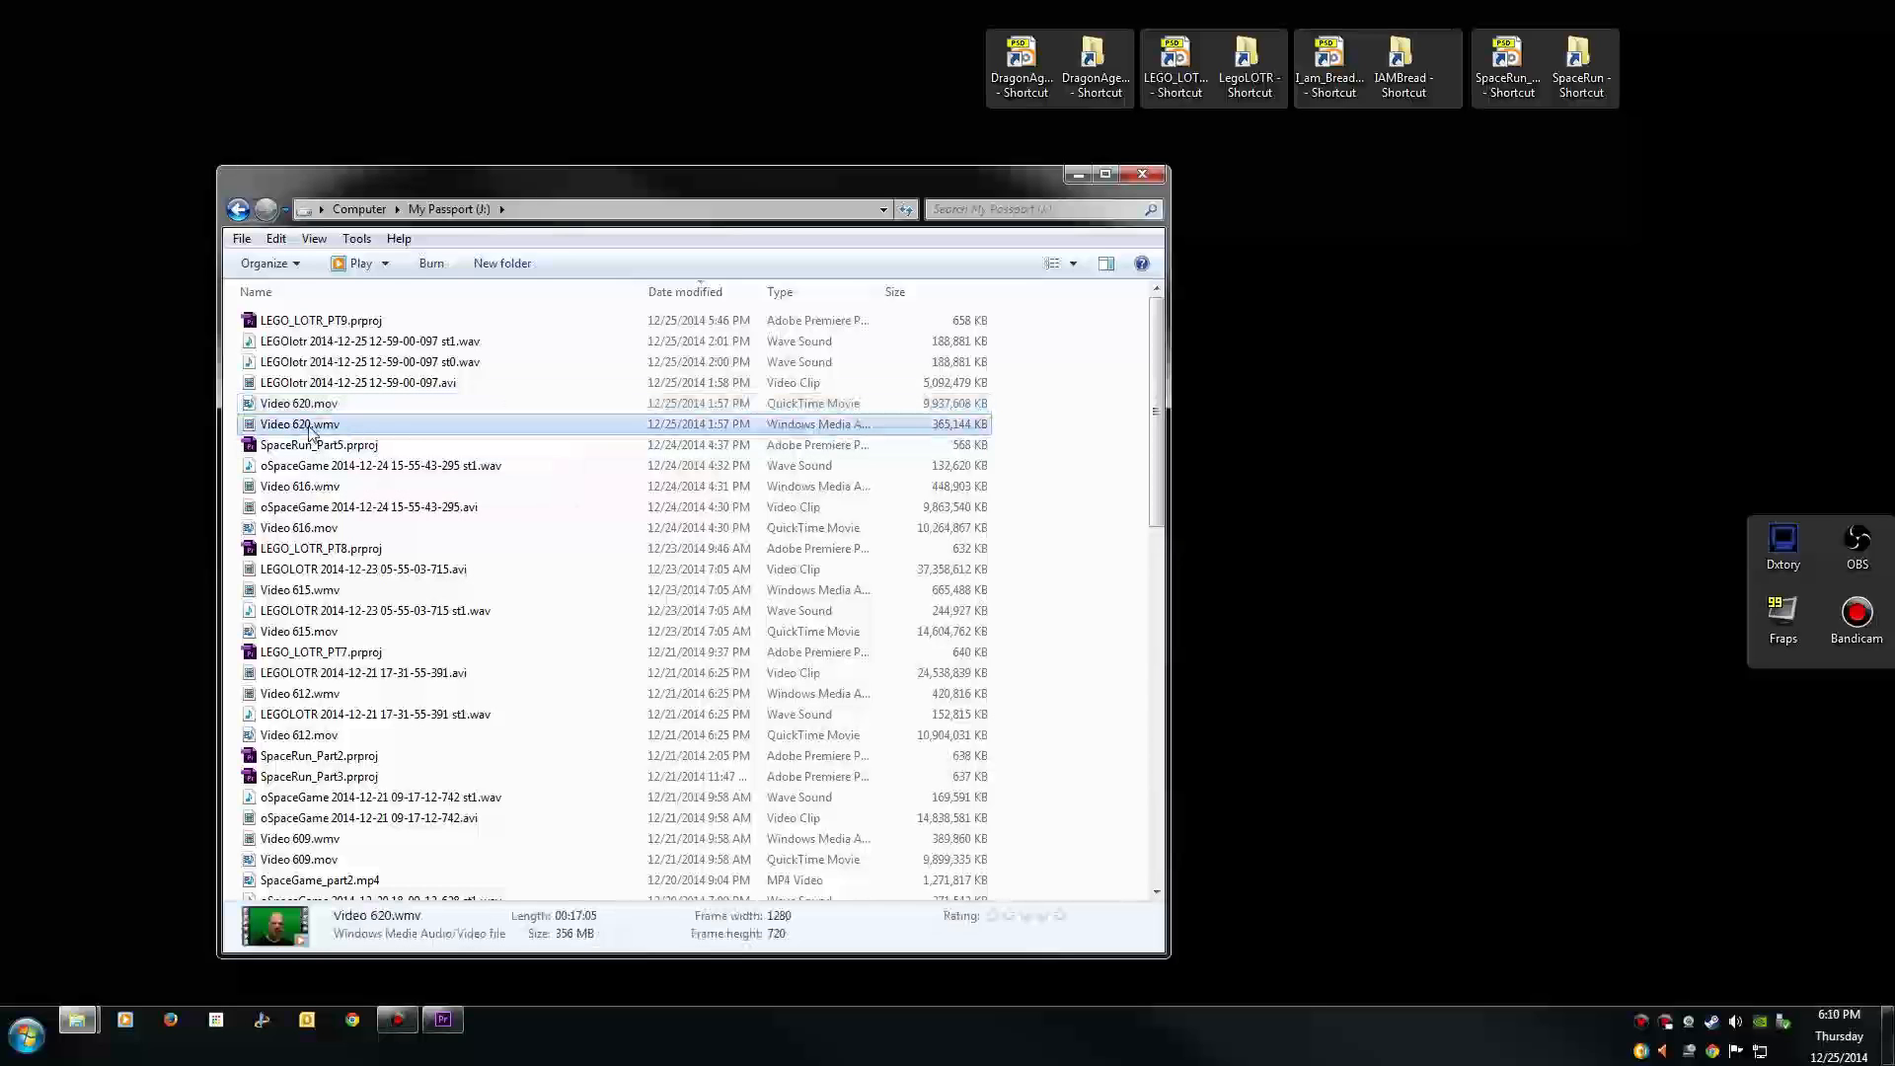
{"action": "left_click", "coordinate": [308, 407]}
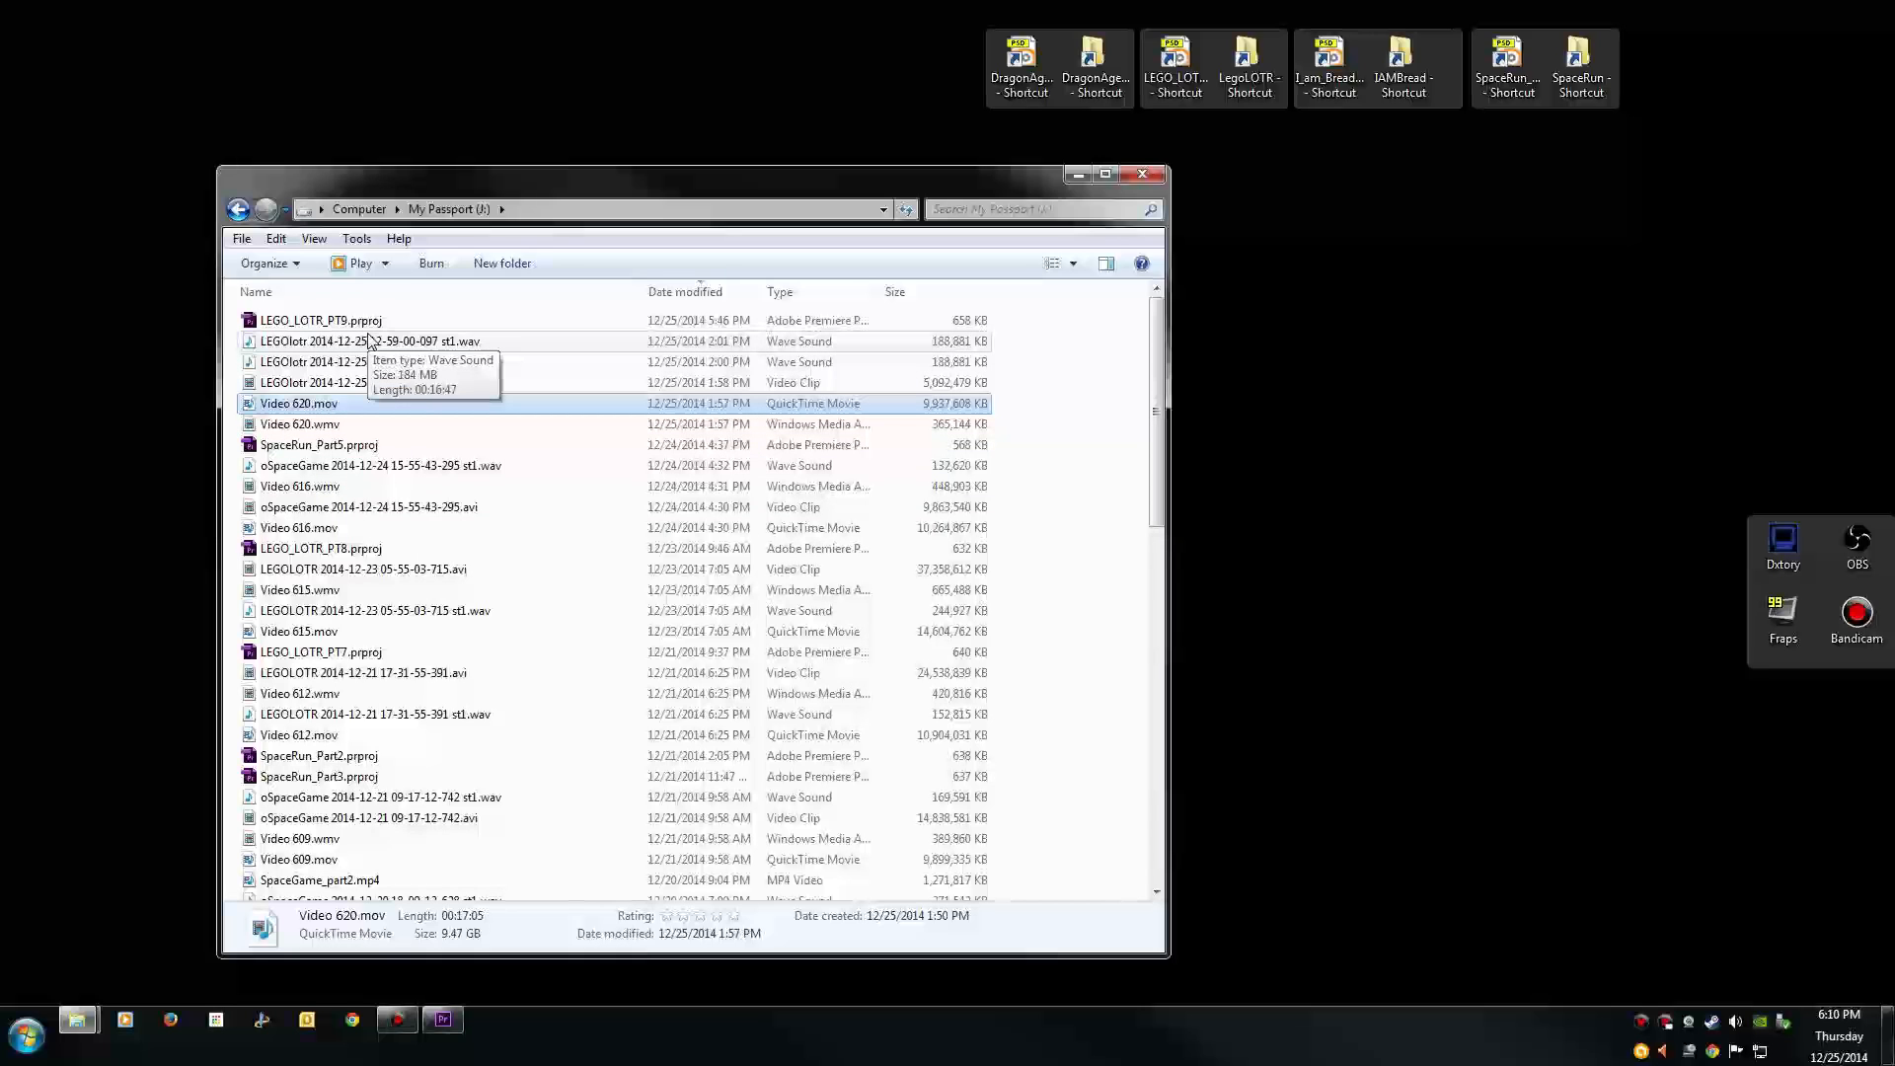
{"action": "left_click", "coordinate": [397, 383]}
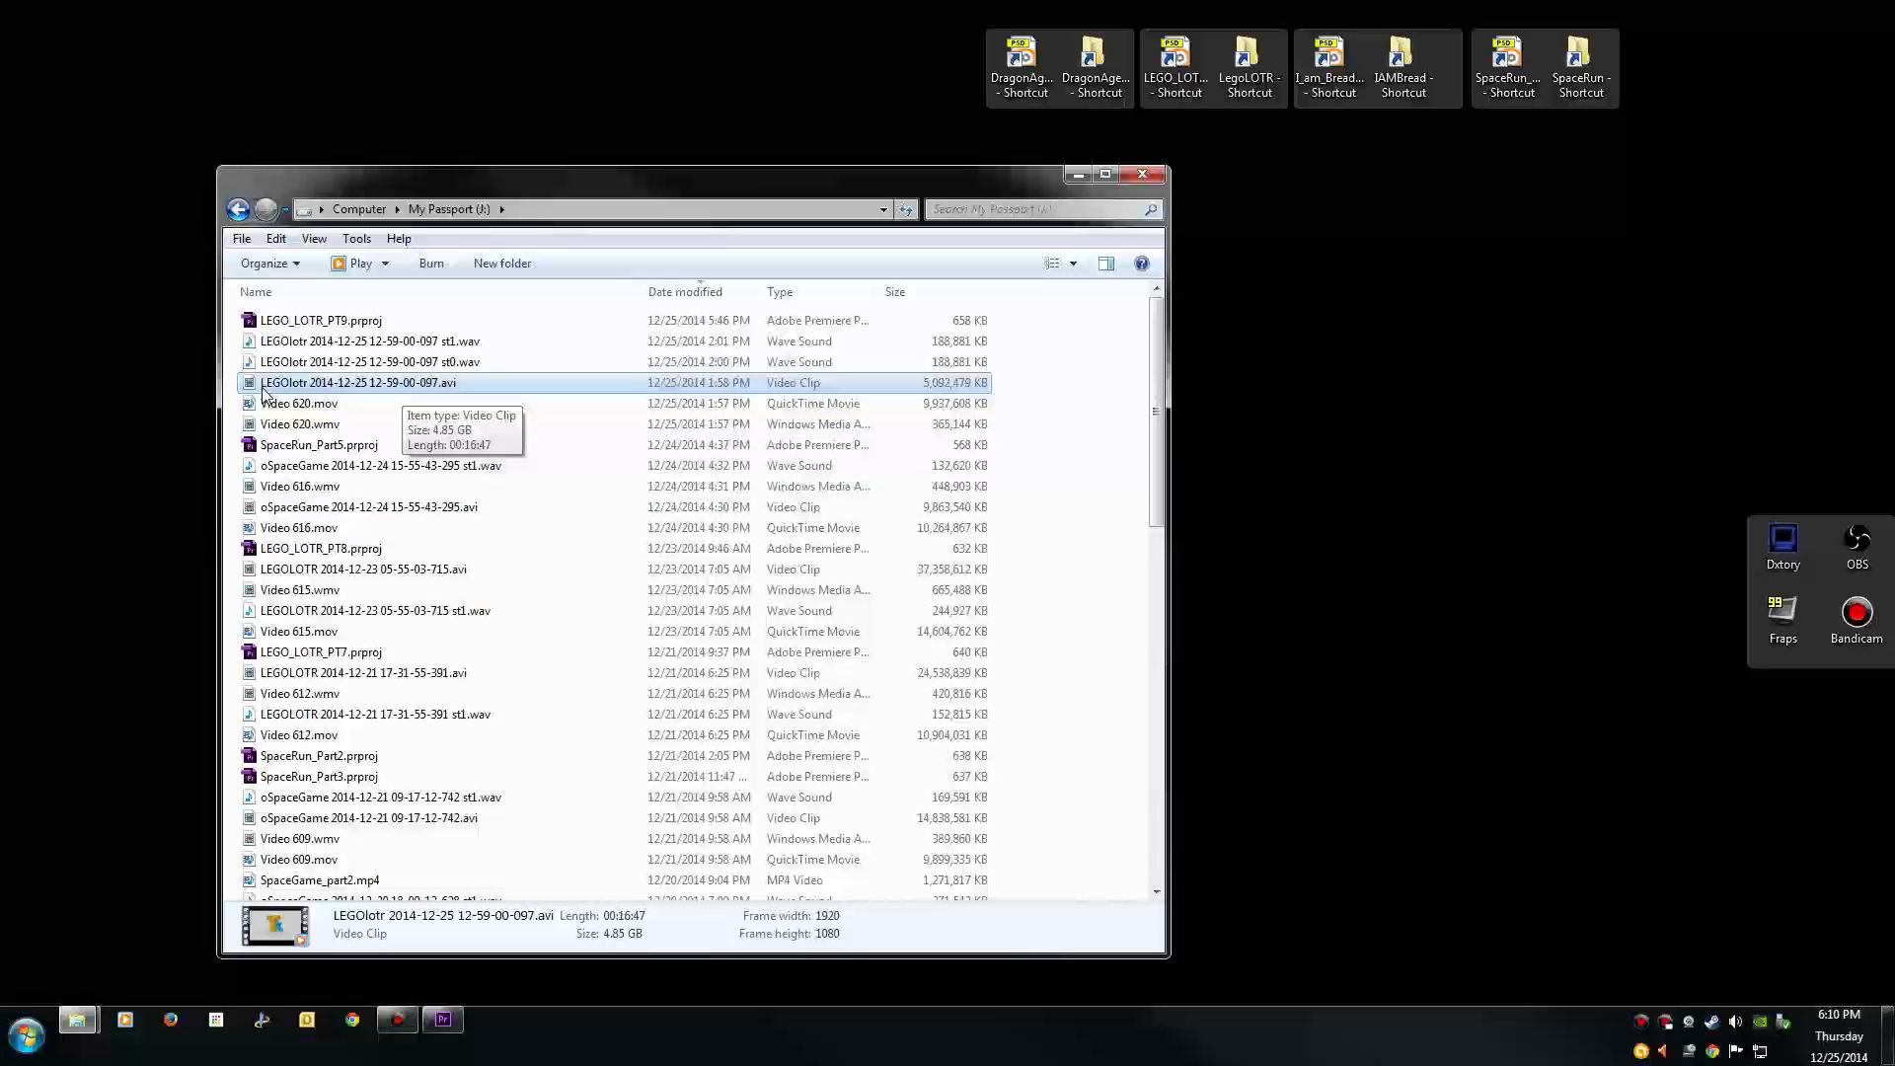
{"action": "left_click", "coordinate": [412, 362]}
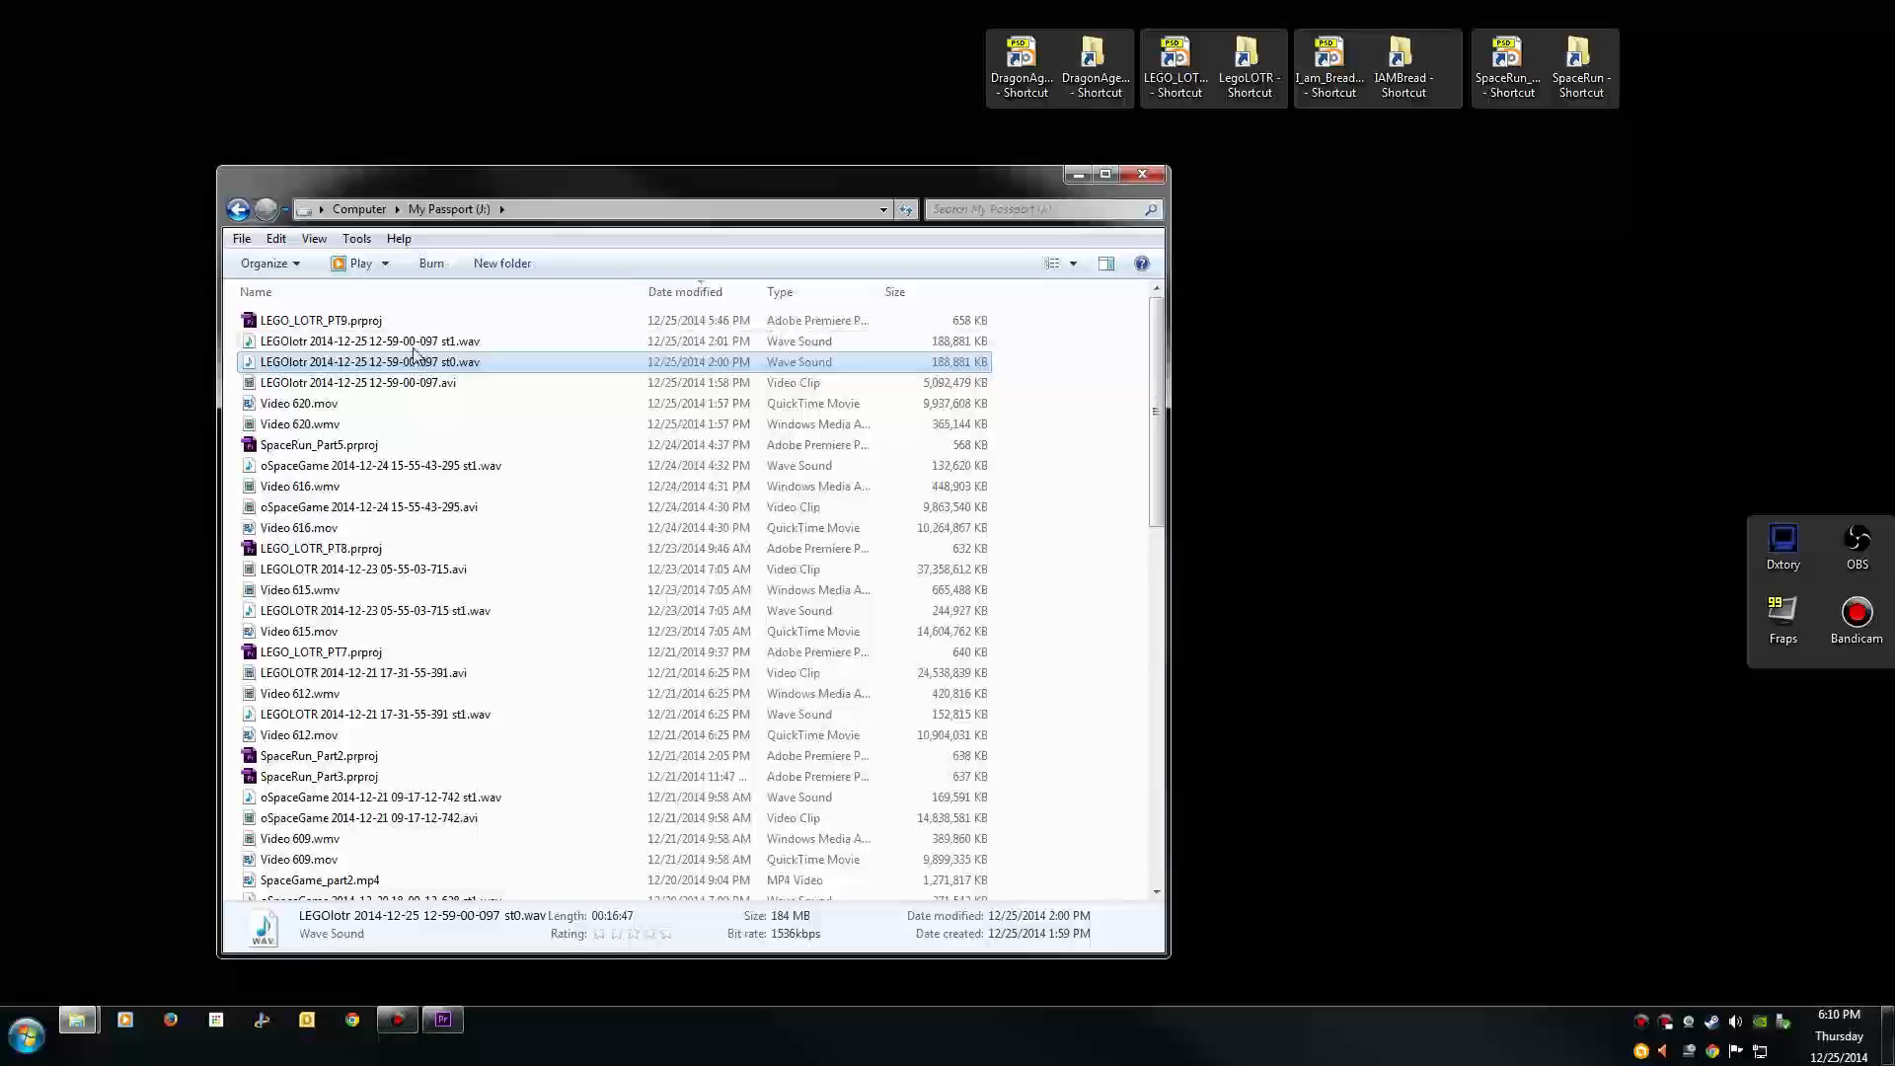
{"action": "left_click", "coordinate": [411, 347]}
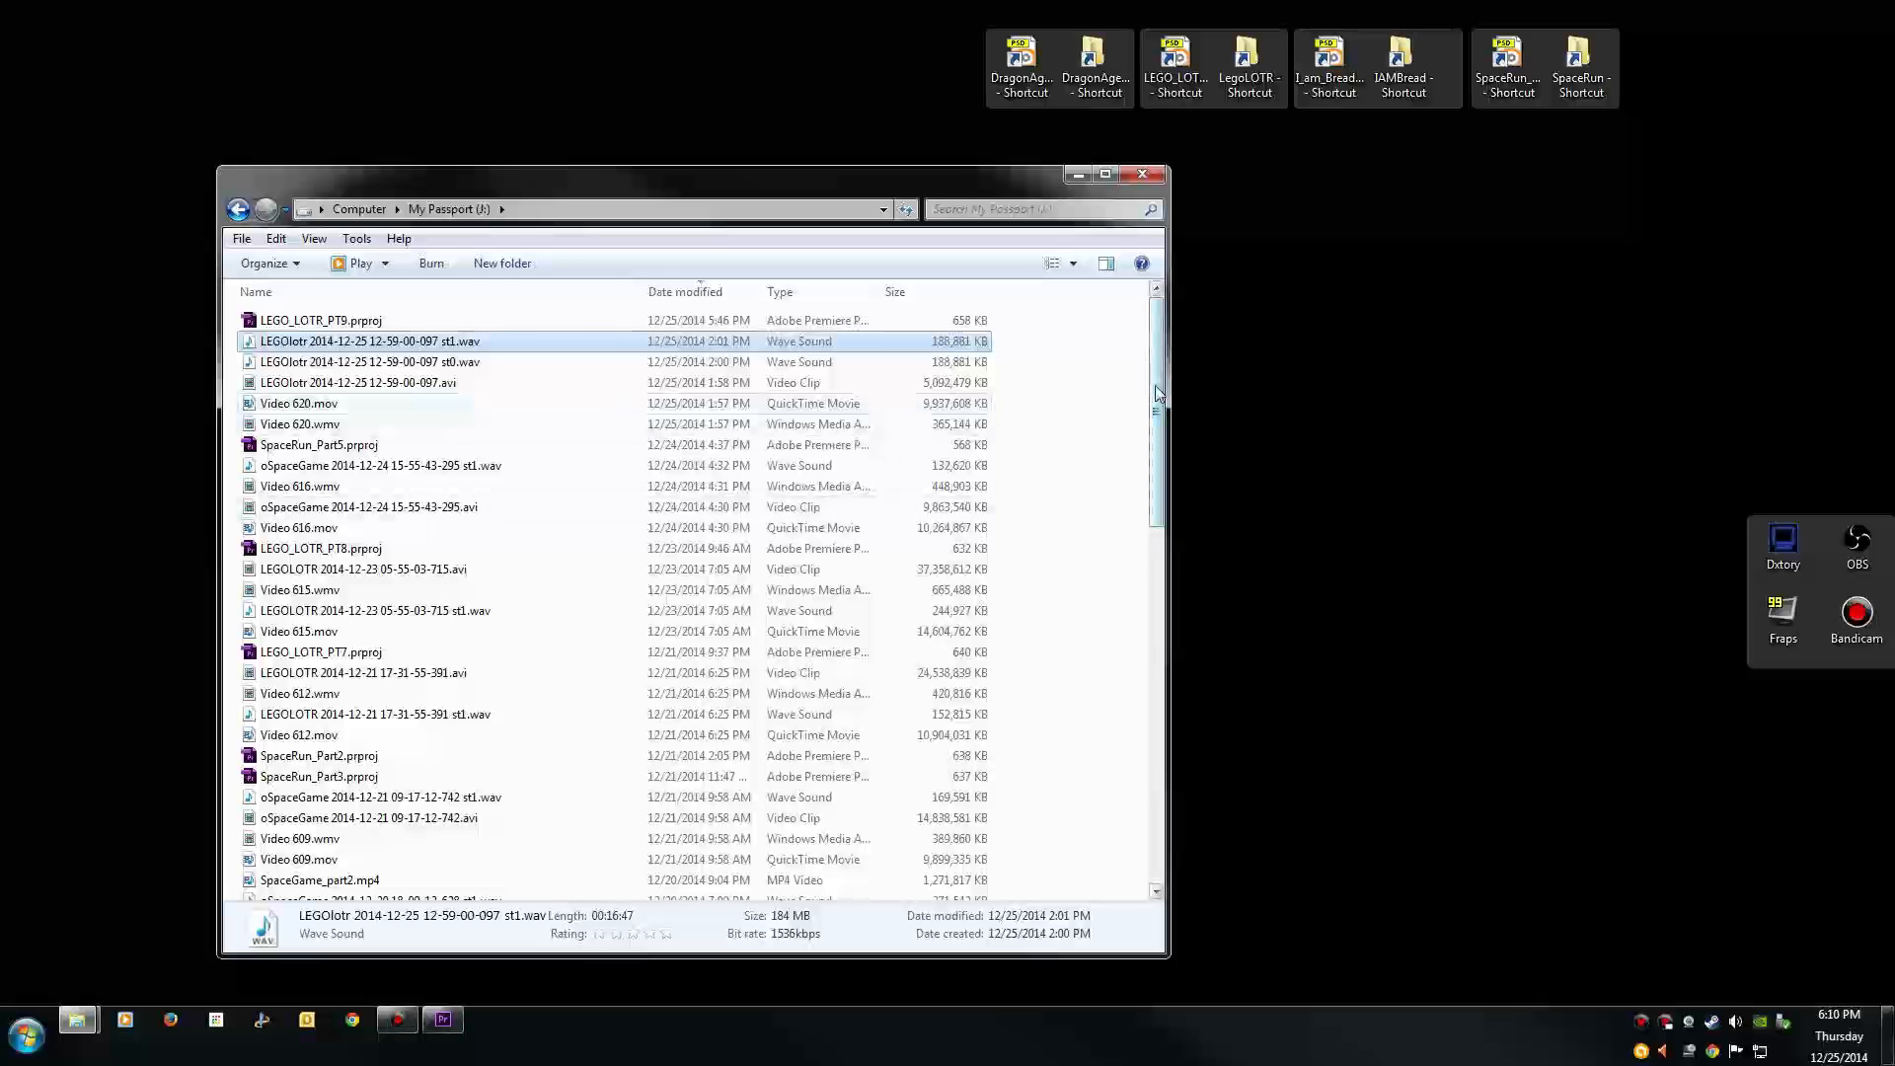
Step: Switch to Adobe Premiere Pro and place Video 620.mov on Video 2, starting where the existing intro clip ends
{"action": "left_click", "coordinate": [443, 1021]}
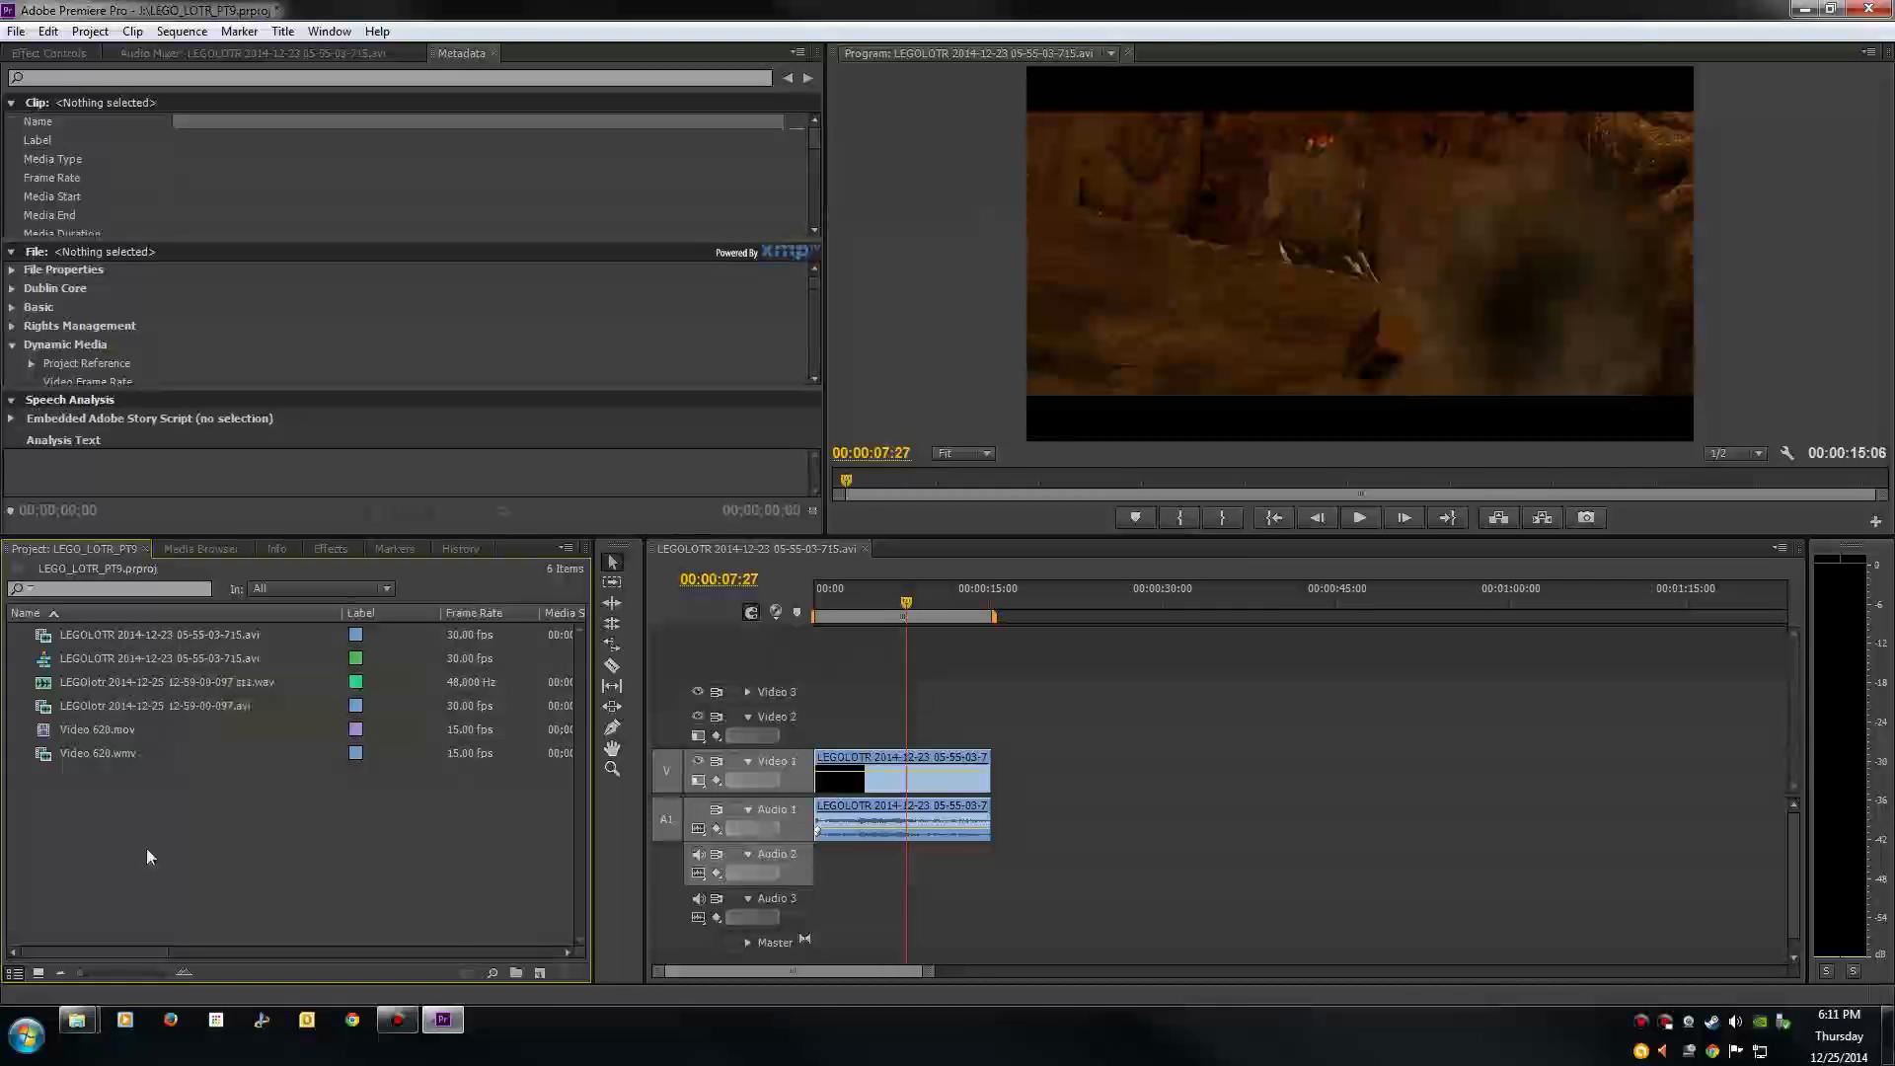
{"action": "left_click", "coordinate": [74, 732]}
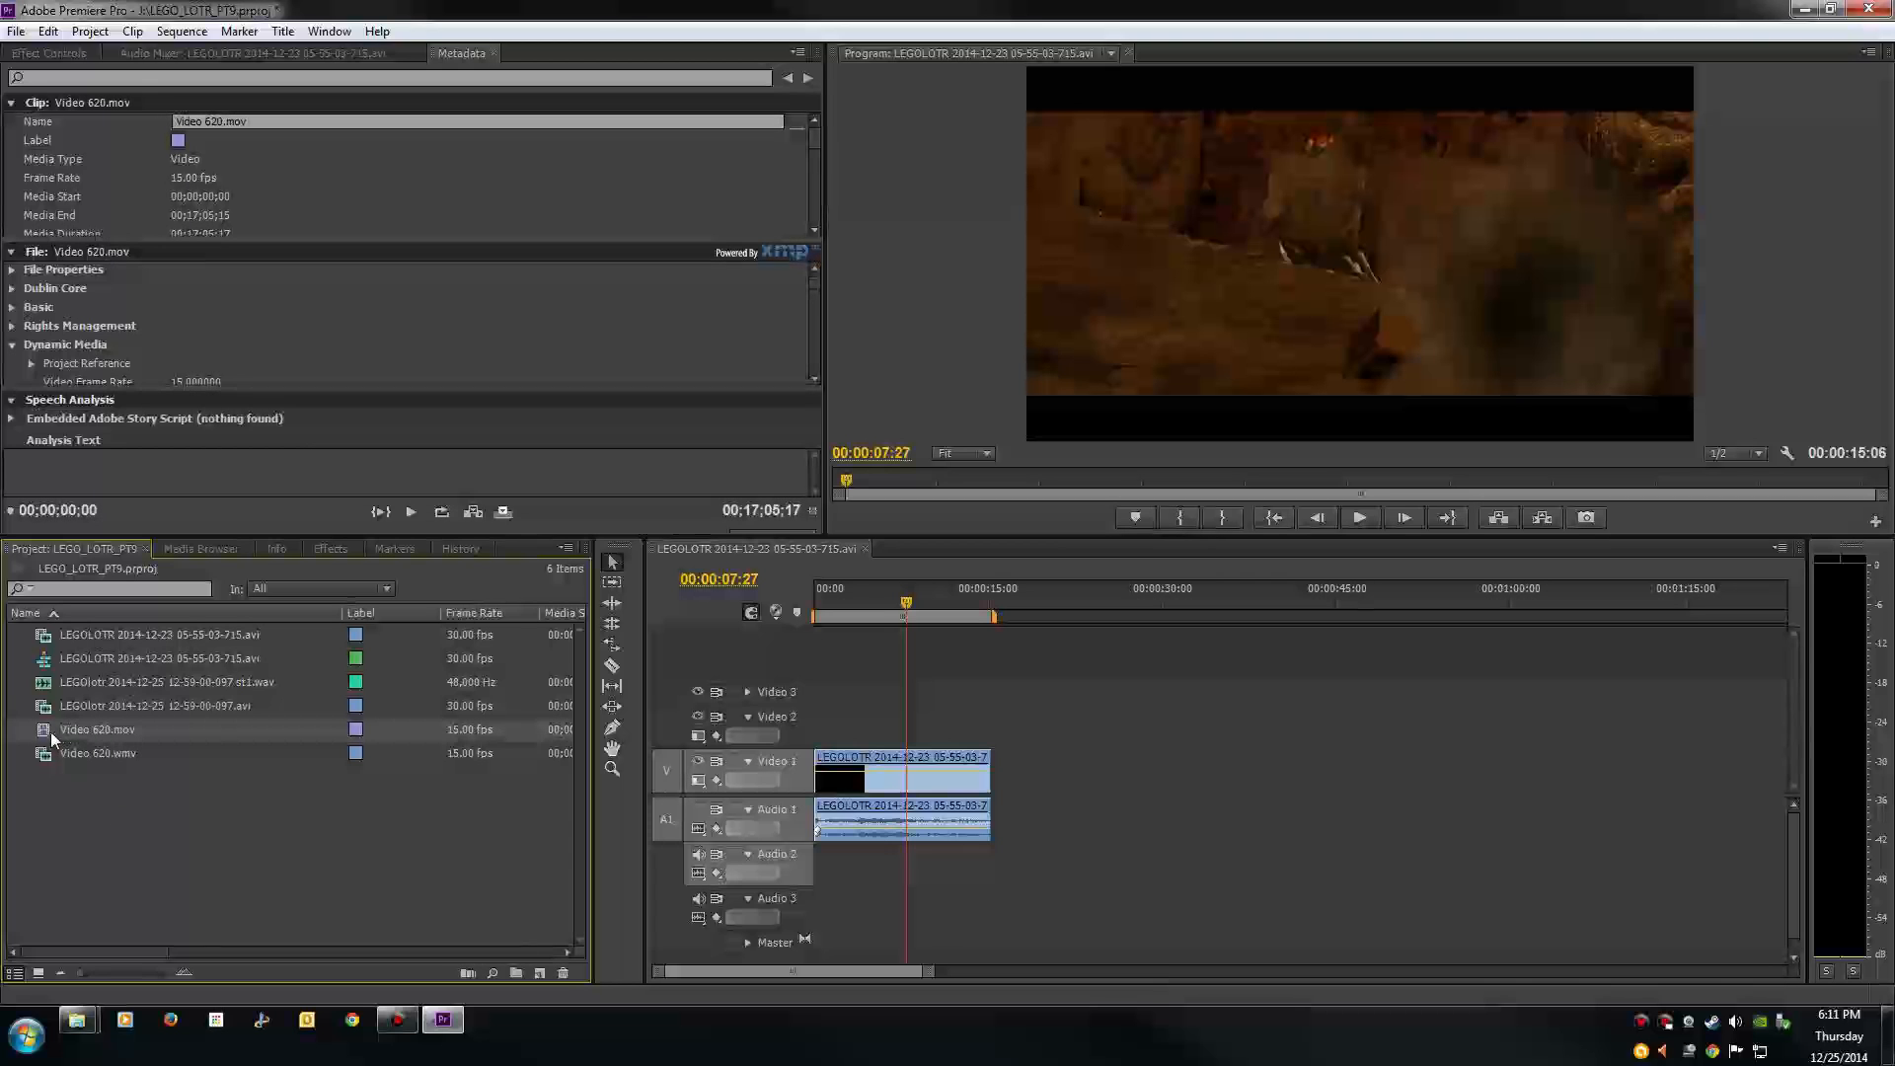
{"action": "left_click_drag", "start_coordinate": [48, 736], "coordinate": [1047, 731]}
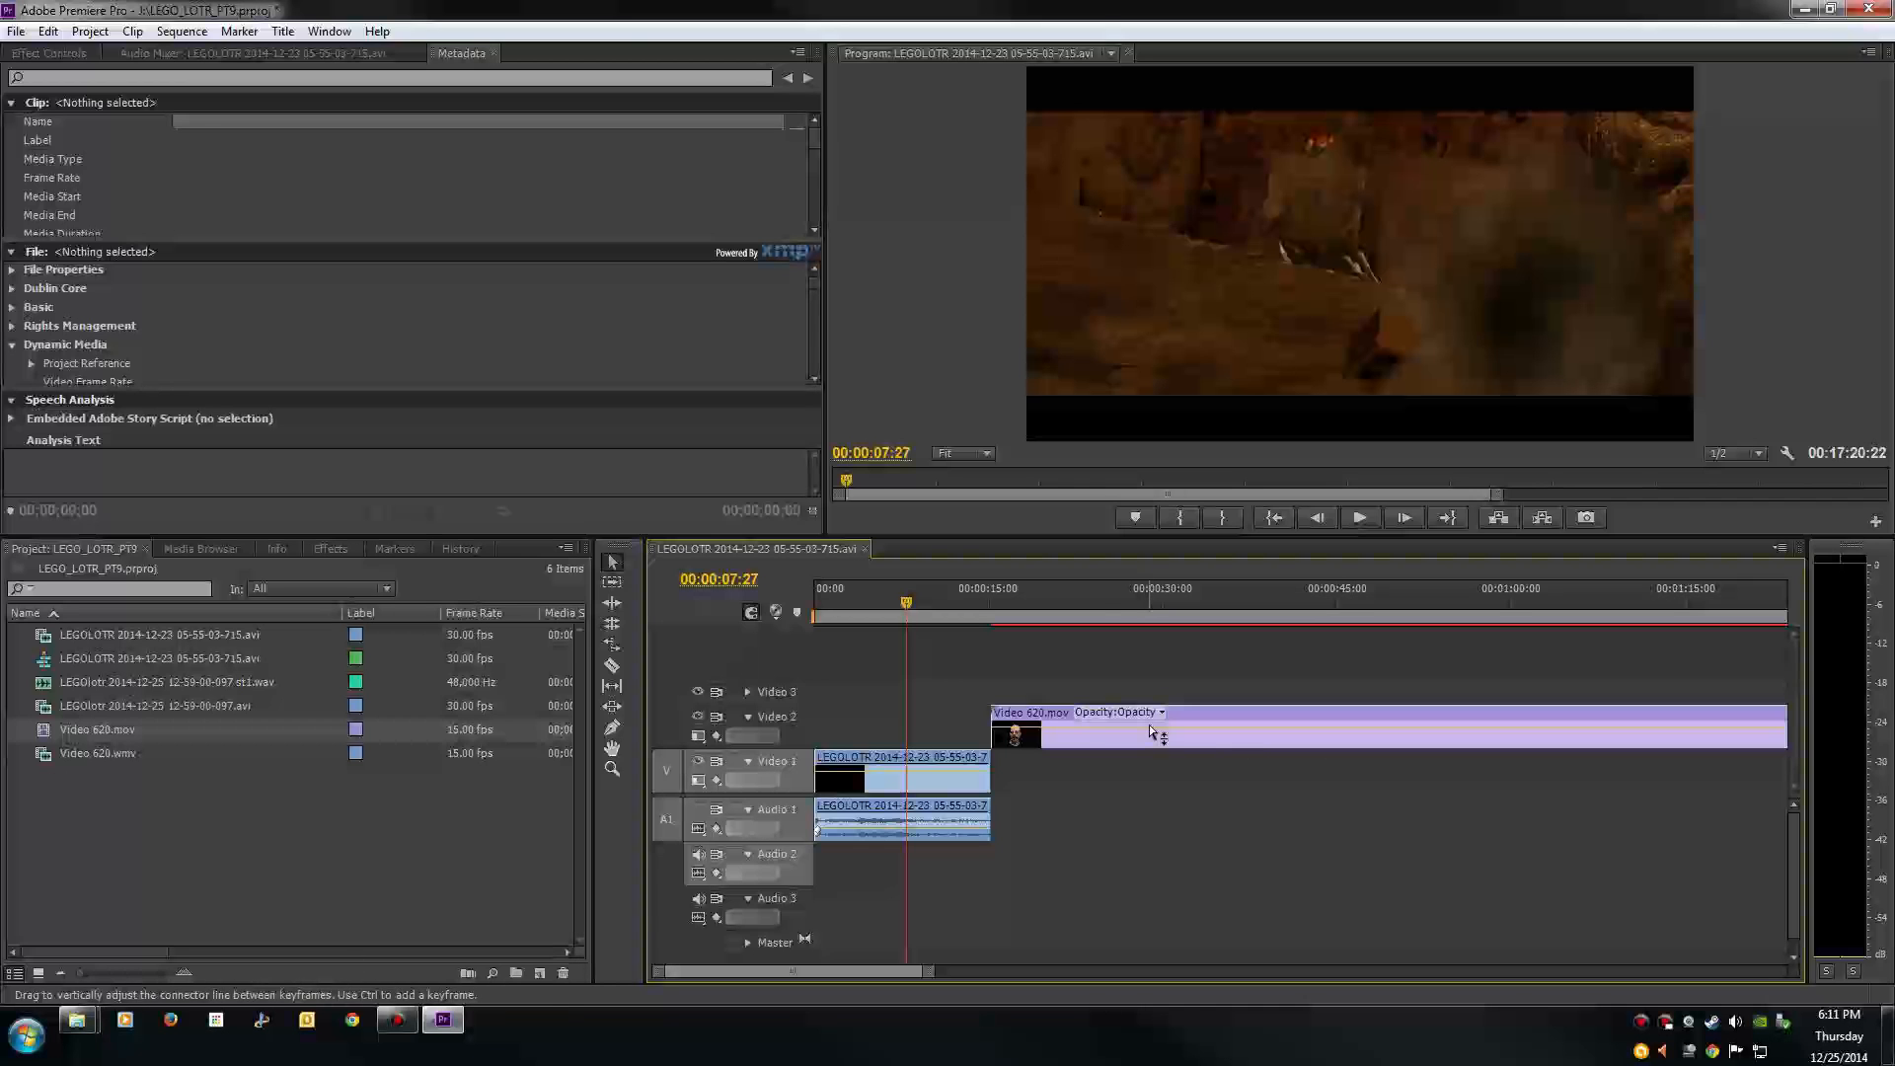
Step: Scale the Video 620.mov clip to the frame size and preview it at 00:00:45:10
{"action": "left_click", "coordinate": [1085, 603]}
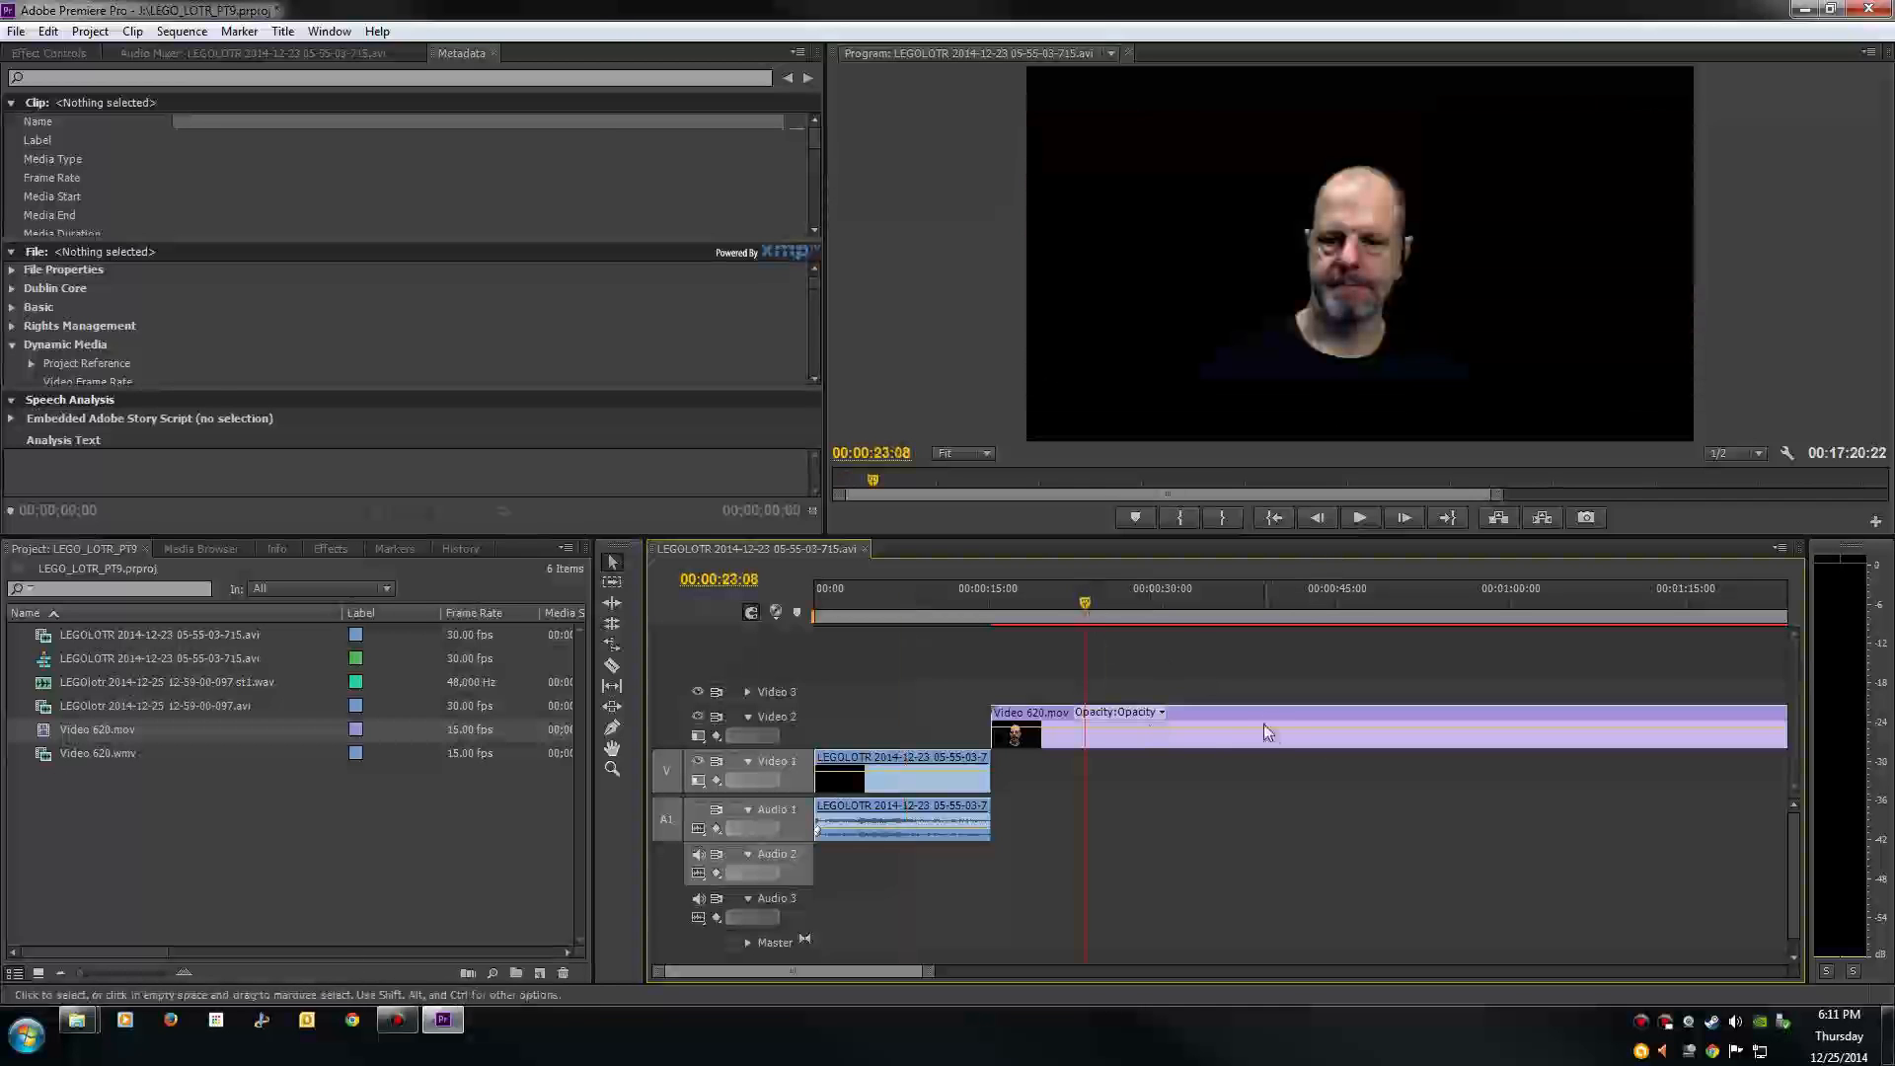
{"action": "right_click", "coordinate": [1236, 713]}
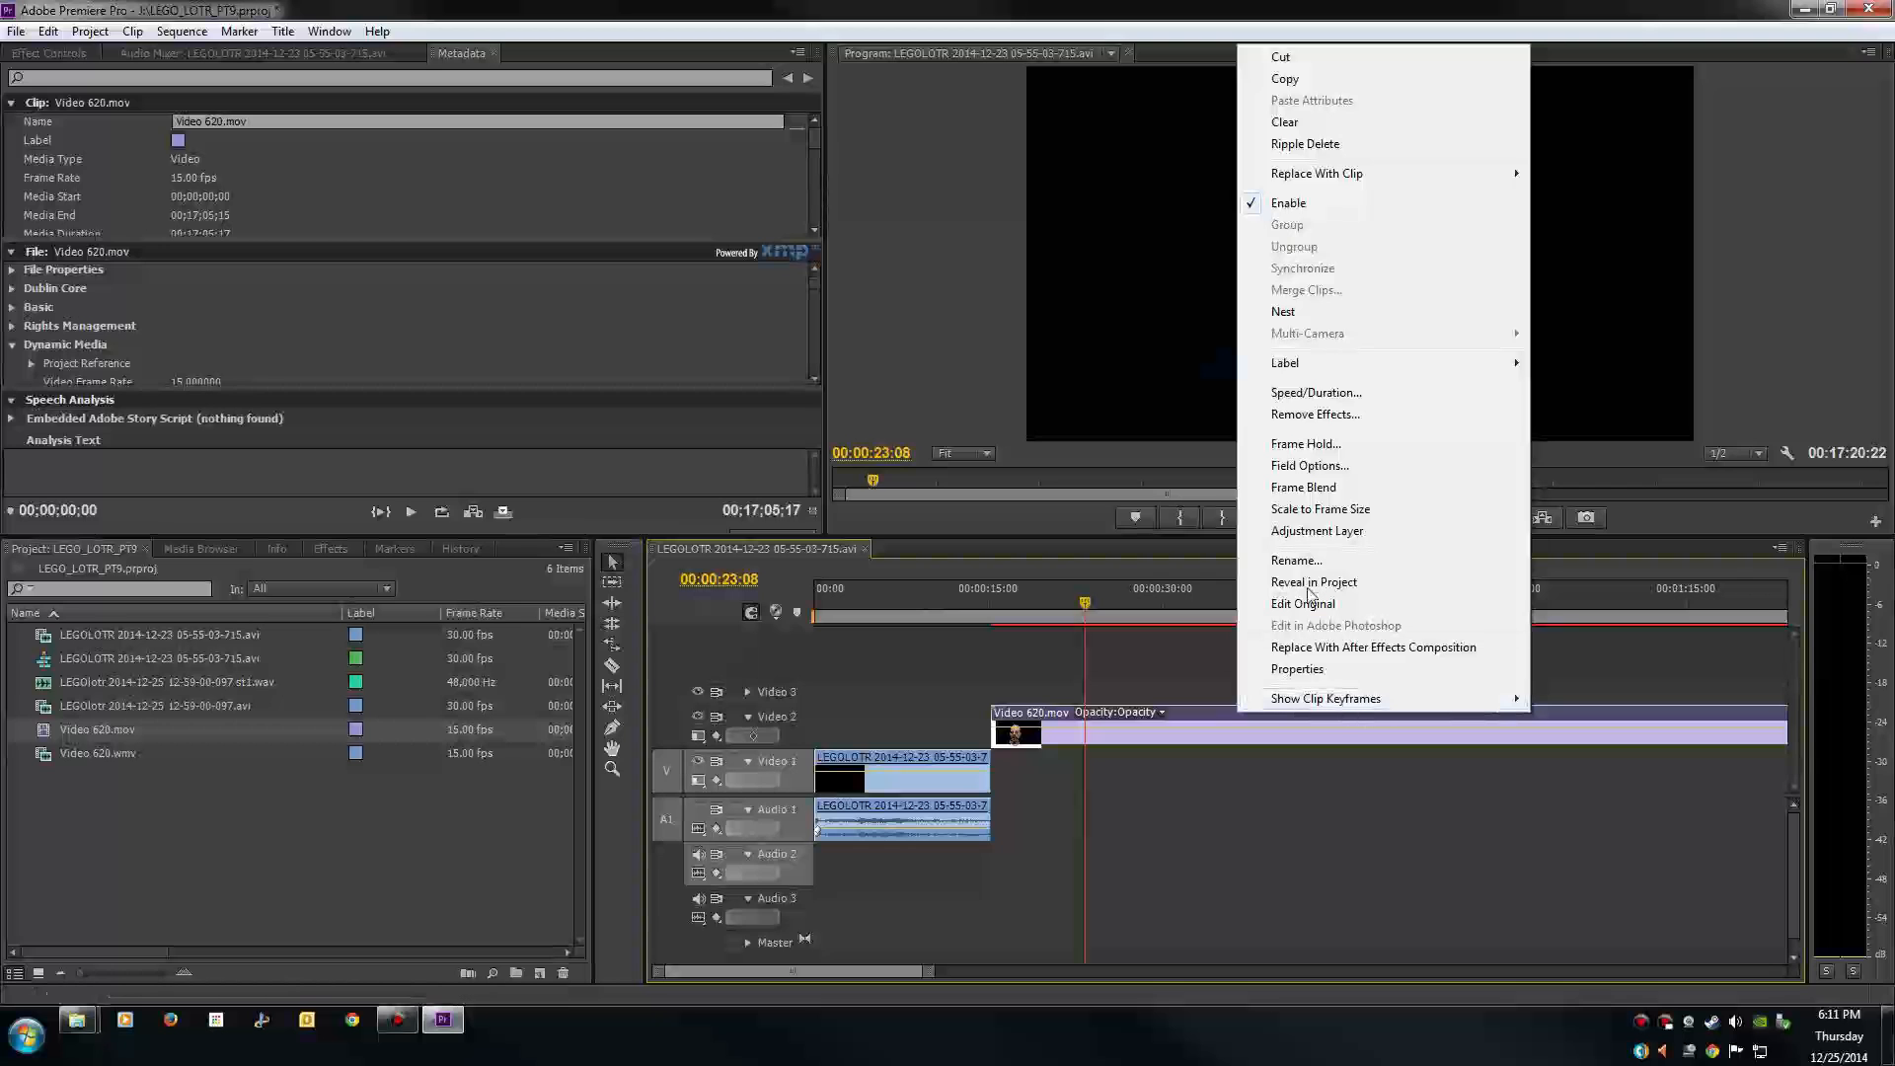
{"action": "left_click", "coordinate": [1320, 509]}
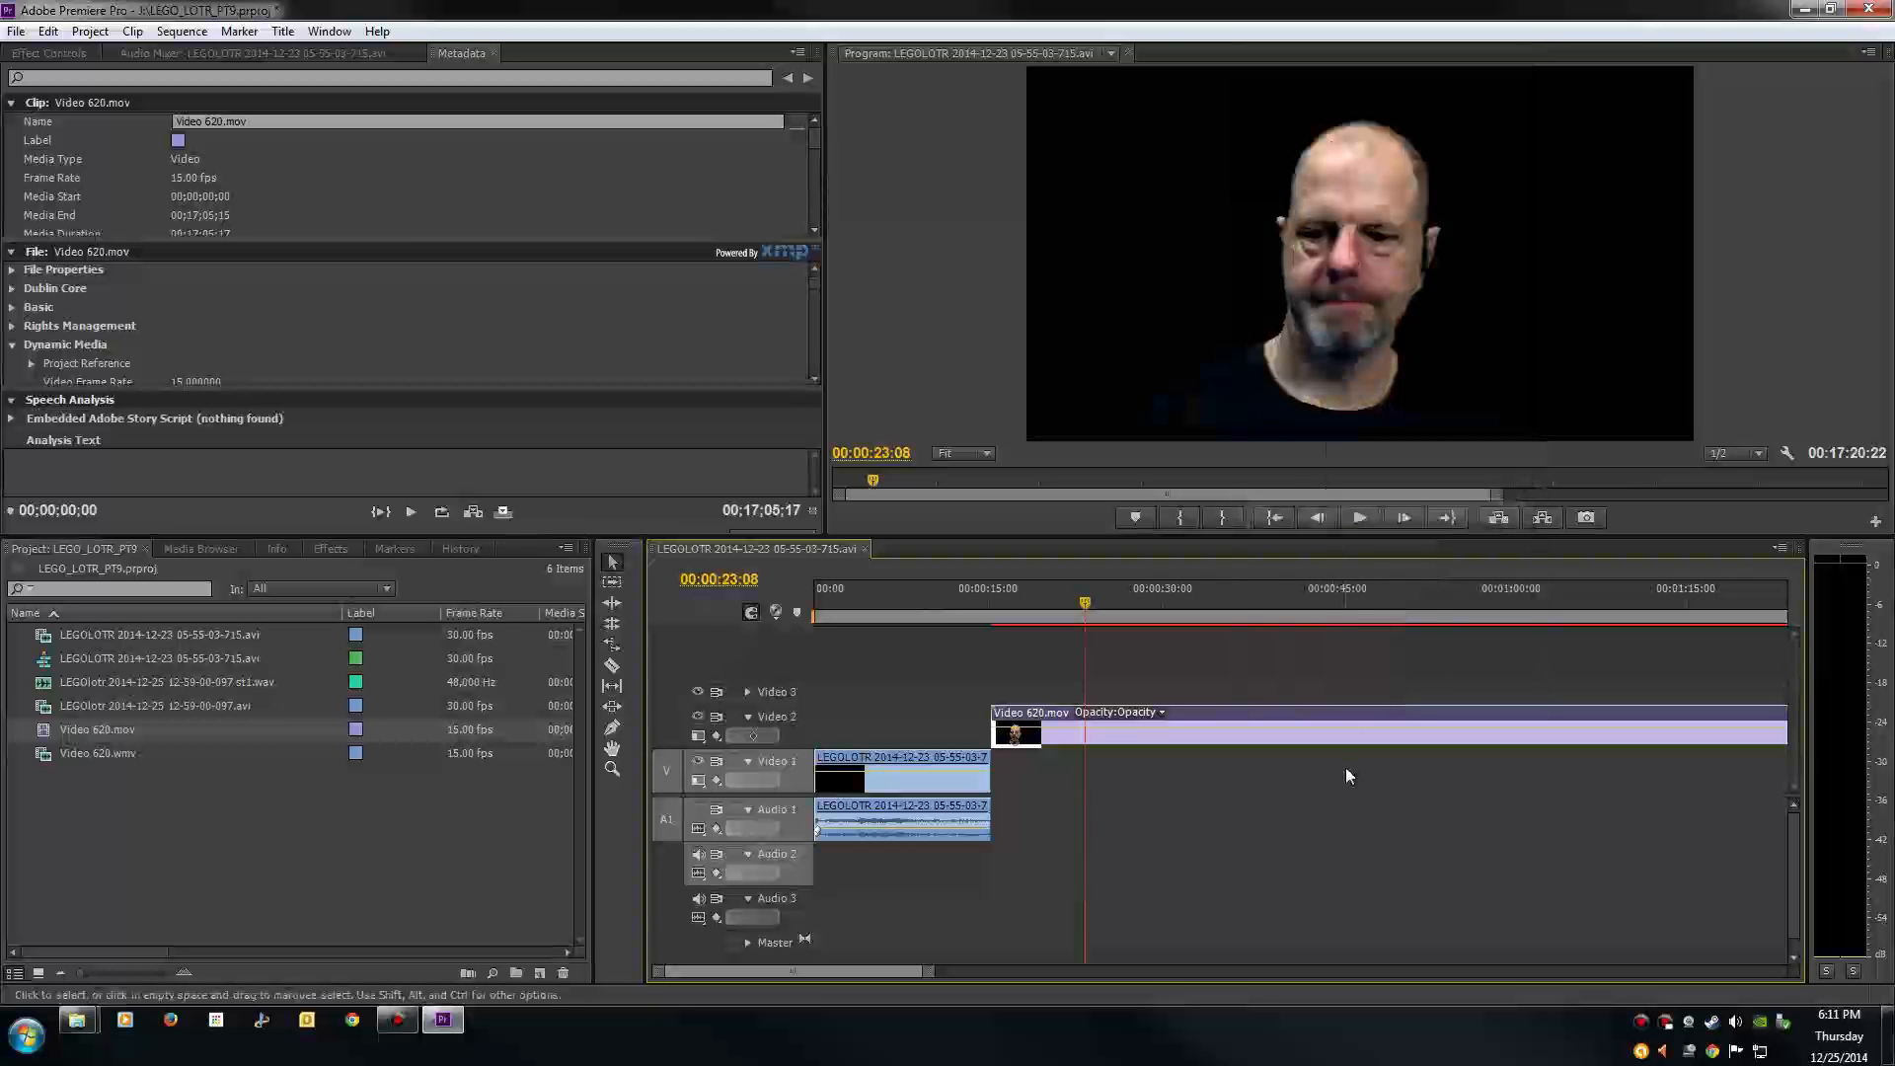
{"action": "left_click", "coordinate": [1341, 608]}
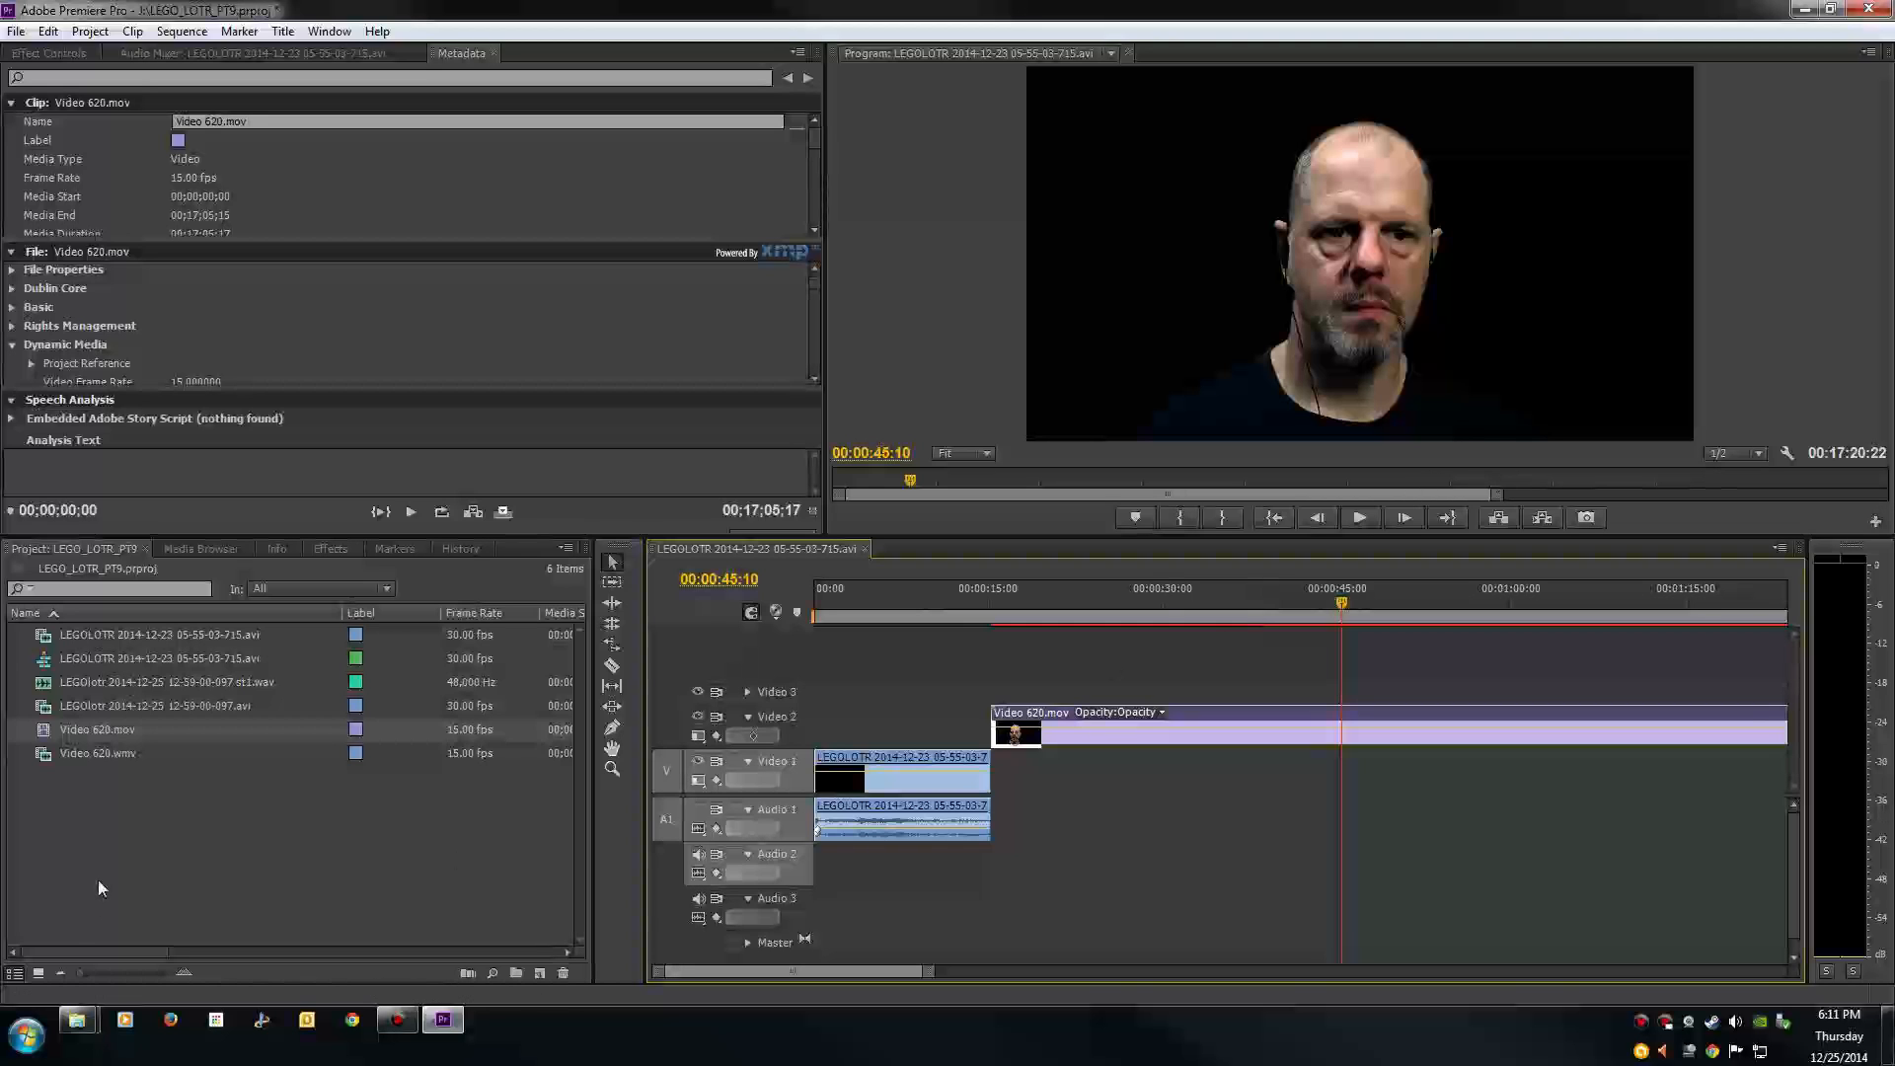
Step: Add only the audio of Video 620.wmv to Audio 3, aligned with the start of the Video 620.mov clip
{"action": "key", "text": "Down"}
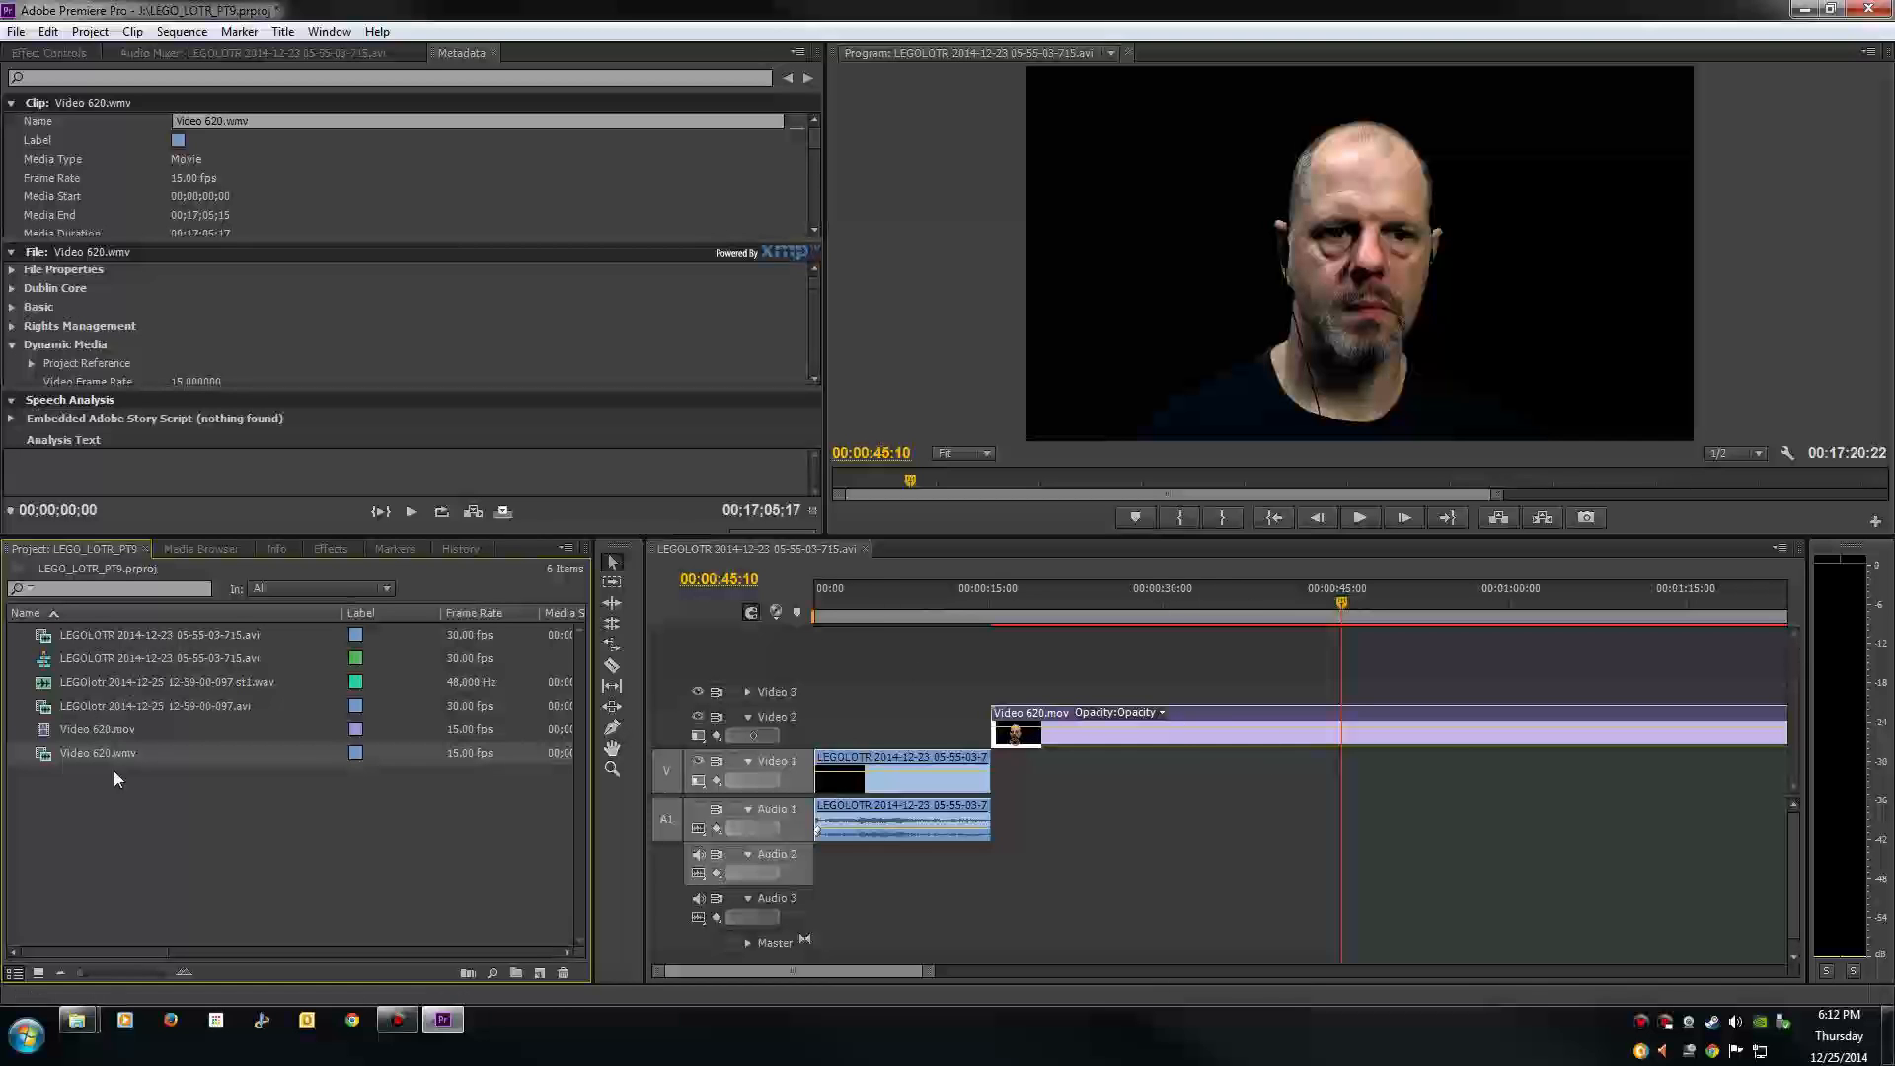
{"action": "double_click", "coordinate": [44, 755]}
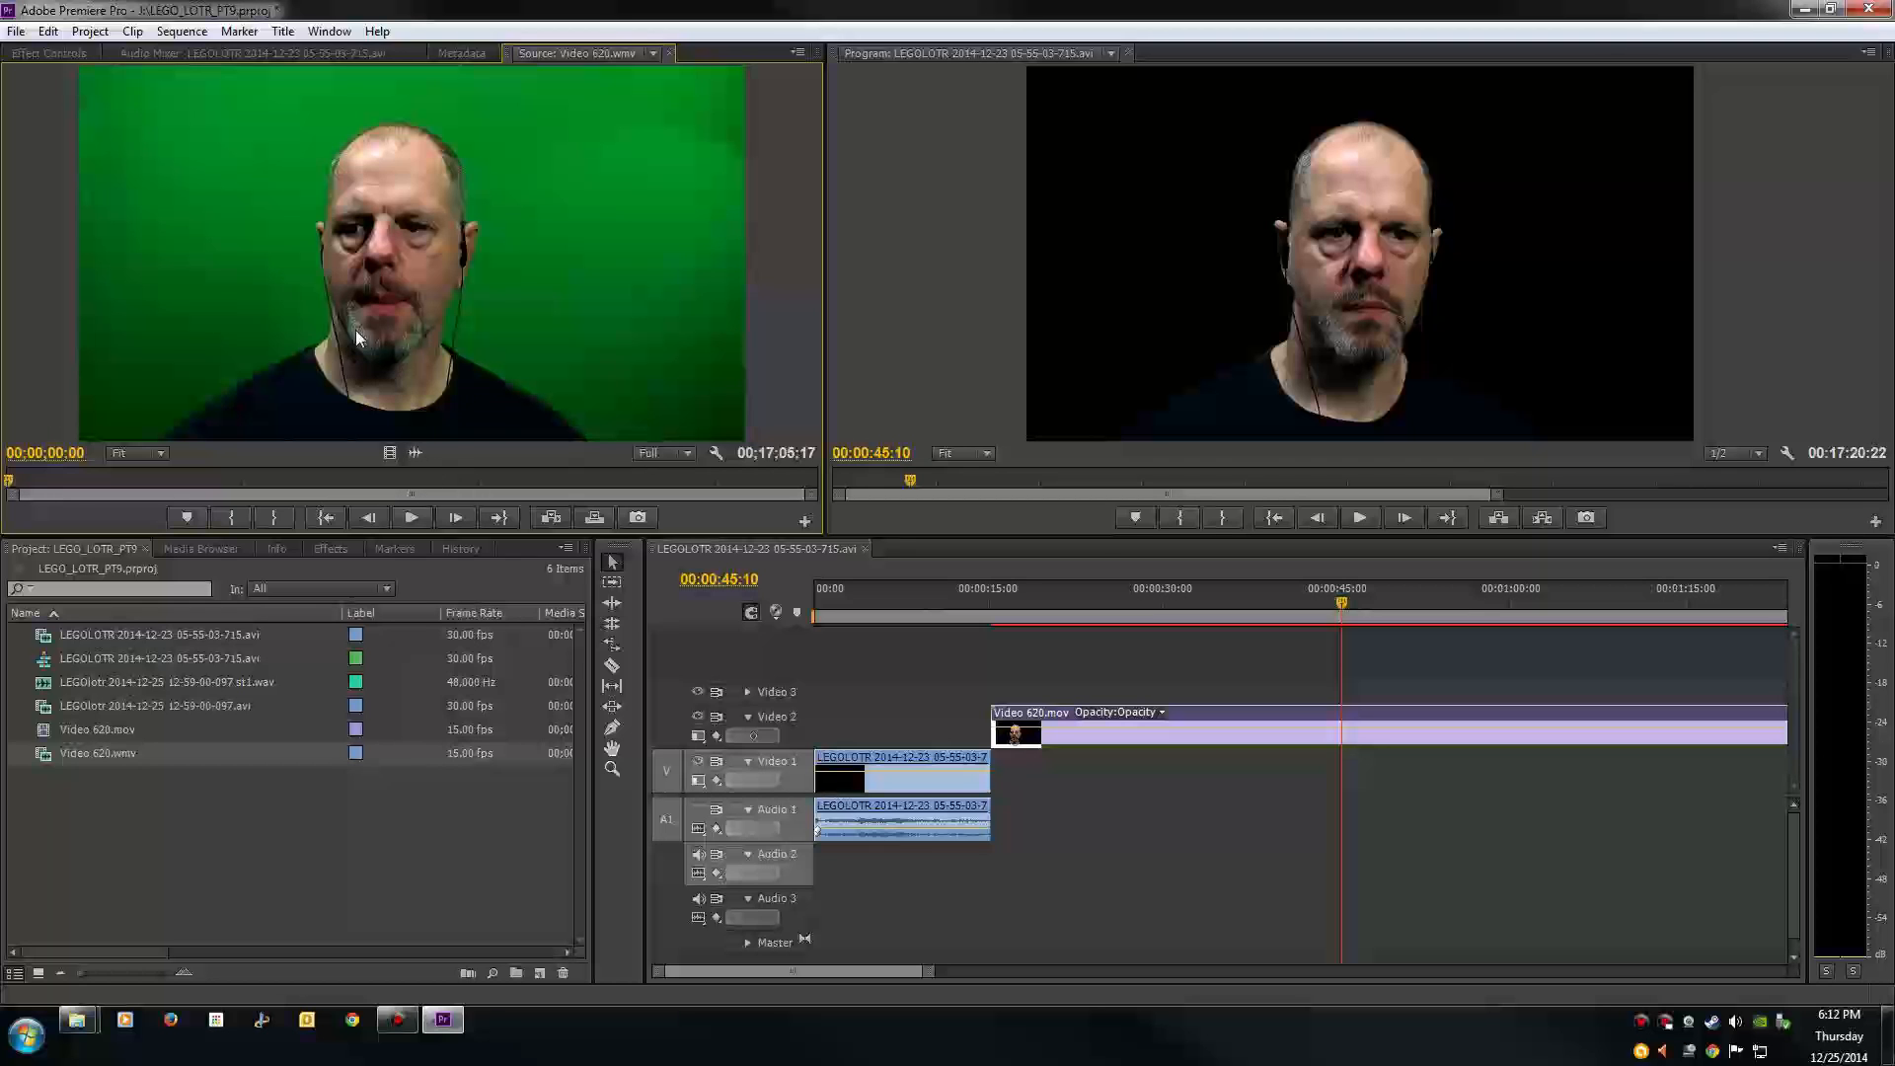
{"action": "left_click_drag", "start_coordinate": [415, 452], "coordinate": [1001, 874]}
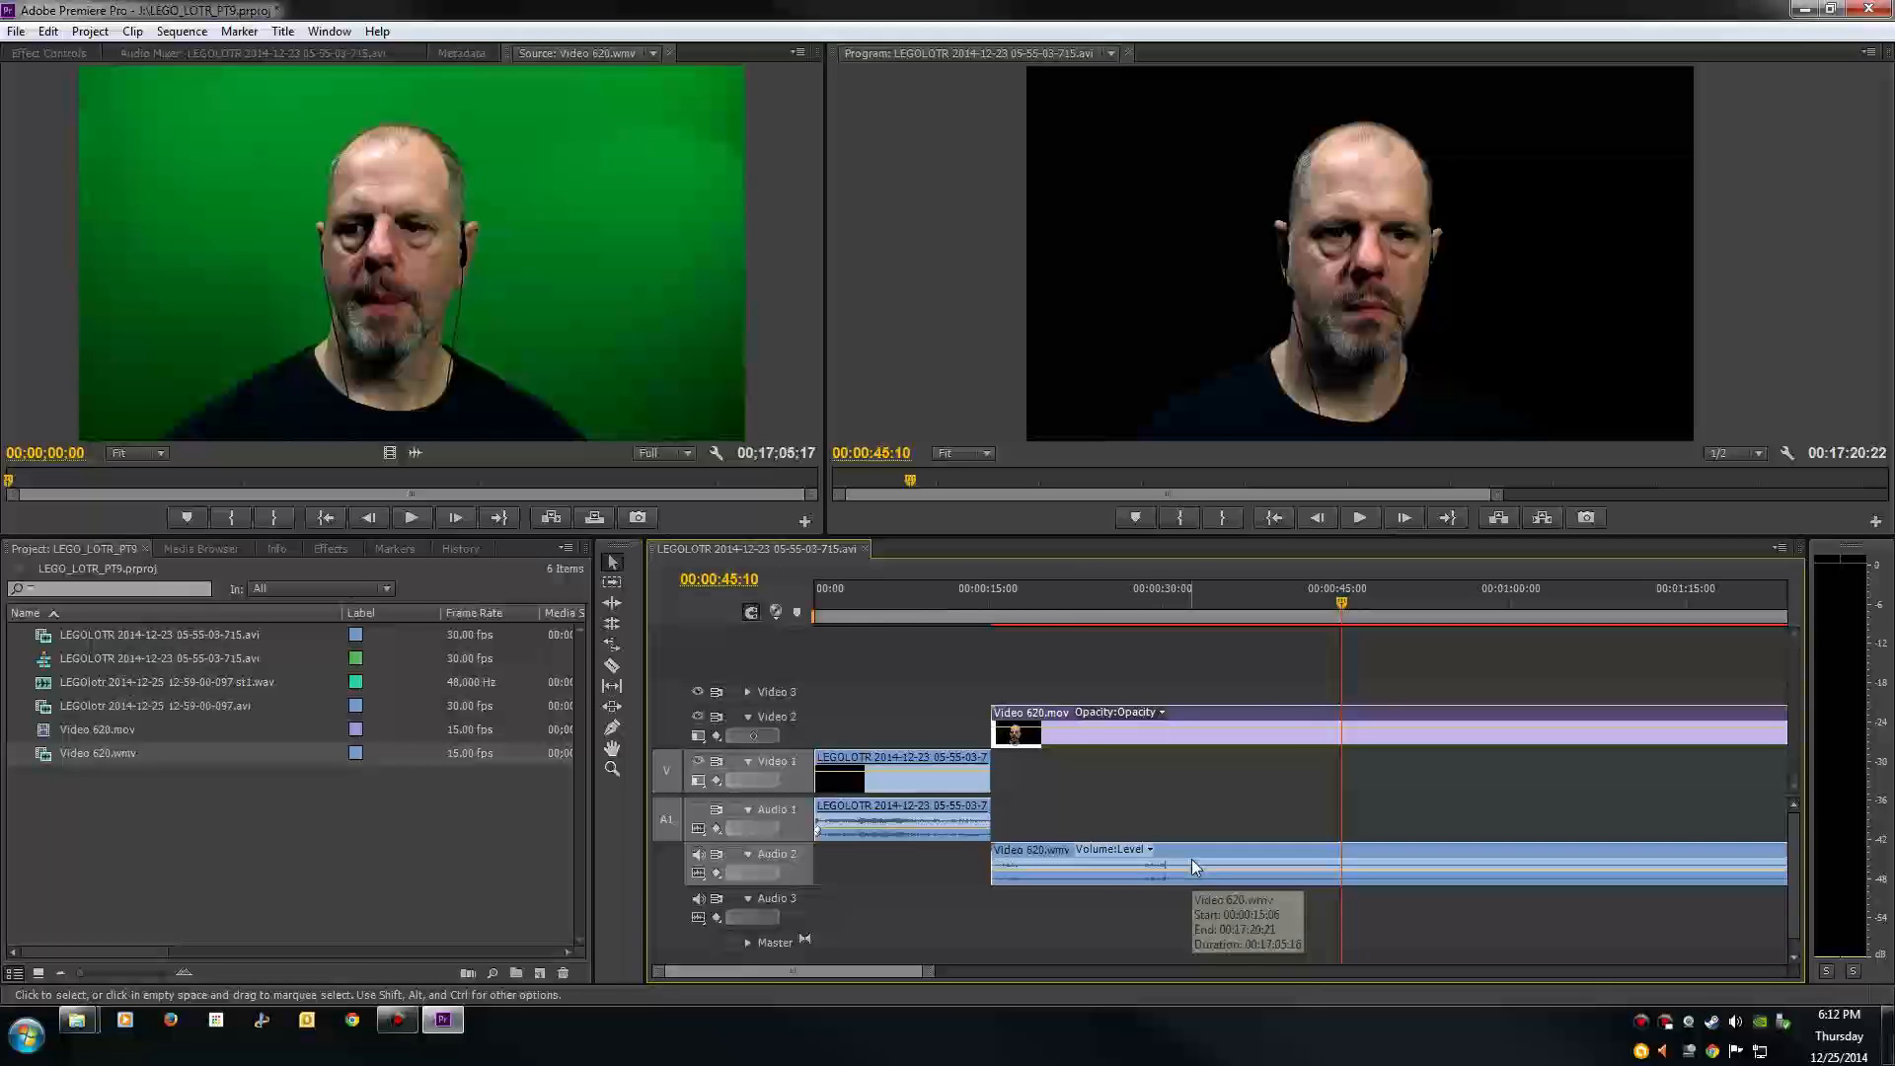
{"action": "left_click_drag", "start_coordinate": [1193, 855], "coordinate": [1194, 899]}
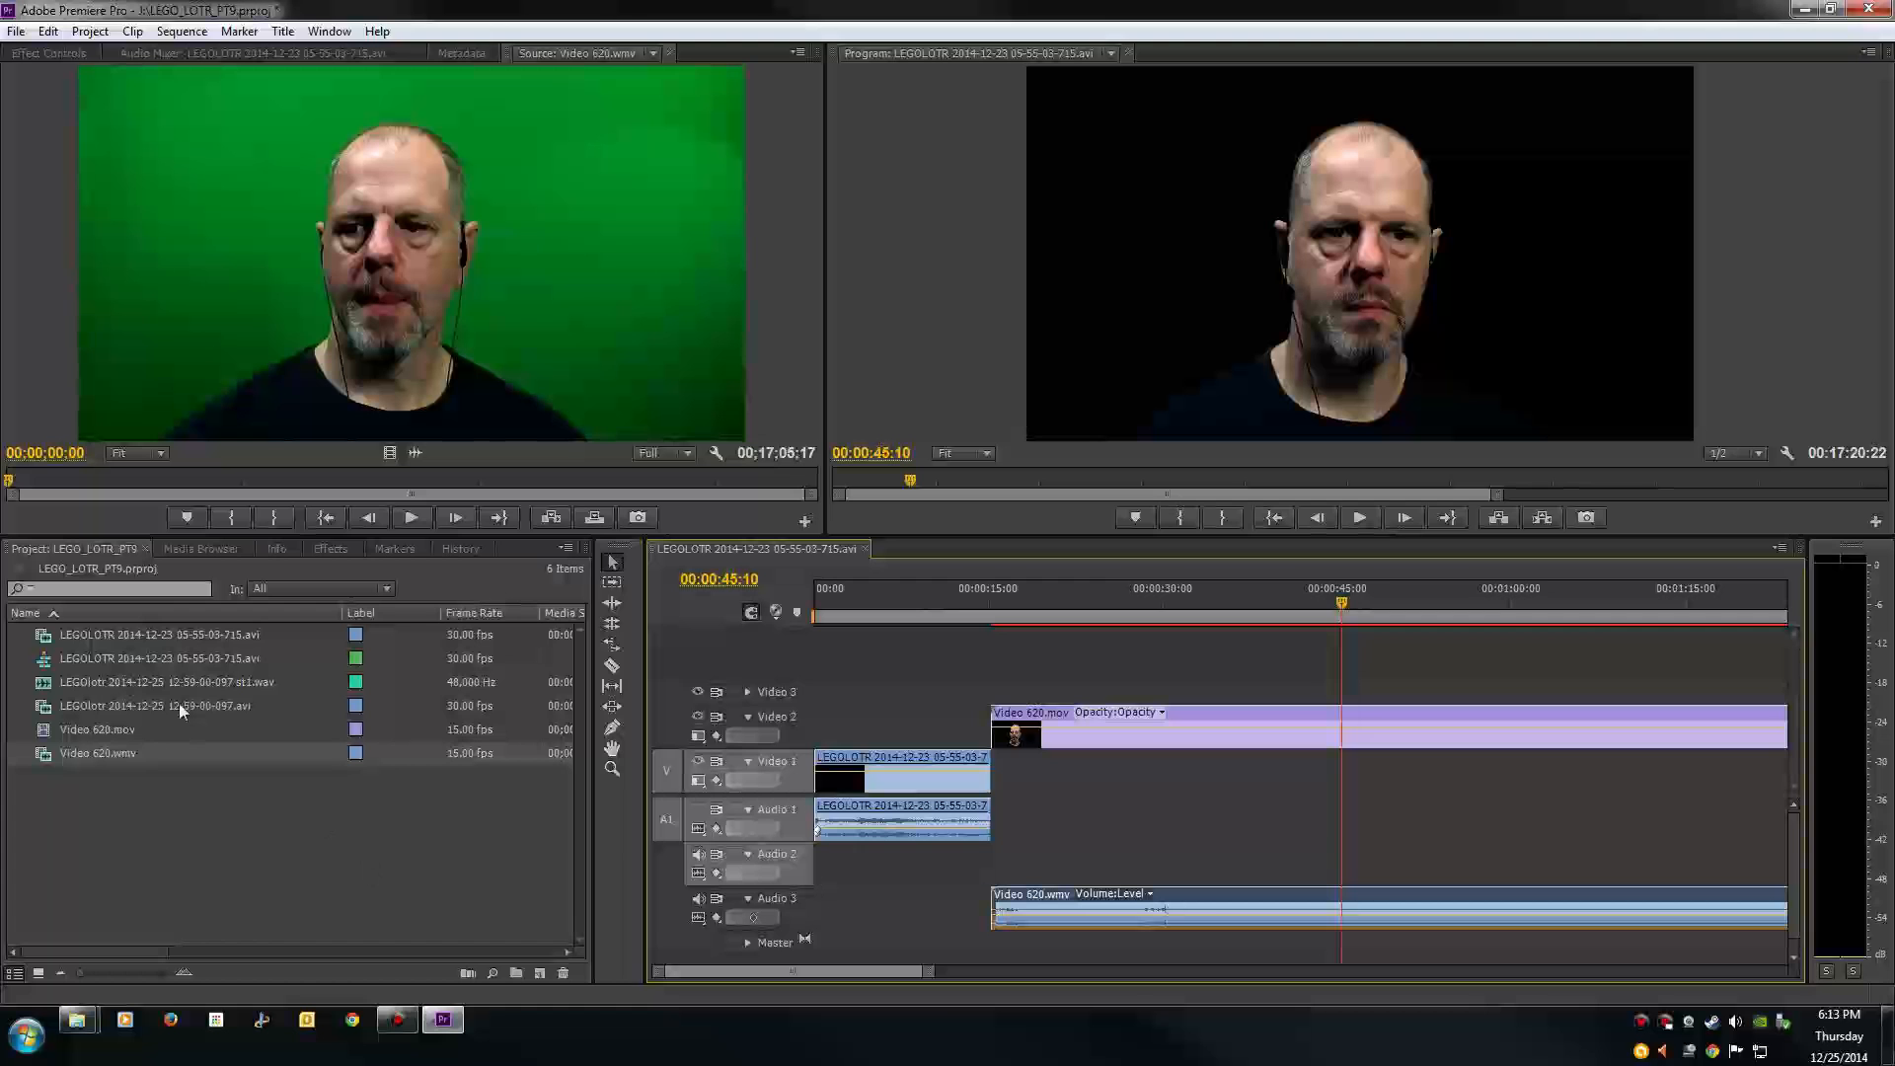
Step: Place the LEGOlotr 2014-12-25 AVI on Video 1 and Audio 1, with its st1 WAV on Audio 2 at the same start
{"action": "left_click", "coordinate": [150, 706]}
{"action": "left_click_drag", "start_coordinate": [261, 703], "coordinate": [1191, 838]}
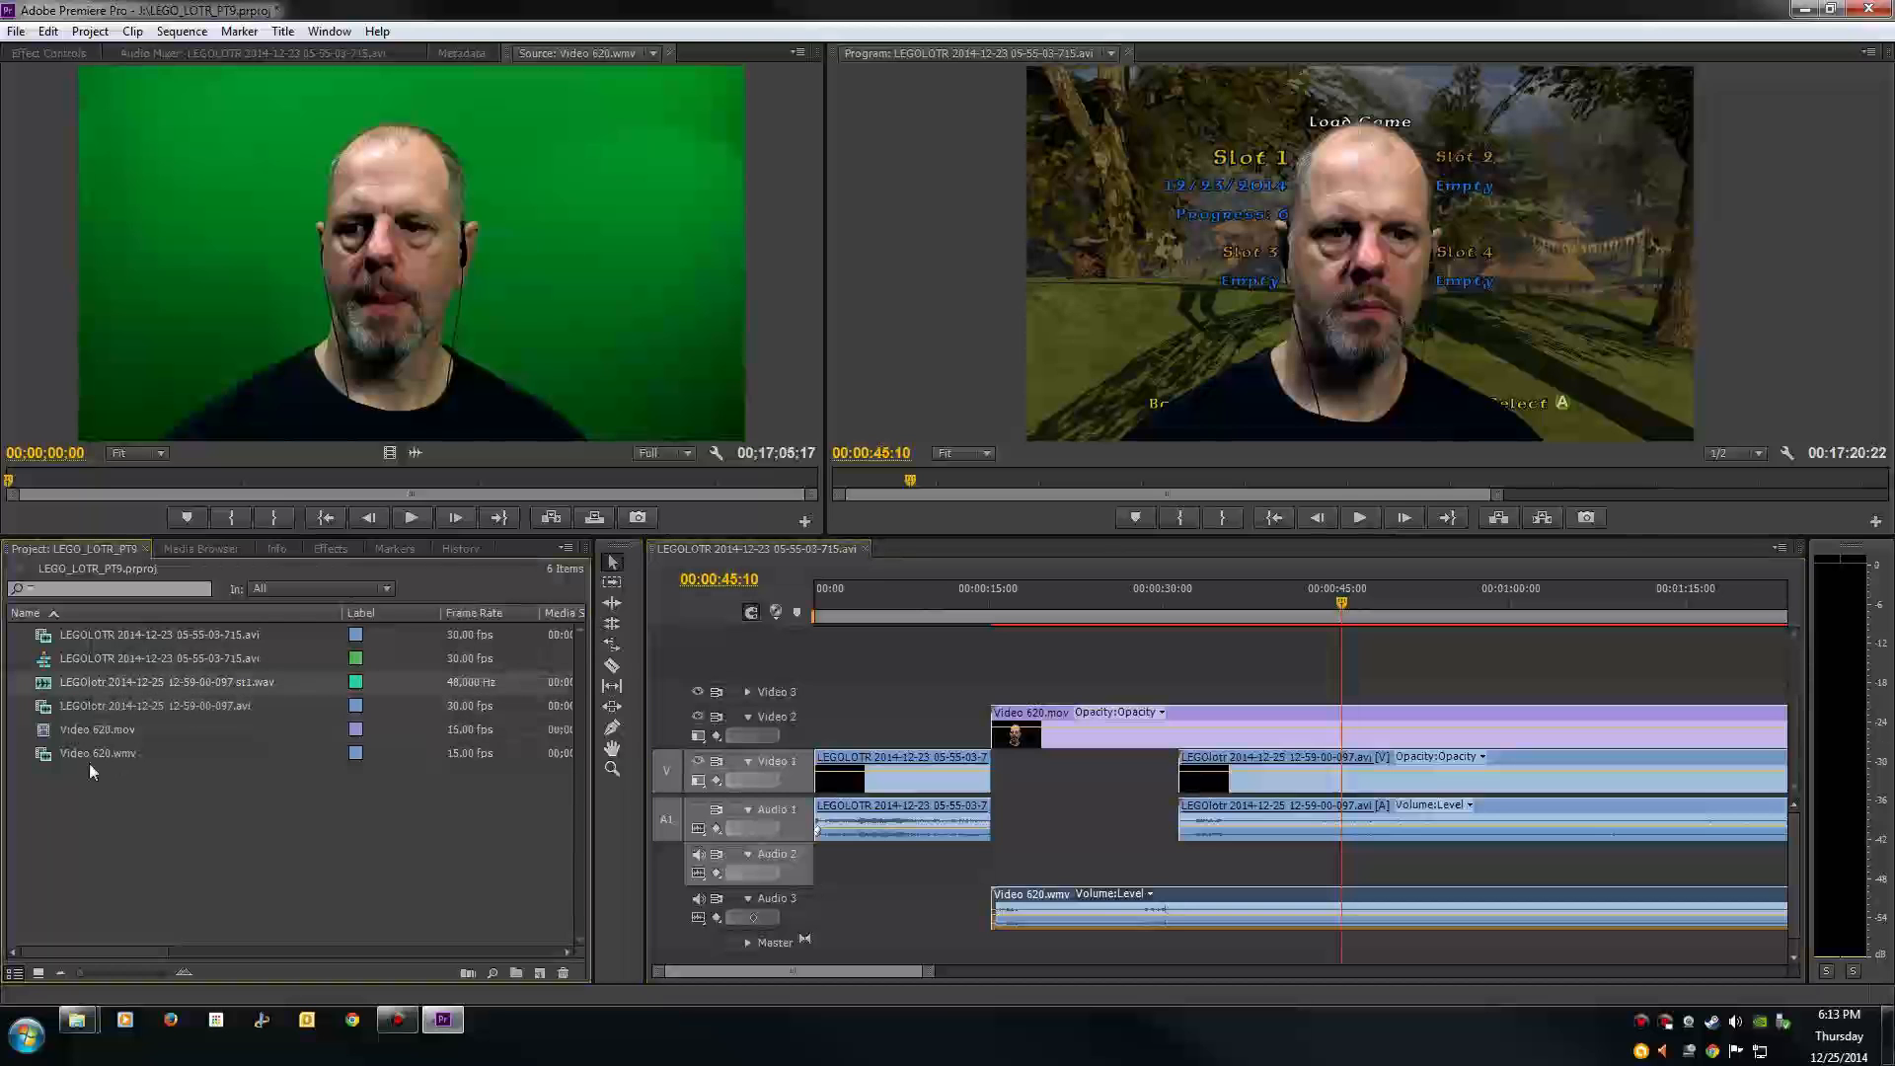
{"action": "left_click_drag", "start_coordinate": [51, 683], "coordinate": [1197, 887]}
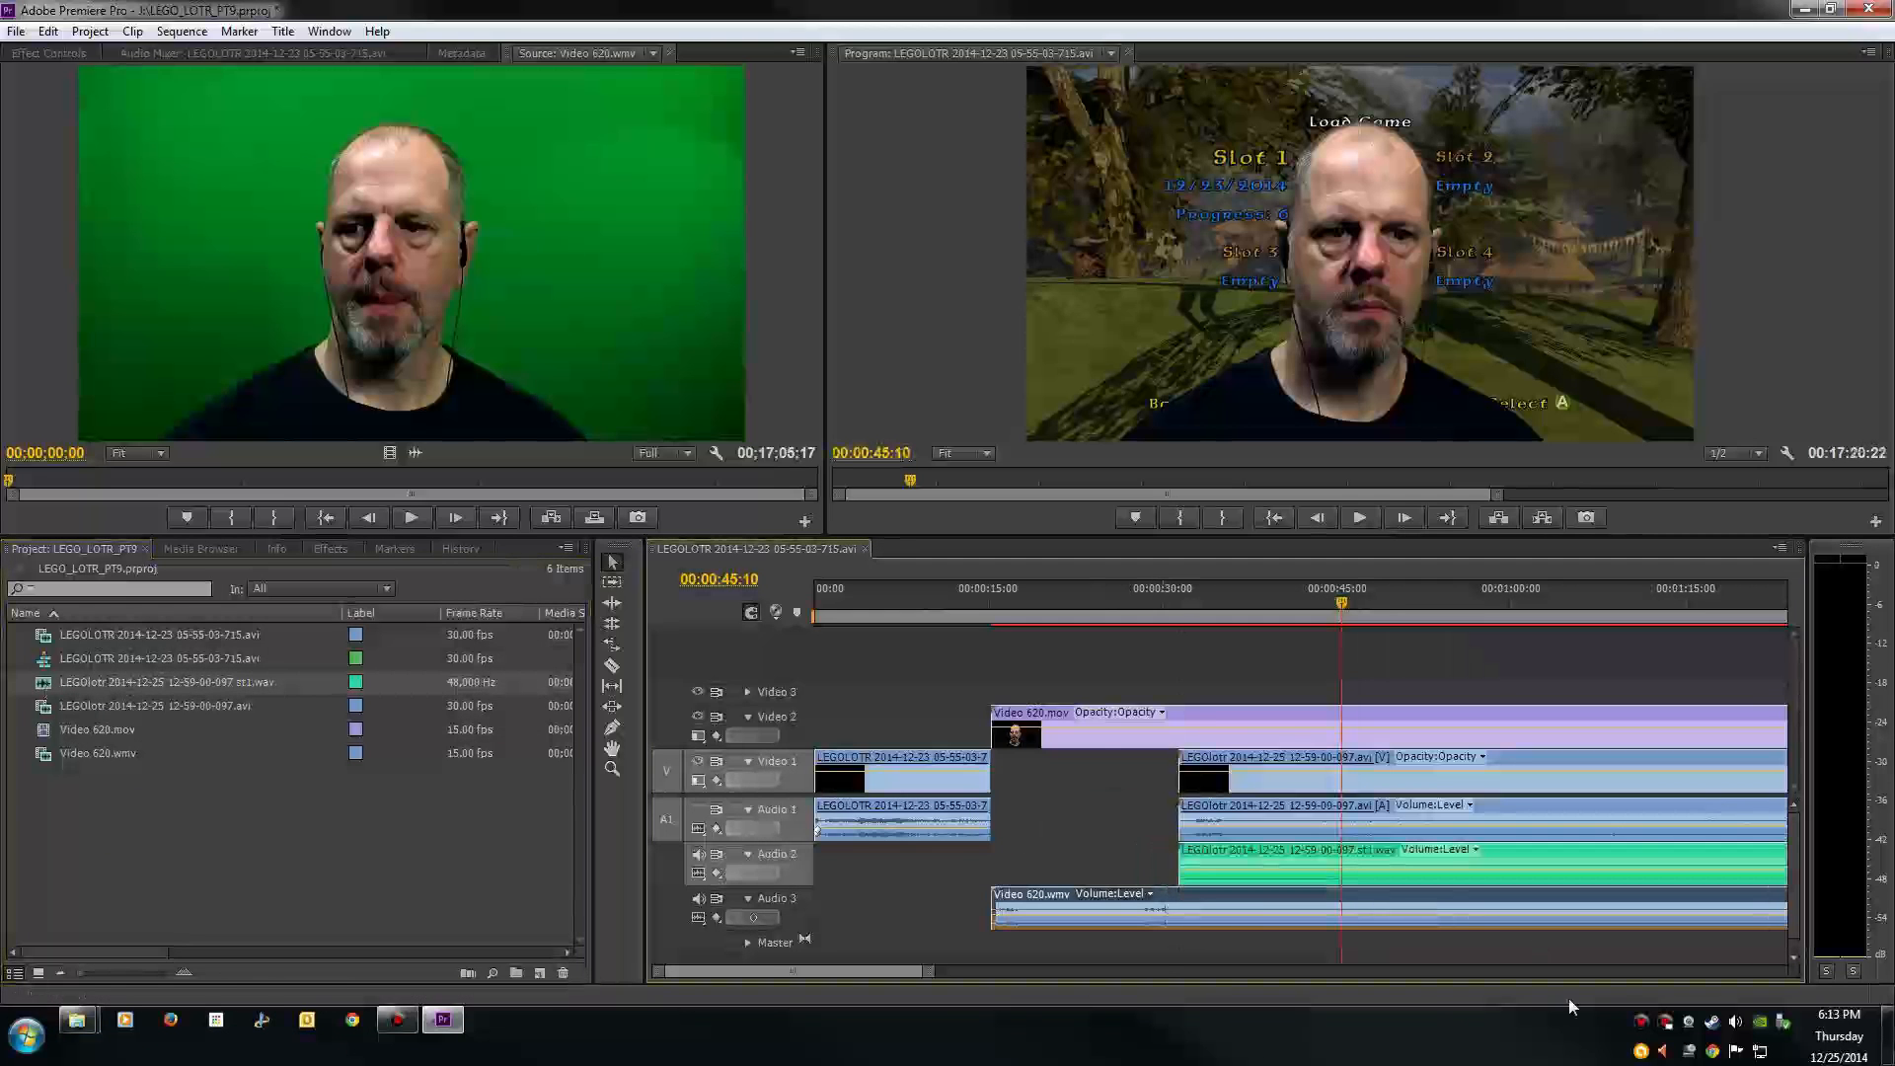
Step: Review the webcam video, webcam audio, gameplay and st1 WAV clips stacked on the timeline tracks
{"action": "left_click", "coordinate": [1192, 720]}
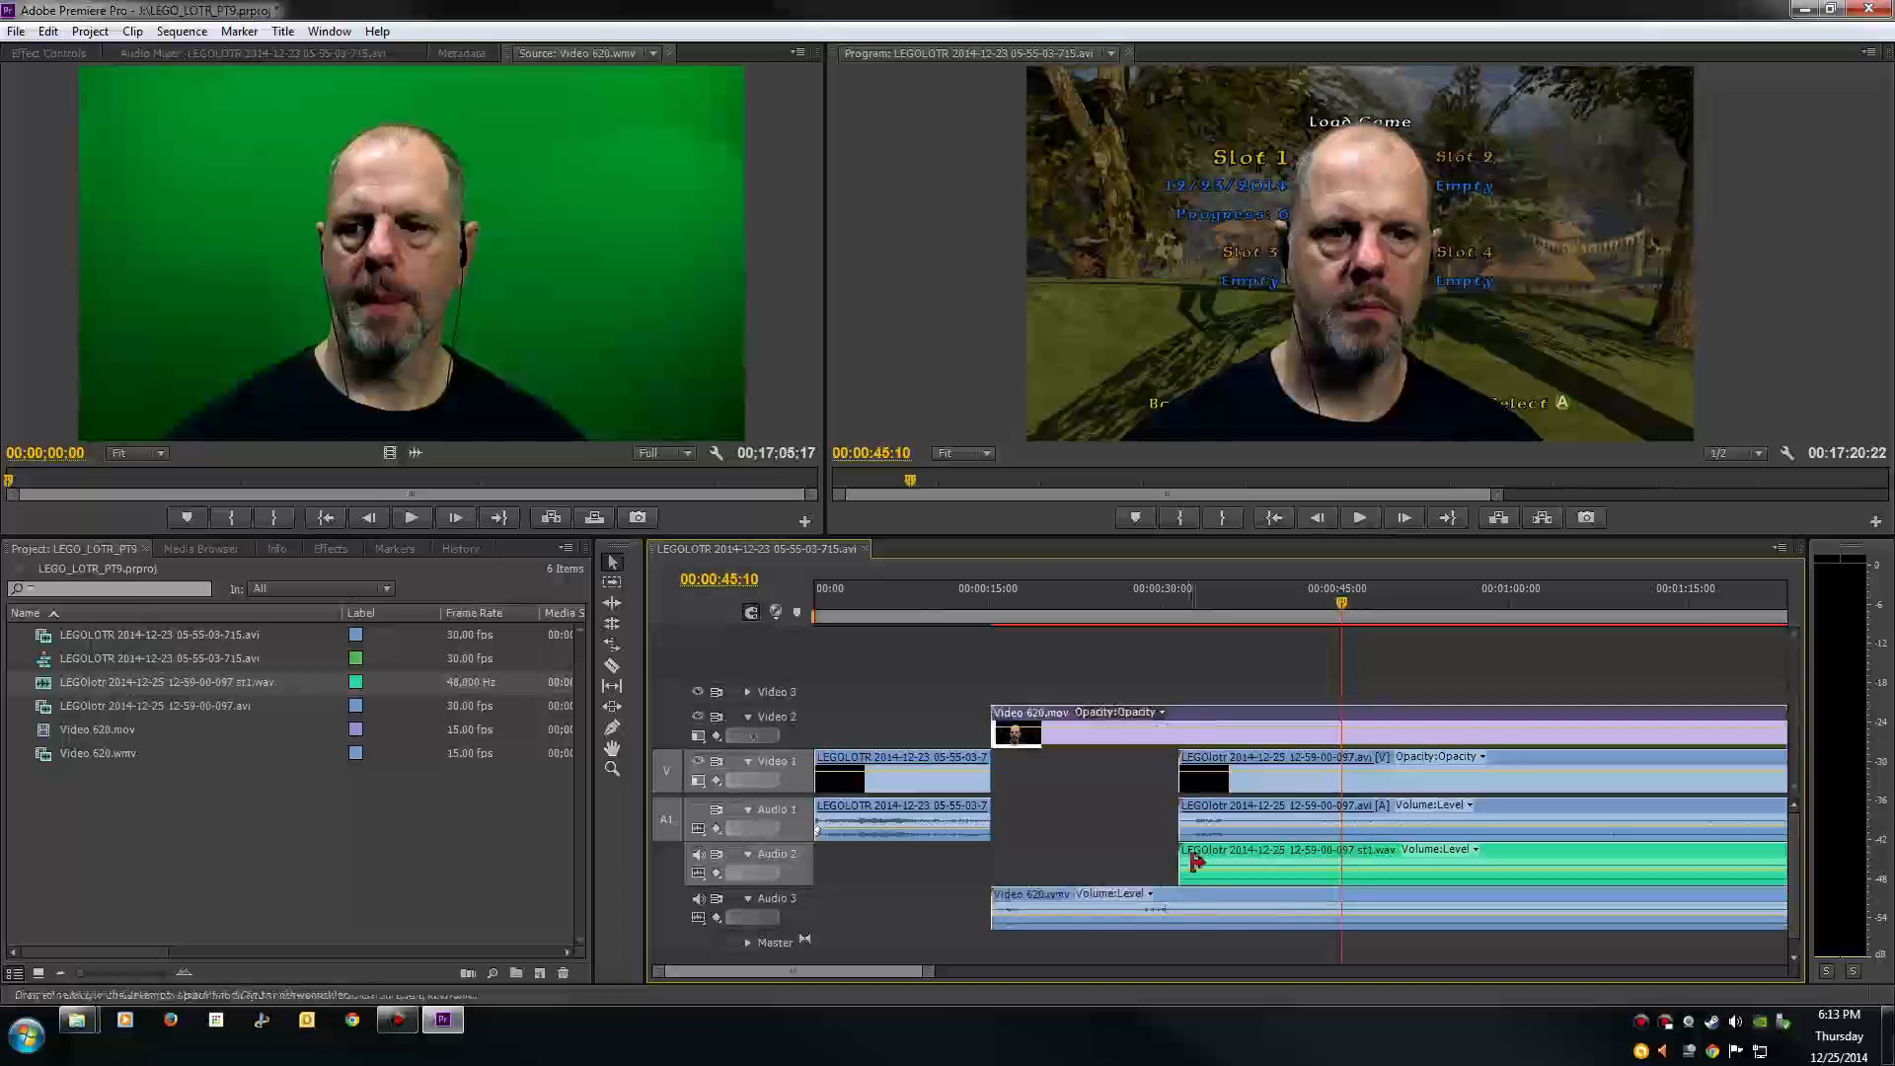
{"action": "left_click", "coordinate": [1198, 900]}
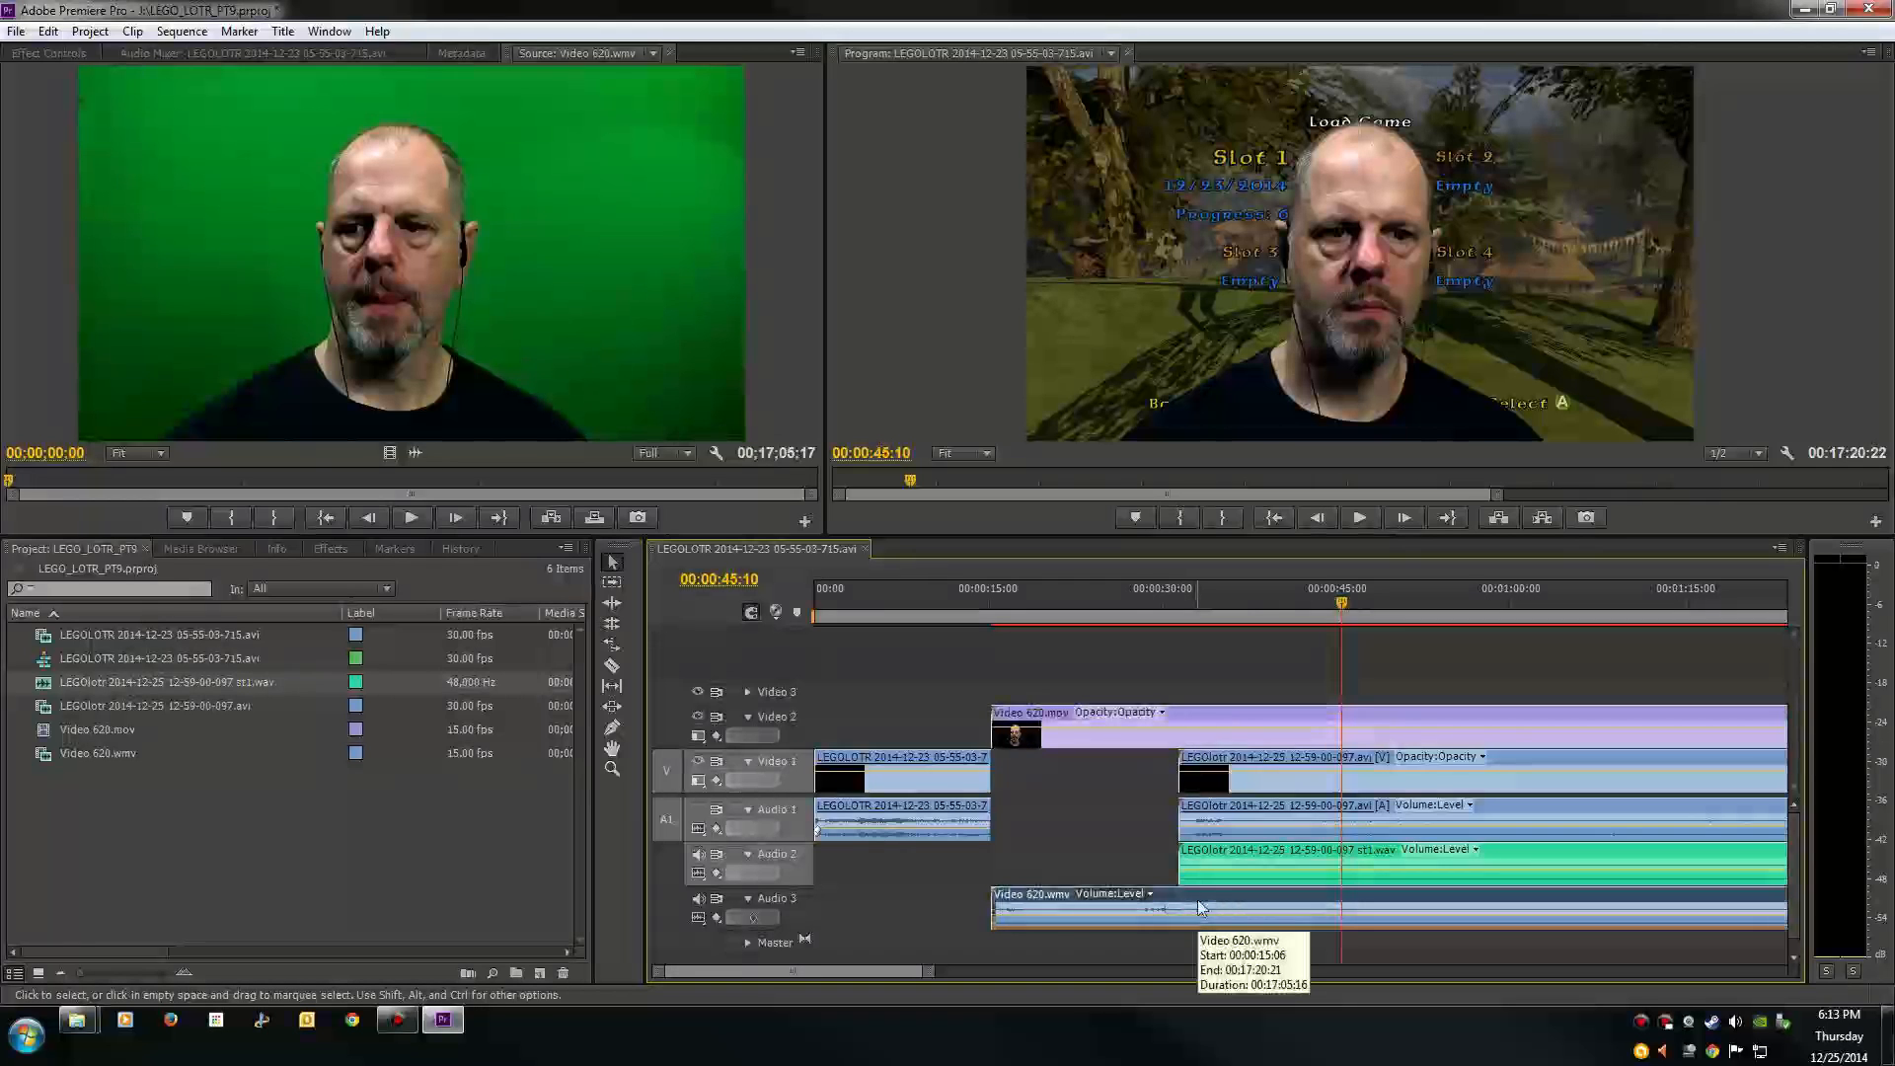
{"action": "left_click", "coordinate": [1256, 810]}
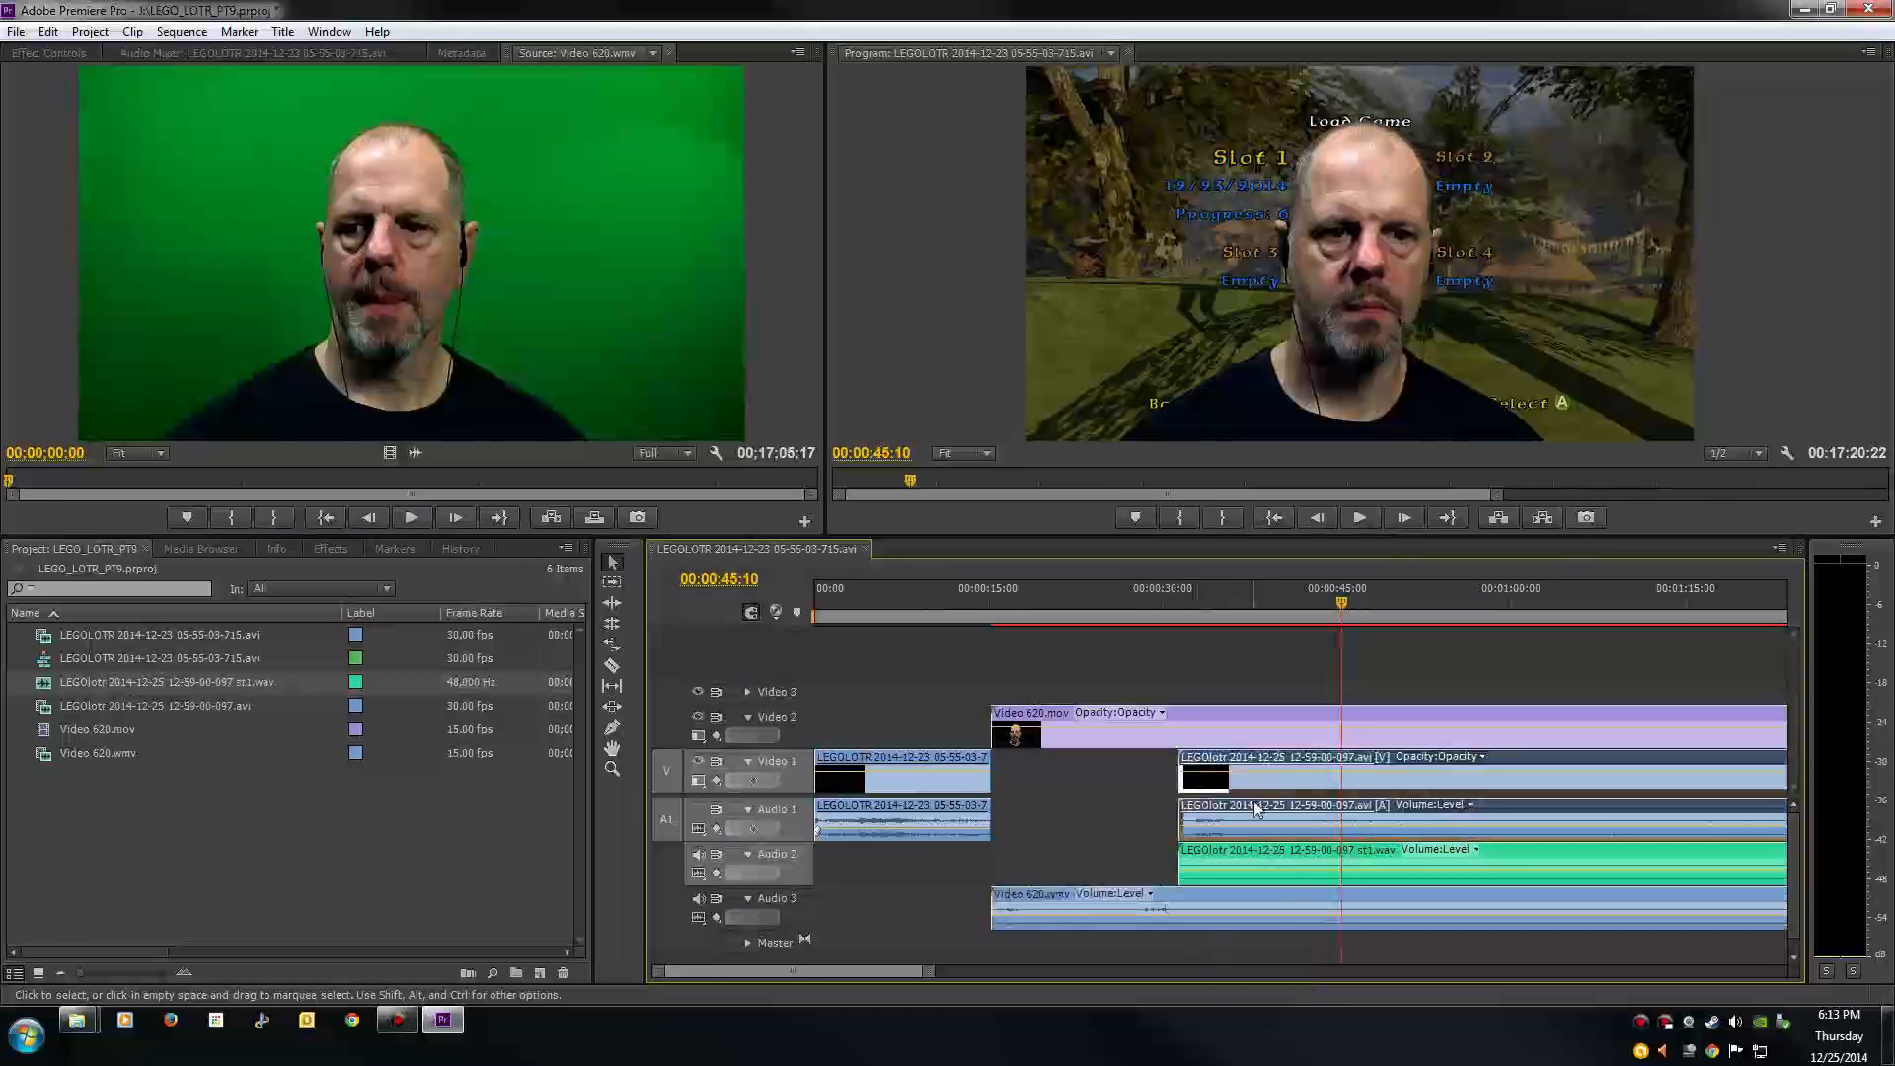
{"action": "left_click", "coordinate": [1252, 856]}
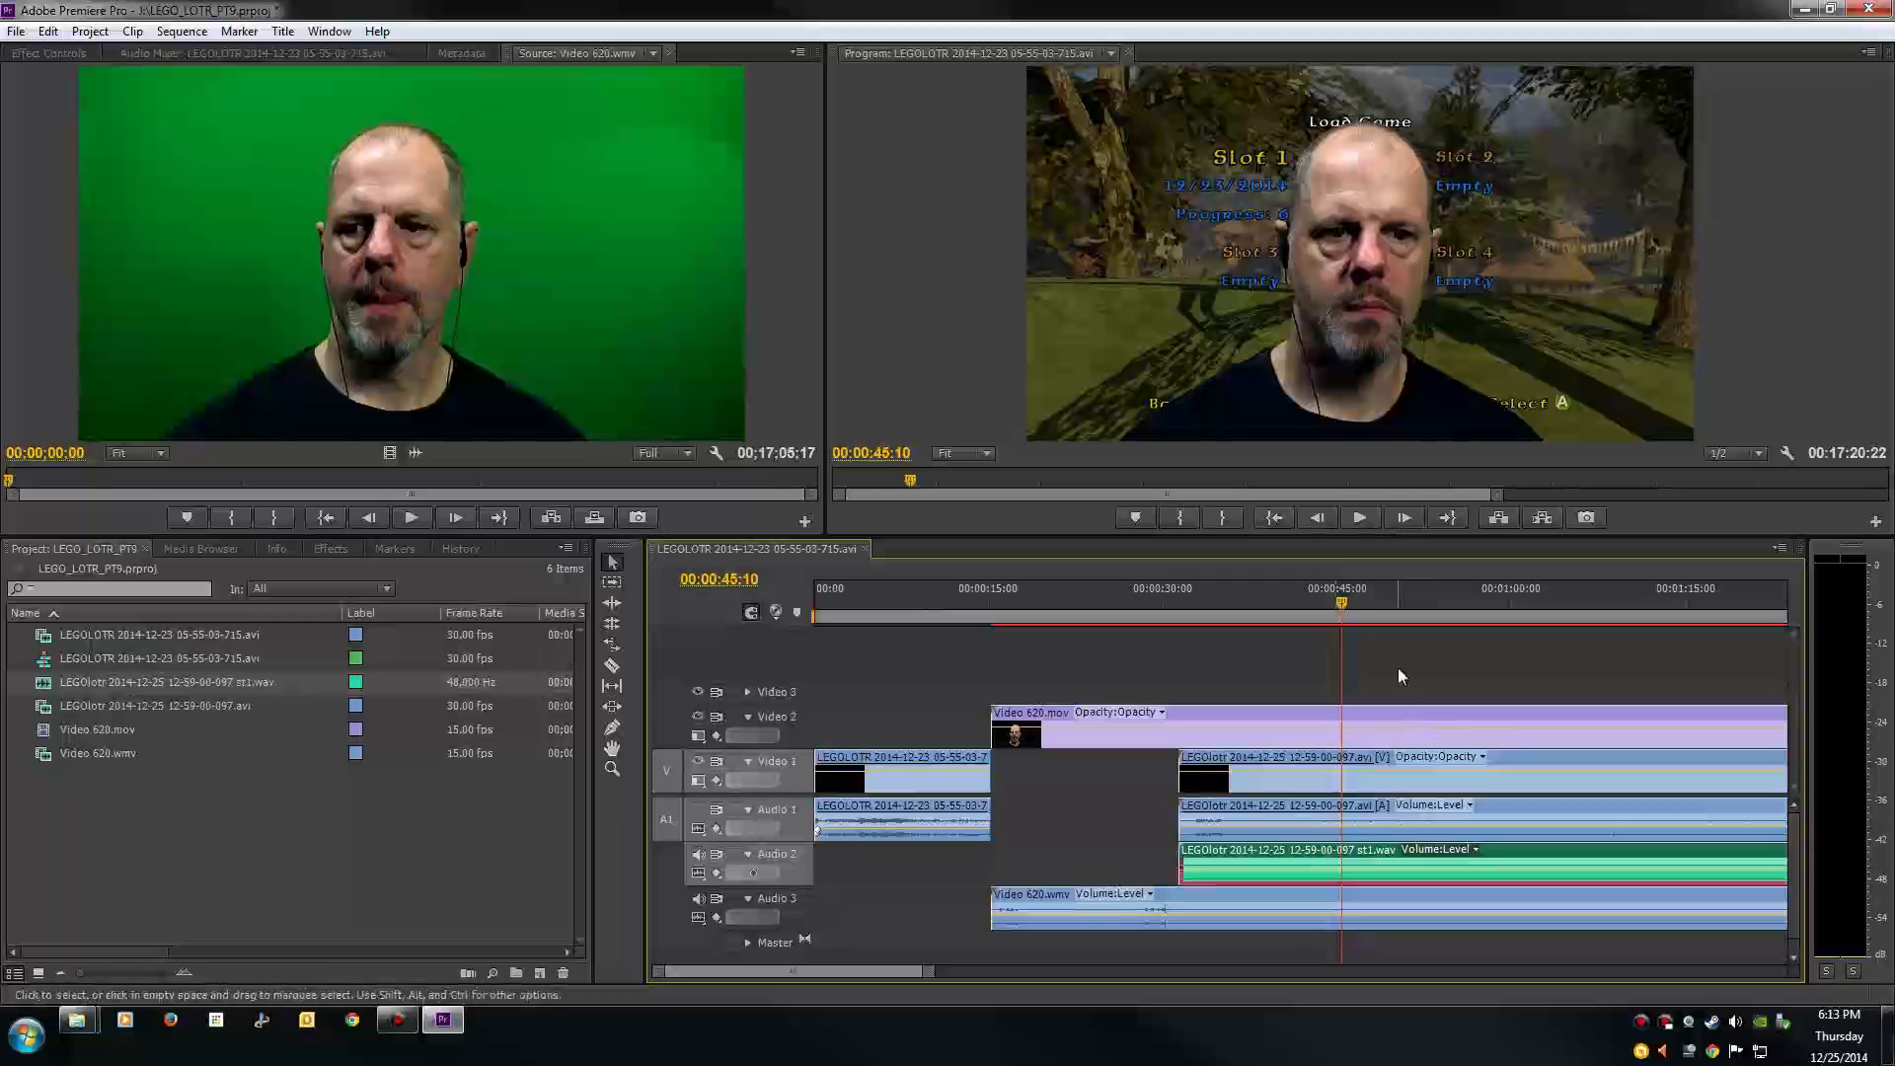
{"action": "left_click", "coordinate": [1398, 715]}
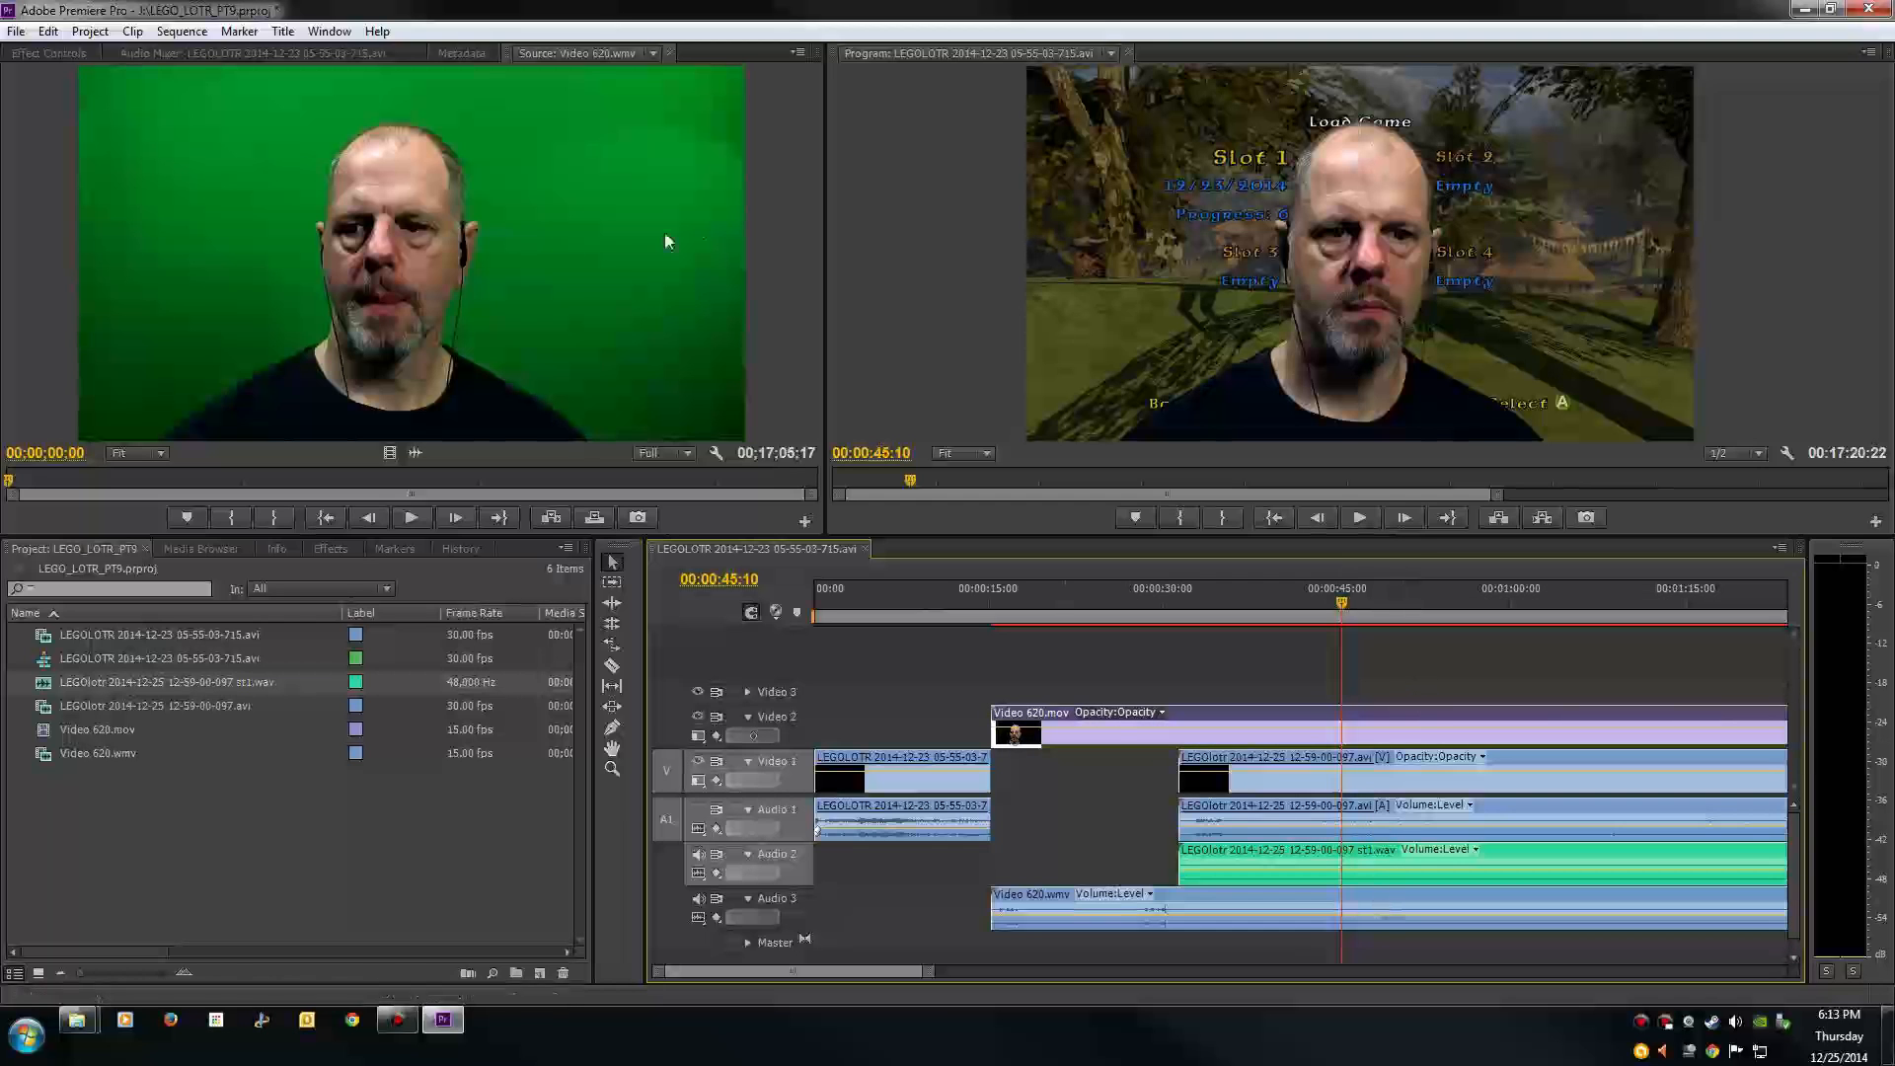
{"action": "left_click", "coordinate": [1424, 686]}
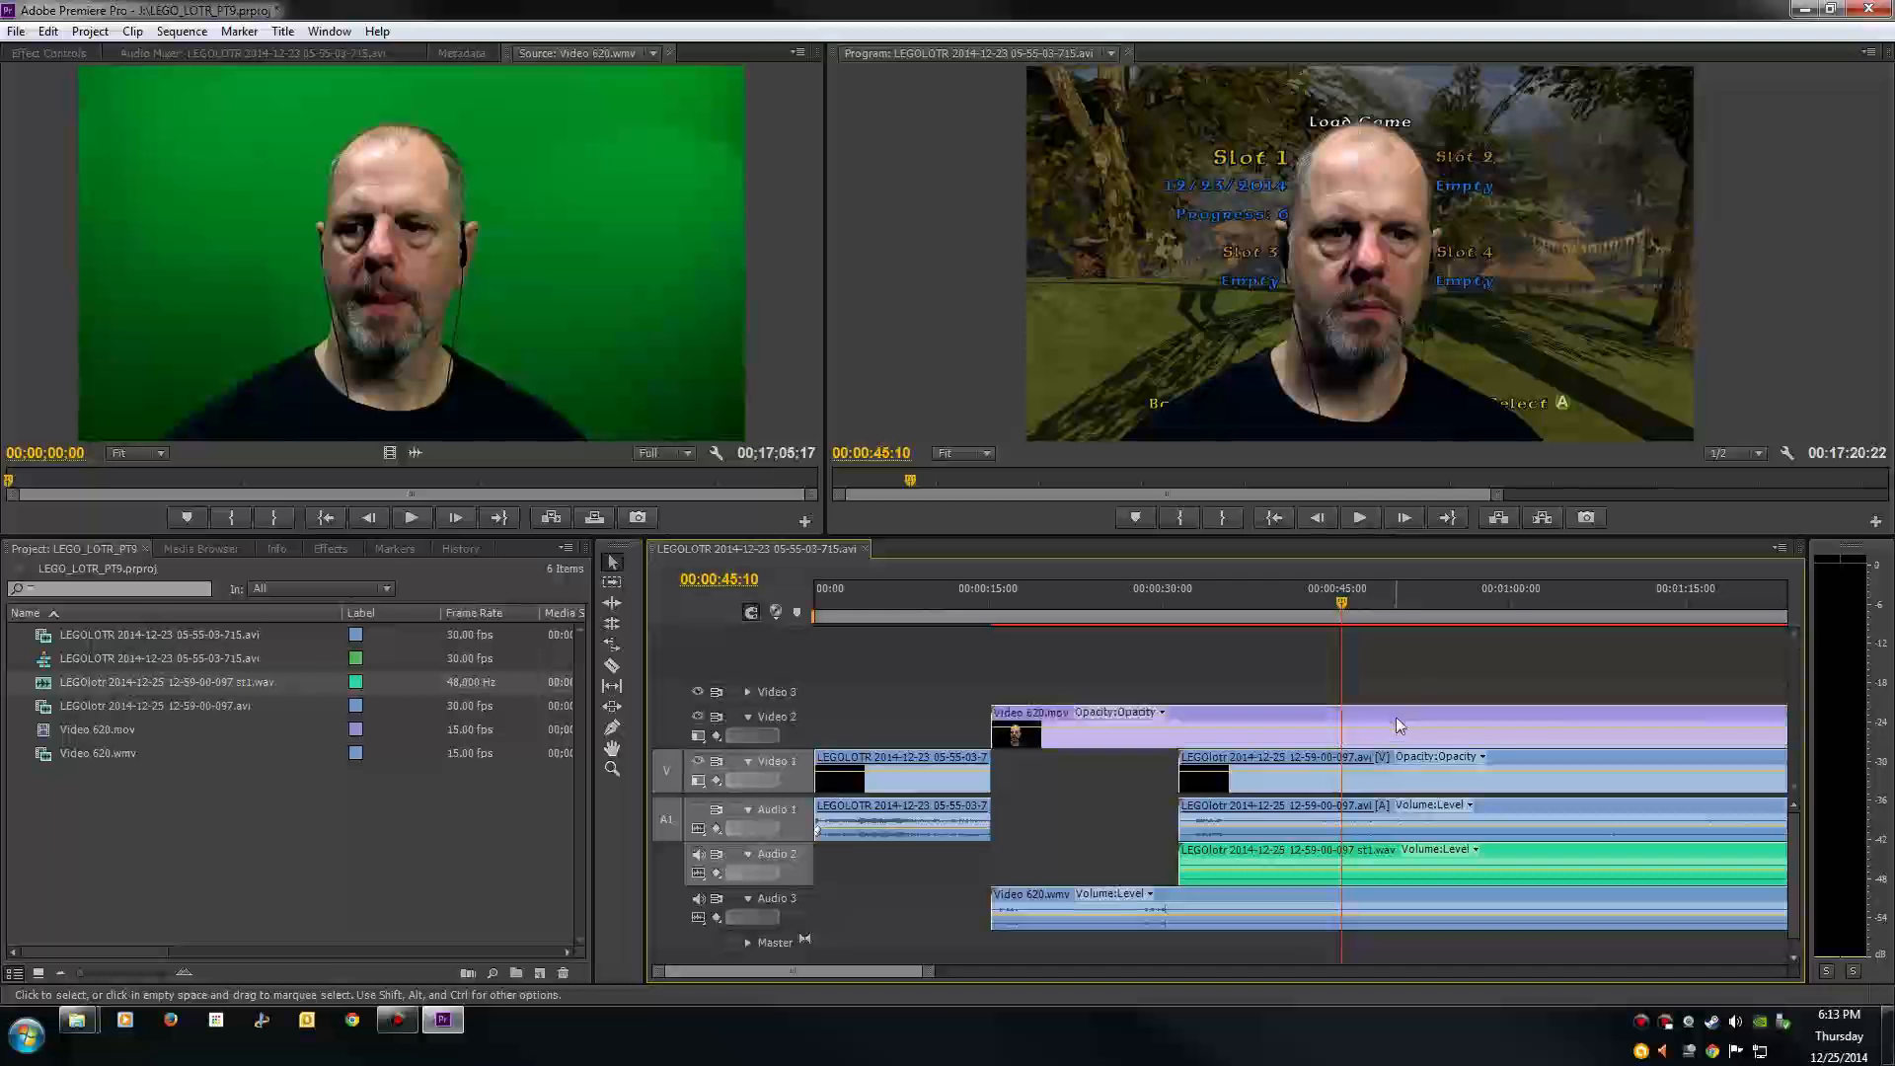
{"action": "left_click", "coordinate": [1396, 719]}
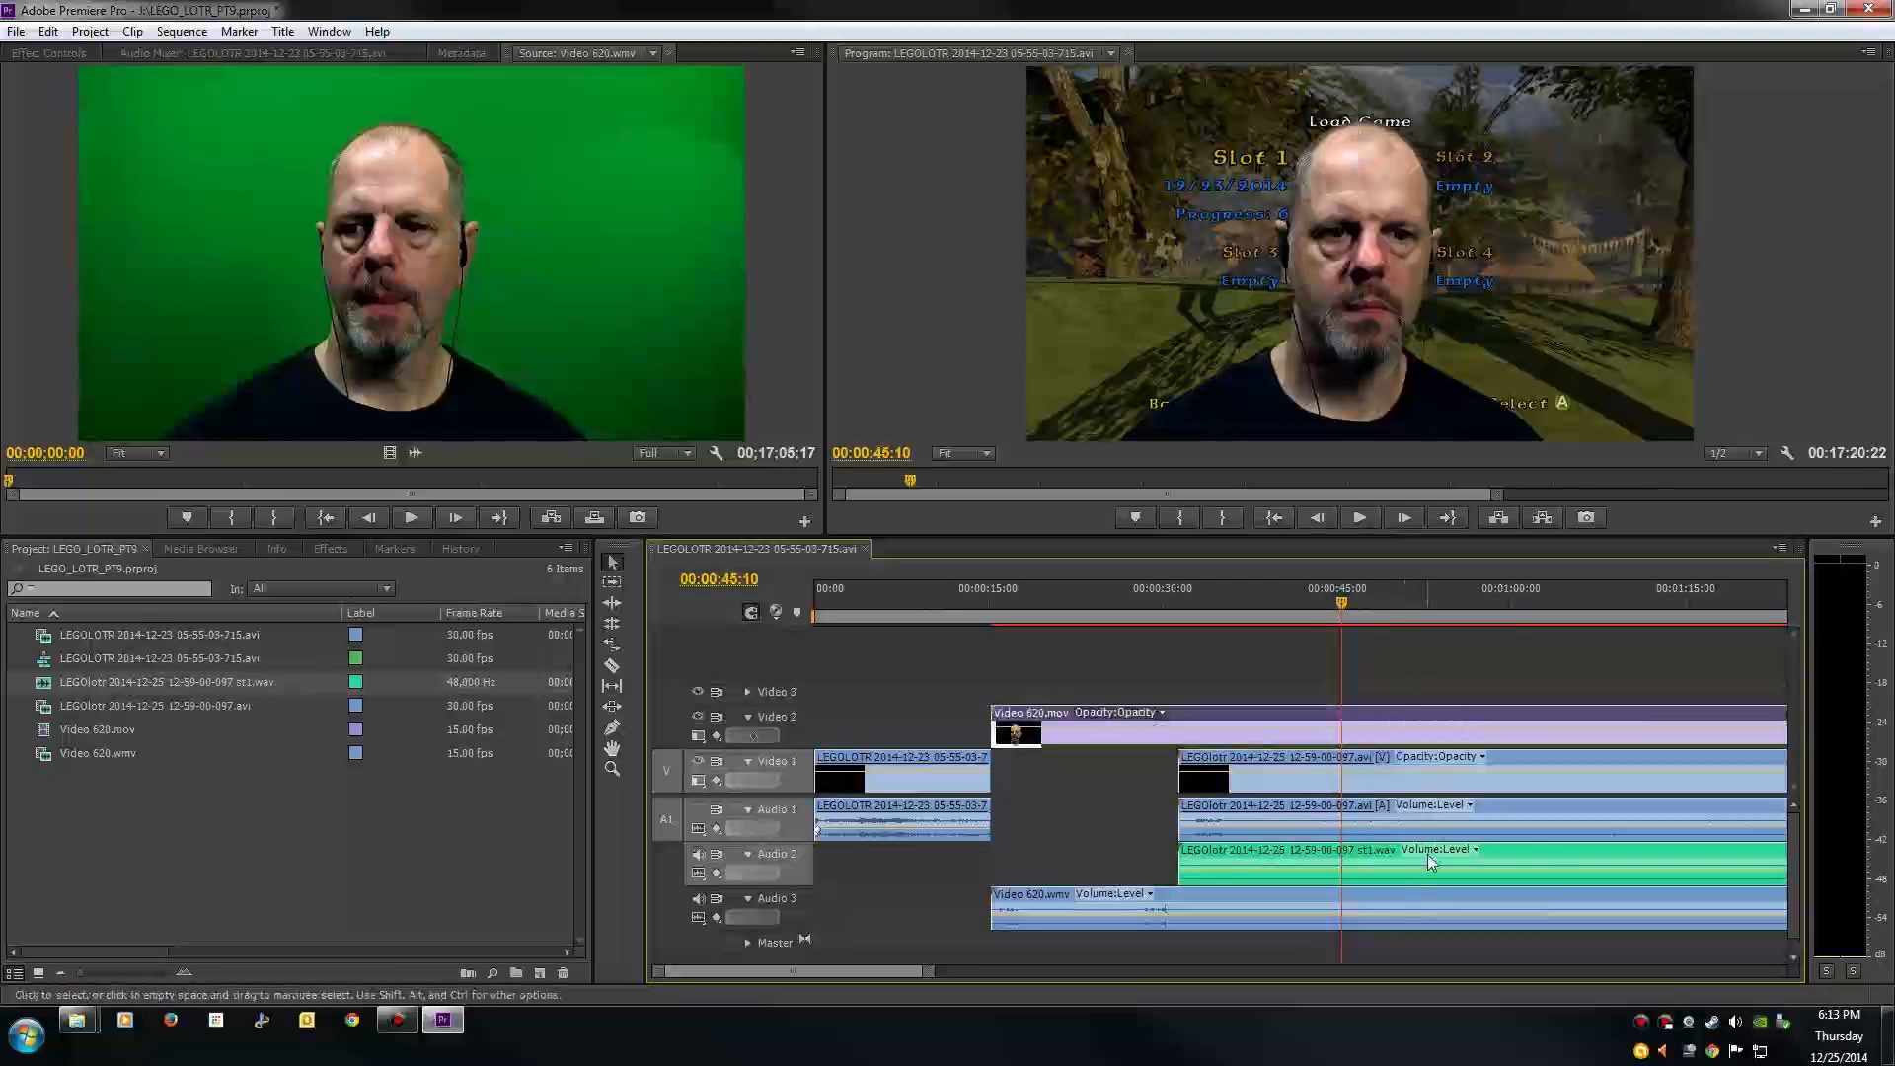
{"action": "left_click", "coordinate": [1386, 676]}
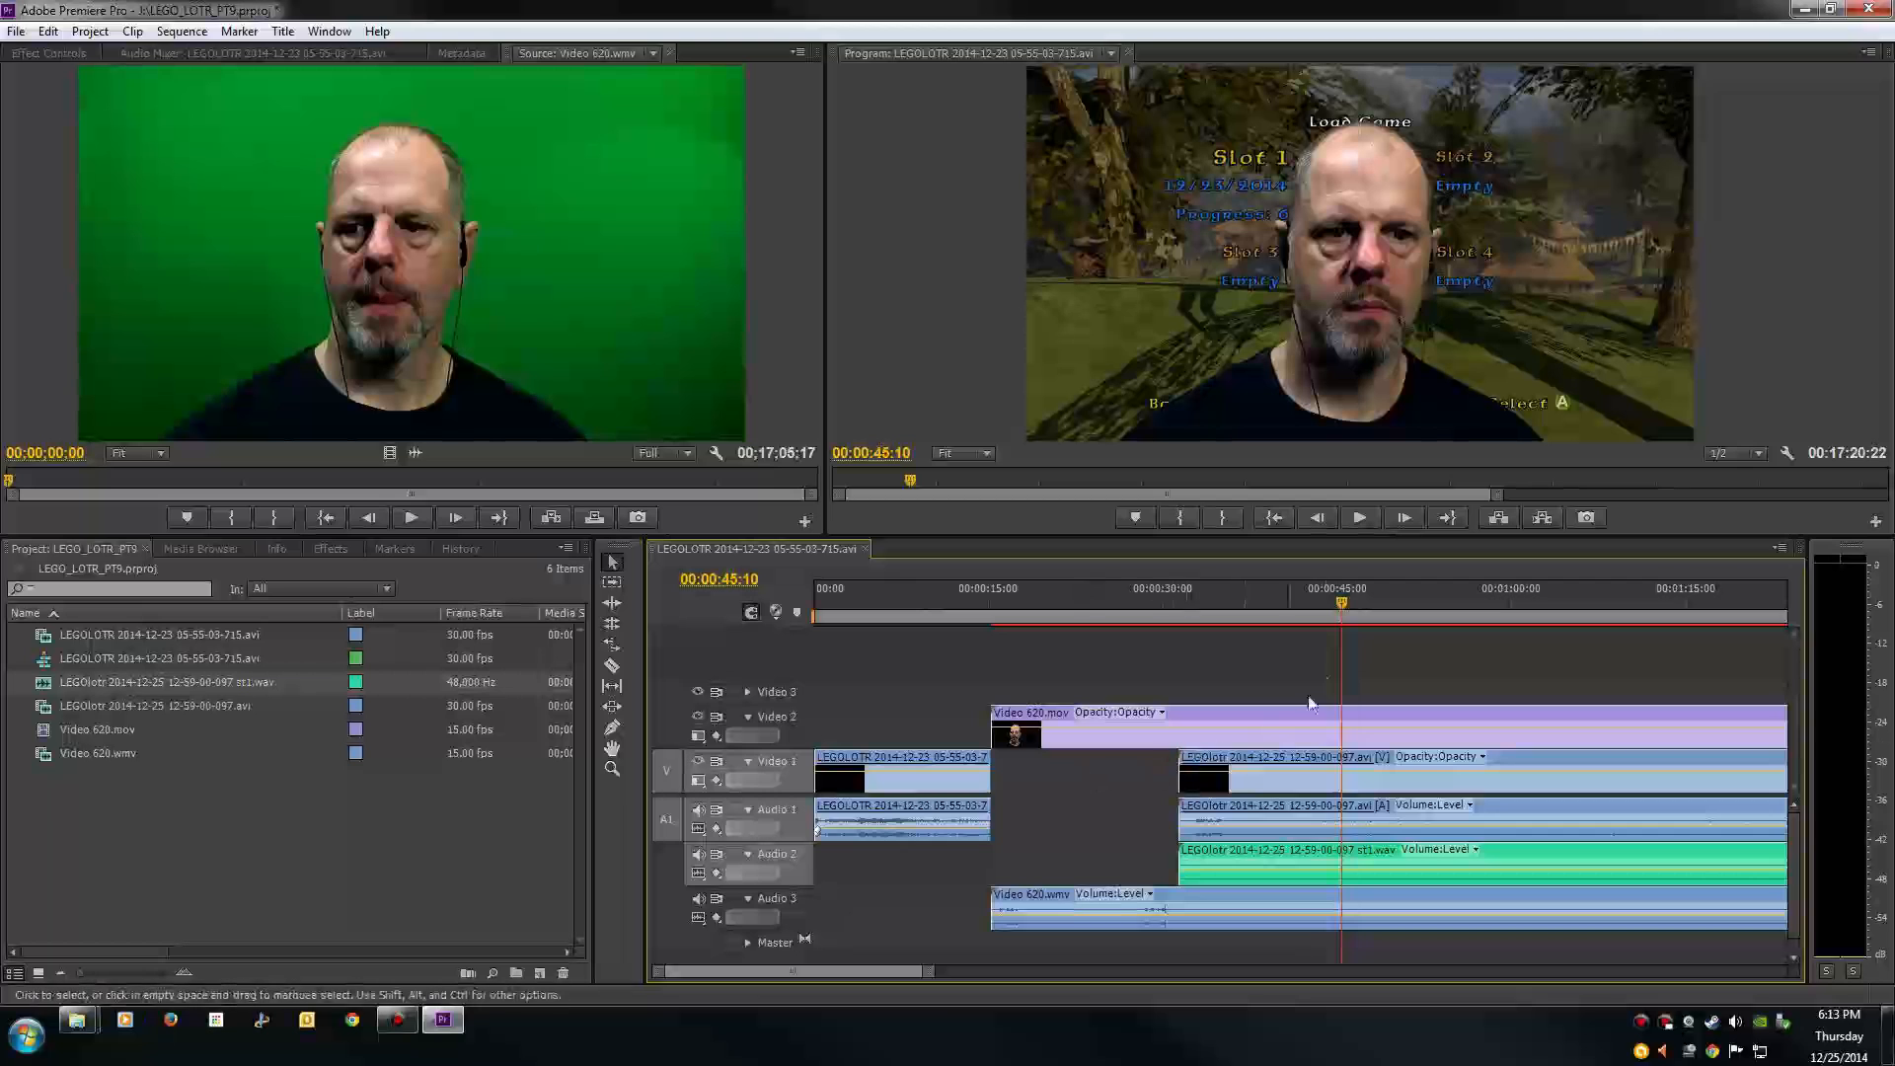
Step: Play the webcam clip from 00:00:28:03 to about 00:00:30:07 to check the spikes in its audio waveform
{"action": "left_click", "coordinate": [1022, 597]}
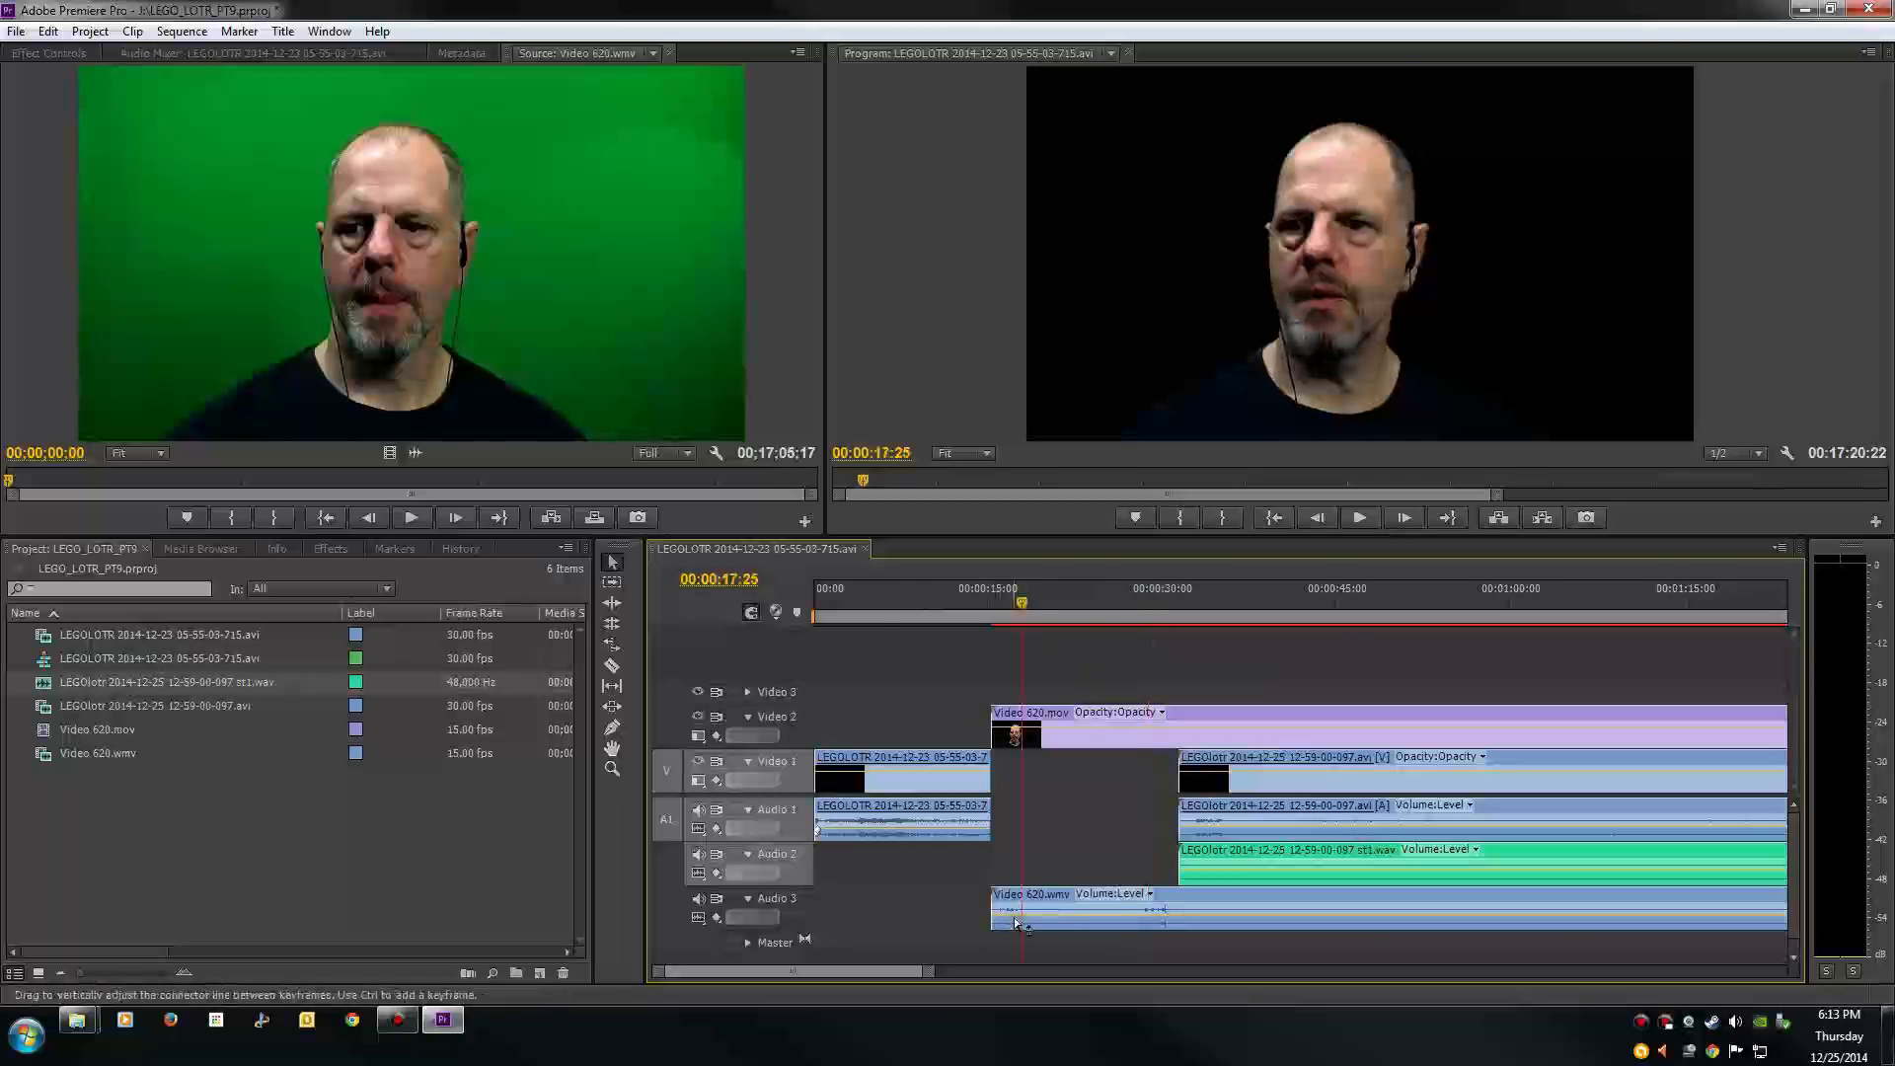
{"action": "left_click", "coordinate": [1142, 604]}
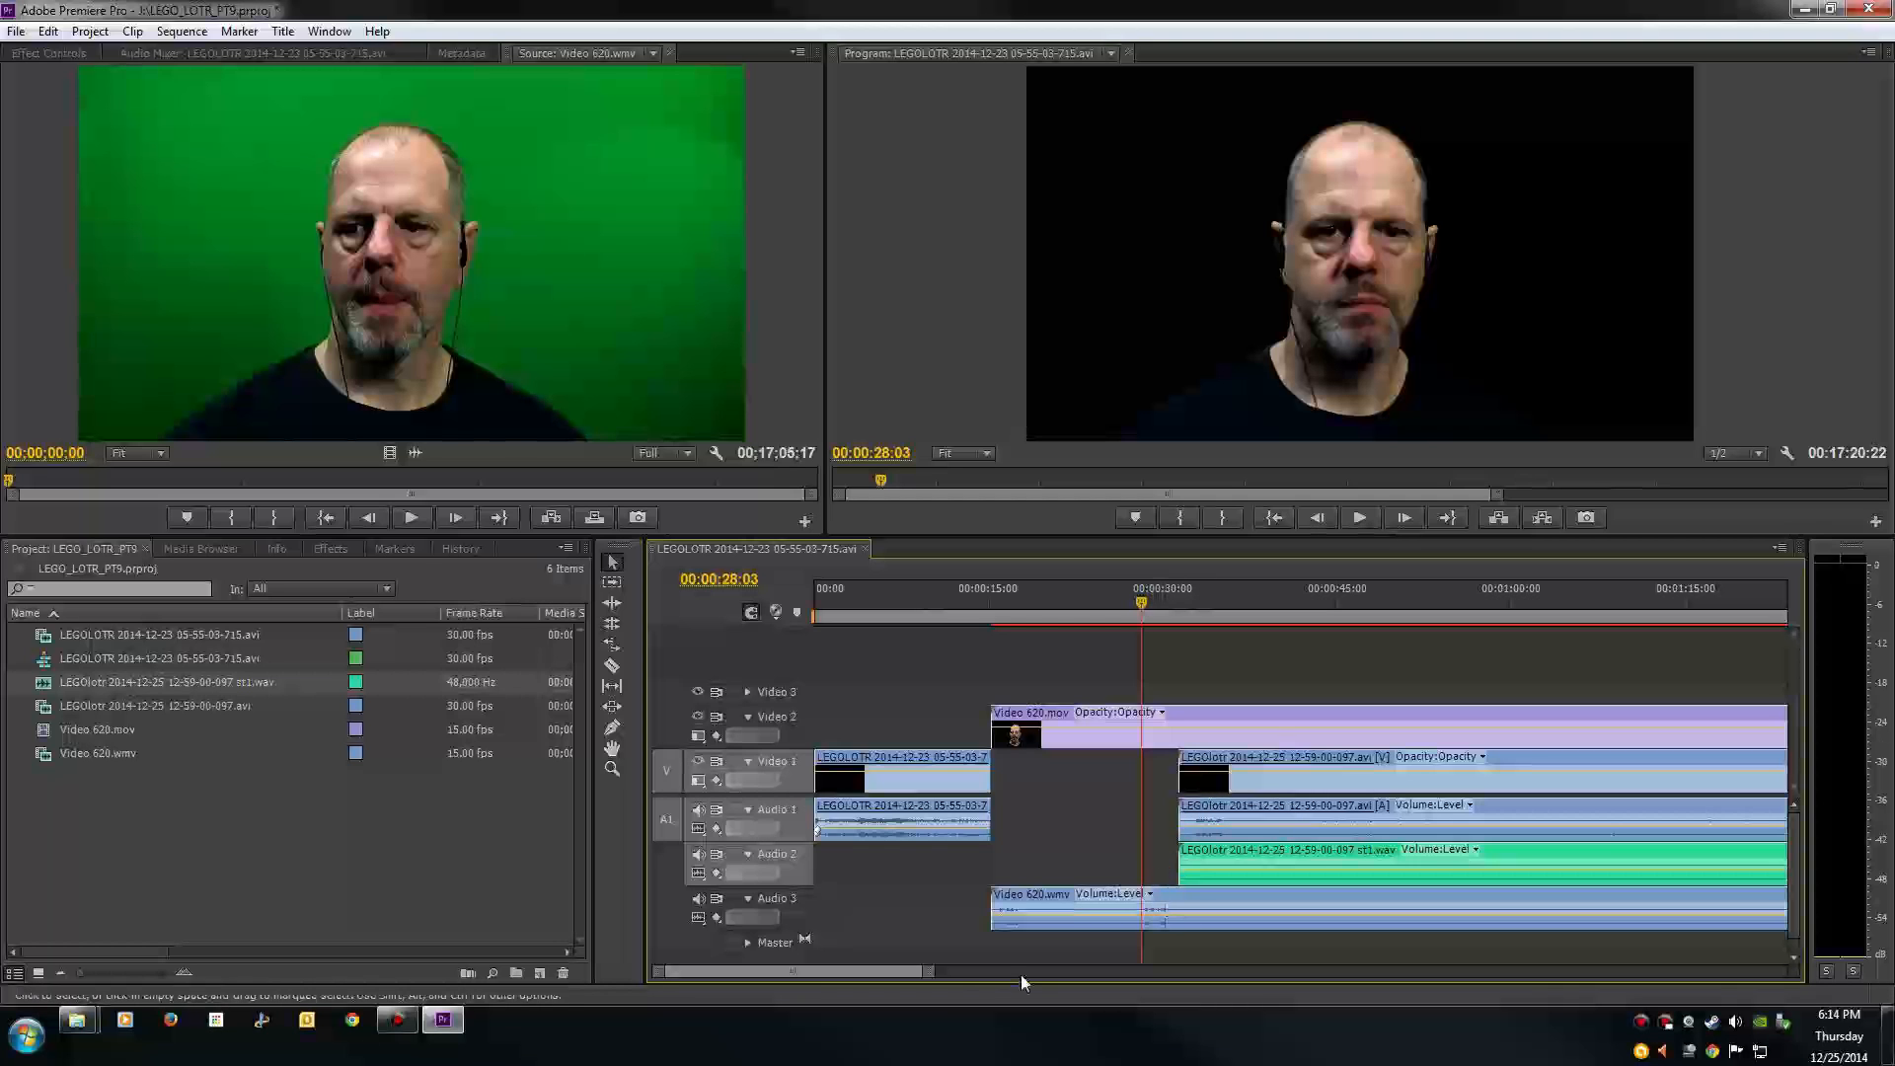
{"action": "left_click_drag", "start_coordinate": [931, 973], "coordinate": [867, 1000]}
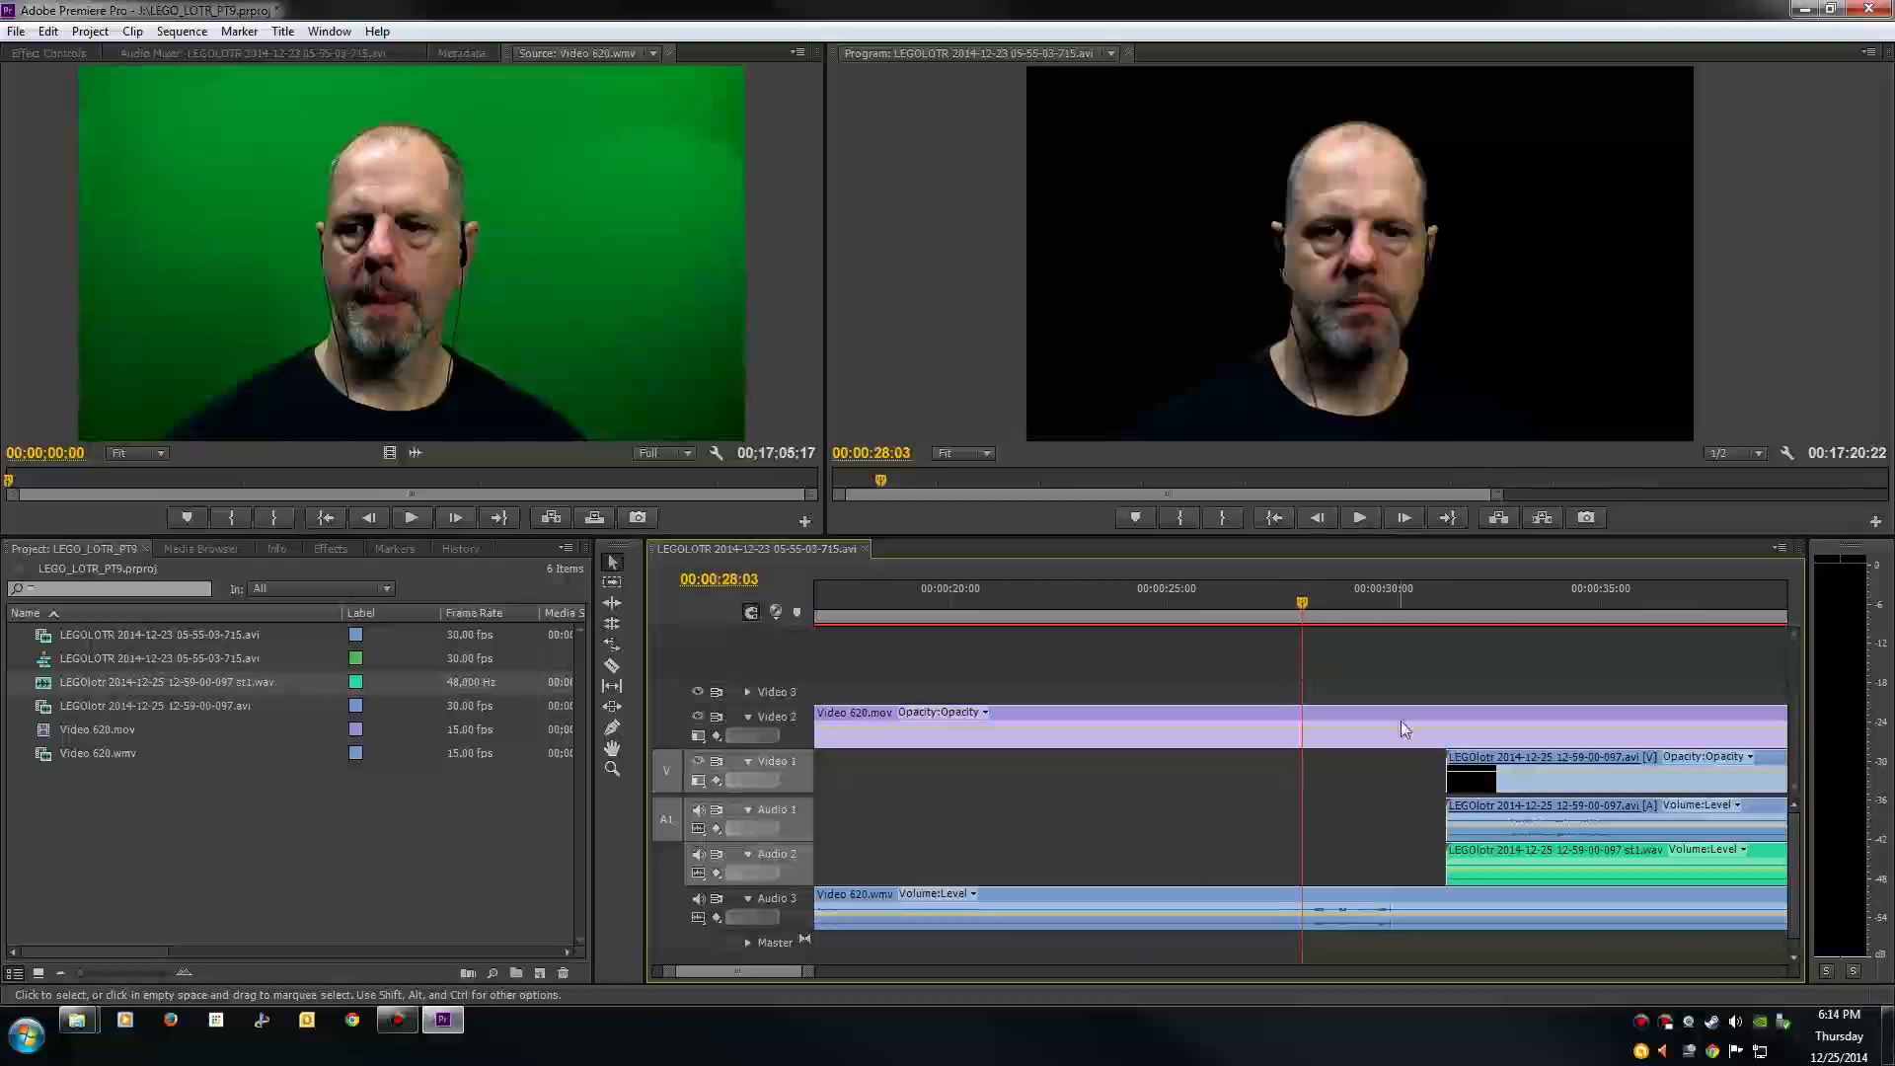
{"action": "left_click", "coordinate": [1360, 517]}
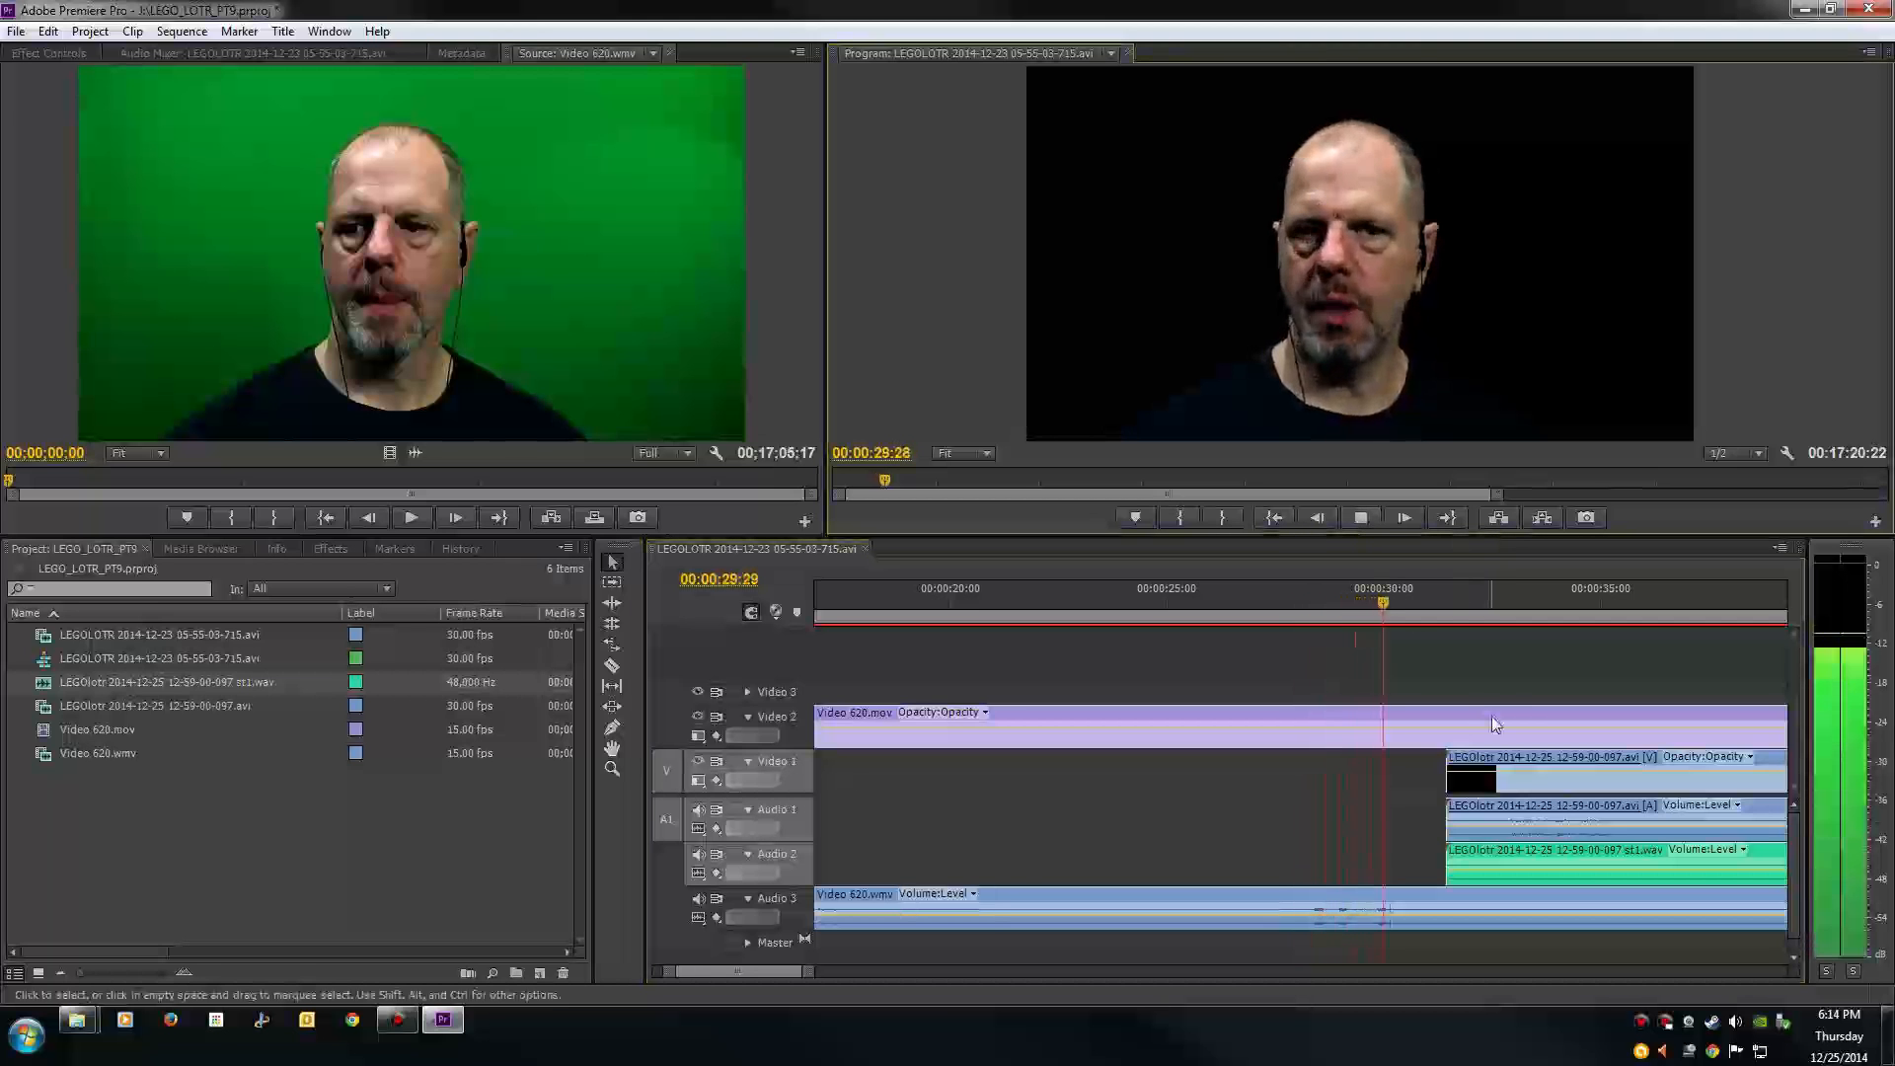
{"action": "key", "text": "space"}
Step: Move the gameplay AVI and its st1 WAV together to start at 00:00:30:03, by the last spike in the webcam audio
{"action": "left_click_drag", "start_coordinate": [825, 979], "coordinate": [780, 986]}
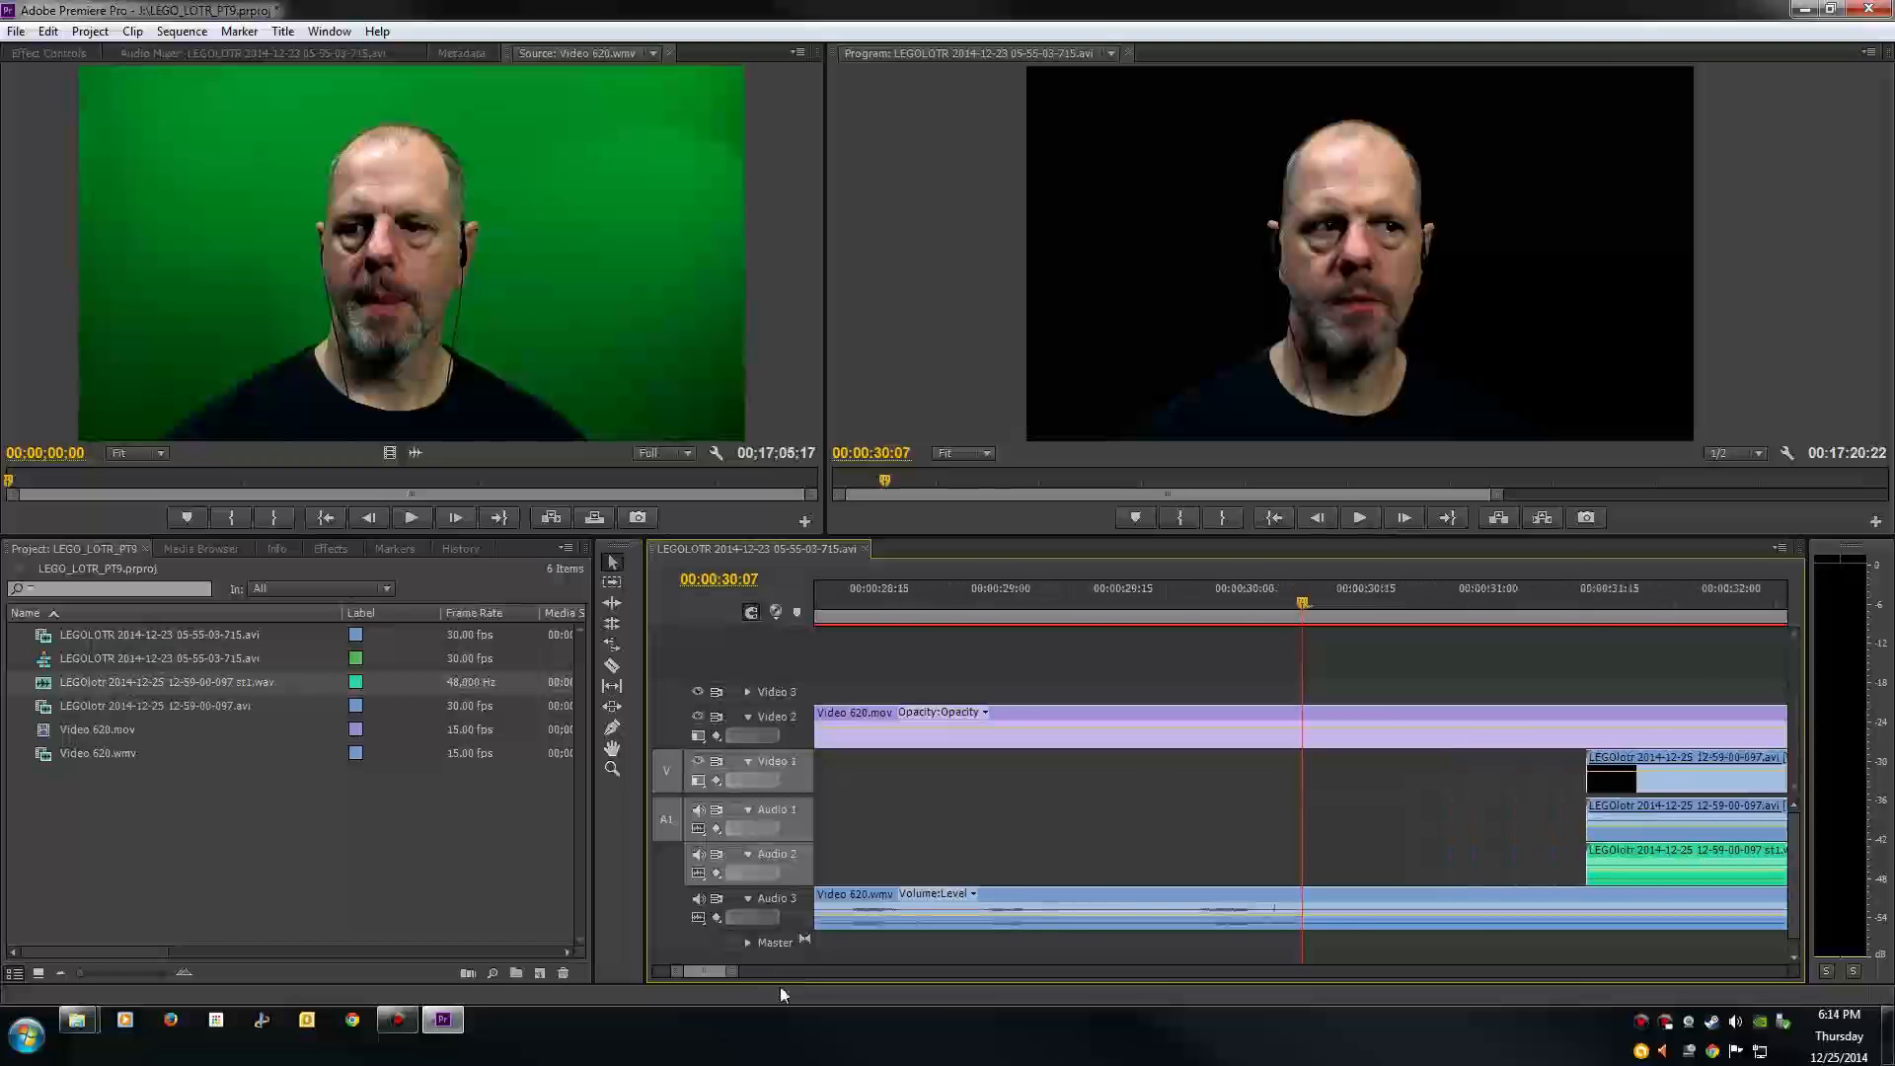
{"action": "left_click_drag", "start_coordinate": [1519, 767], "coordinate": [1591, 871]}
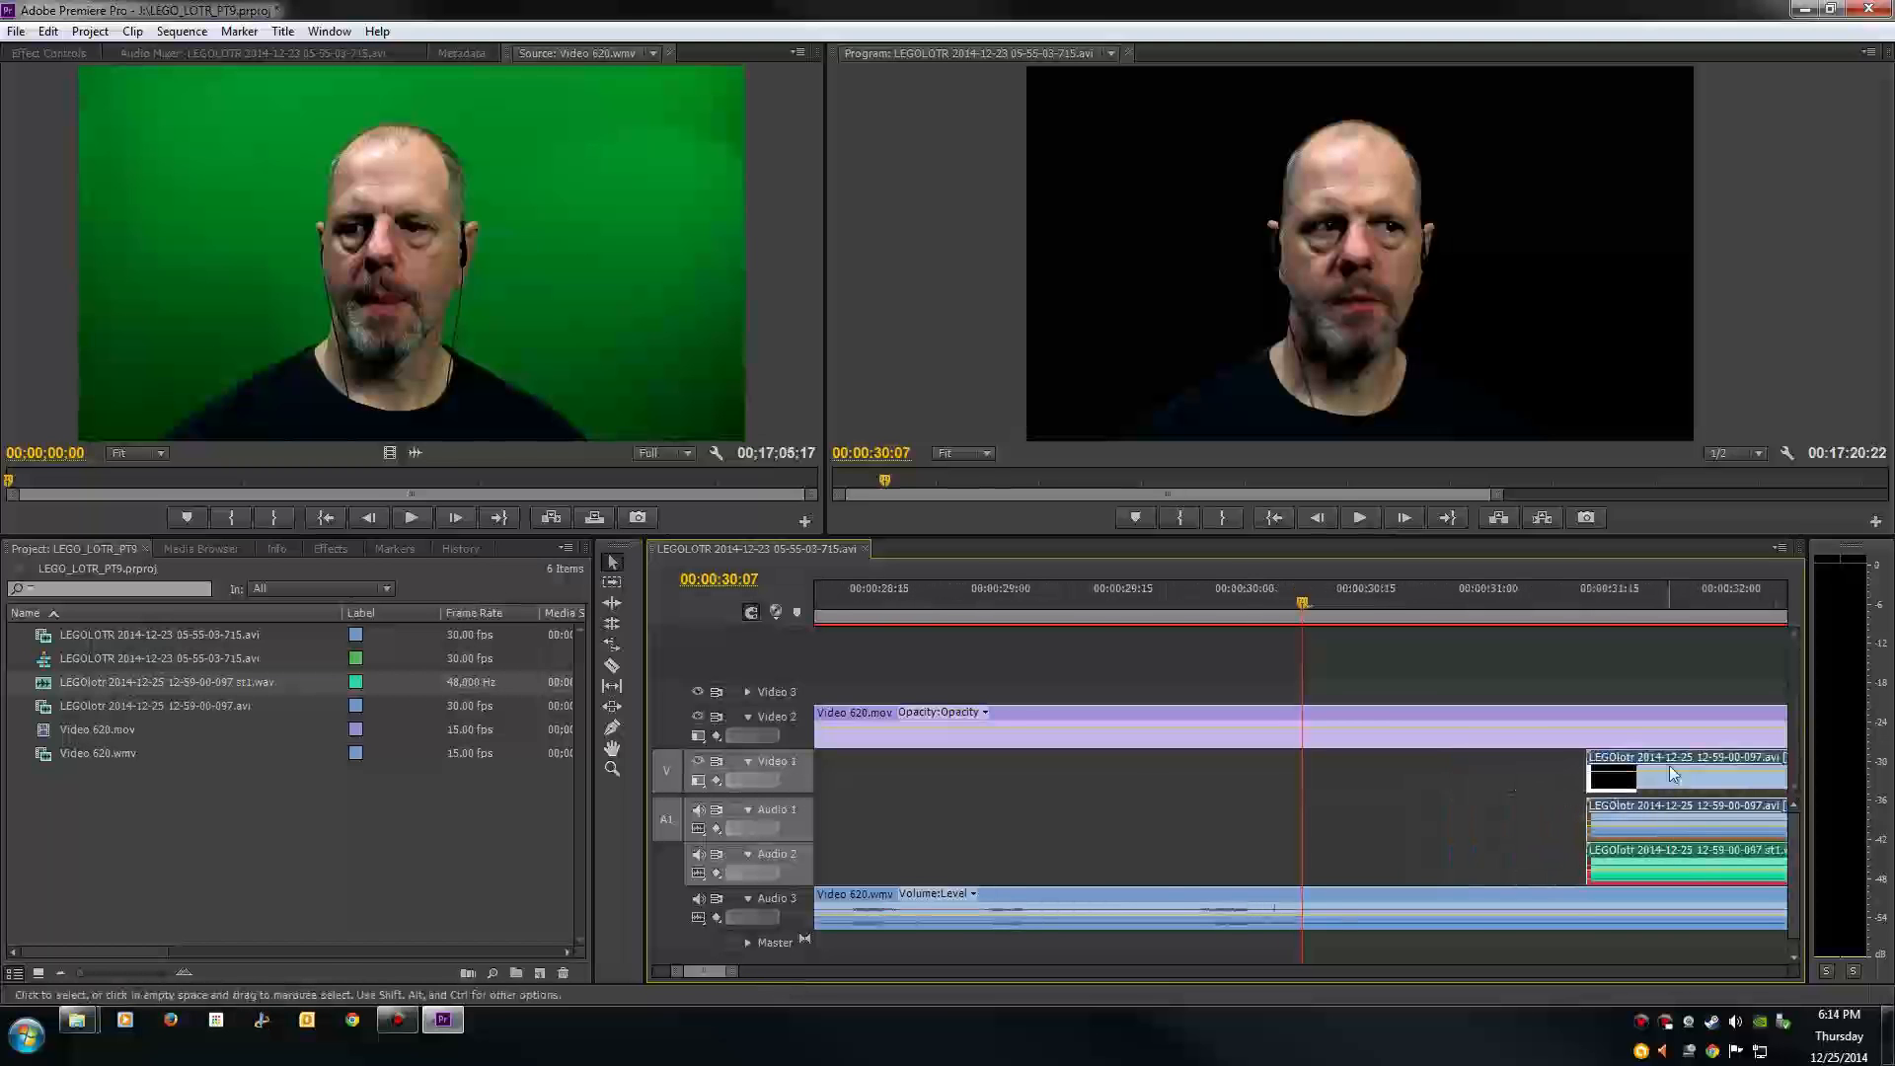
{"action": "left_click_drag", "start_coordinate": [1670, 768], "coordinate": [1392, 760]}
{"action": "left_click", "coordinate": [1237, 614]}
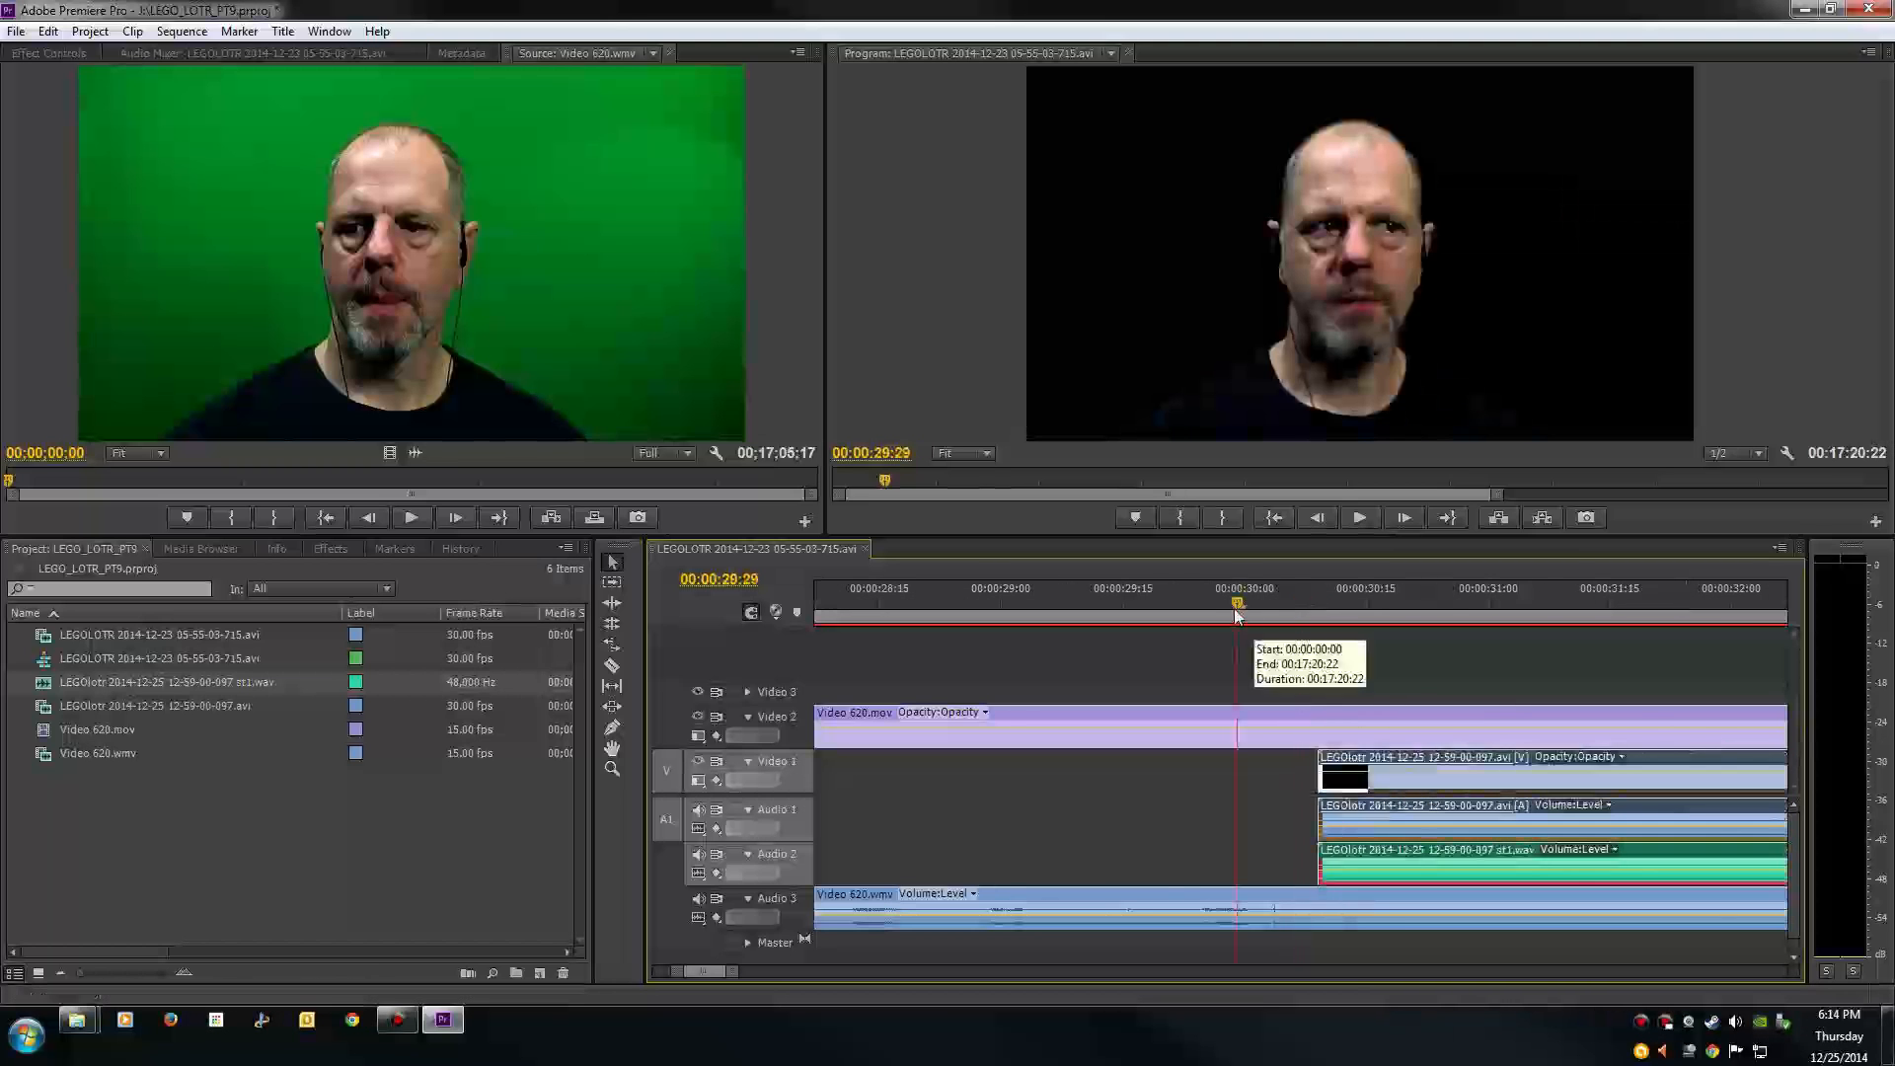
{"action": "left_click", "coordinate": [1309, 604]}
{"action": "left_click_drag", "start_coordinate": [1309, 603], "coordinate": [1263, 632]}
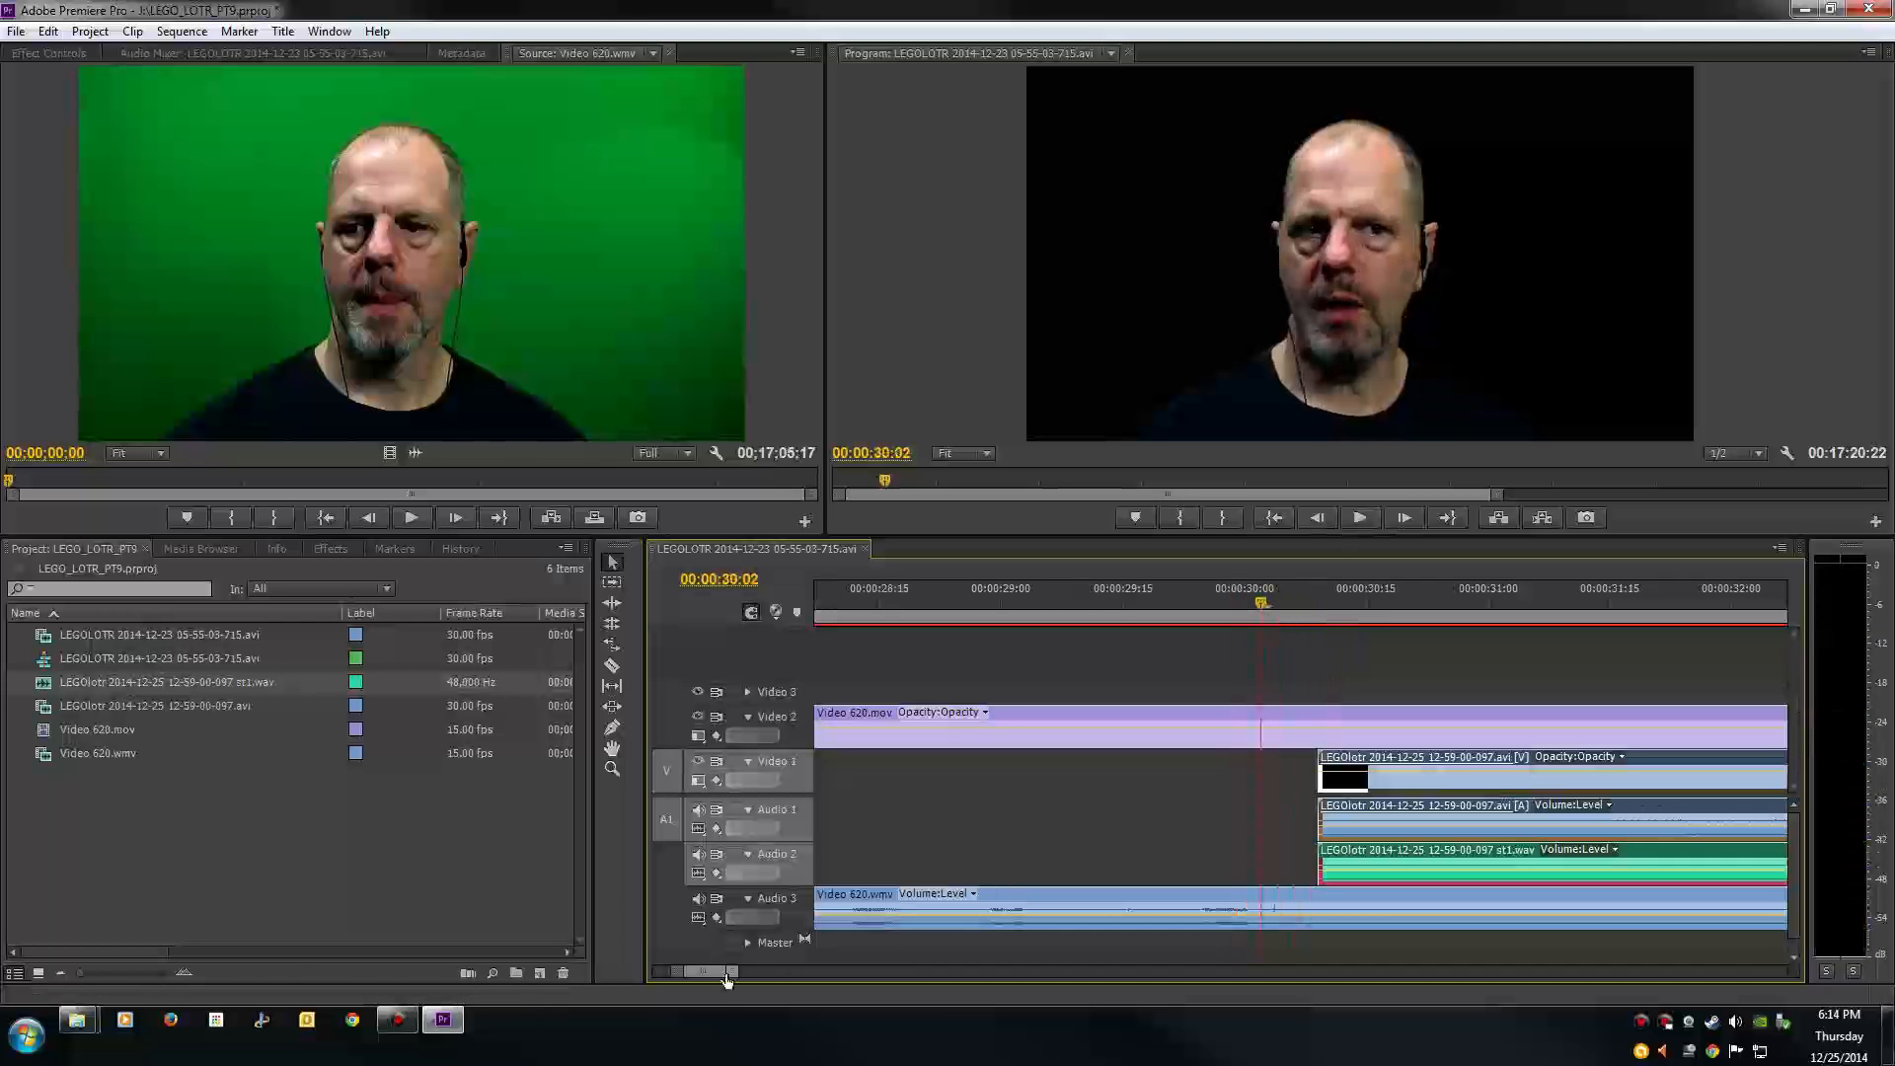
{"action": "left_click_drag", "start_coordinate": [727, 978], "coordinate": [705, 978]}
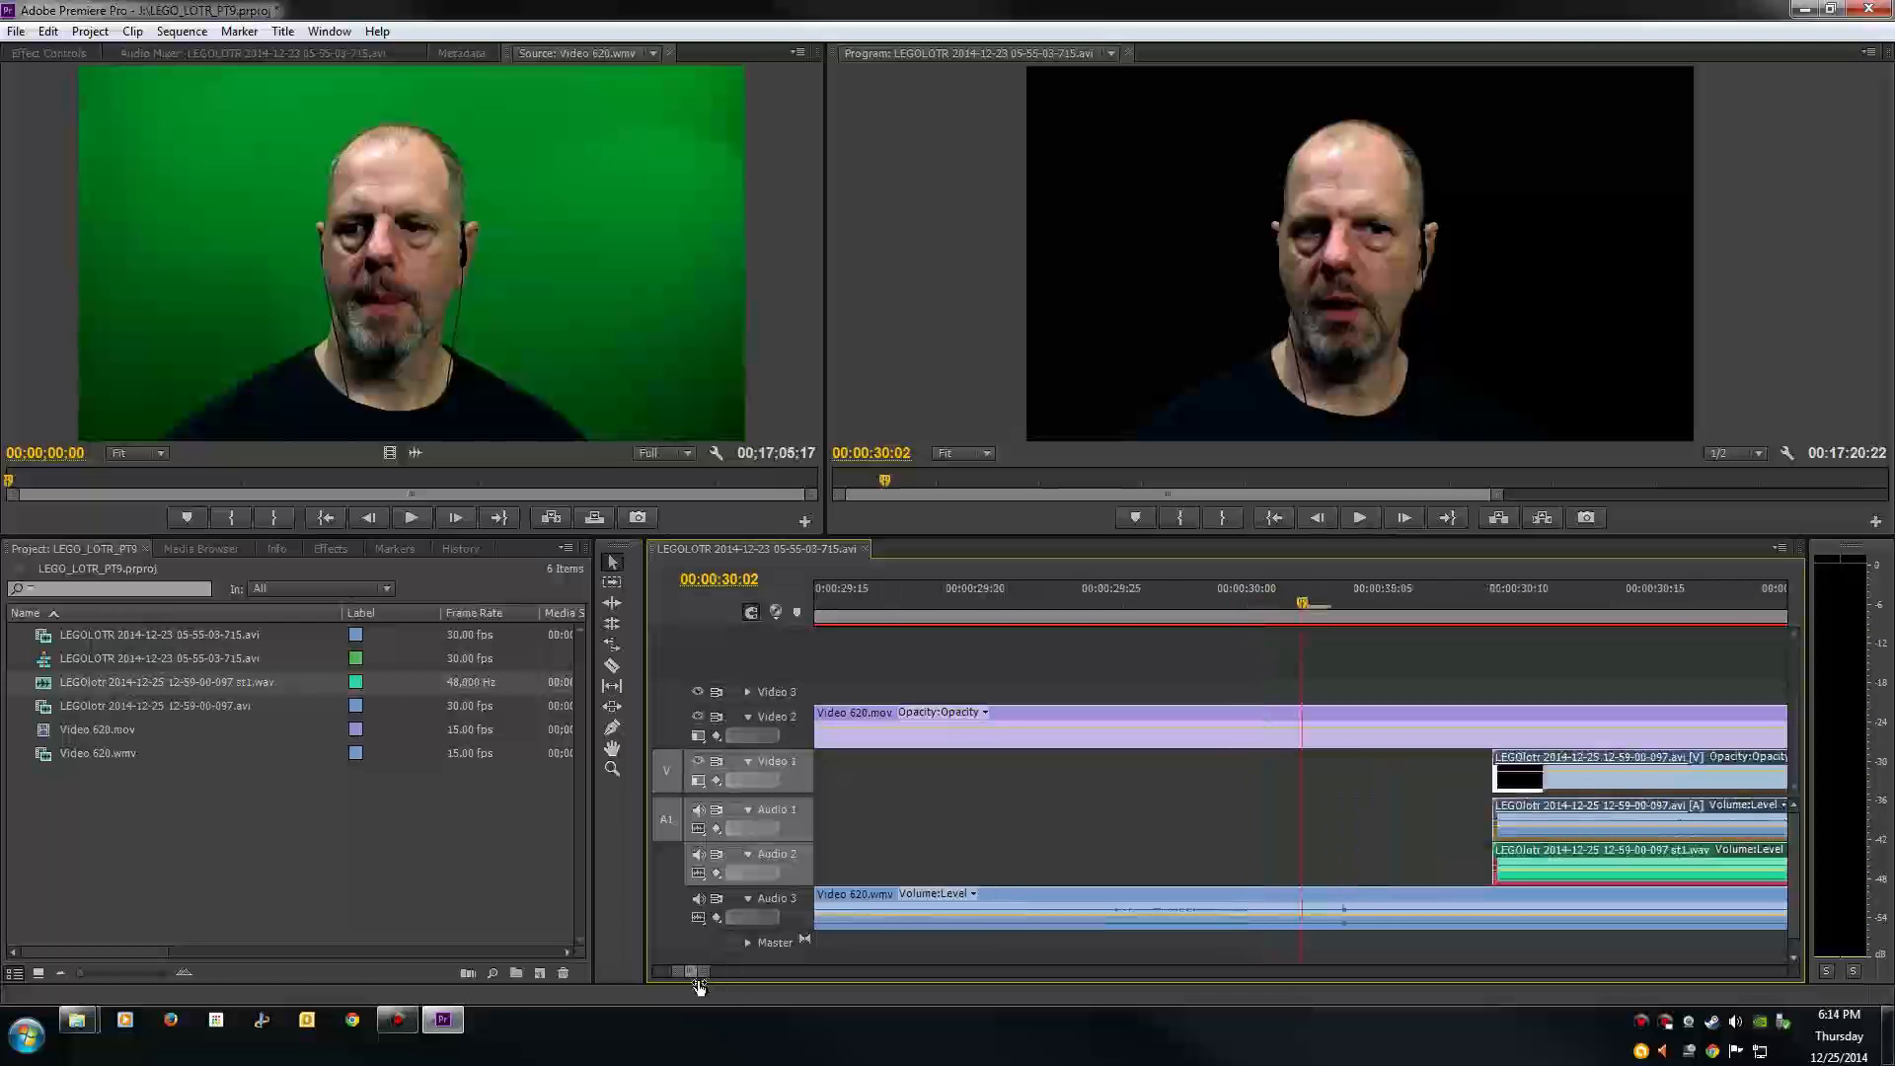
{"action": "left_click", "coordinate": [1329, 606]}
{"action": "mouse_move", "coordinate": [1328, 604]}
{"action": "left_mouse_down"}
{"action": "mouse_move", "coordinate": [1240, 607]}
{"action": "mouse_move", "coordinate": [1339, 625]}
{"action": "left_mouse_up"}
{"action": "left_click_drag", "start_coordinate": [1439, 770], "coordinate": [1638, 872]}
{"action": "left_click_drag", "start_coordinate": [1617, 760], "coordinate": [1451, 790]}
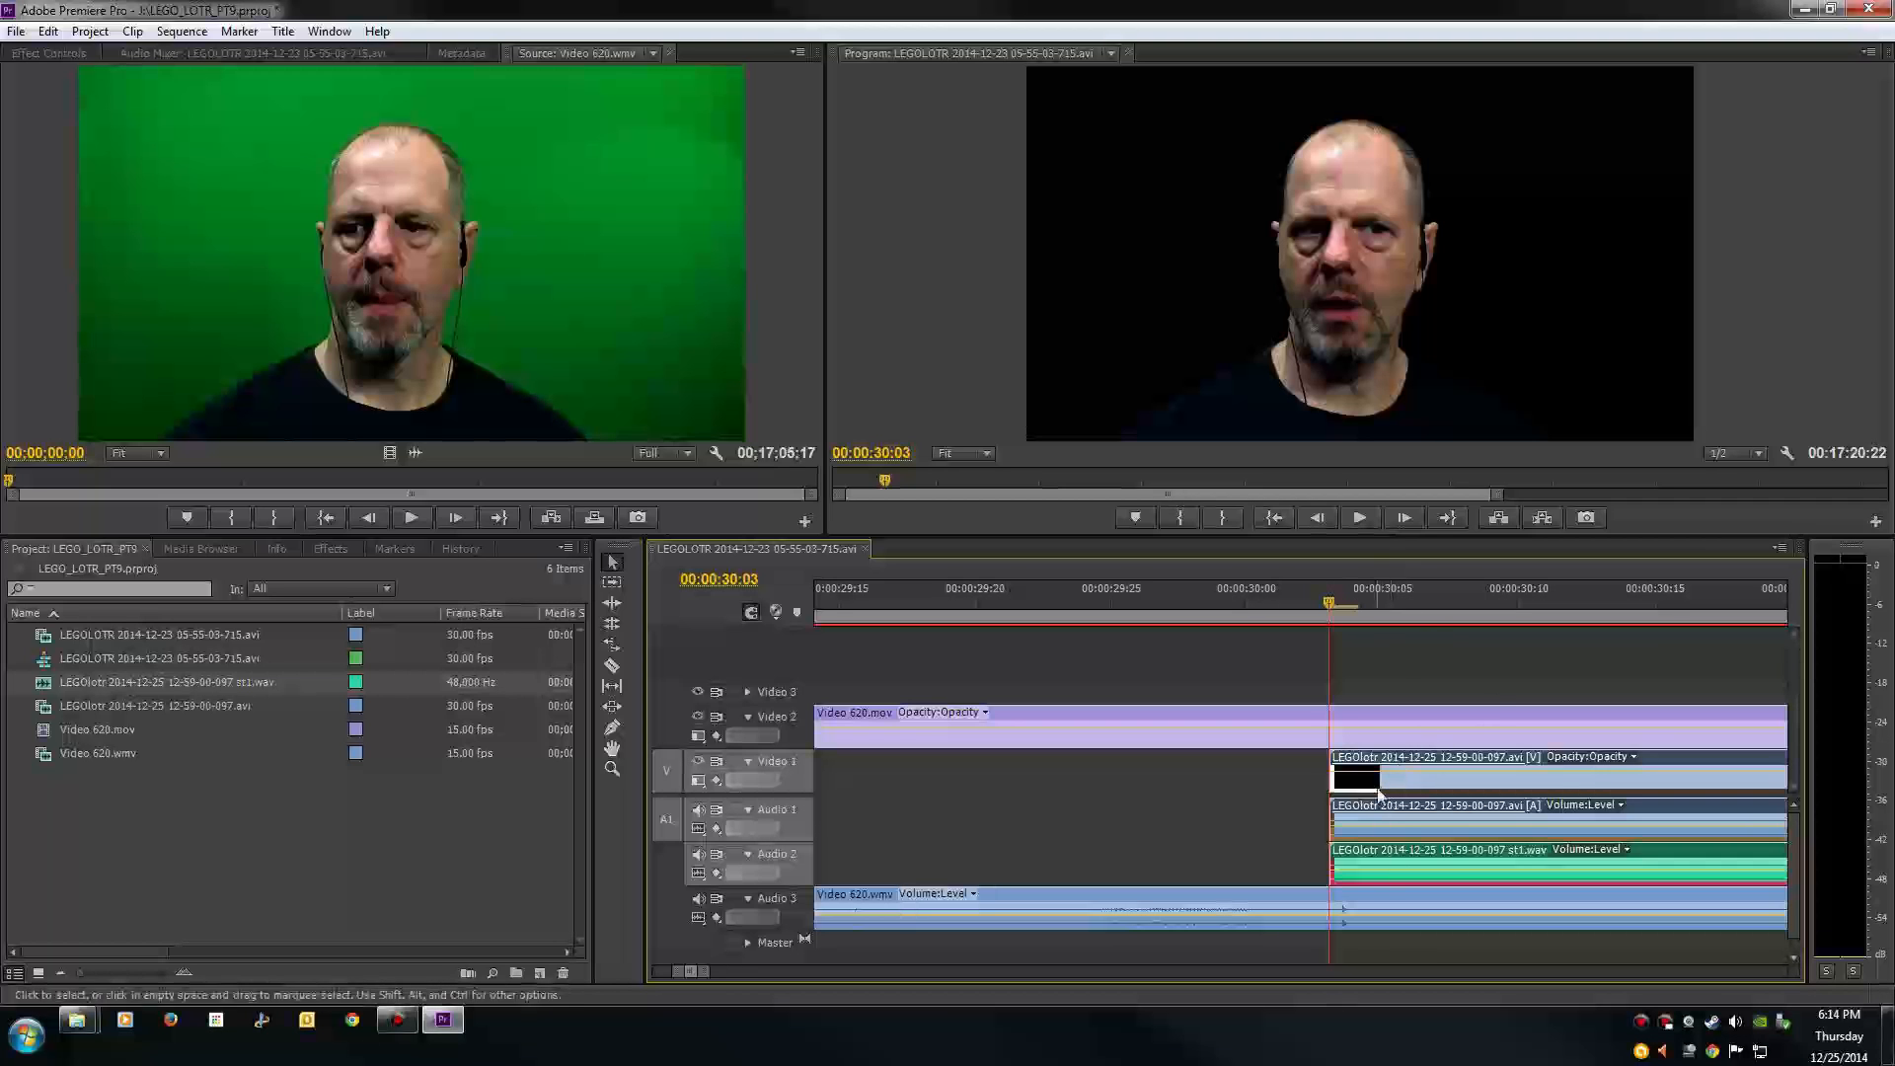
Step: Mute Audio 2 and play the aligned webcam and gameplay clips from 00:00:30:03 to about 00:00:32:15
{"action": "left_click_drag", "start_coordinate": [704, 974], "coordinate": [793, 1004]}
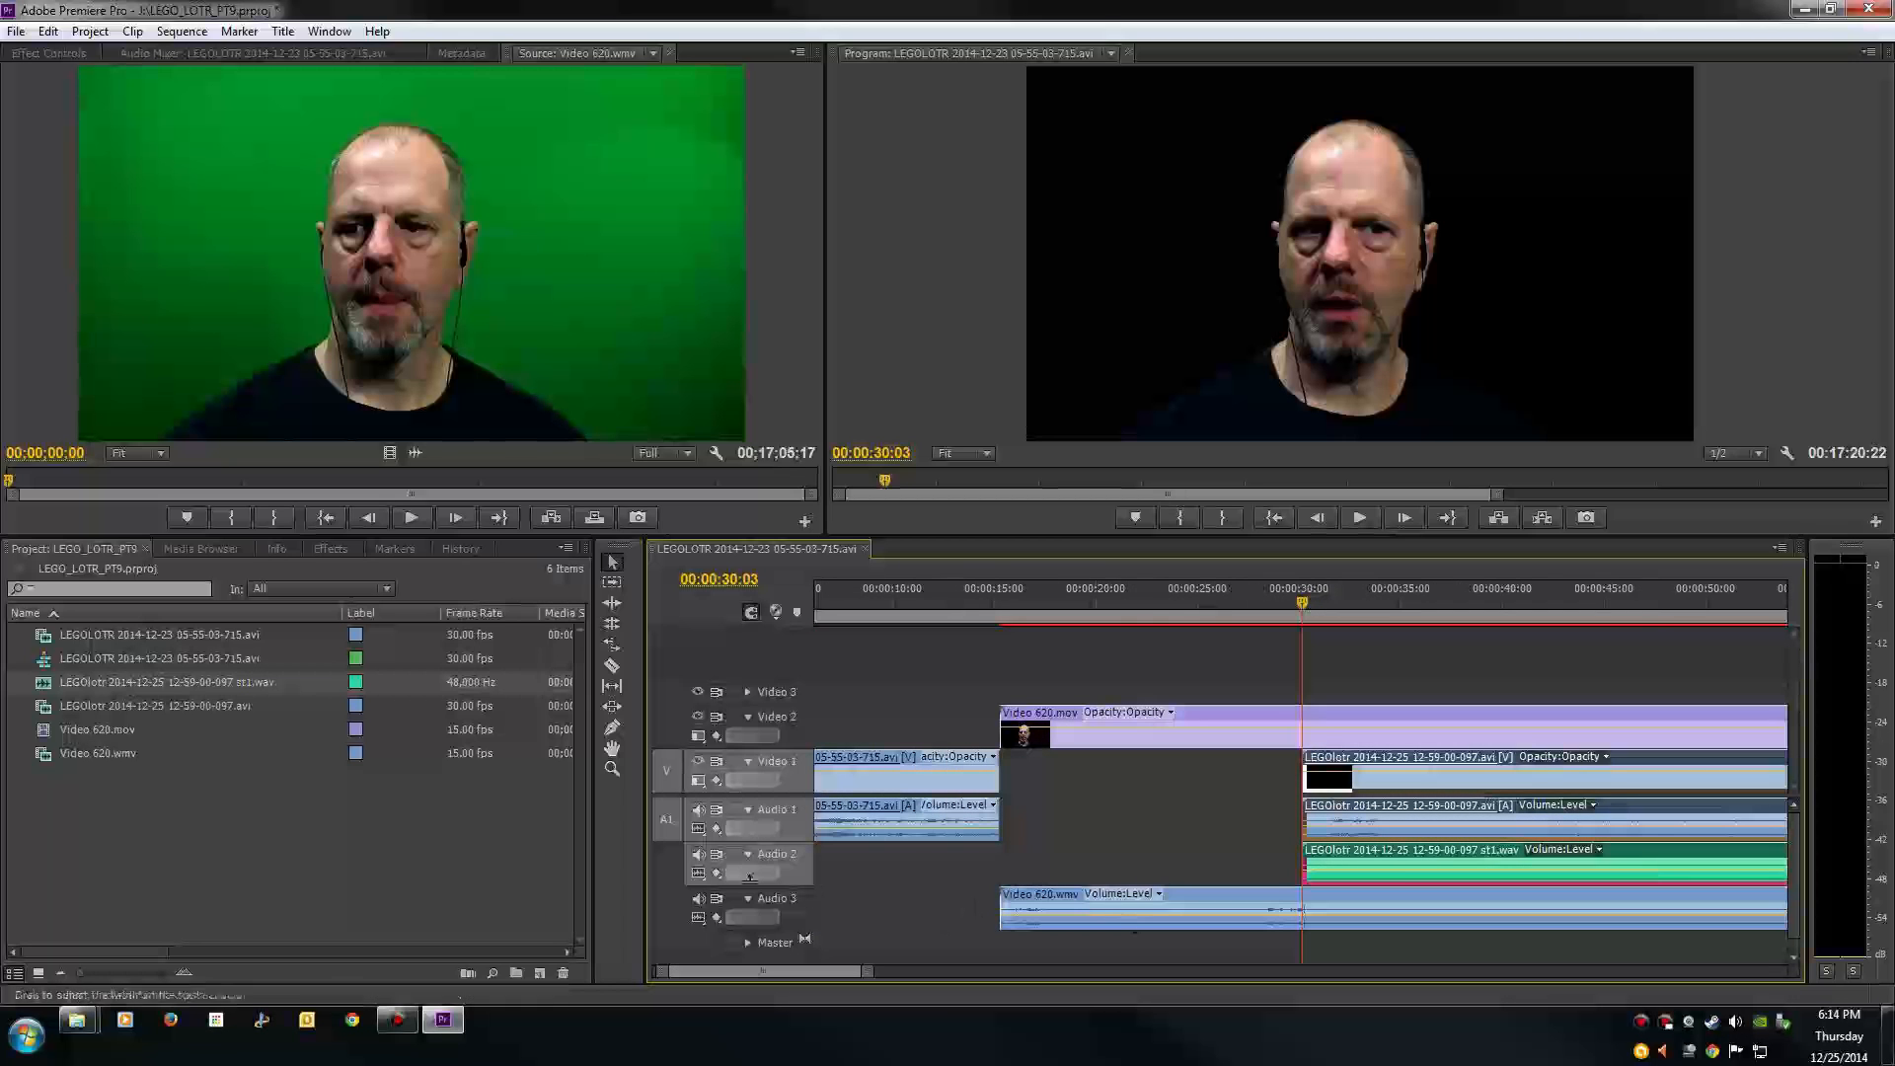
{"action": "left_click", "coordinate": [697, 855]}
{"action": "key", "text": "space"}
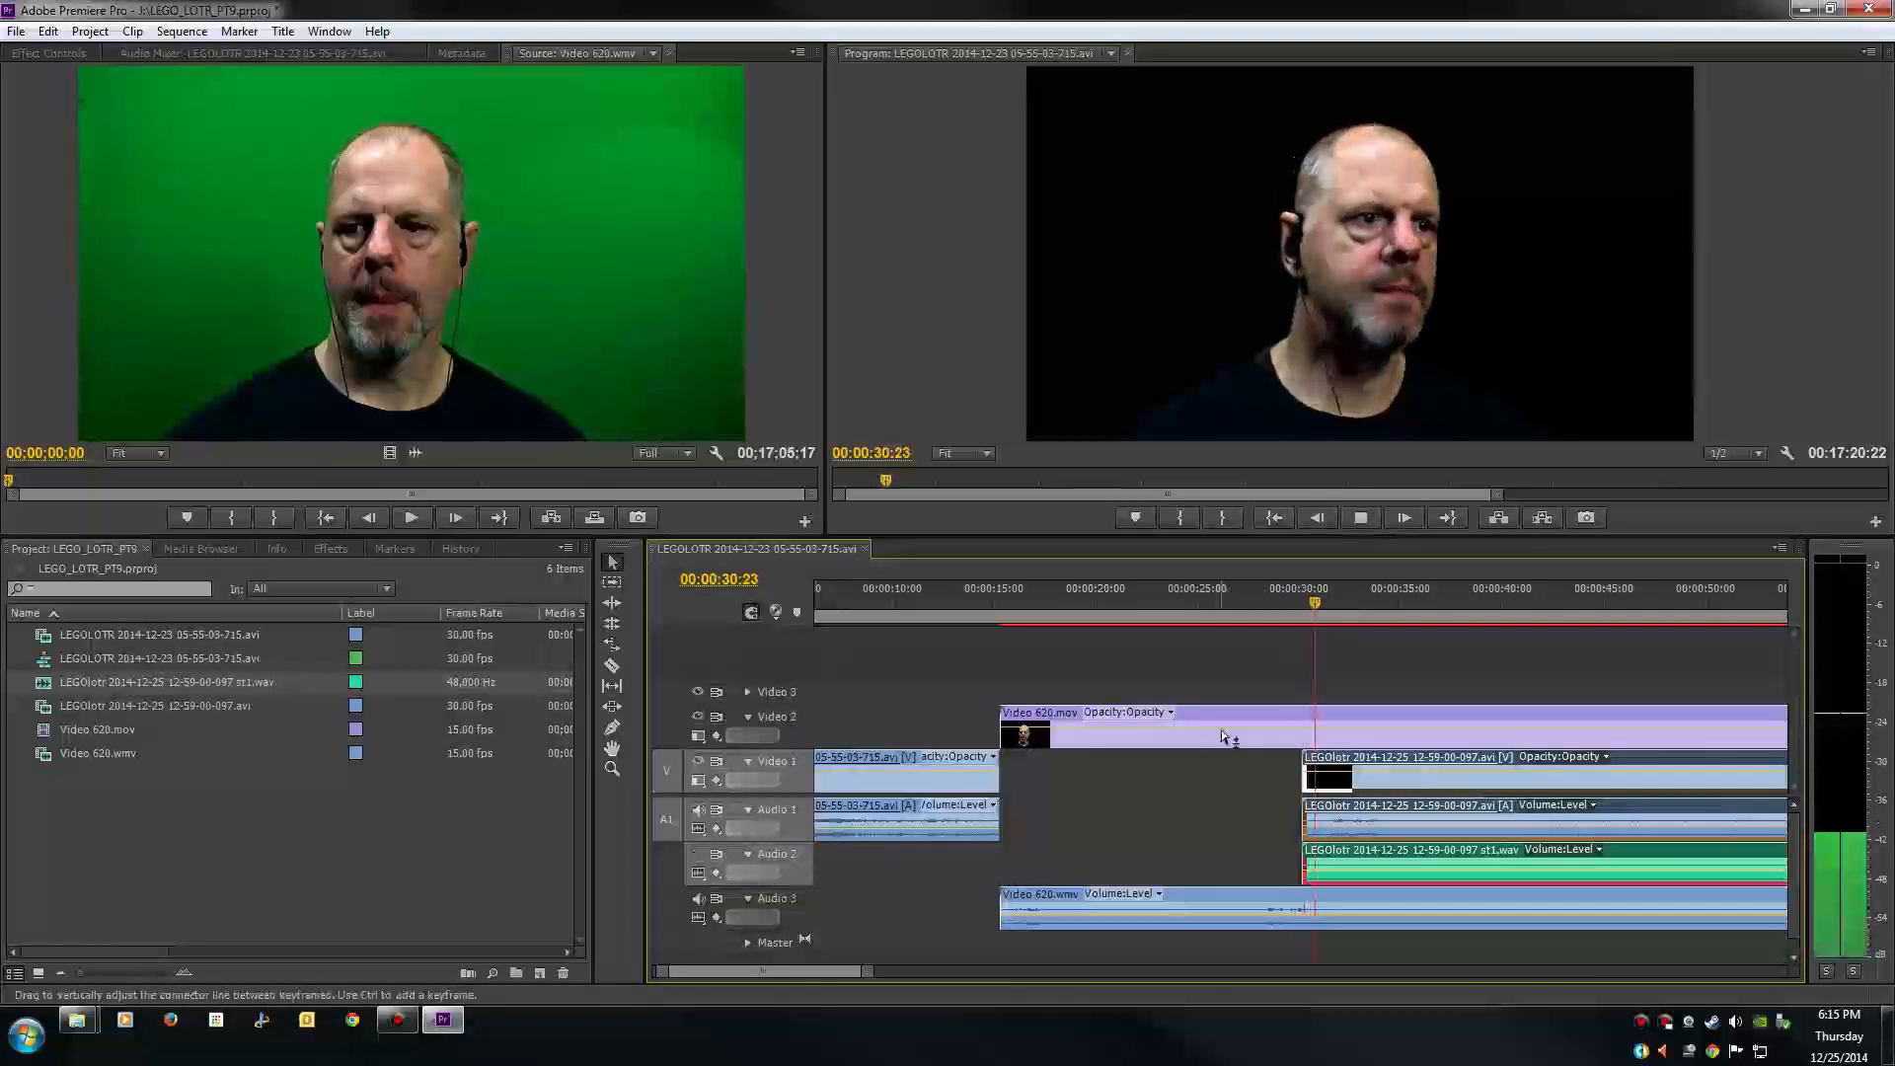
{"action": "key", "text": "space"}
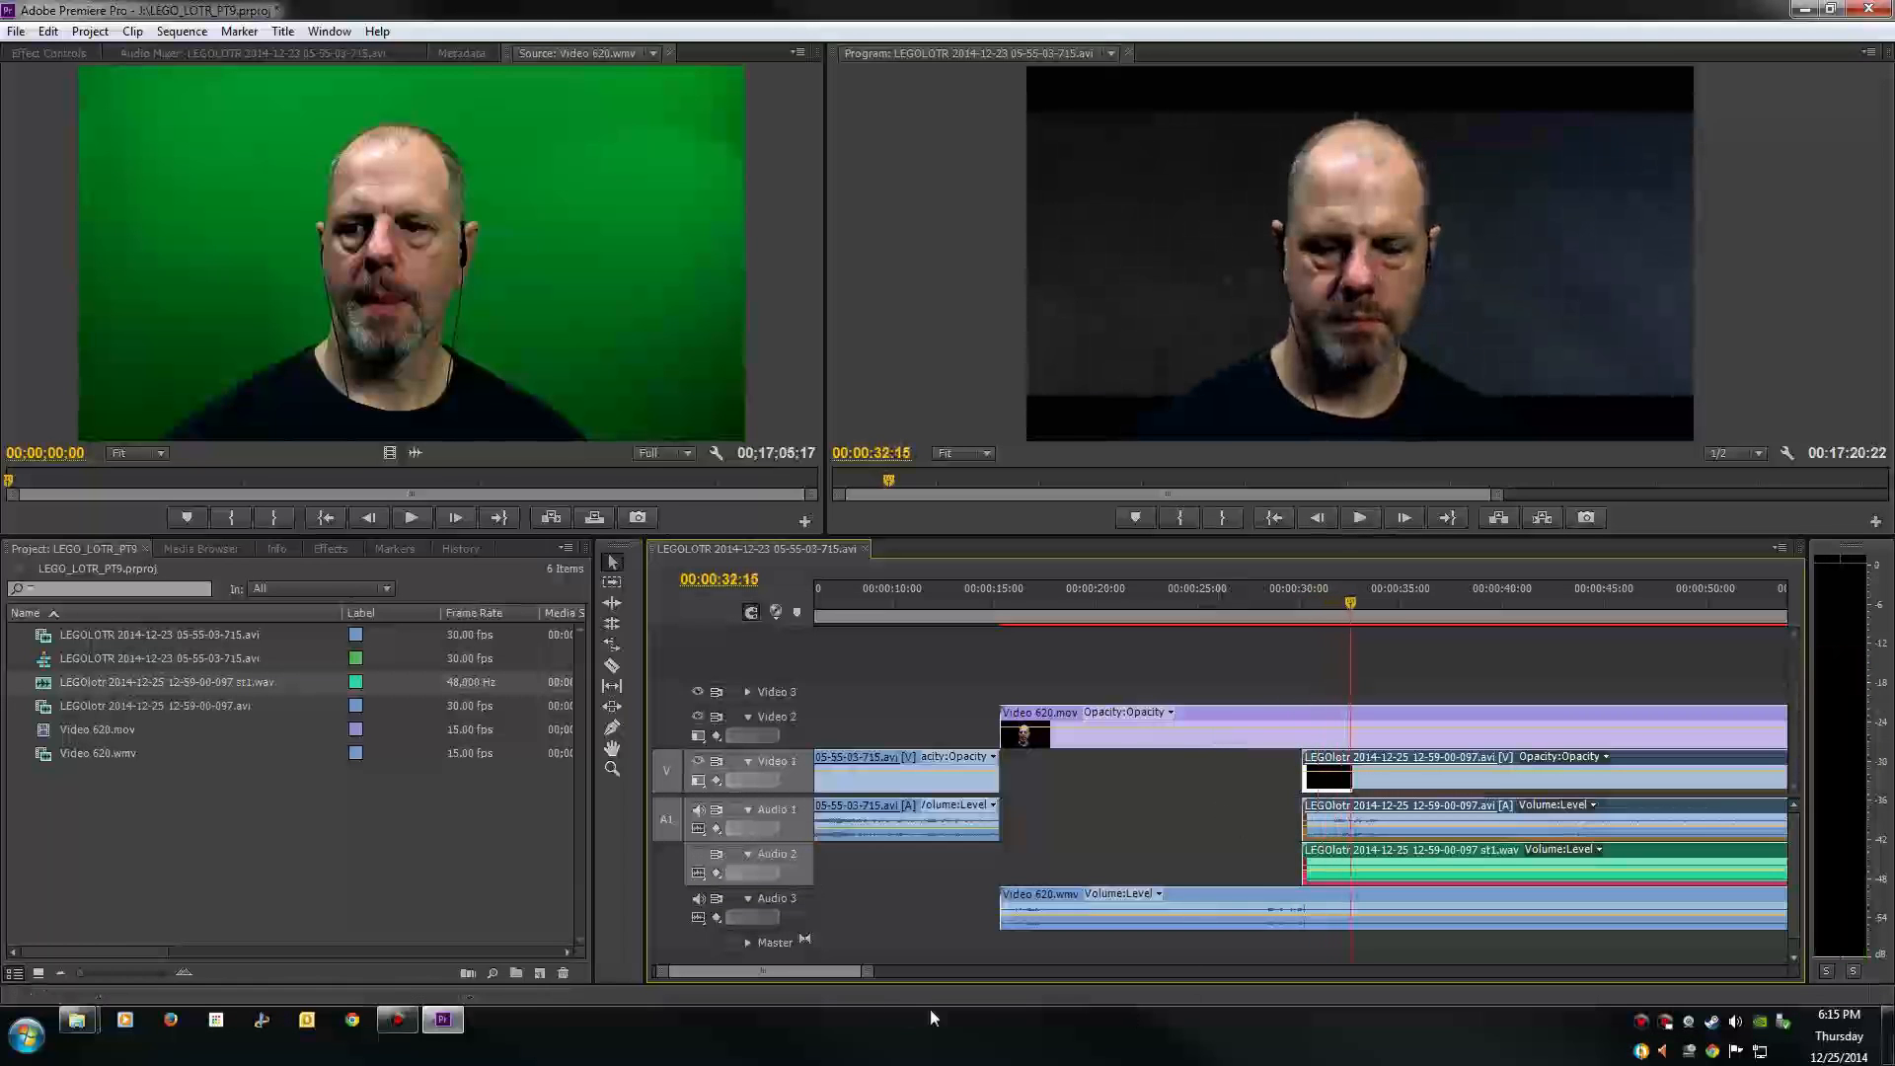
Step: Scrub from about 00:01:31 to 00:01:36:10 to compare where speech begins in the st1 WAV and the webcam audio
{"action": "left_click_drag", "start_coordinate": [857, 971], "coordinate": [1053, 973]}
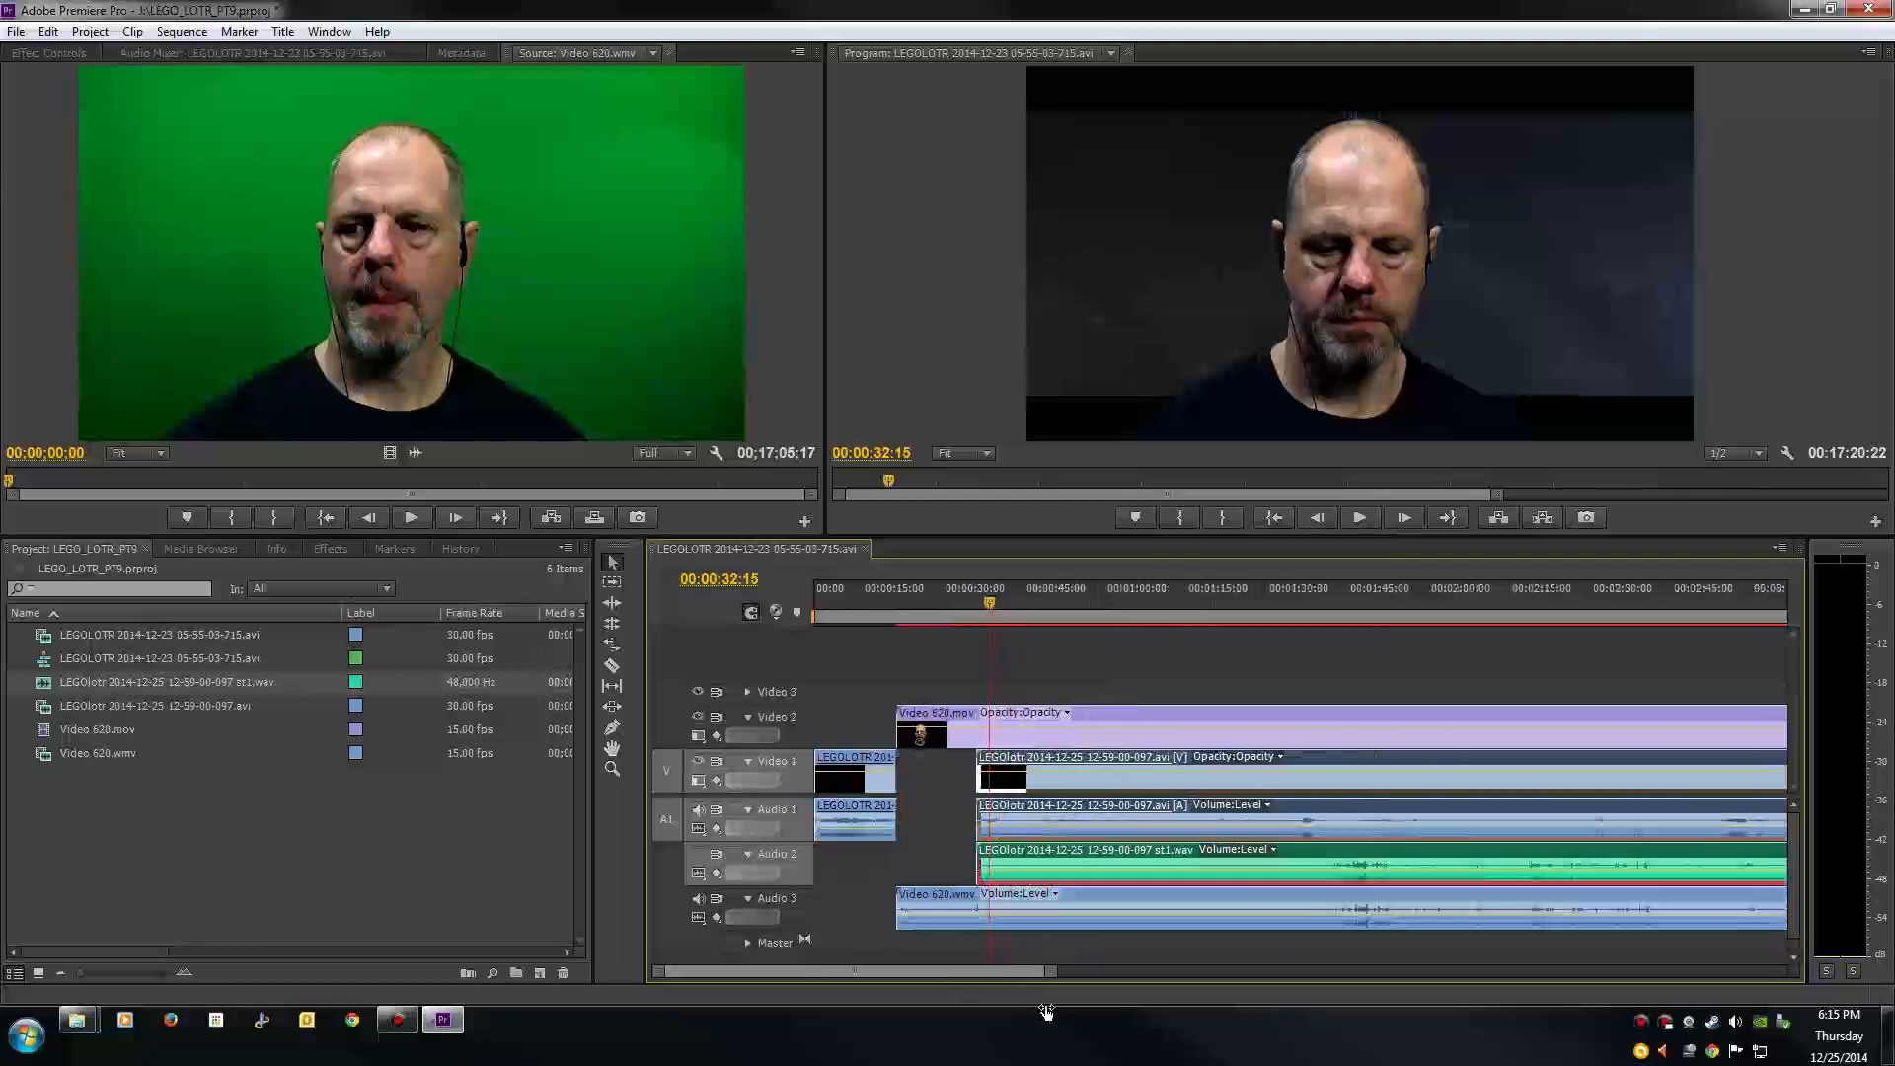
{"action": "left_click", "coordinate": [1311, 600]}
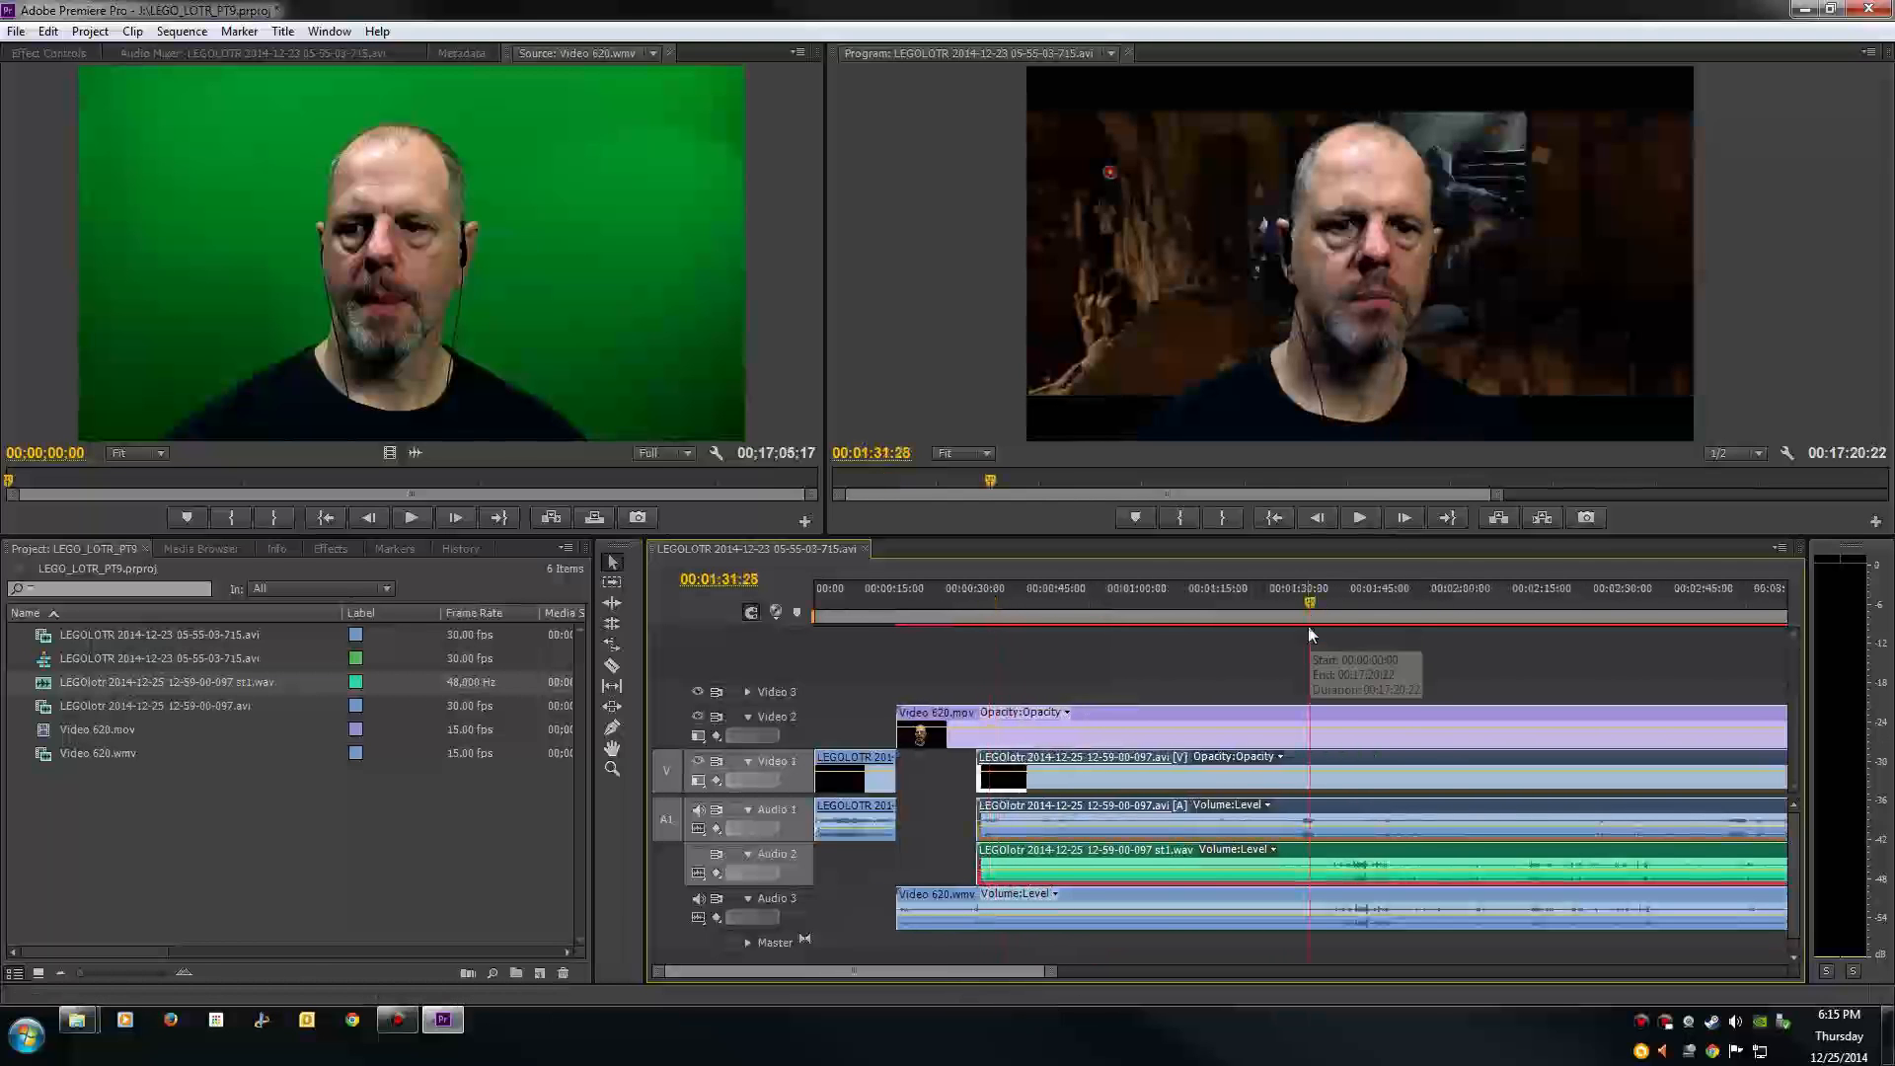
{"action": "left_click_drag", "start_coordinate": [1314, 603], "coordinate": [1326, 602]}
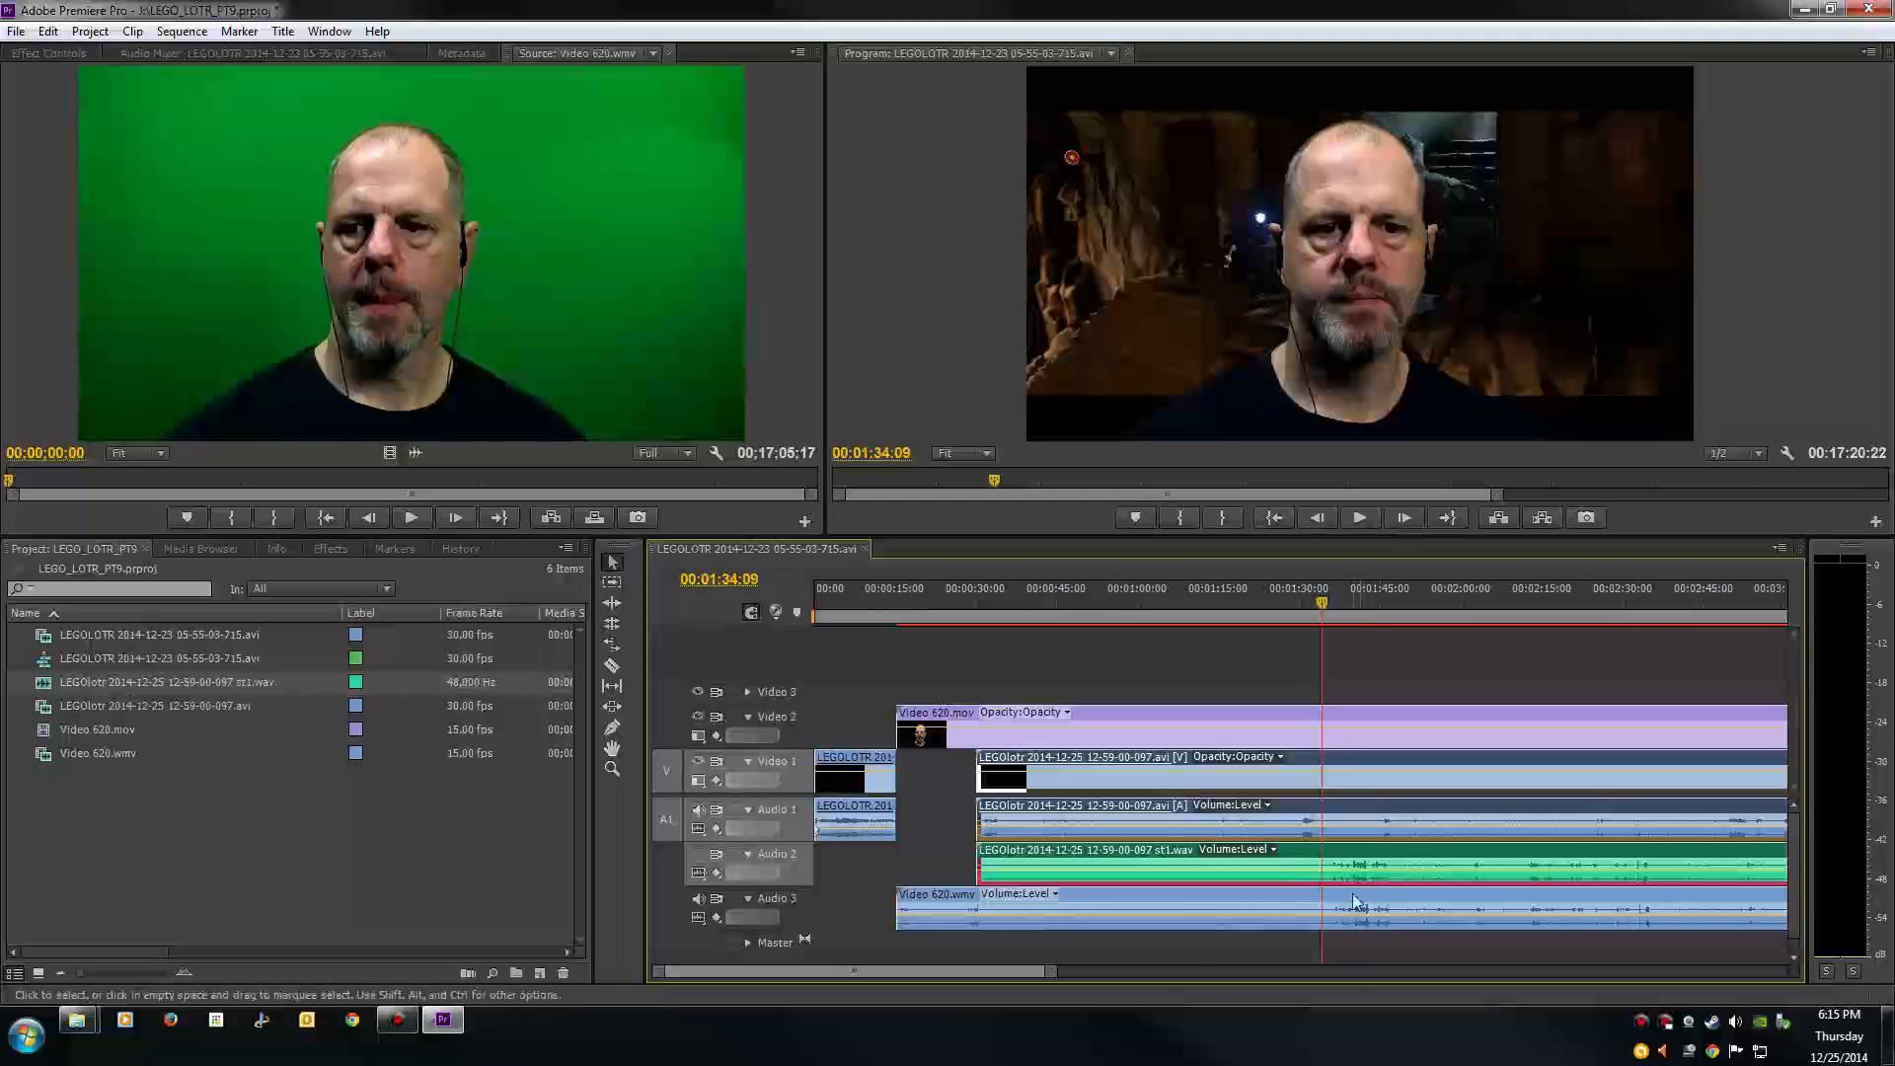
{"action": "left_click", "coordinate": [1331, 604]}
{"action": "left_click_drag", "start_coordinate": [1335, 602], "coordinate": [1337, 602]}
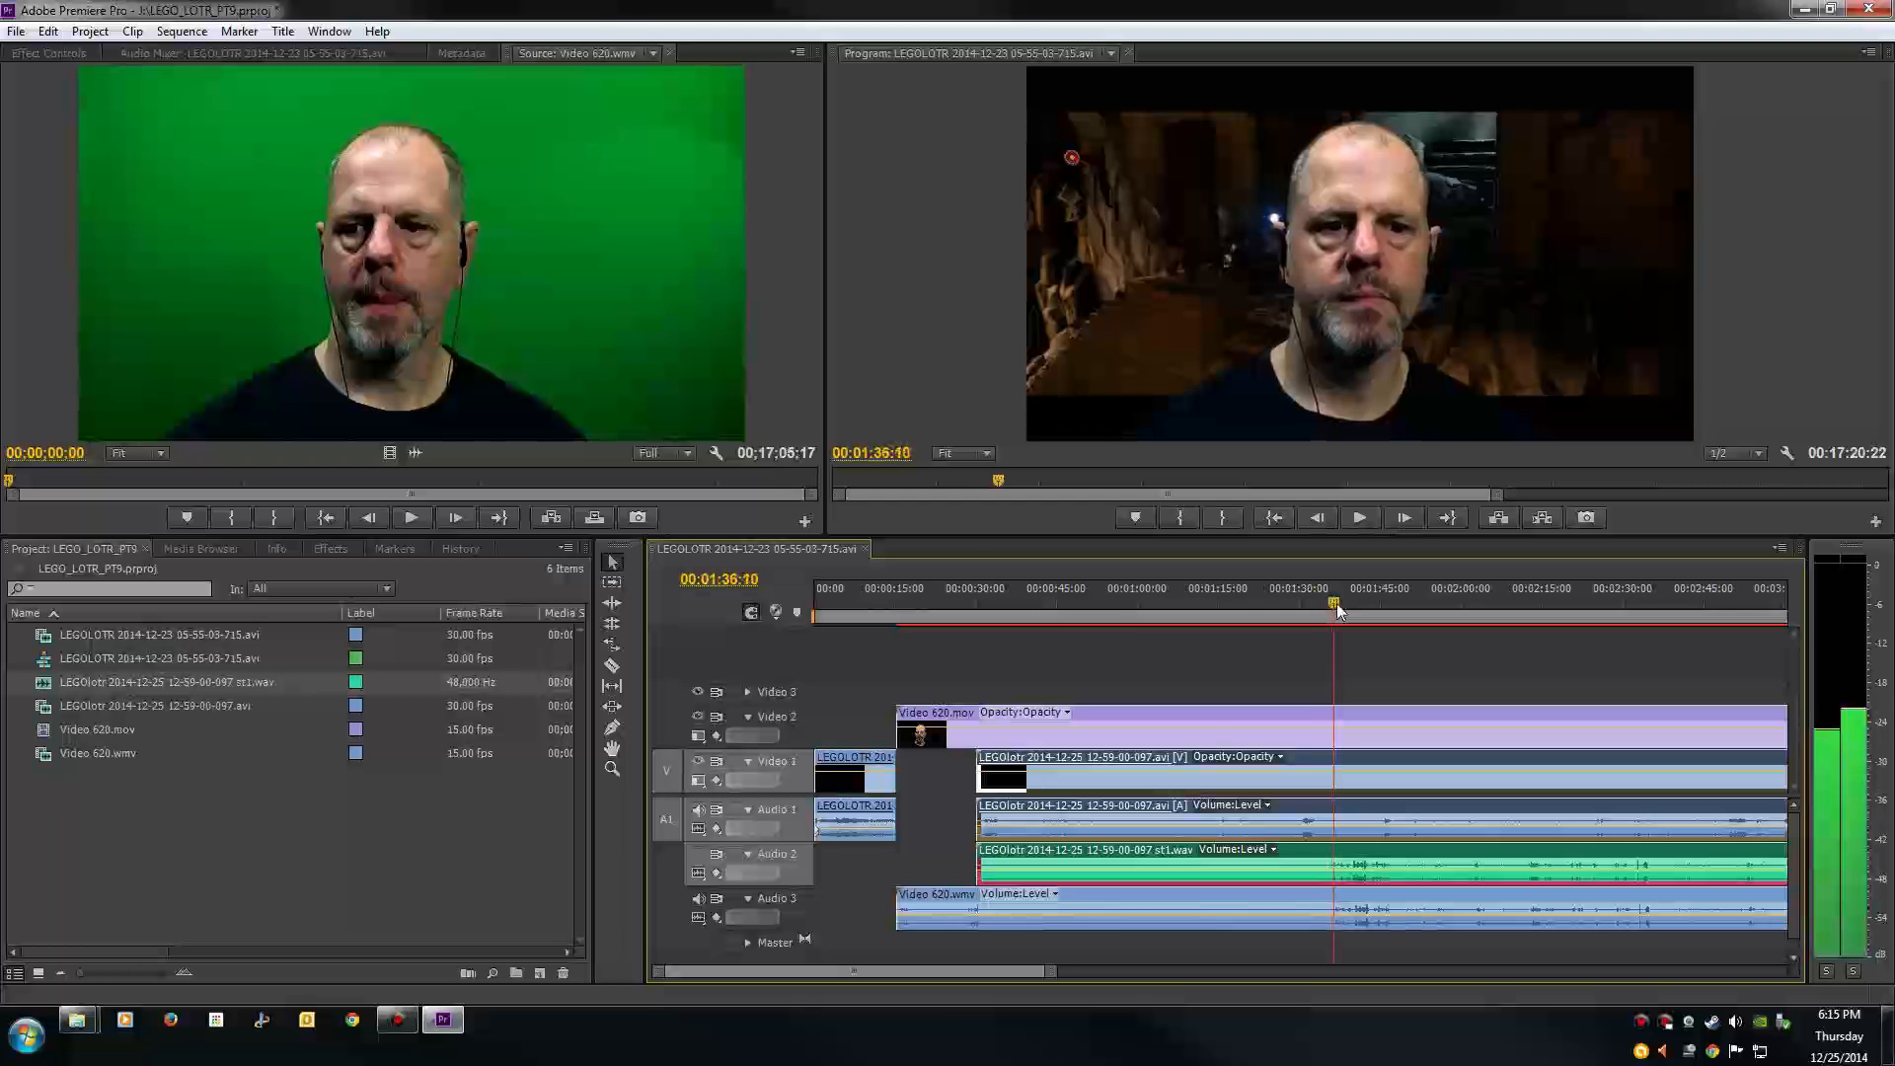
{"action": "left_click_drag", "start_coordinate": [1049, 974], "coordinate": [900, 994]}
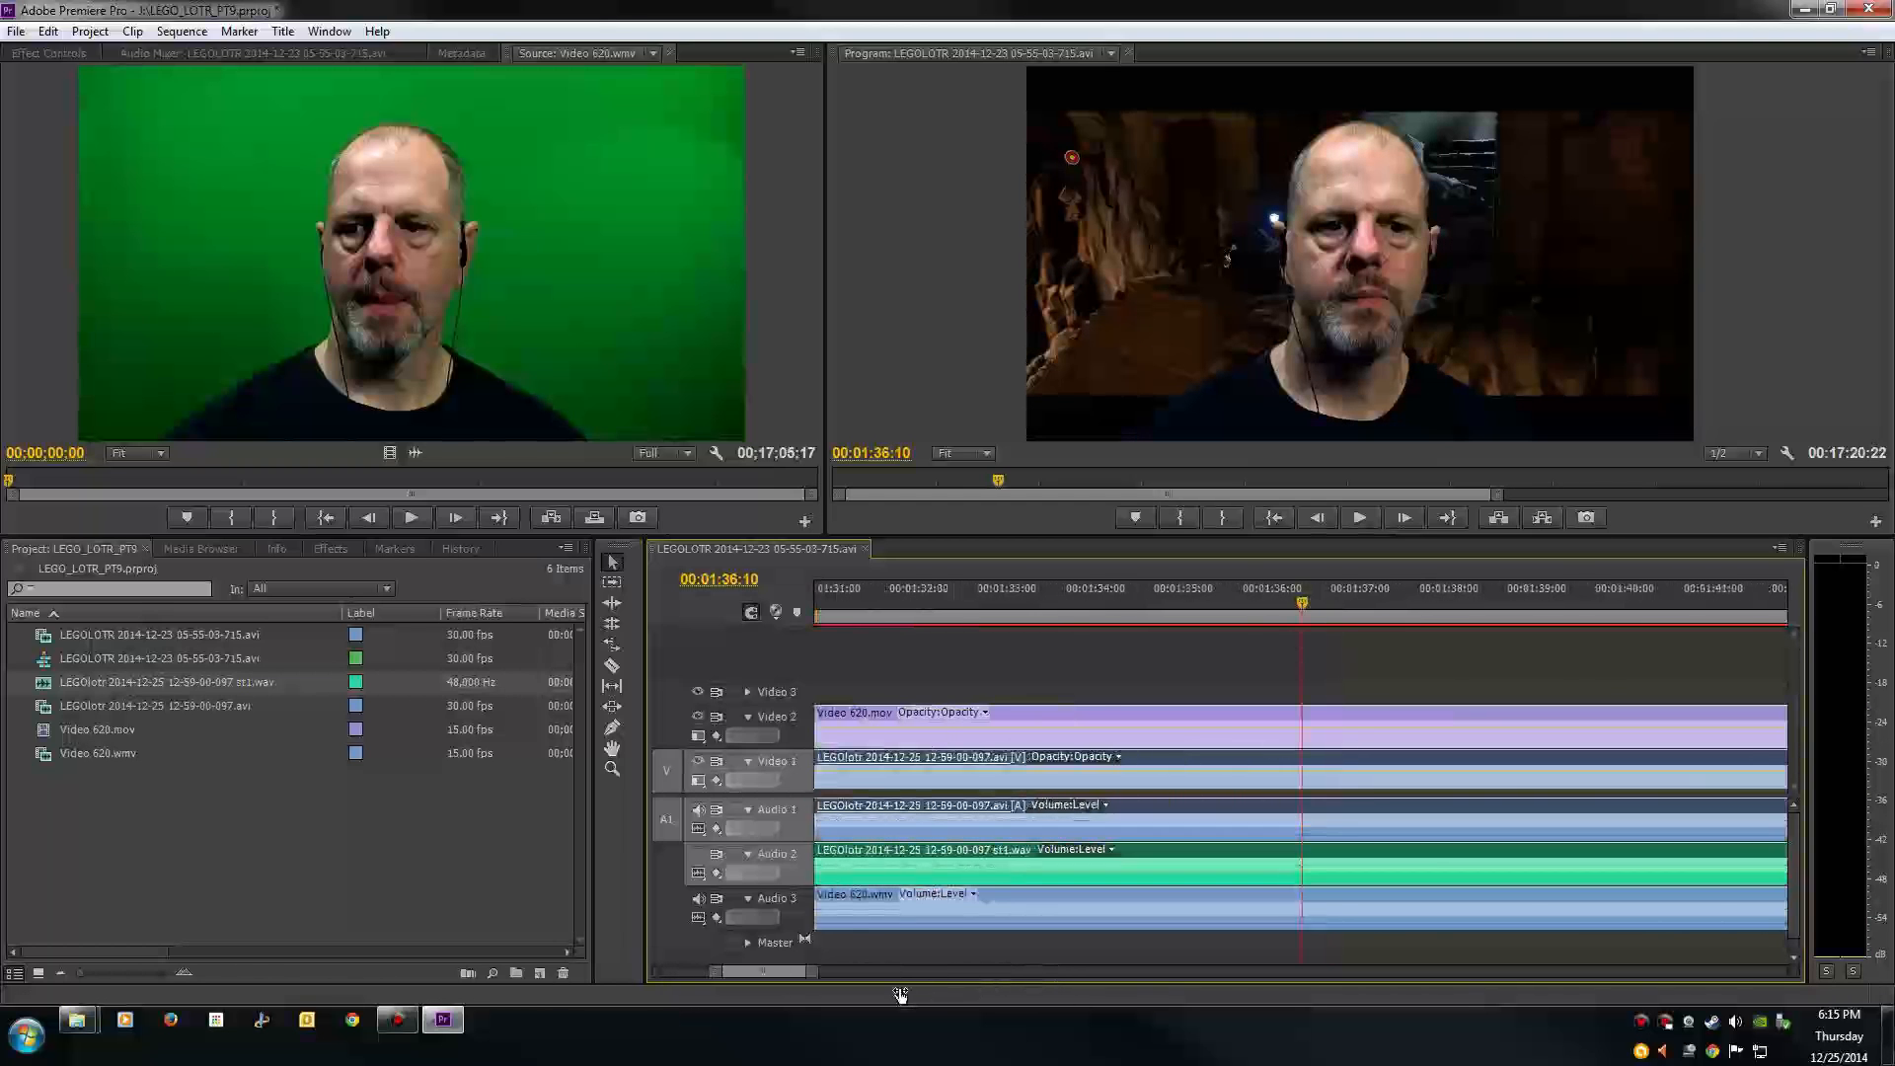
Step: Unmute Audio 2 and shift only the st1 WAV so its first speech waveform lines up with the webcam audio at 00:01:36:20
{"action": "left_click", "coordinate": [1355, 900]}
{"action": "left_click", "coordinate": [1346, 713]}
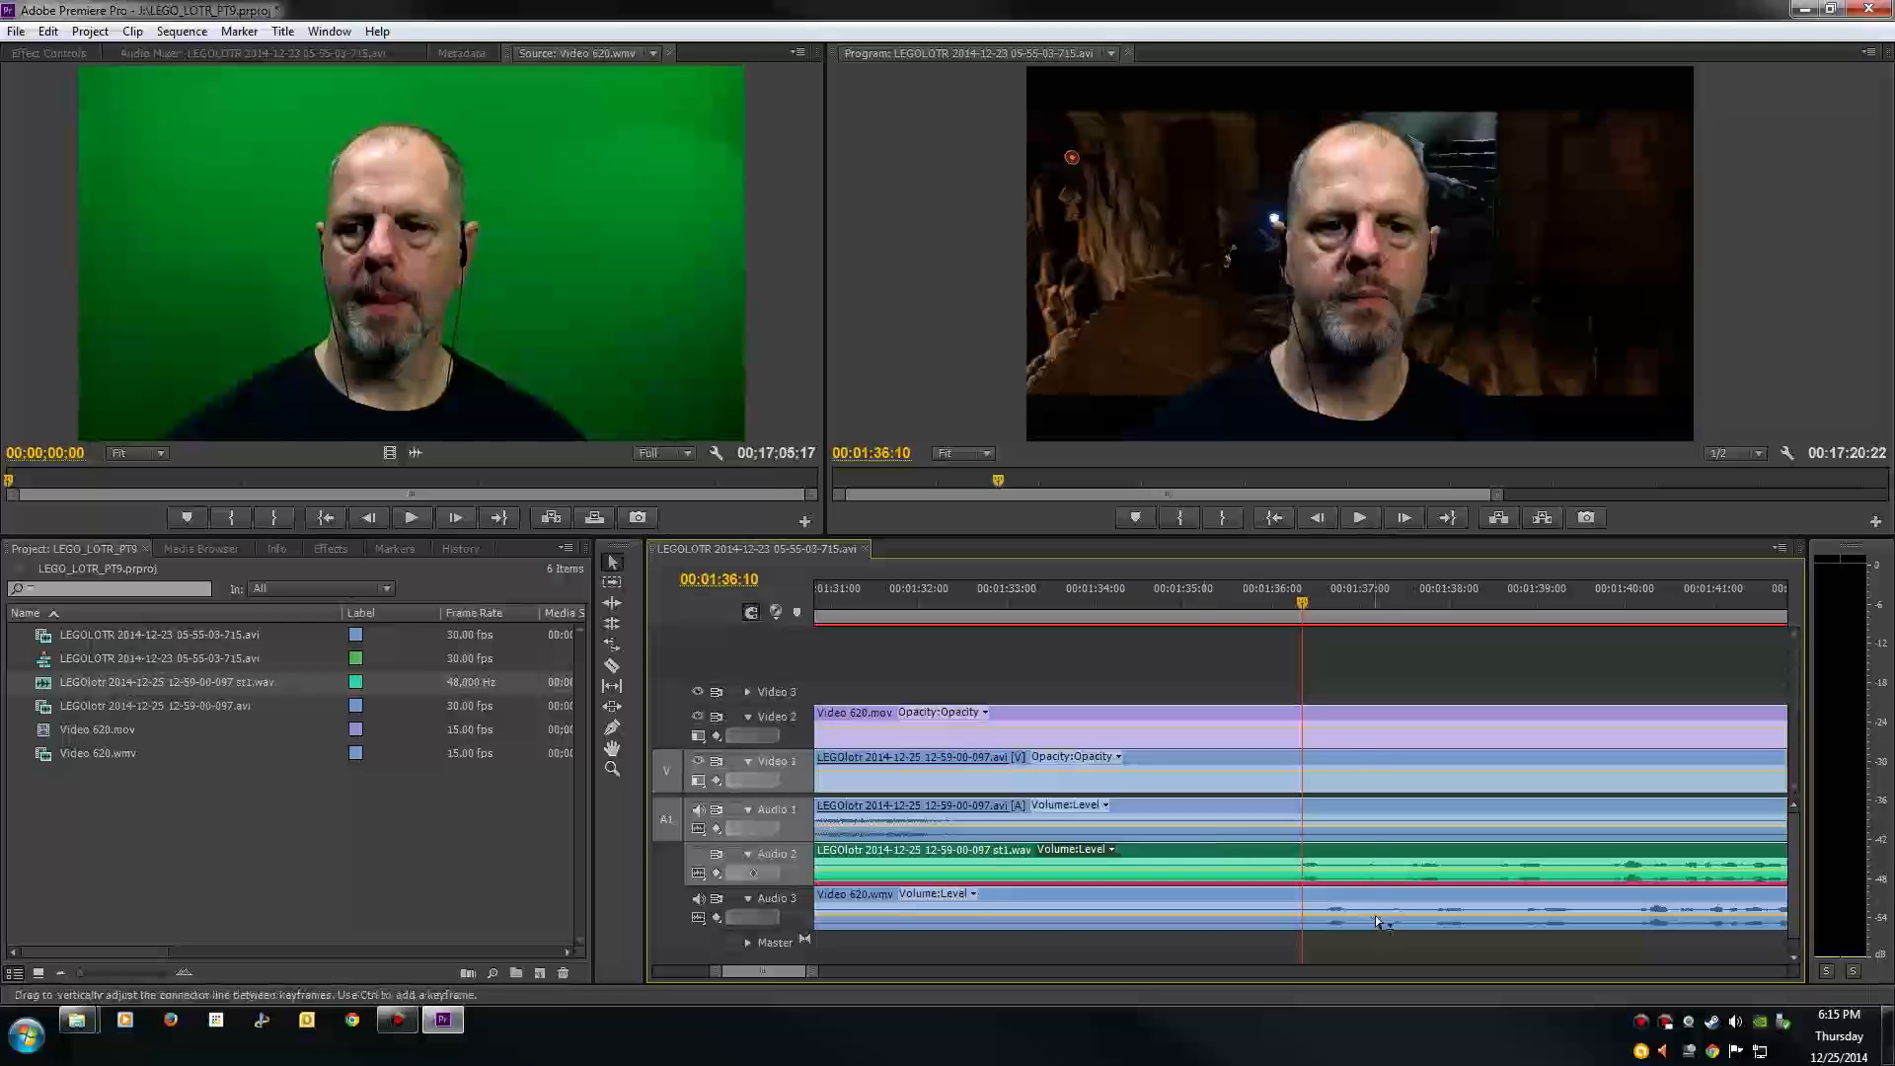
{"action": "left_click", "coordinate": [1307, 601]}
{"action": "key", "text": "space"}
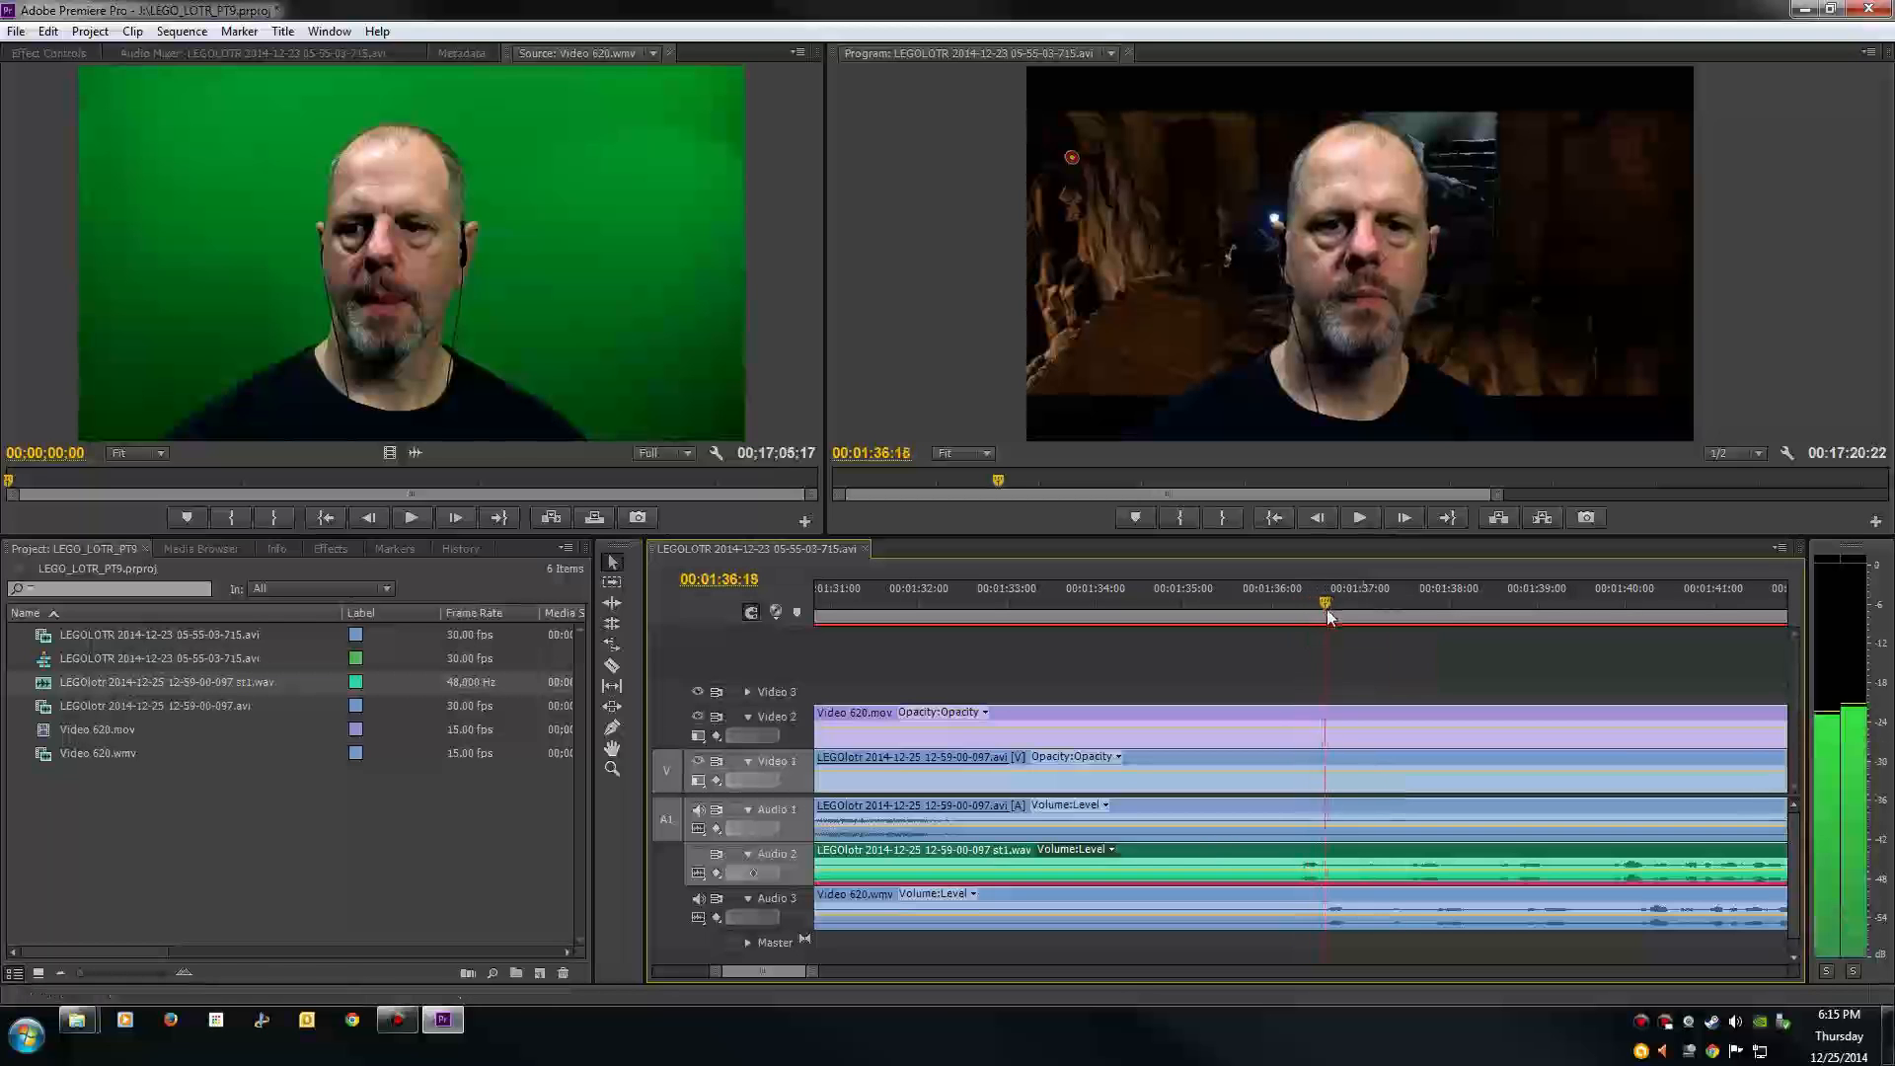
{"action": "left_click", "coordinate": [701, 856]}
{"action": "left_click_drag", "start_coordinate": [812, 973], "coordinate": [783, 988]}
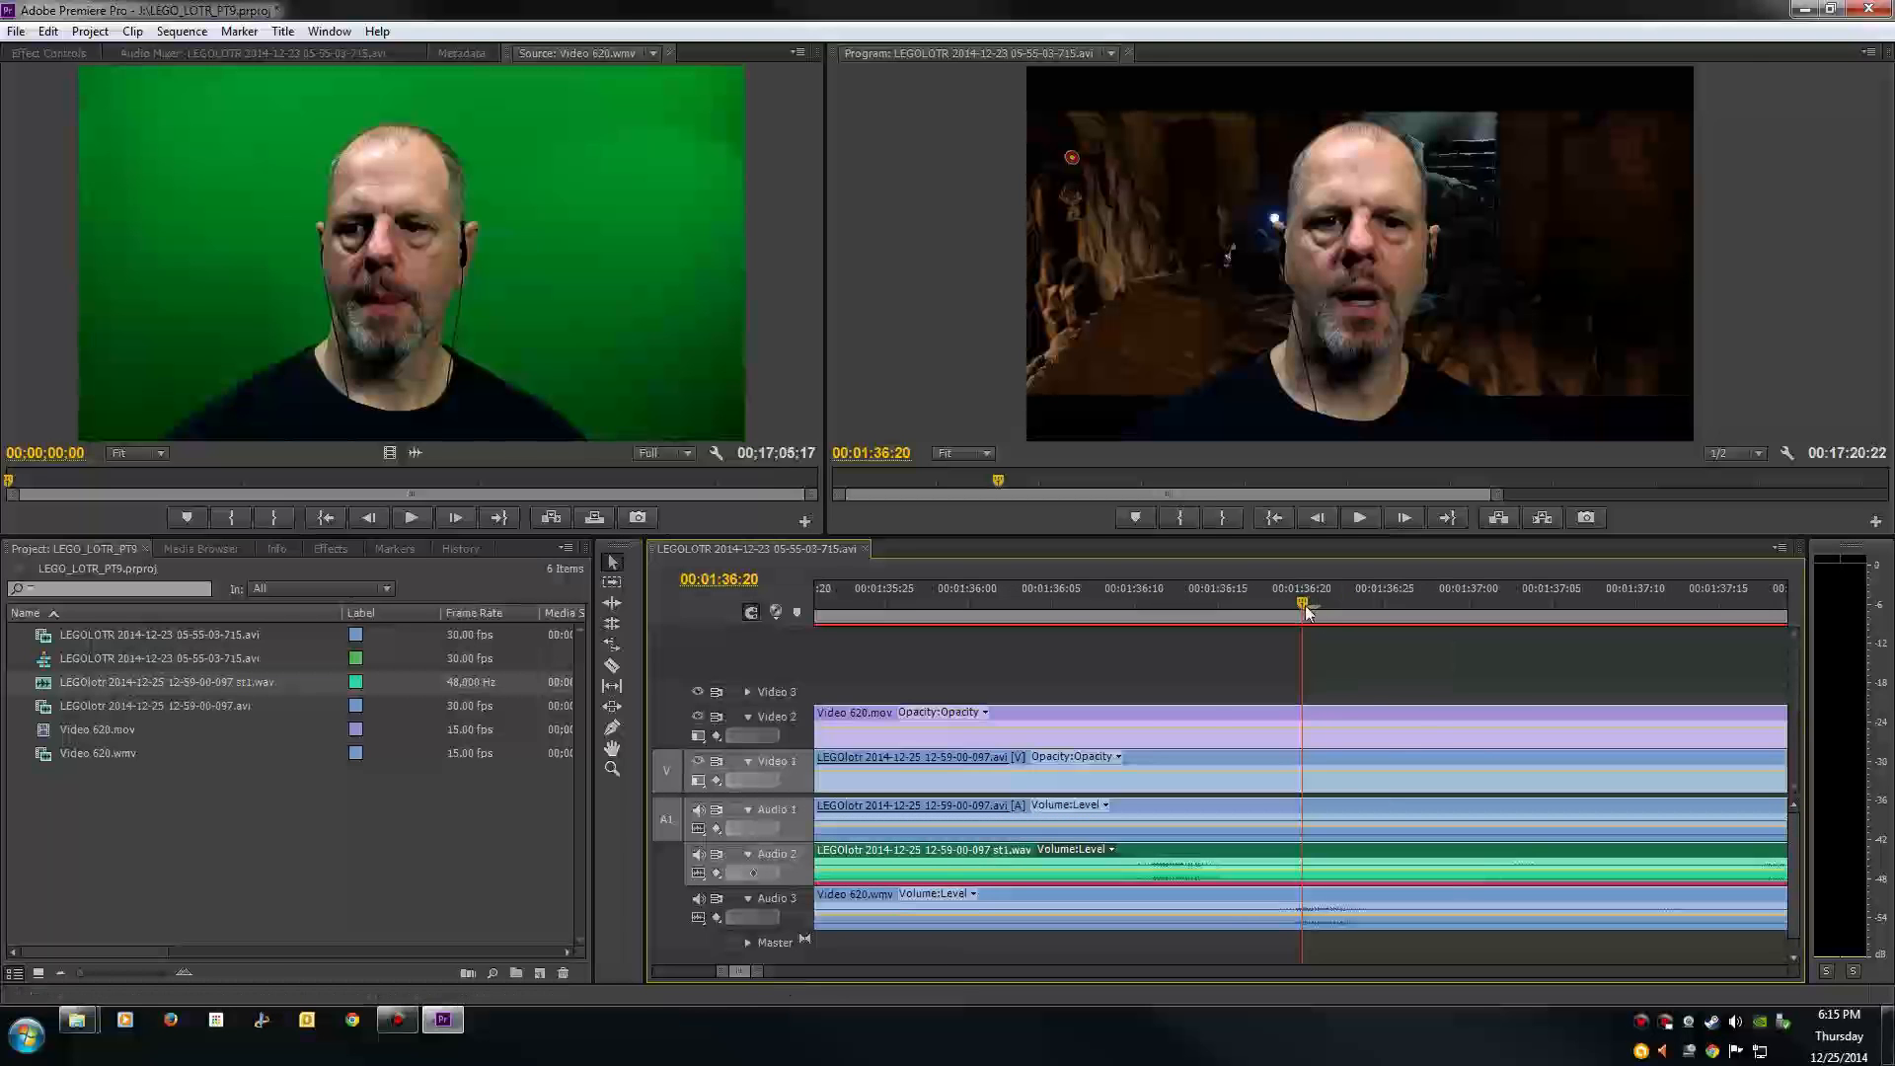
{"action": "left_click_drag", "start_coordinate": [1300, 611], "coordinate": [1301, 614]}
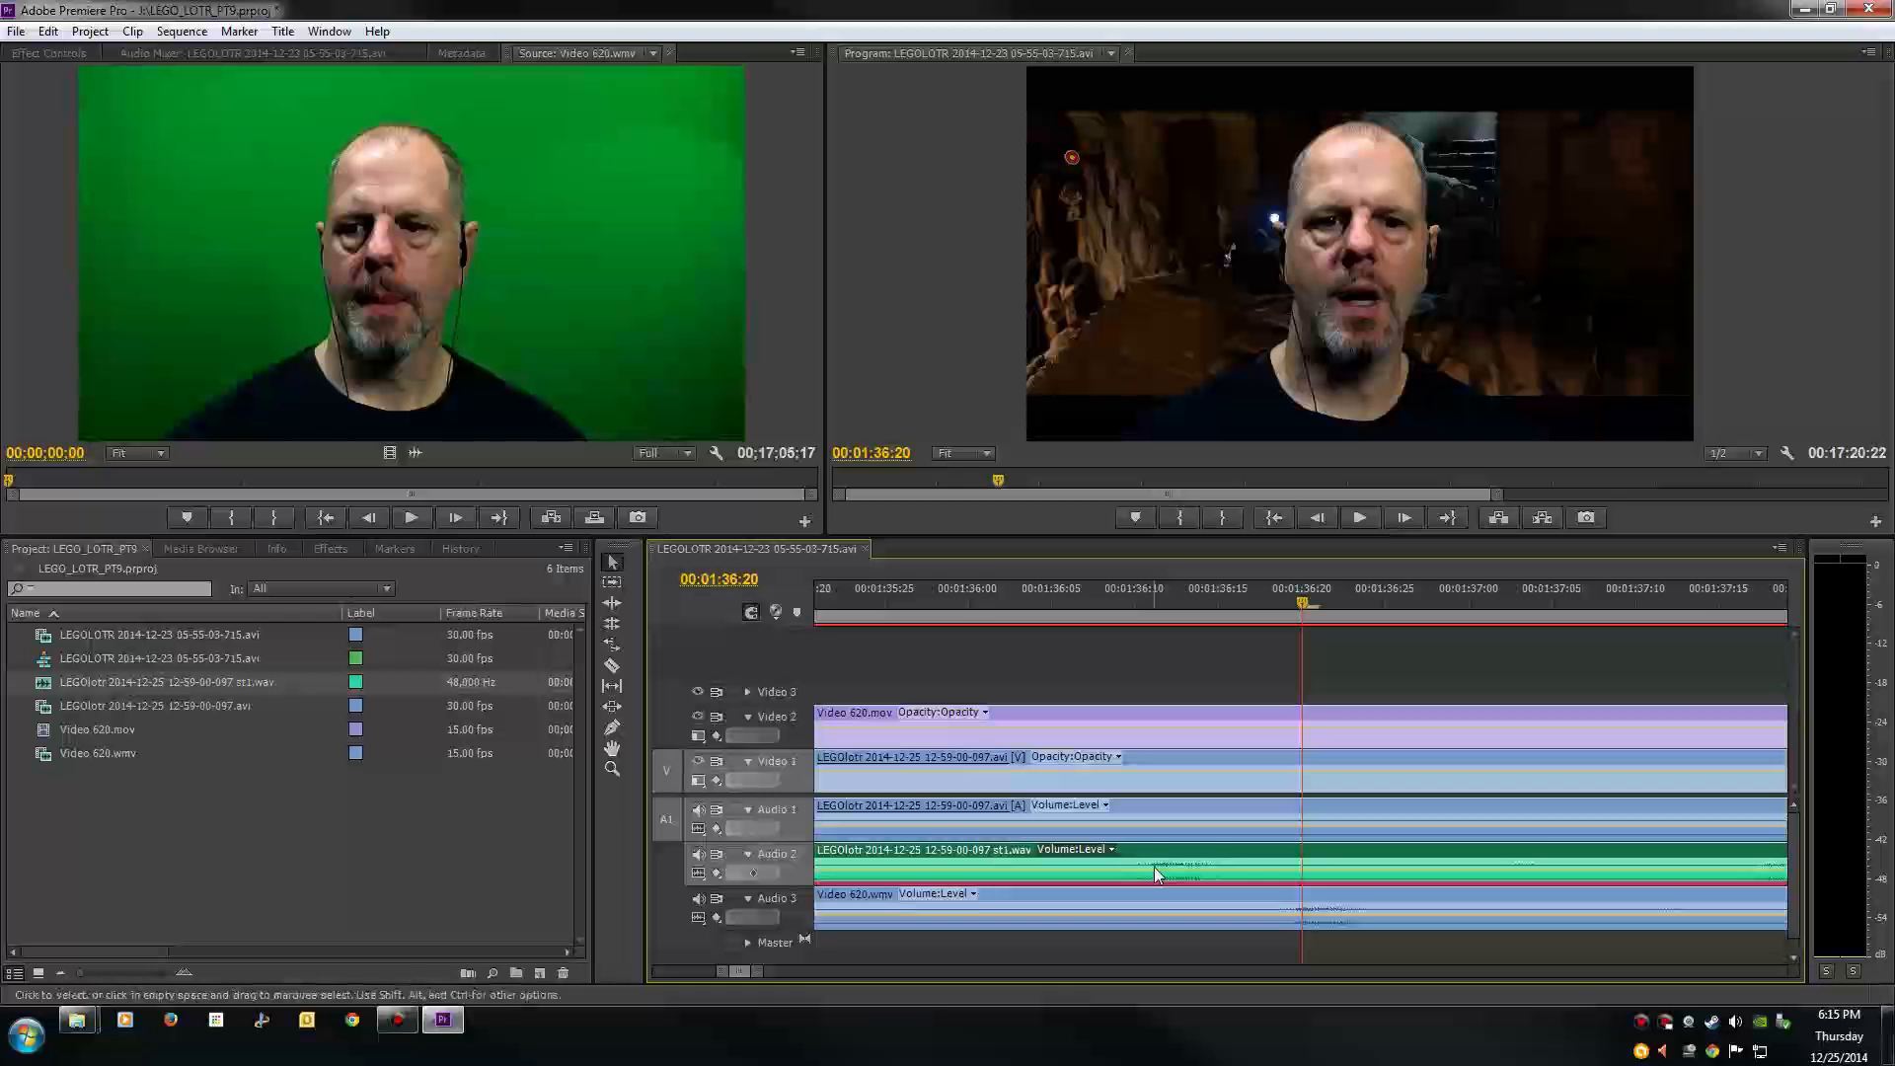
{"action": "left_click_drag", "start_coordinate": [1155, 868], "coordinate": [1301, 876]}
{"action": "left_click_drag", "start_coordinate": [1317, 863], "coordinate": [1313, 869]}
Step: Play the sequence from 00:01:34:02 to about 00:01:39:10 to check the st1 WAV against the webcam picture
{"action": "left_click_drag", "start_coordinate": [760, 973], "coordinate": [867, 985]}
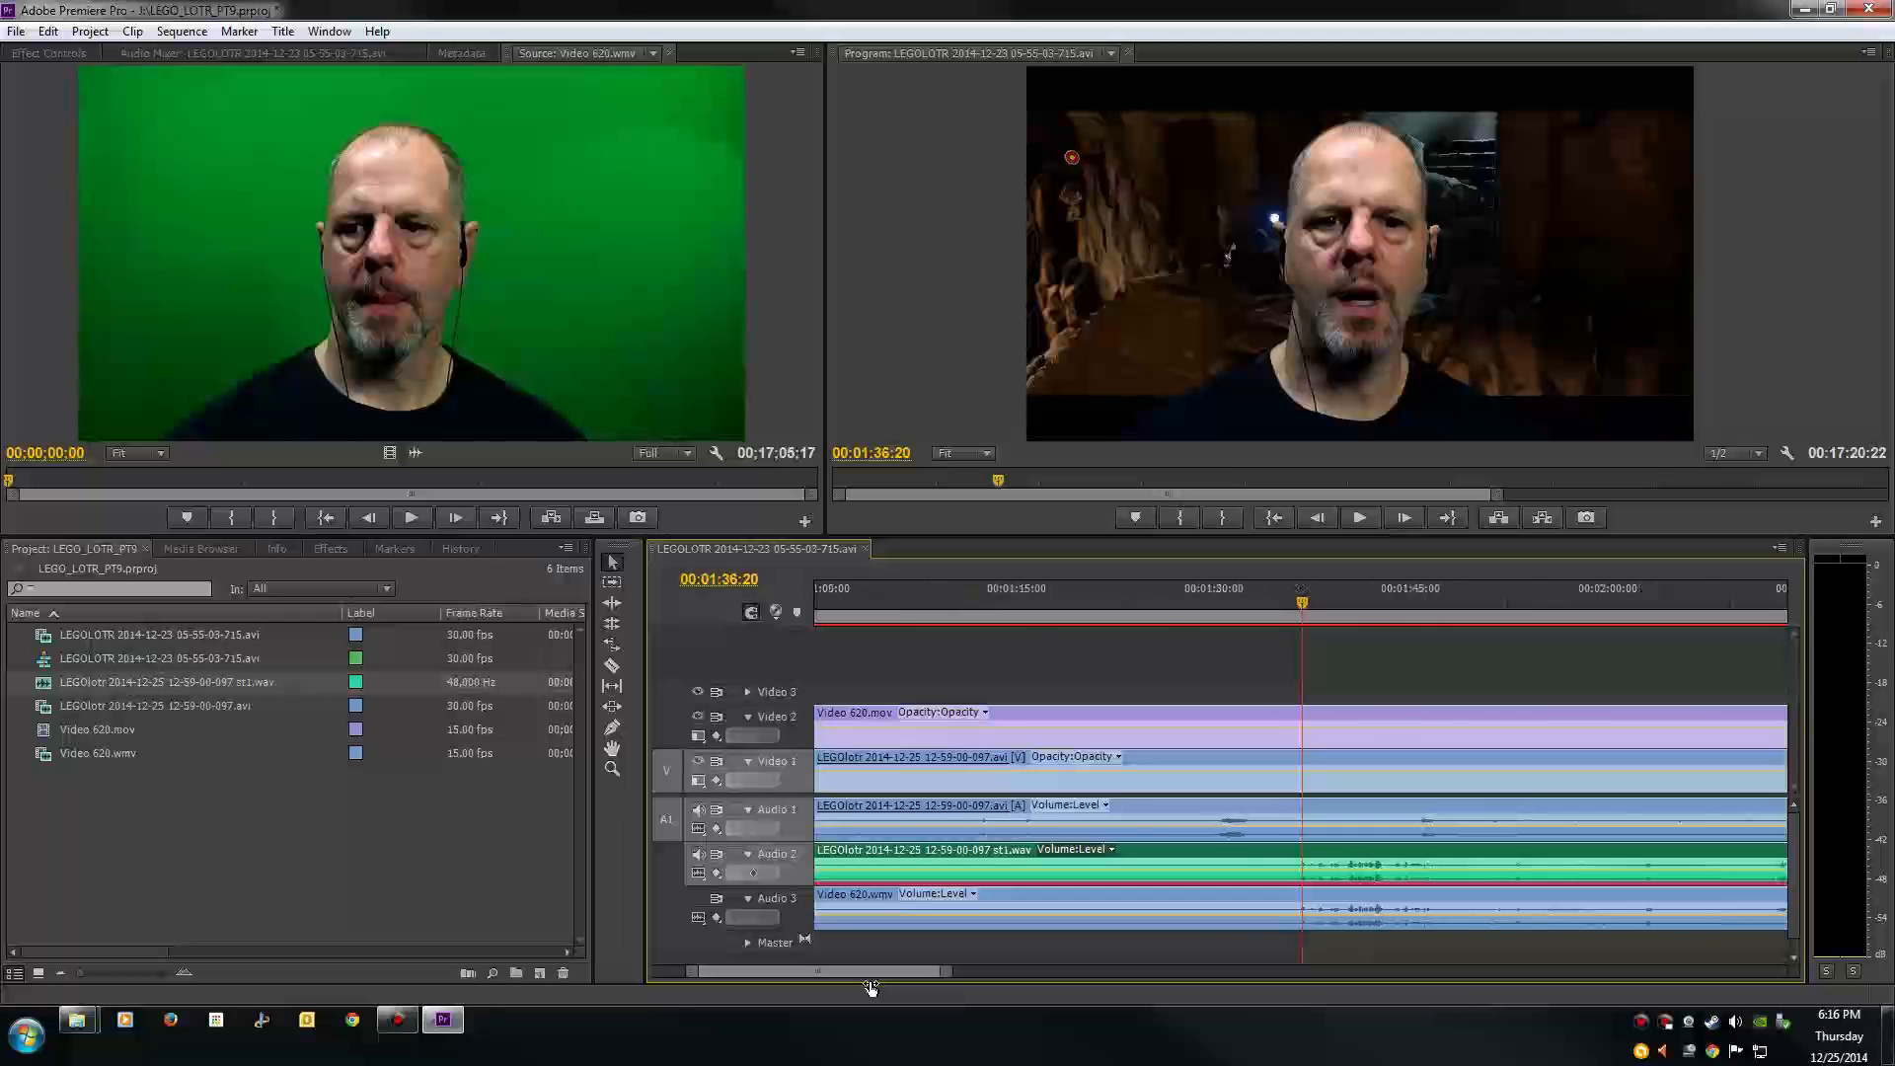
{"action": "left_click", "coordinate": [1270, 600]}
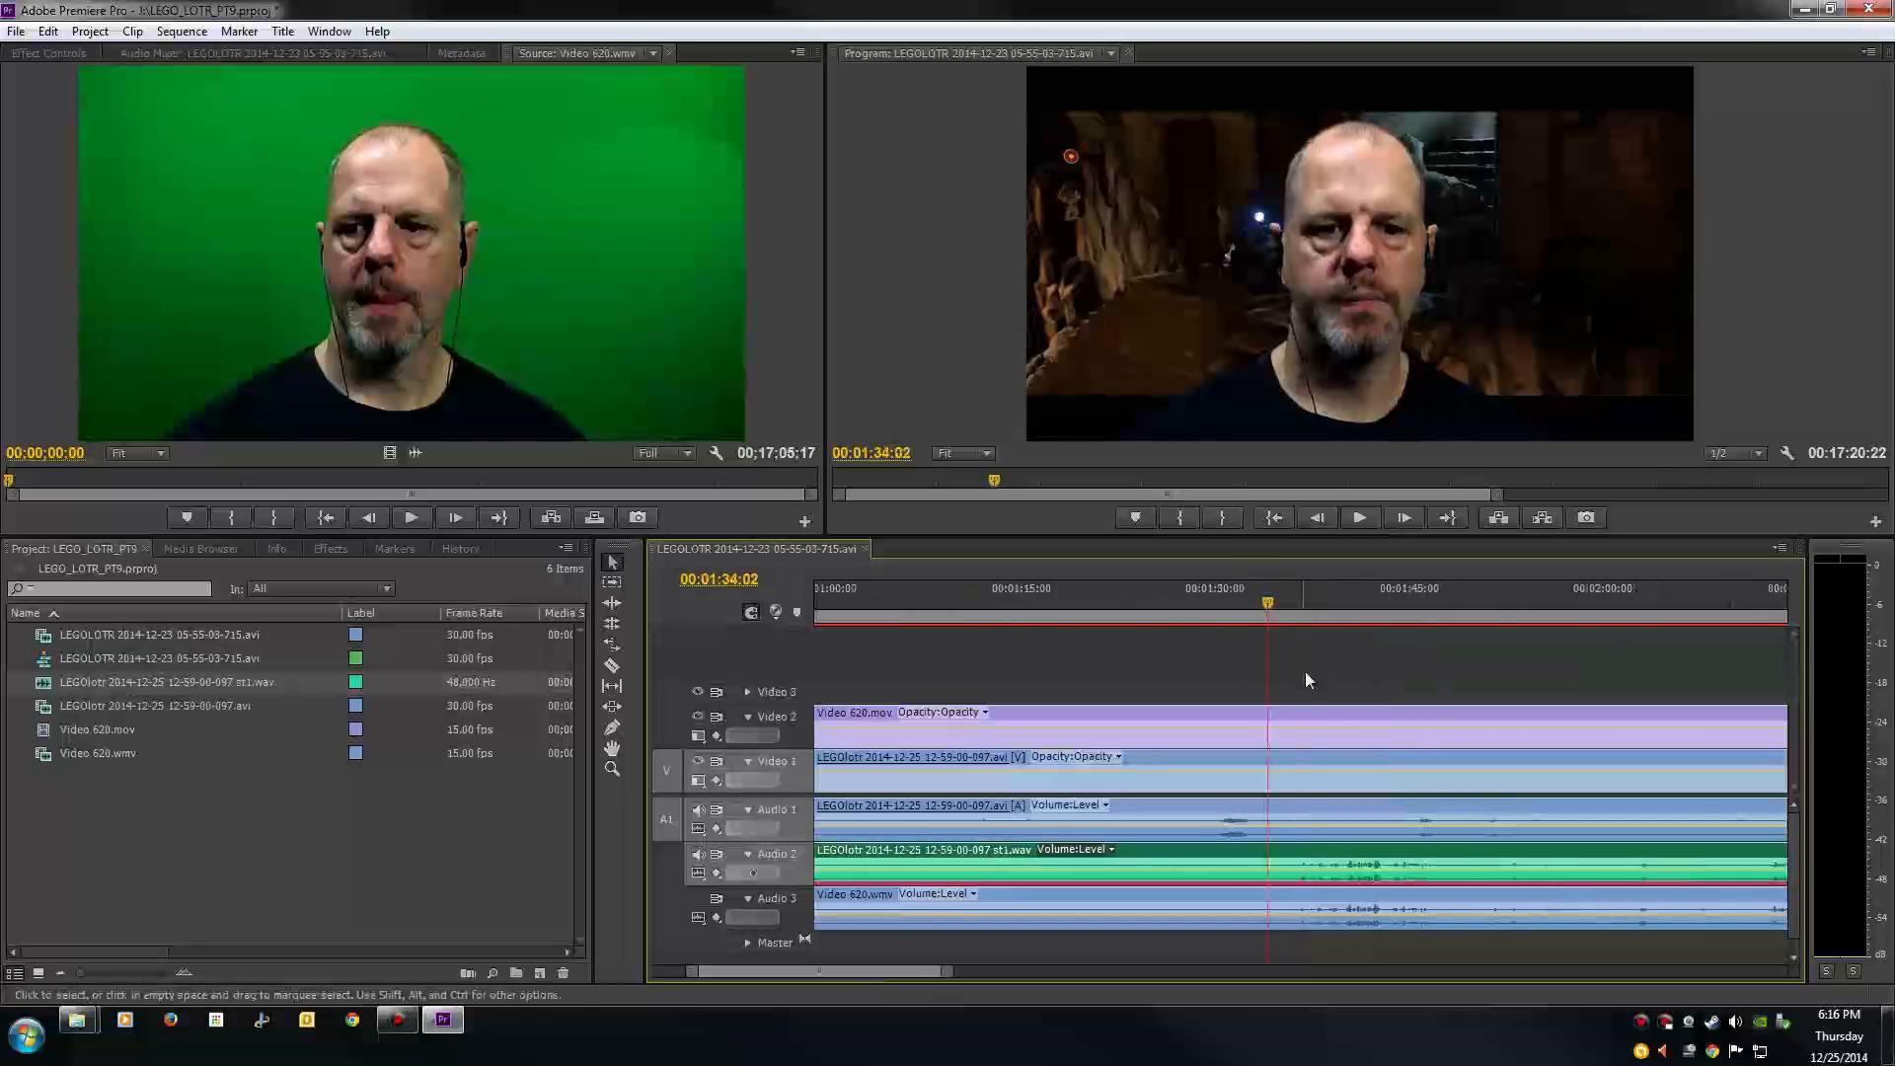
{"action": "key", "text": "space"}
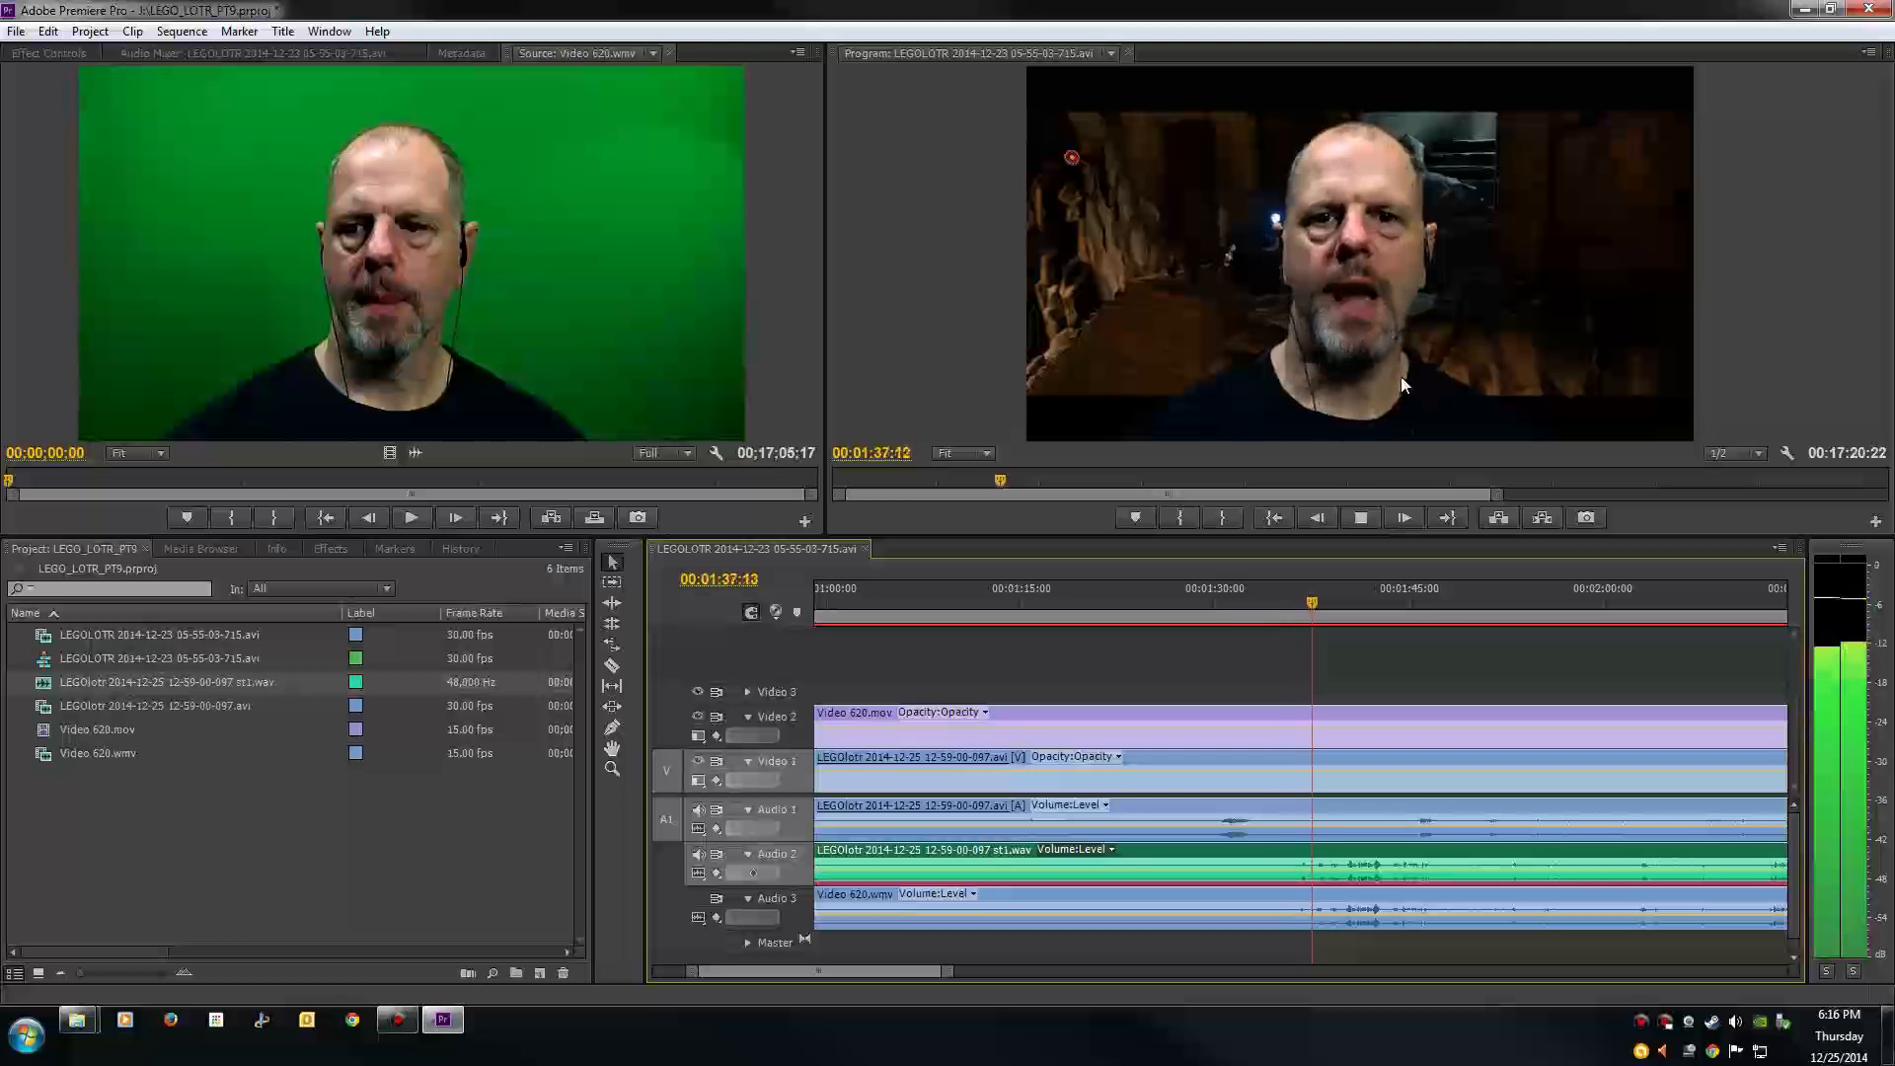
{"action": "key", "text": "space"}
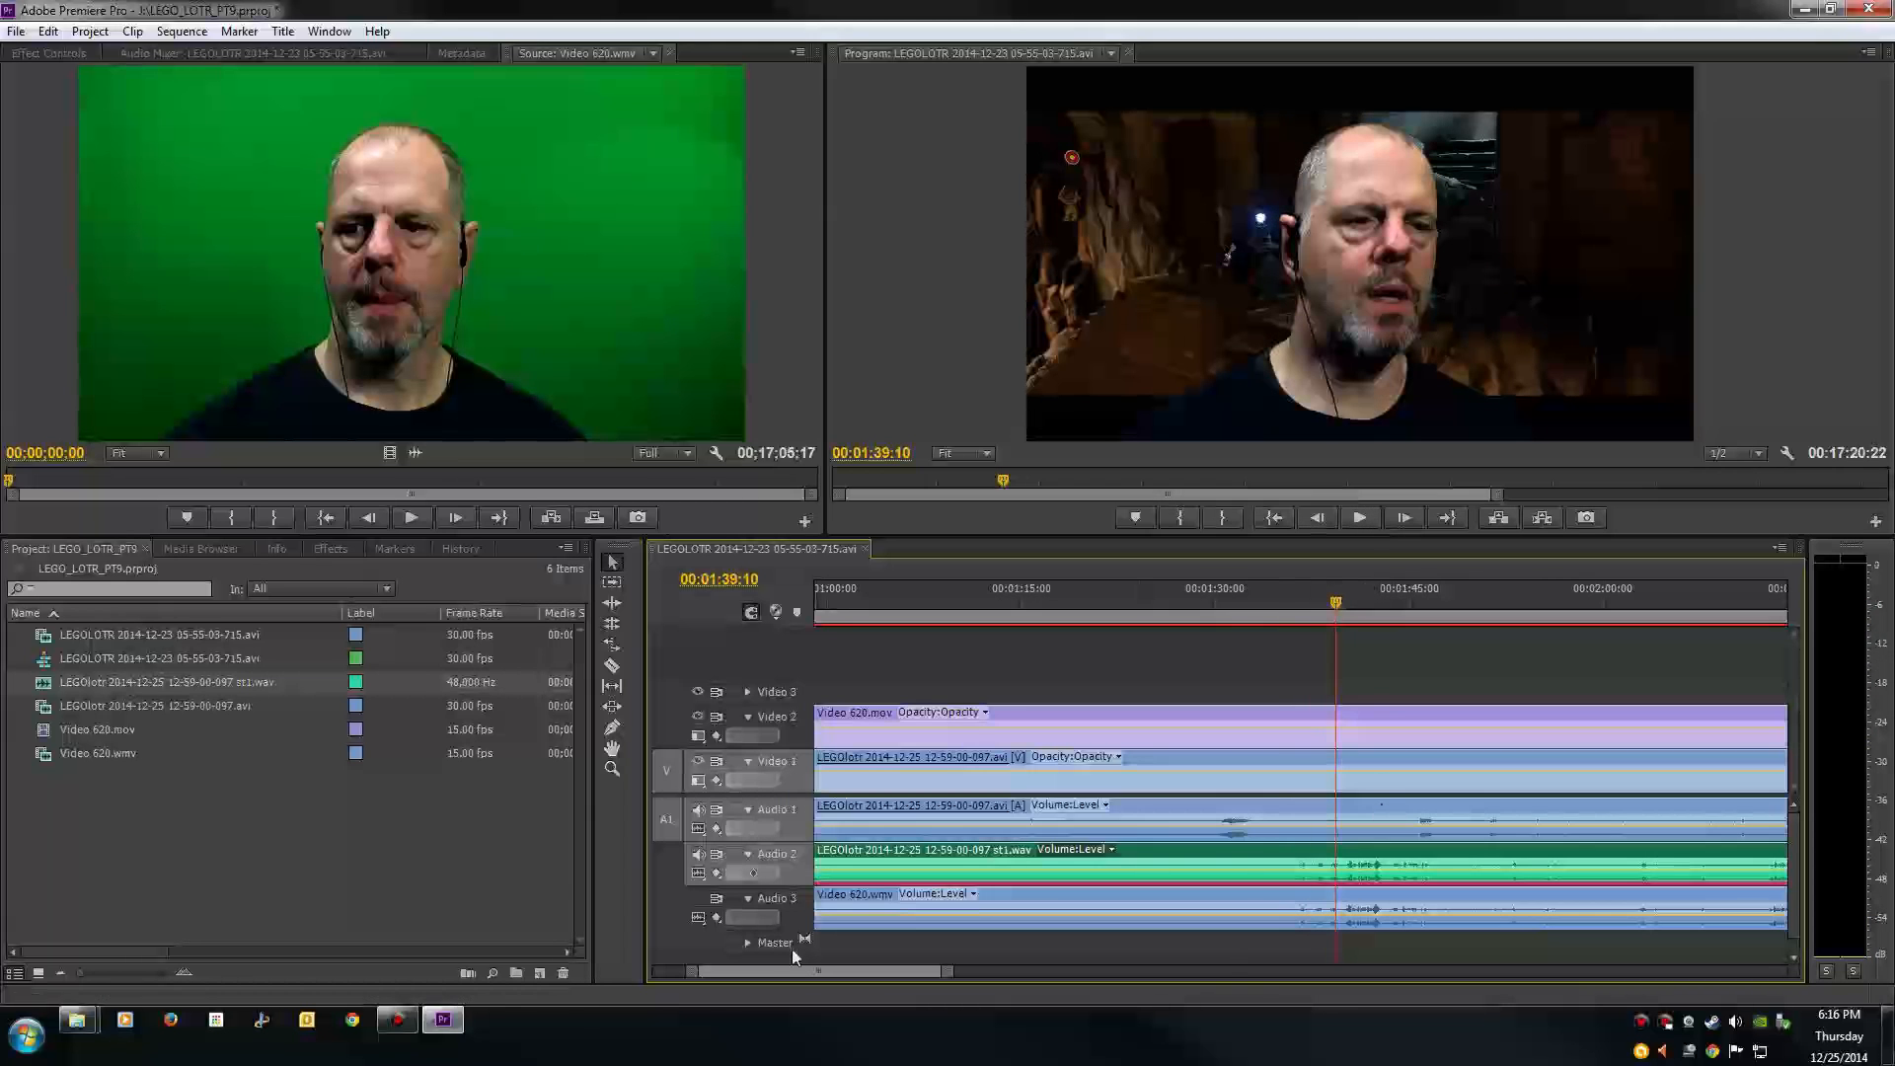
Step: Unmute Audio 3 to play both voice tracks together until about 00:01:37:27, and mute Audio 3 again
{"action": "left_click", "coordinate": [697, 898]}
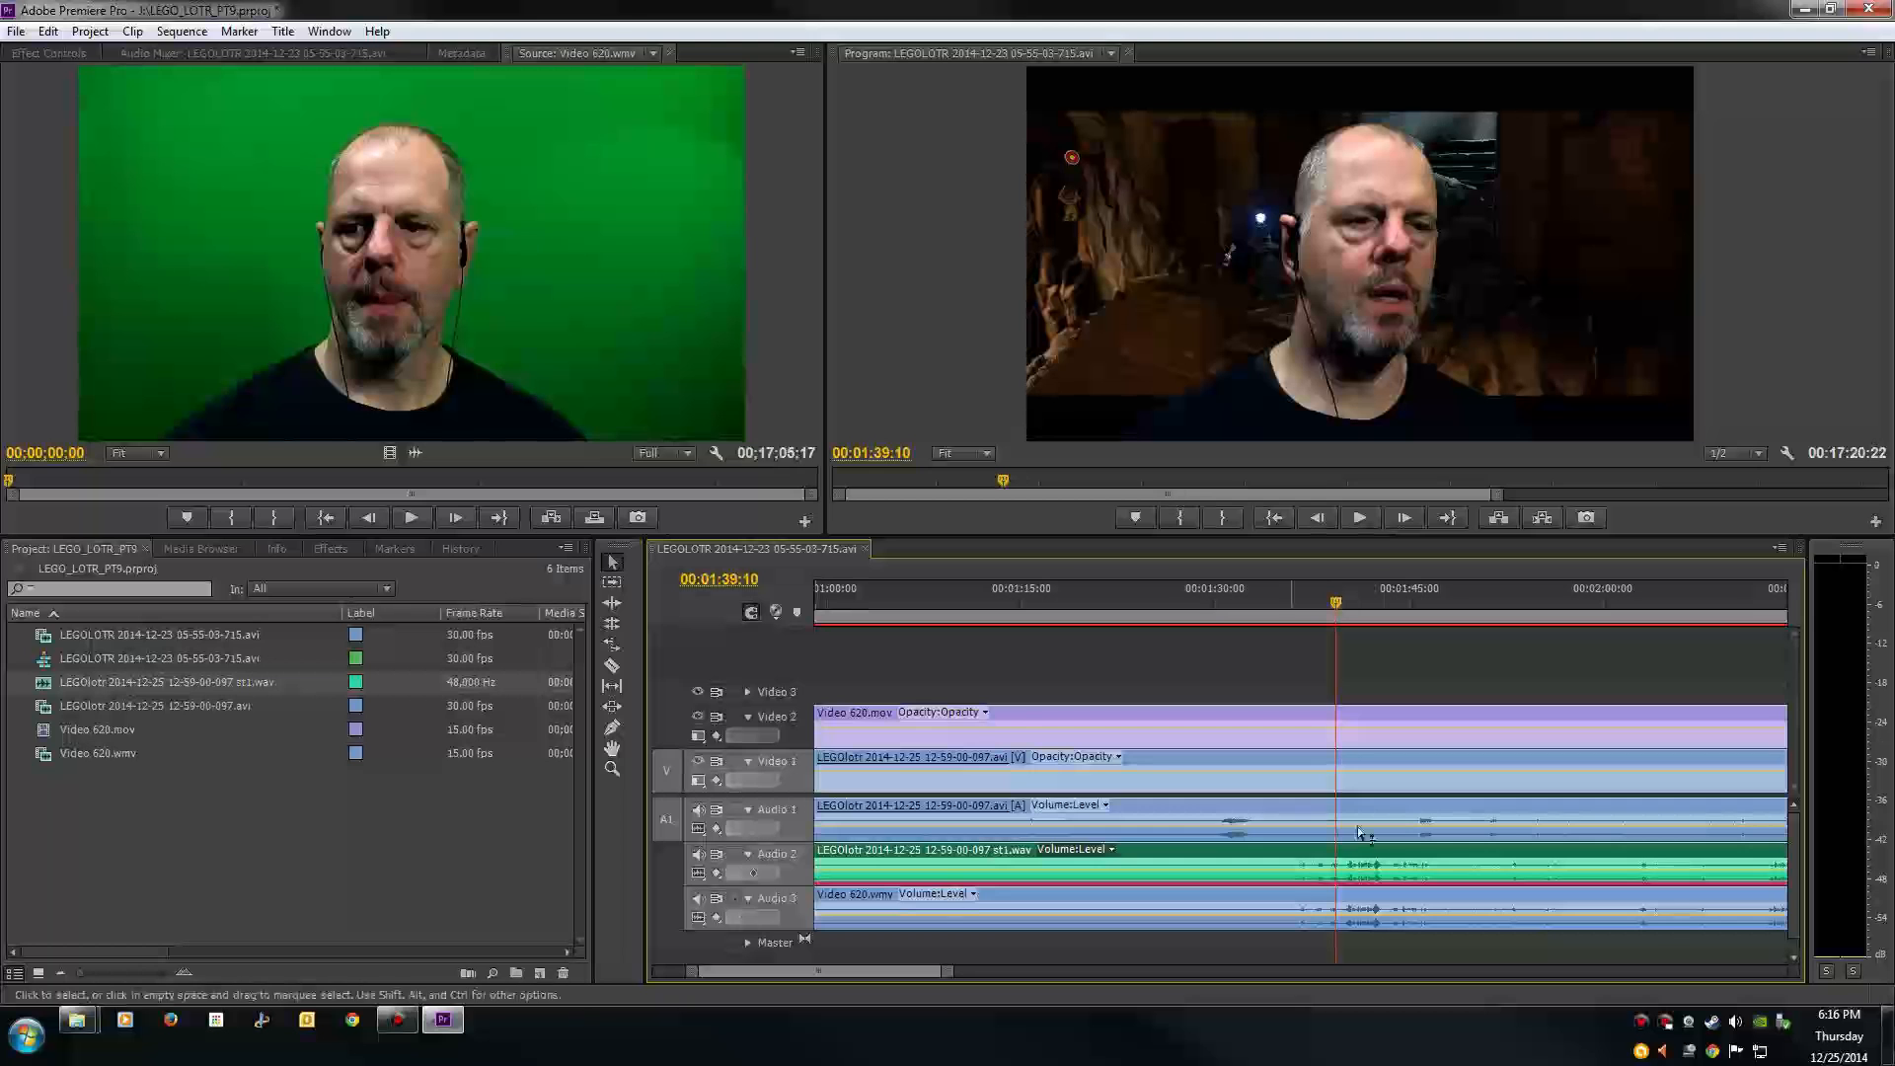
{"action": "left_click", "coordinate": [1290, 607]}
{"action": "key", "text": "space"}
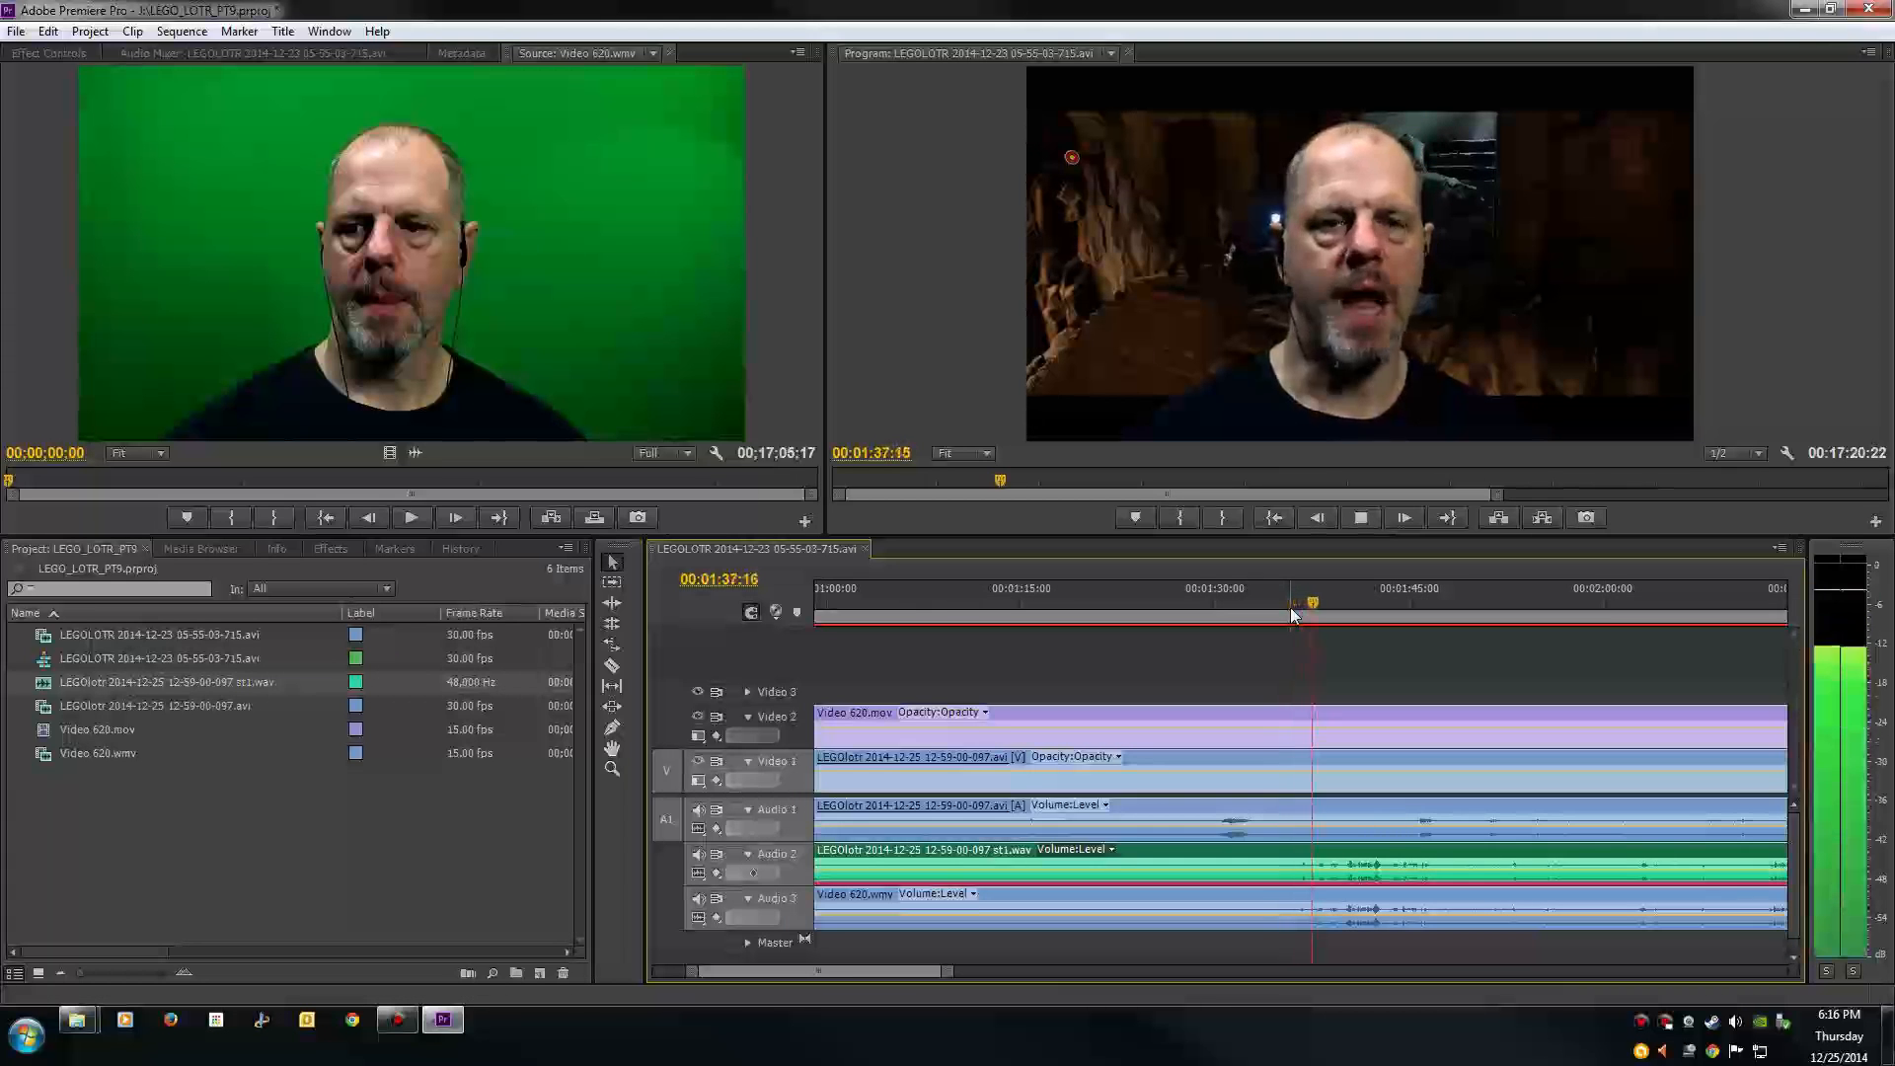
{"action": "key", "text": "space"}
{"action": "left_click", "coordinate": [697, 899]}
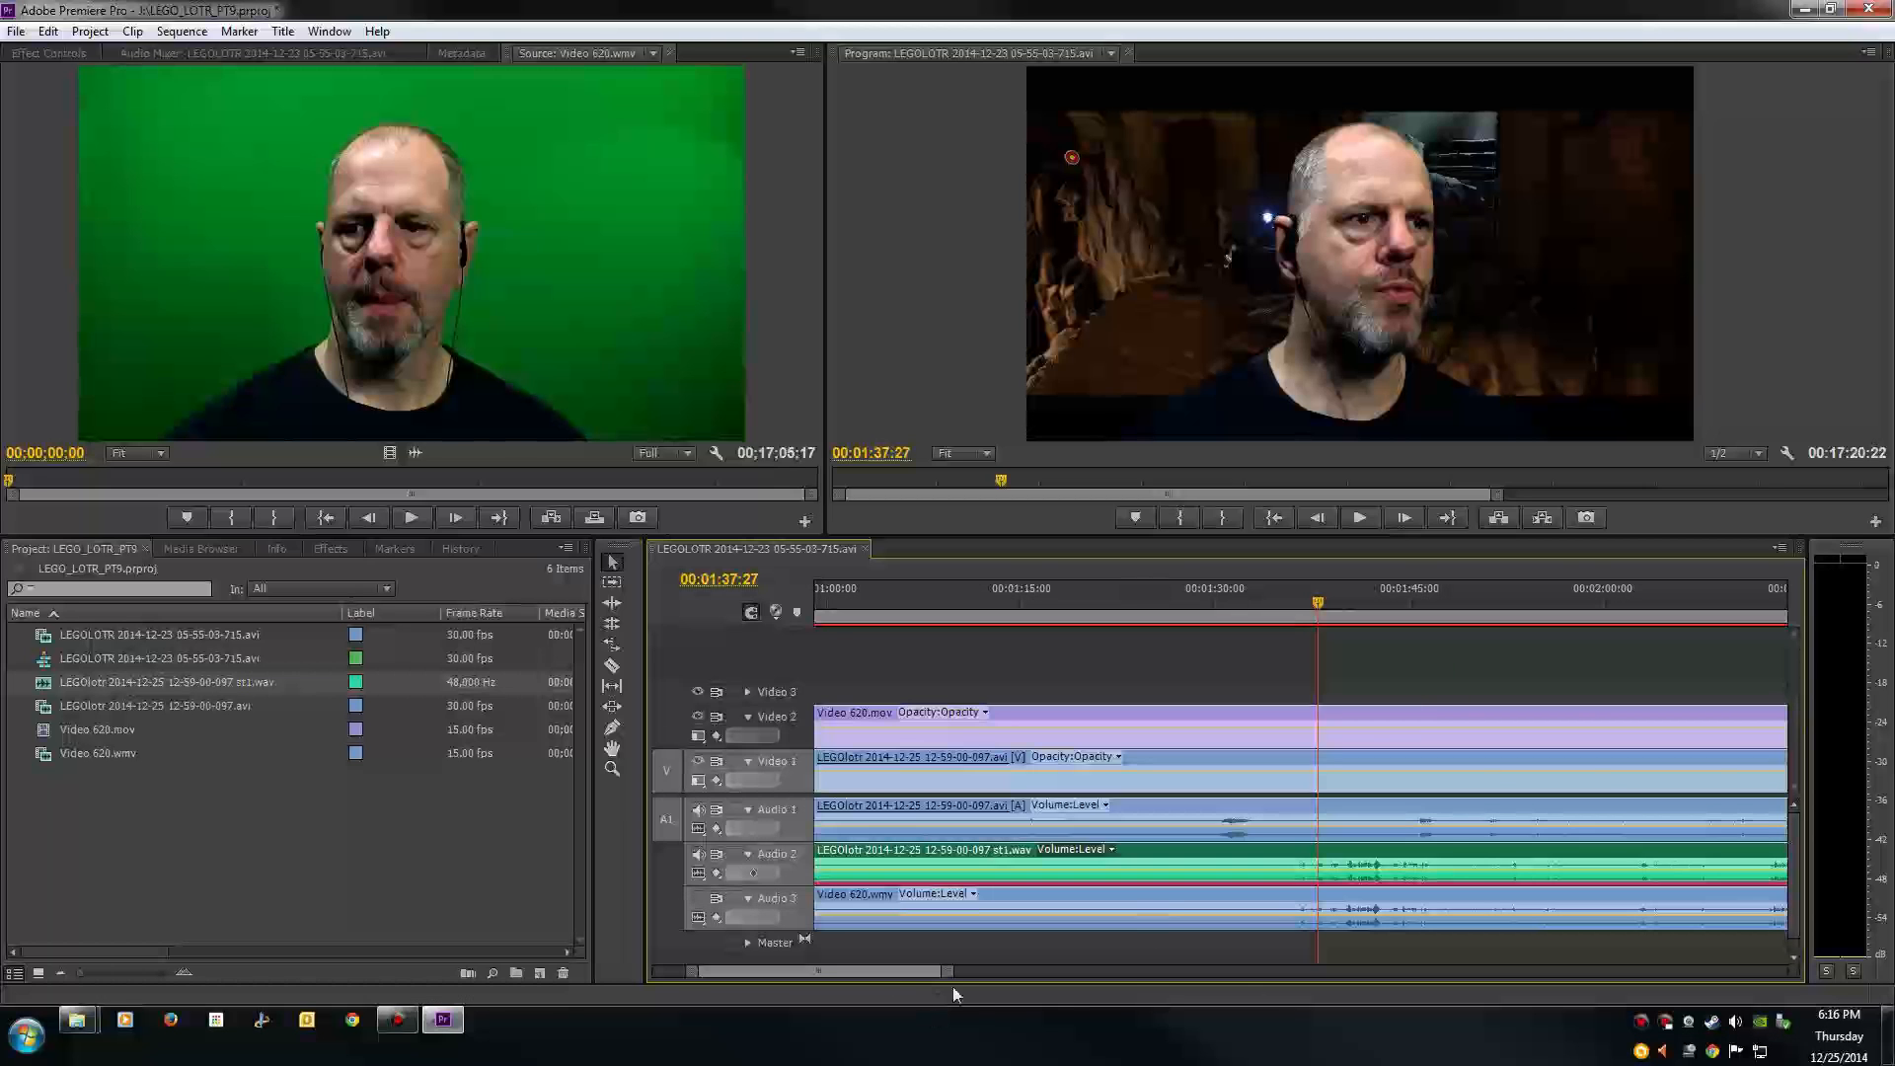
Step: Split the clips on Video 1, Video 2 and Audio 1 to 3 at 00:01:39:18, in the pause between spoken phrases
{"action": "left_click_drag", "start_coordinate": [945, 970], "coordinate": [864, 972]}
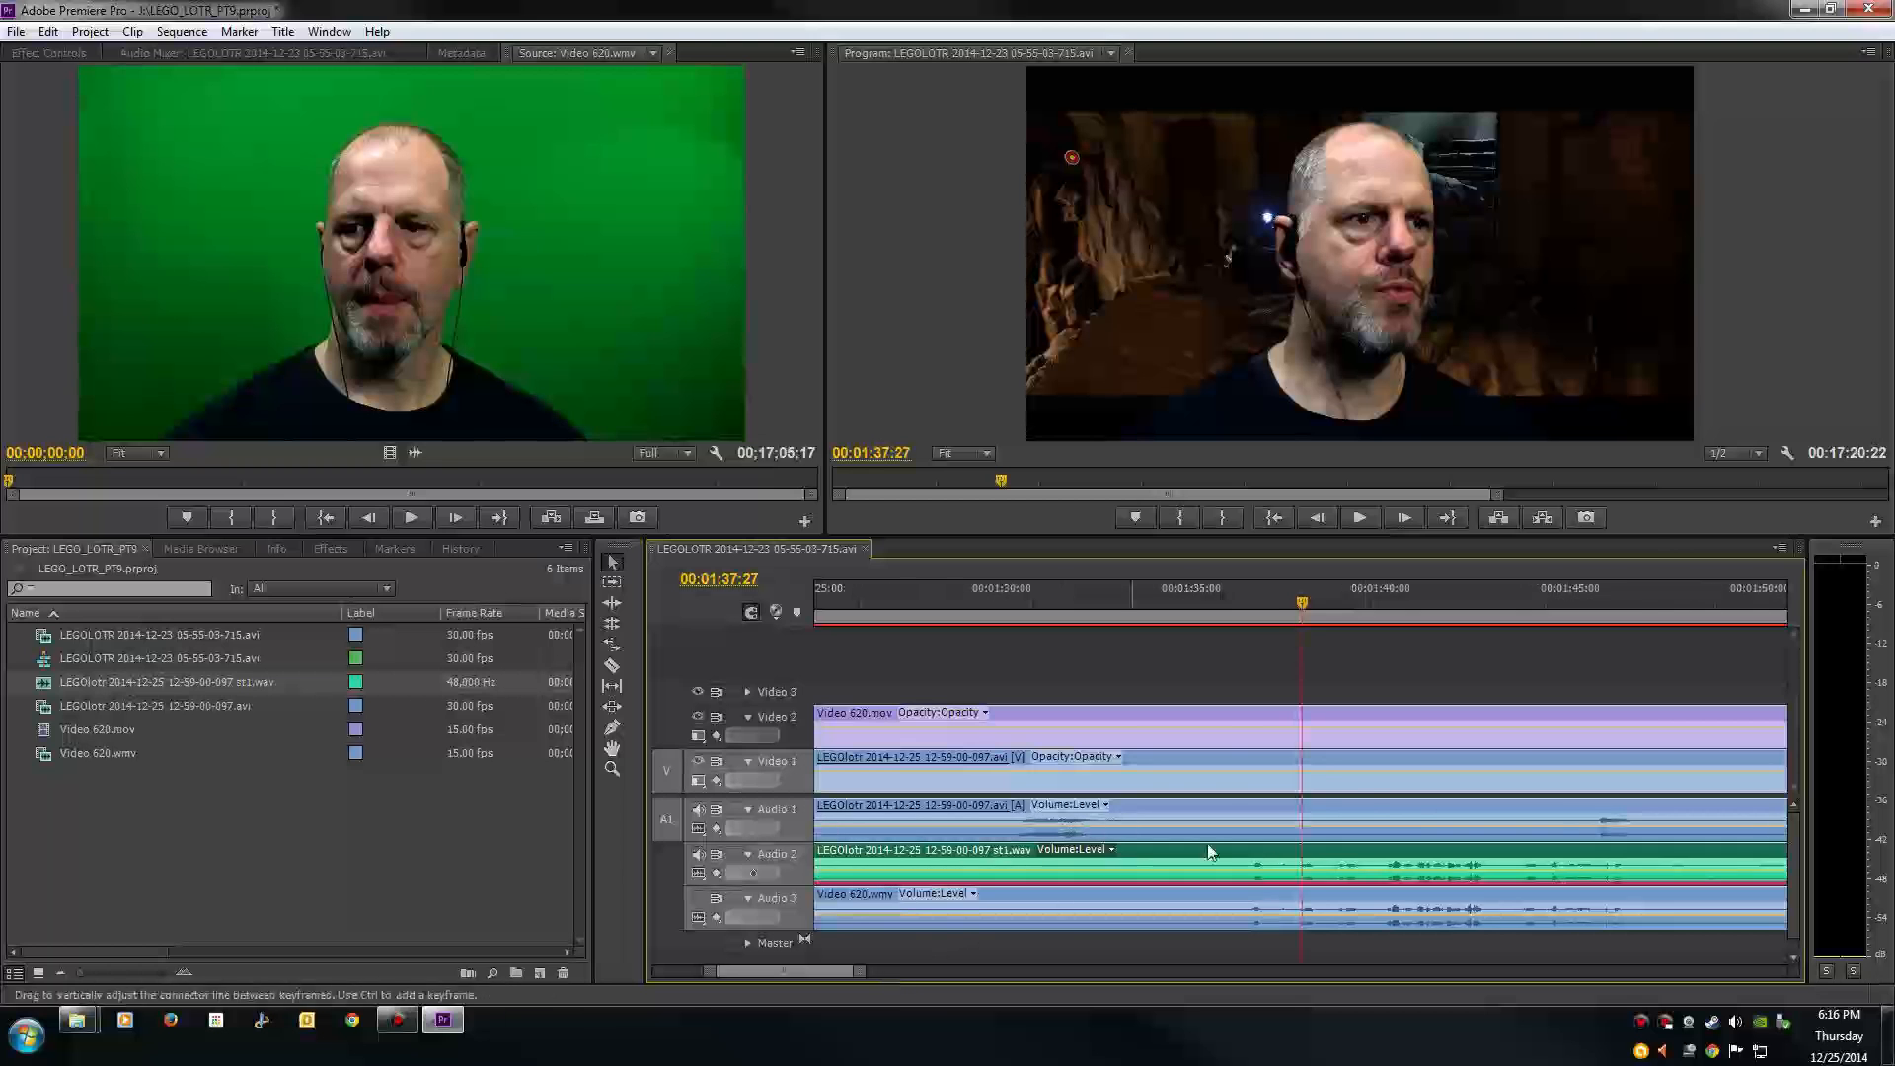
{"action": "left_click_drag", "start_coordinate": [1302, 604], "coordinate": [1331, 615]}
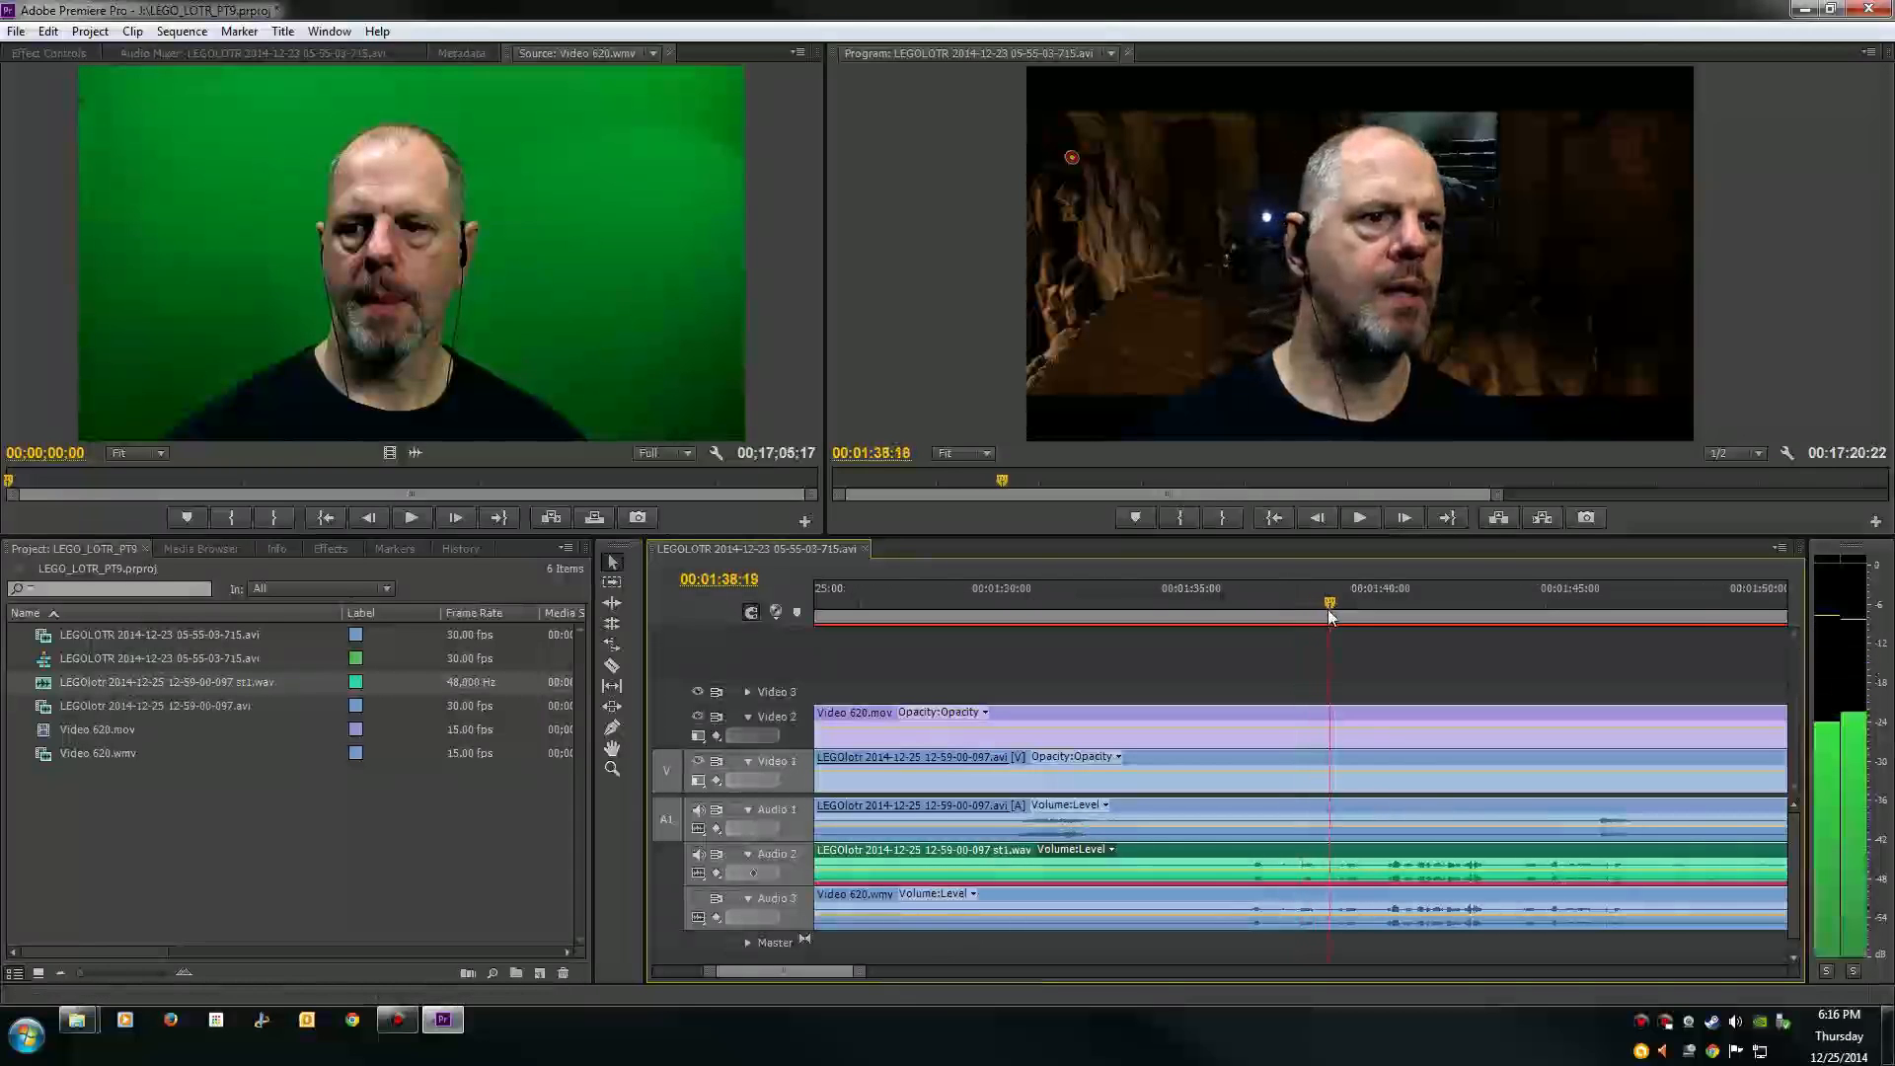
{"action": "key", "text": "space"}
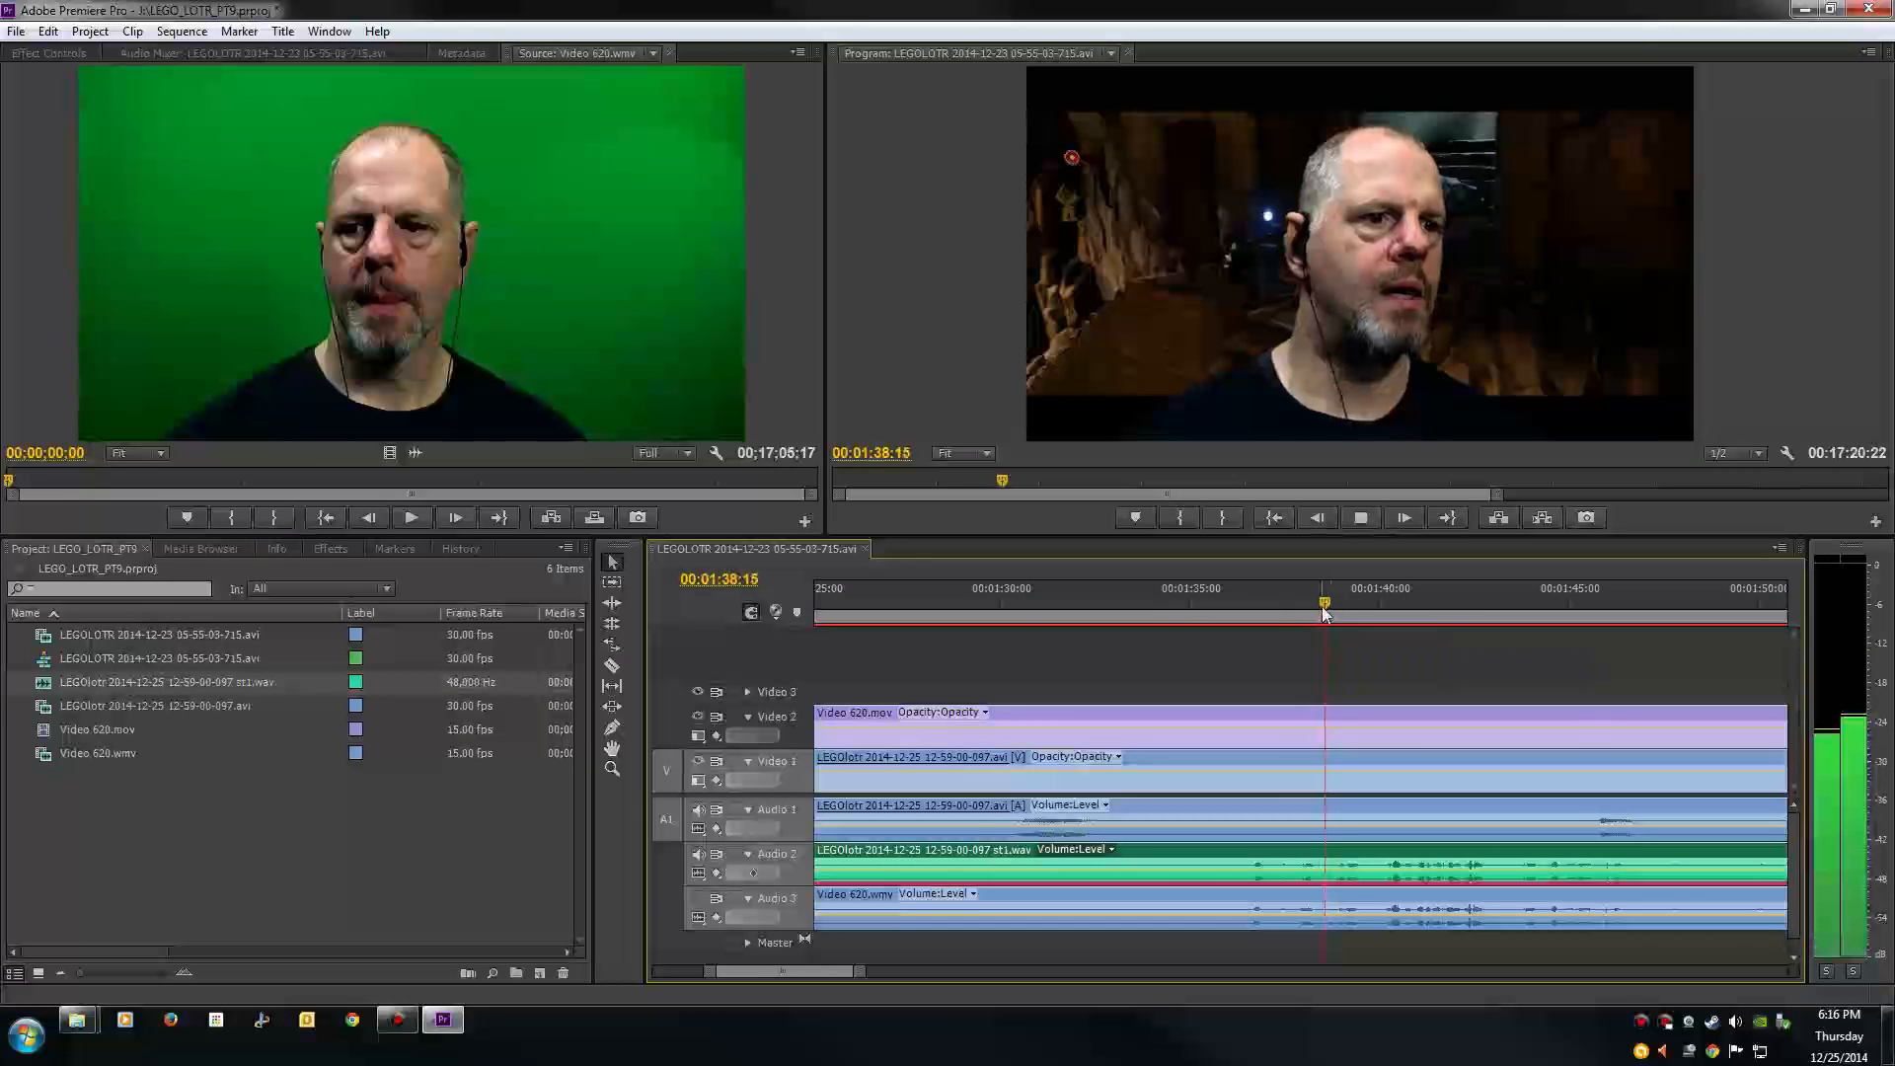
{"action": "key", "text": "space"}
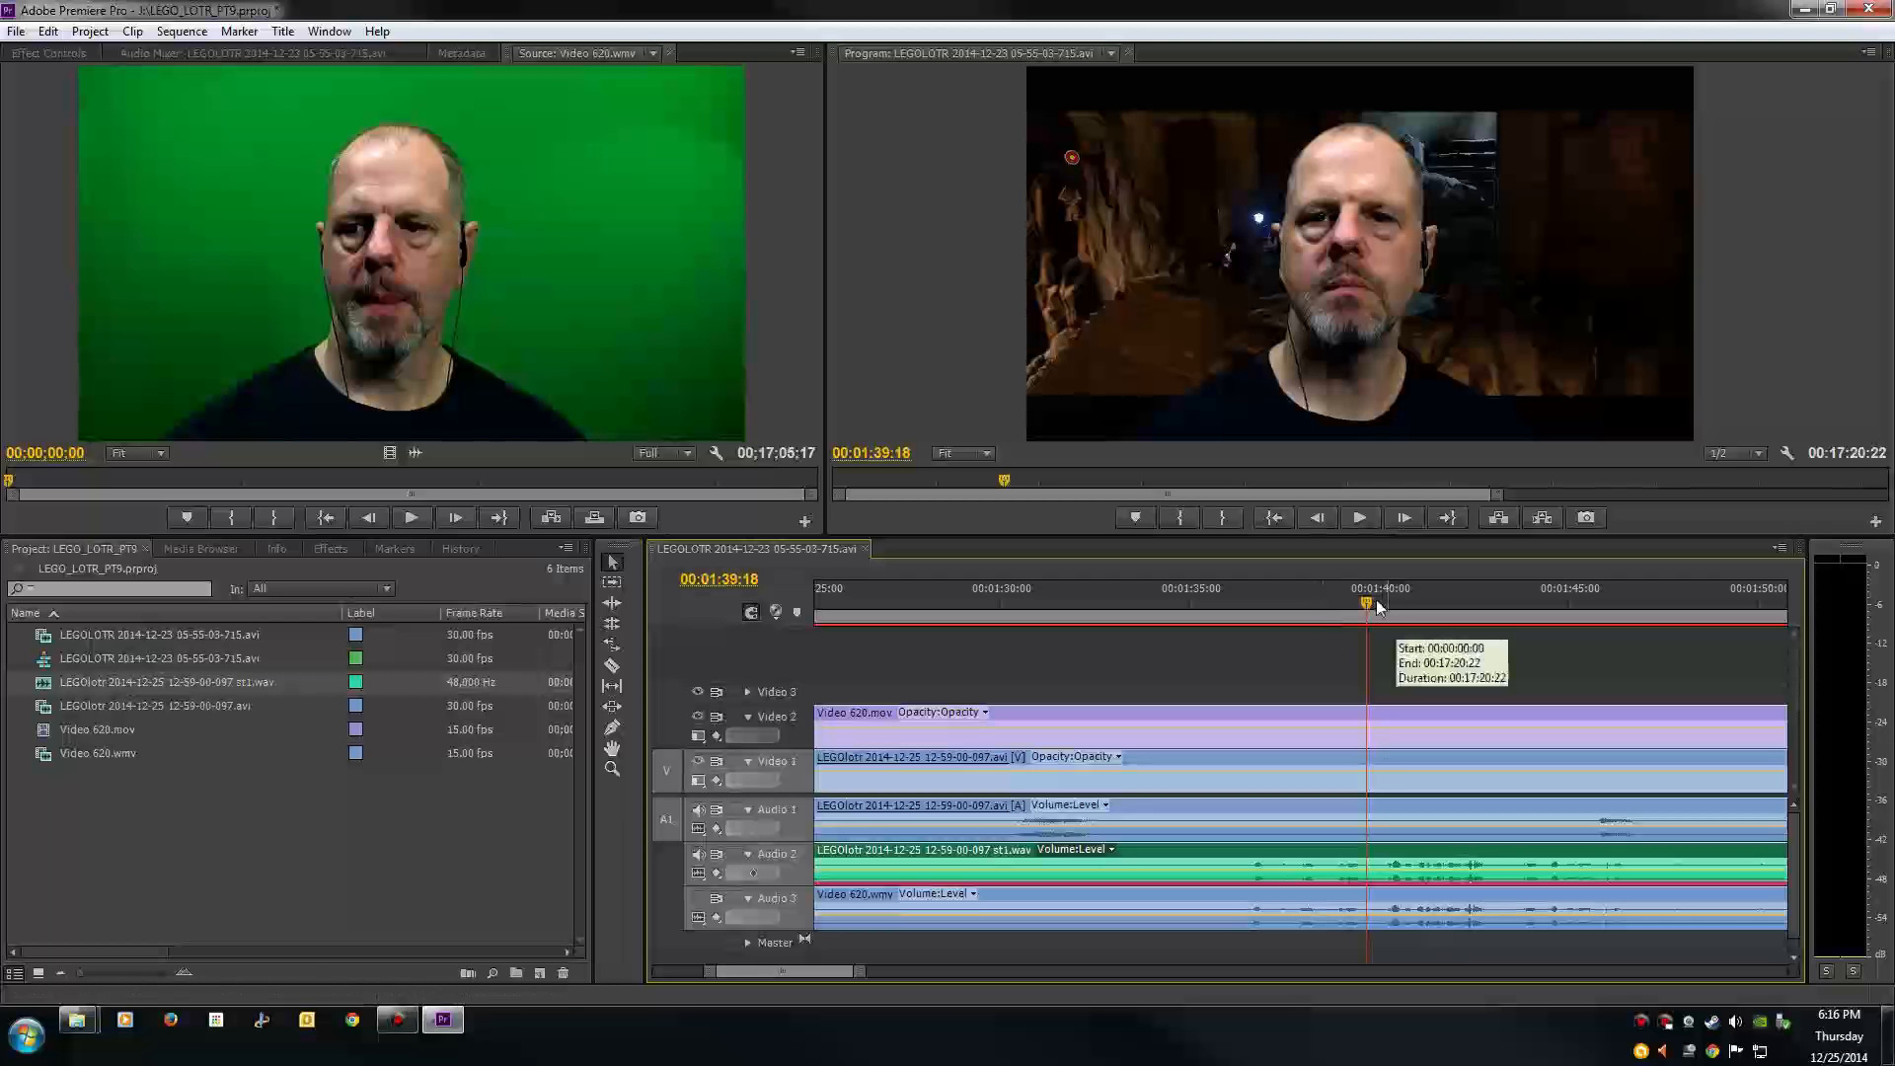
{"action": "key", "text": "c"}
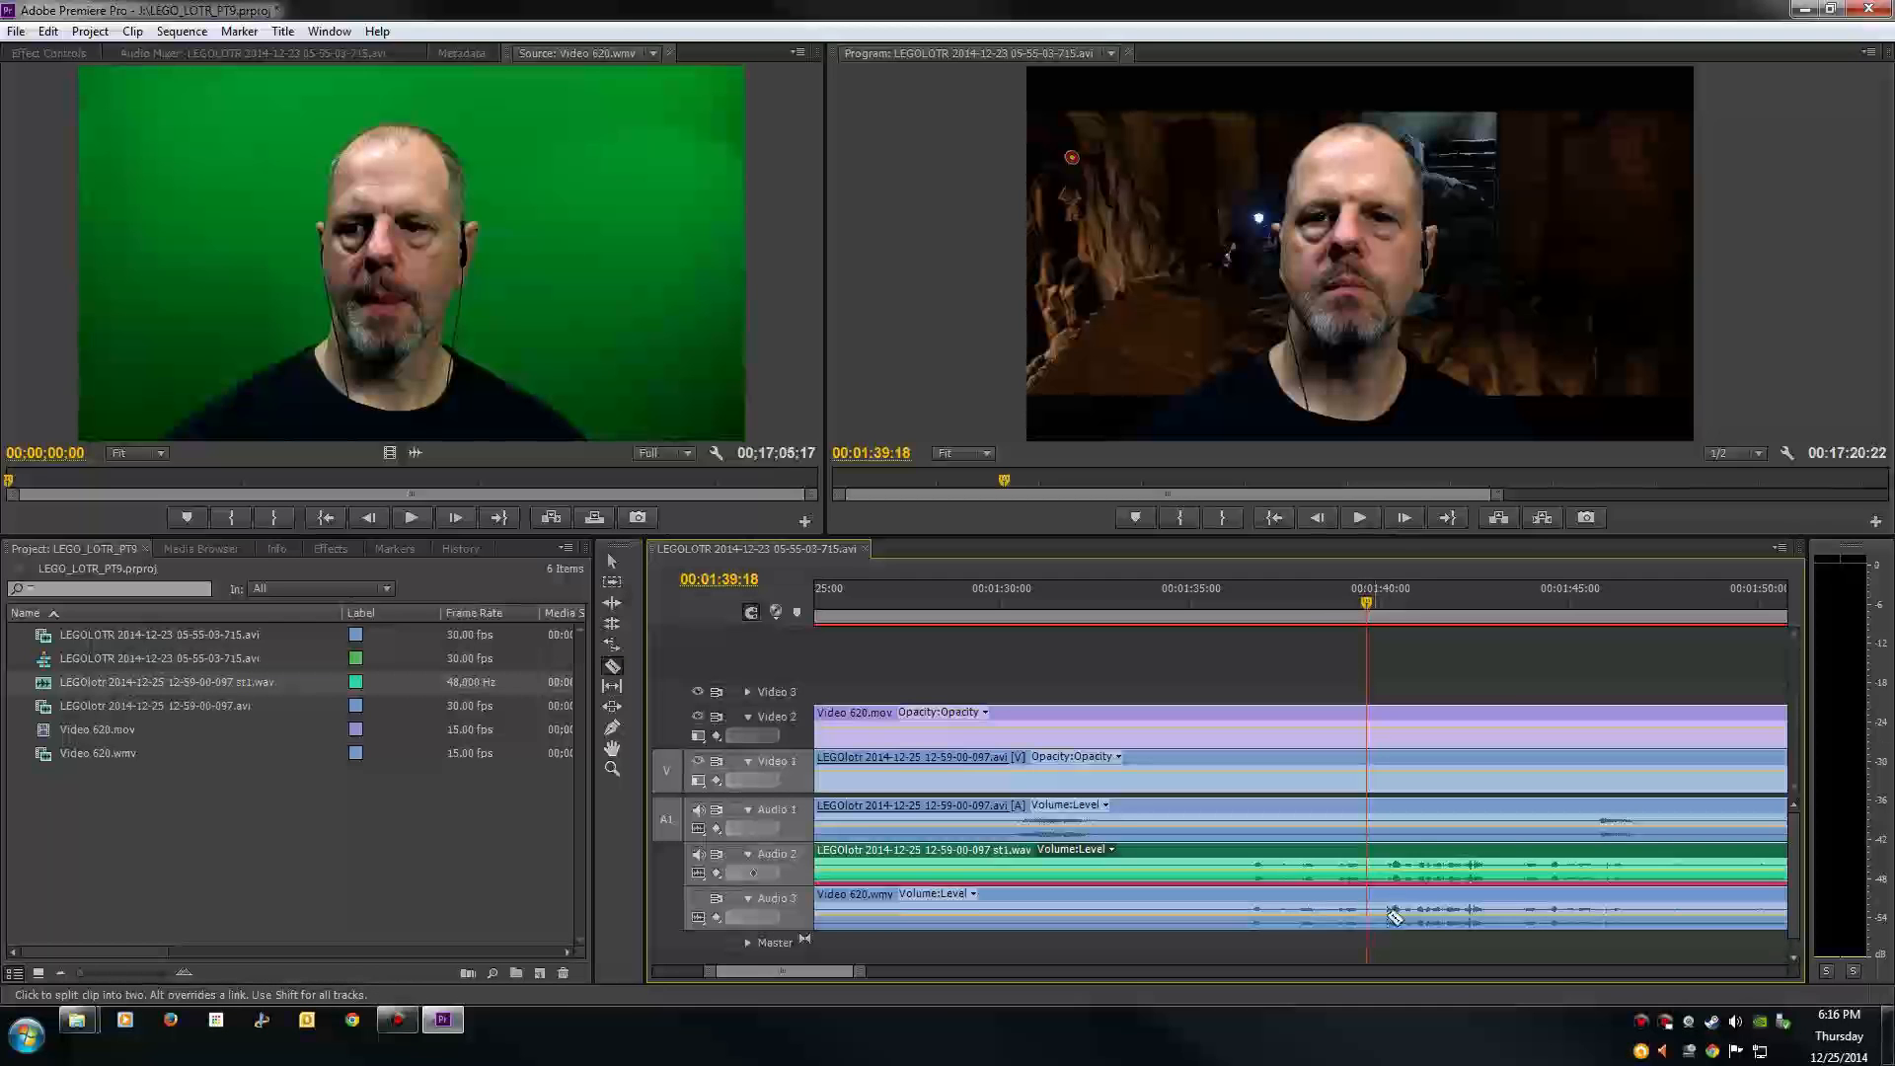
{"action": "left_click", "coordinate": [1370, 921]}
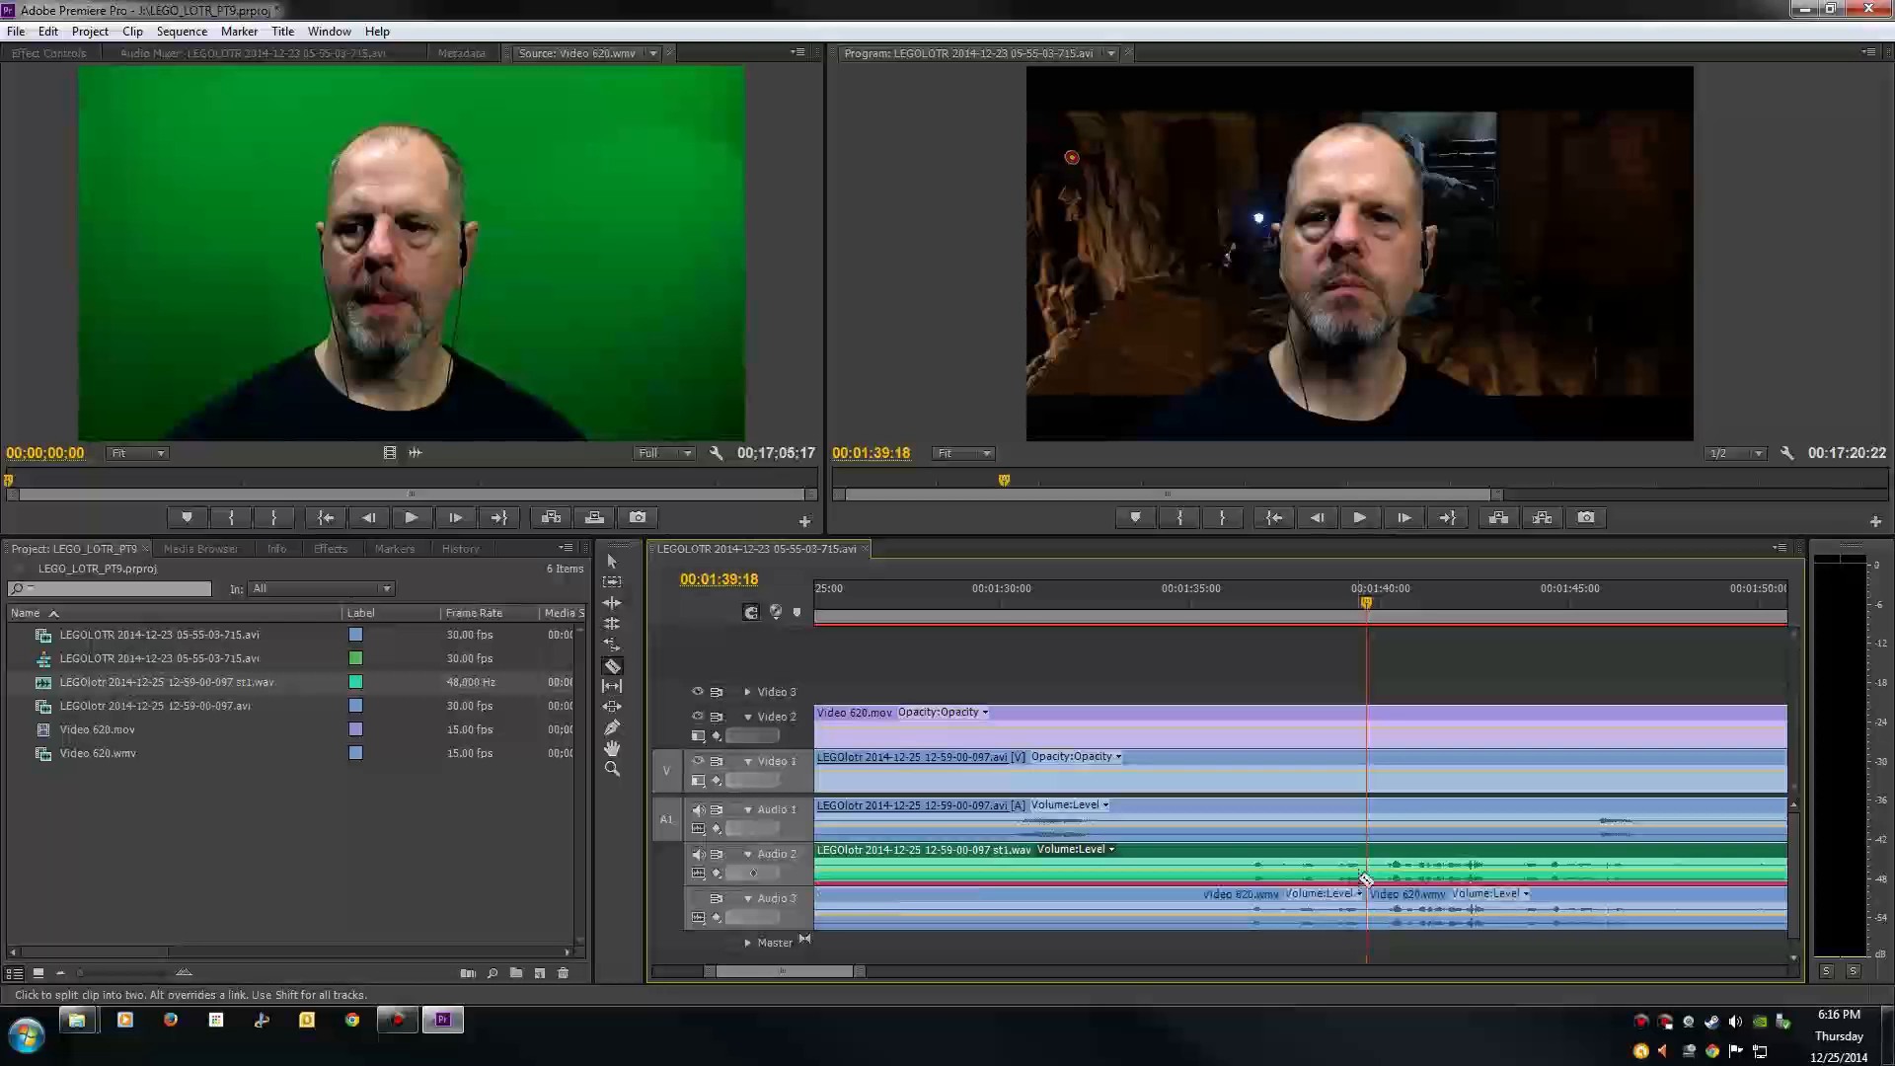
{"action": "left_click", "coordinate": [1368, 867]}
{"action": "left_click", "coordinate": [1370, 818]}
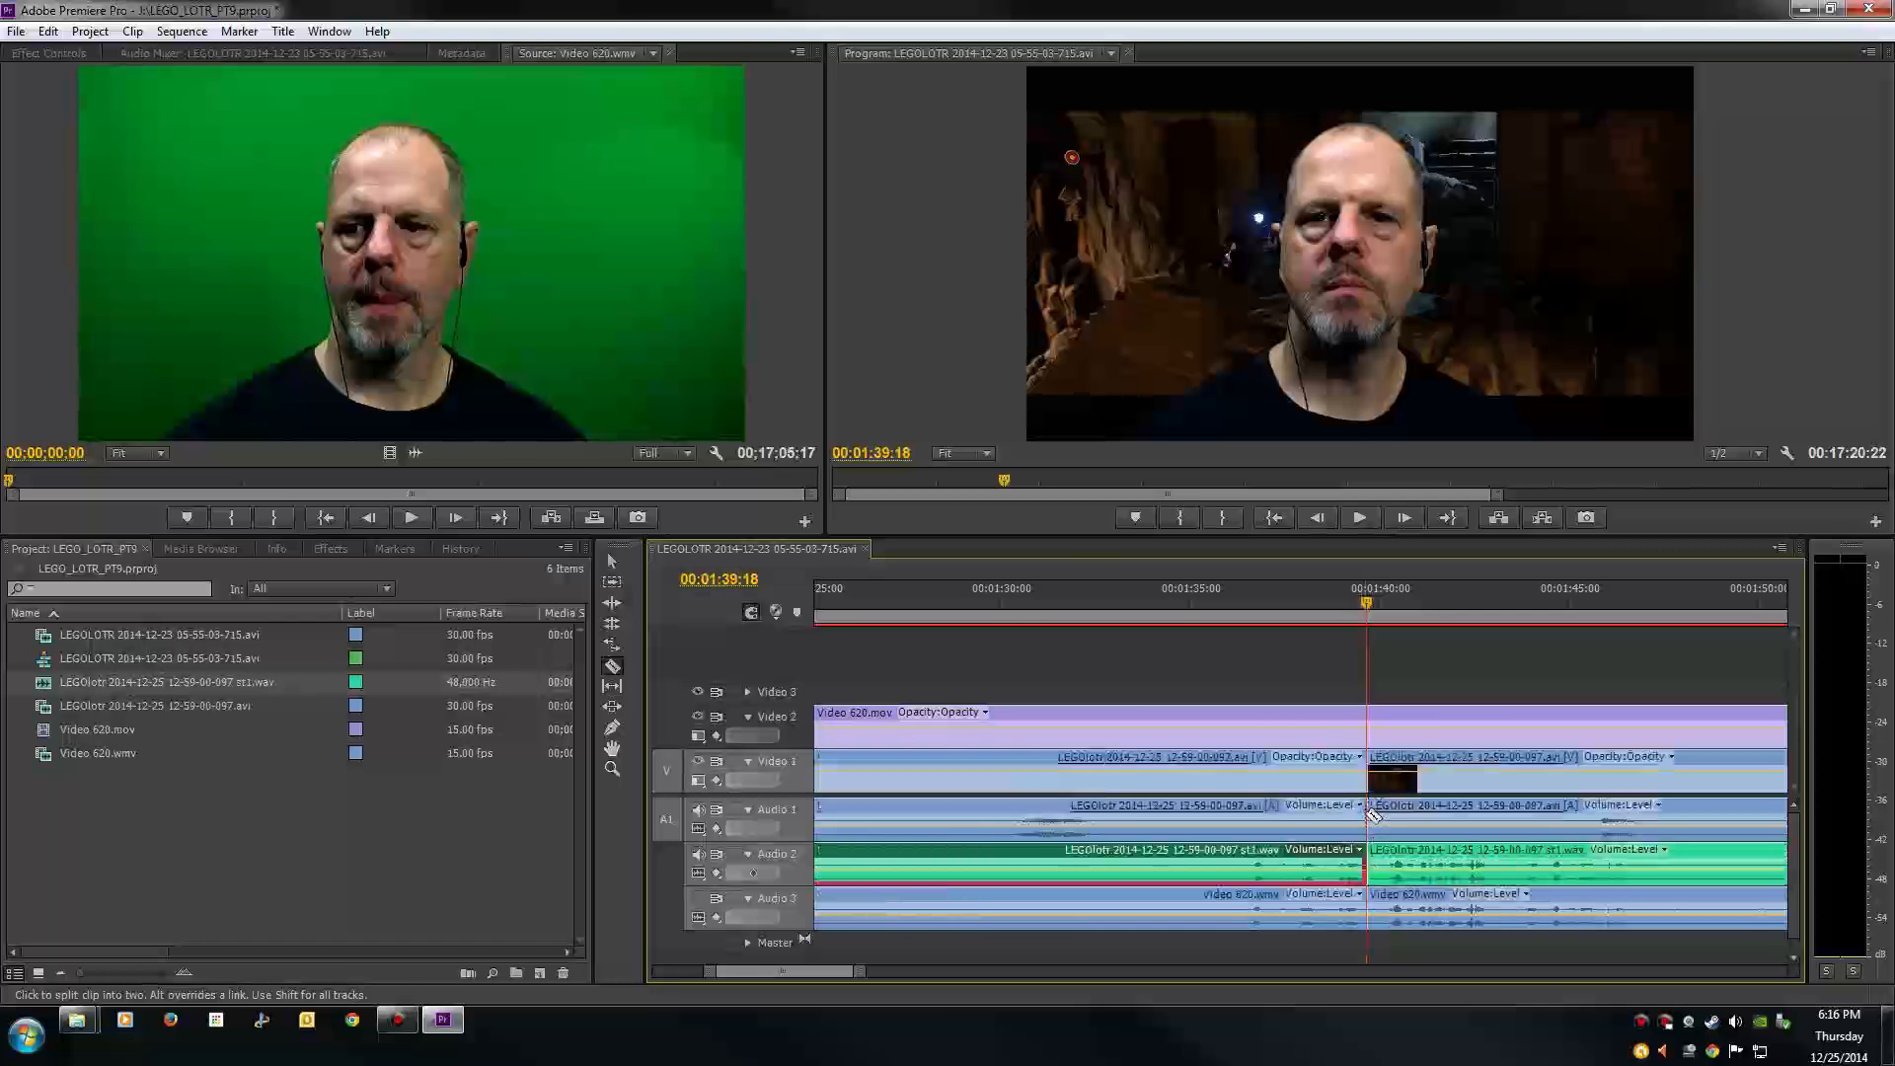
{"action": "left_click", "coordinate": [1370, 725]}
Step: Ripple-delete the webcam, gameplay and audio segments that precede the 00:01:39:18 cut on all tracks
{"action": "key", "text": "v"}
{"action": "left_click_drag", "start_coordinate": [1231, 669], "coordinate": [1192, 947]}
{"action": "right_click", "coordinate": [1153, 729]}
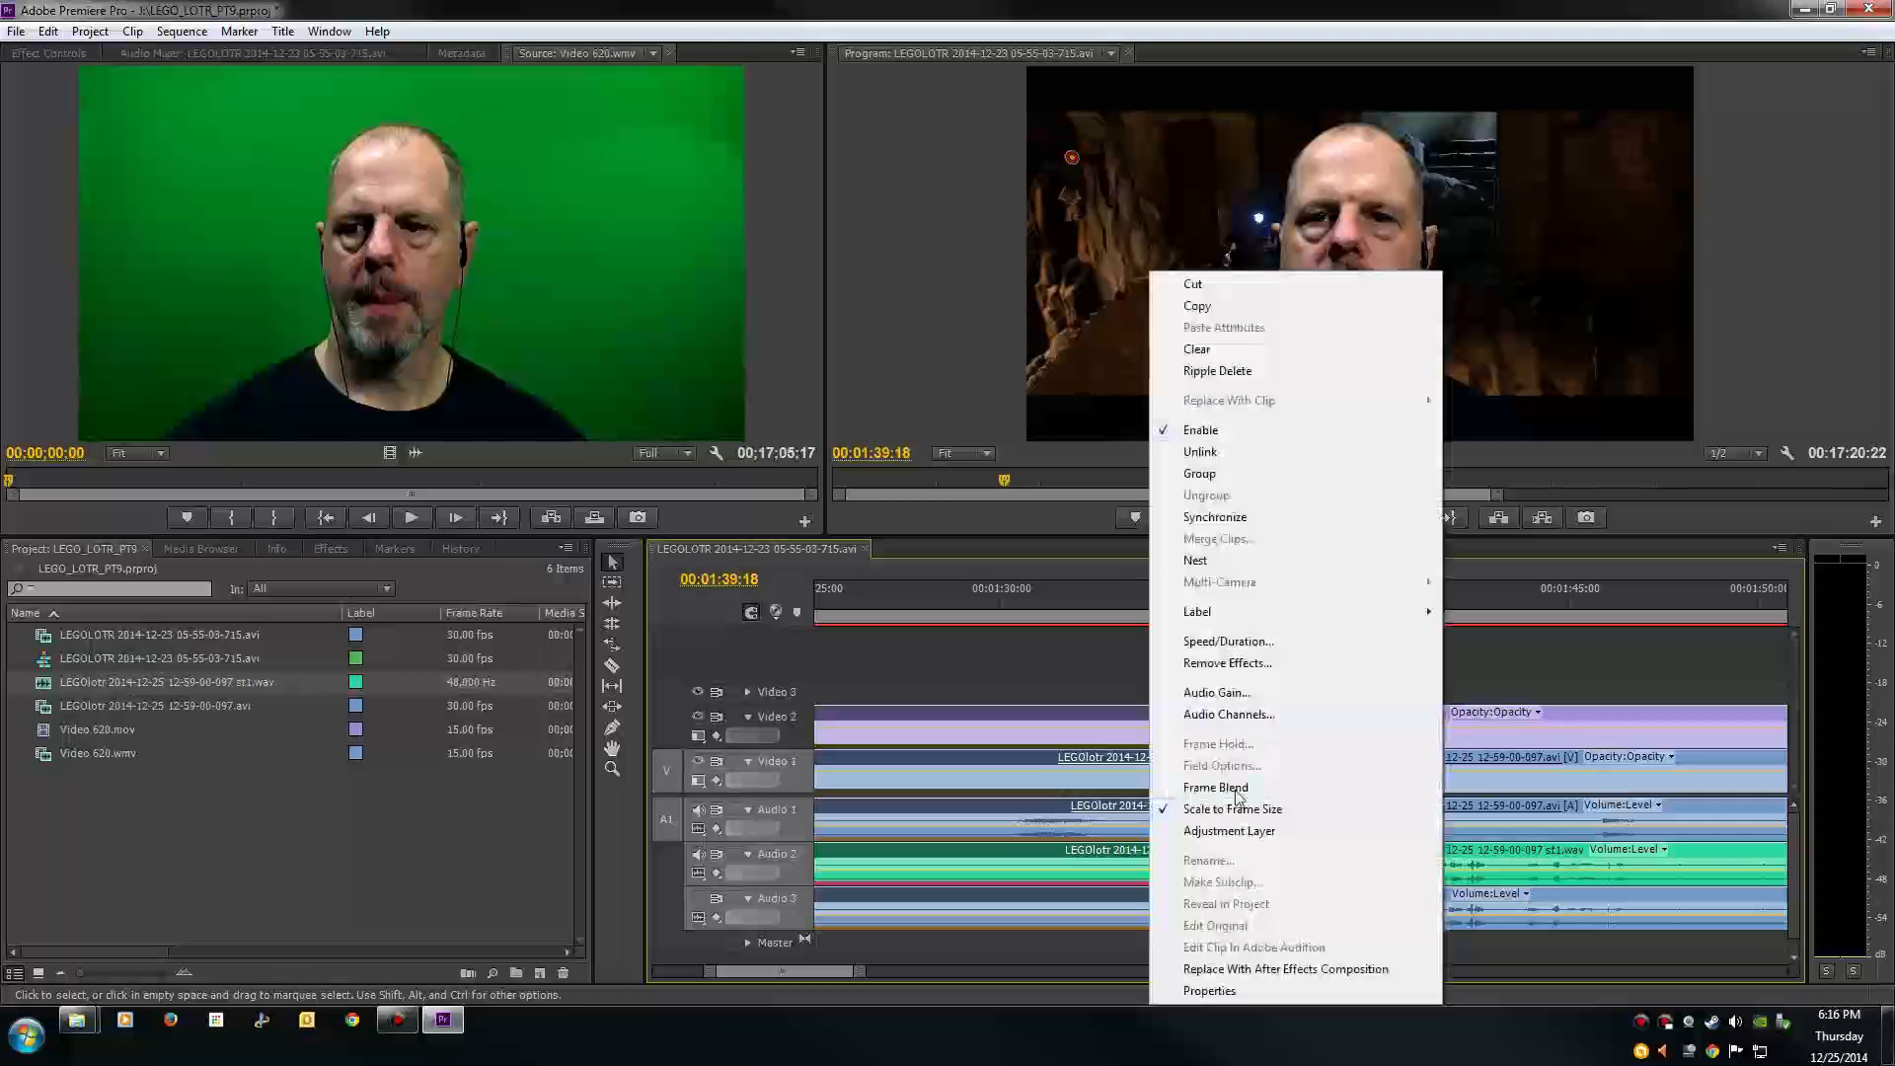
{"action": "left_click", "coordinate": [1190, 380]}
Step: Play the sequence from about 00:00:15:00 to check the join between the intro clip and the synchronized footage
{"action": "mouse_move", "coordinate": [863, 975]}
{"action": "left_mouse_down"}
{"action": "mouse_move", "coordinate": [1114, 987]}
{"action": "mouse_move", "coordinate": [862, 975]}
{"action": "left_mouse_up"}
{"action": "left_click", "coordinate": [873, 601]}
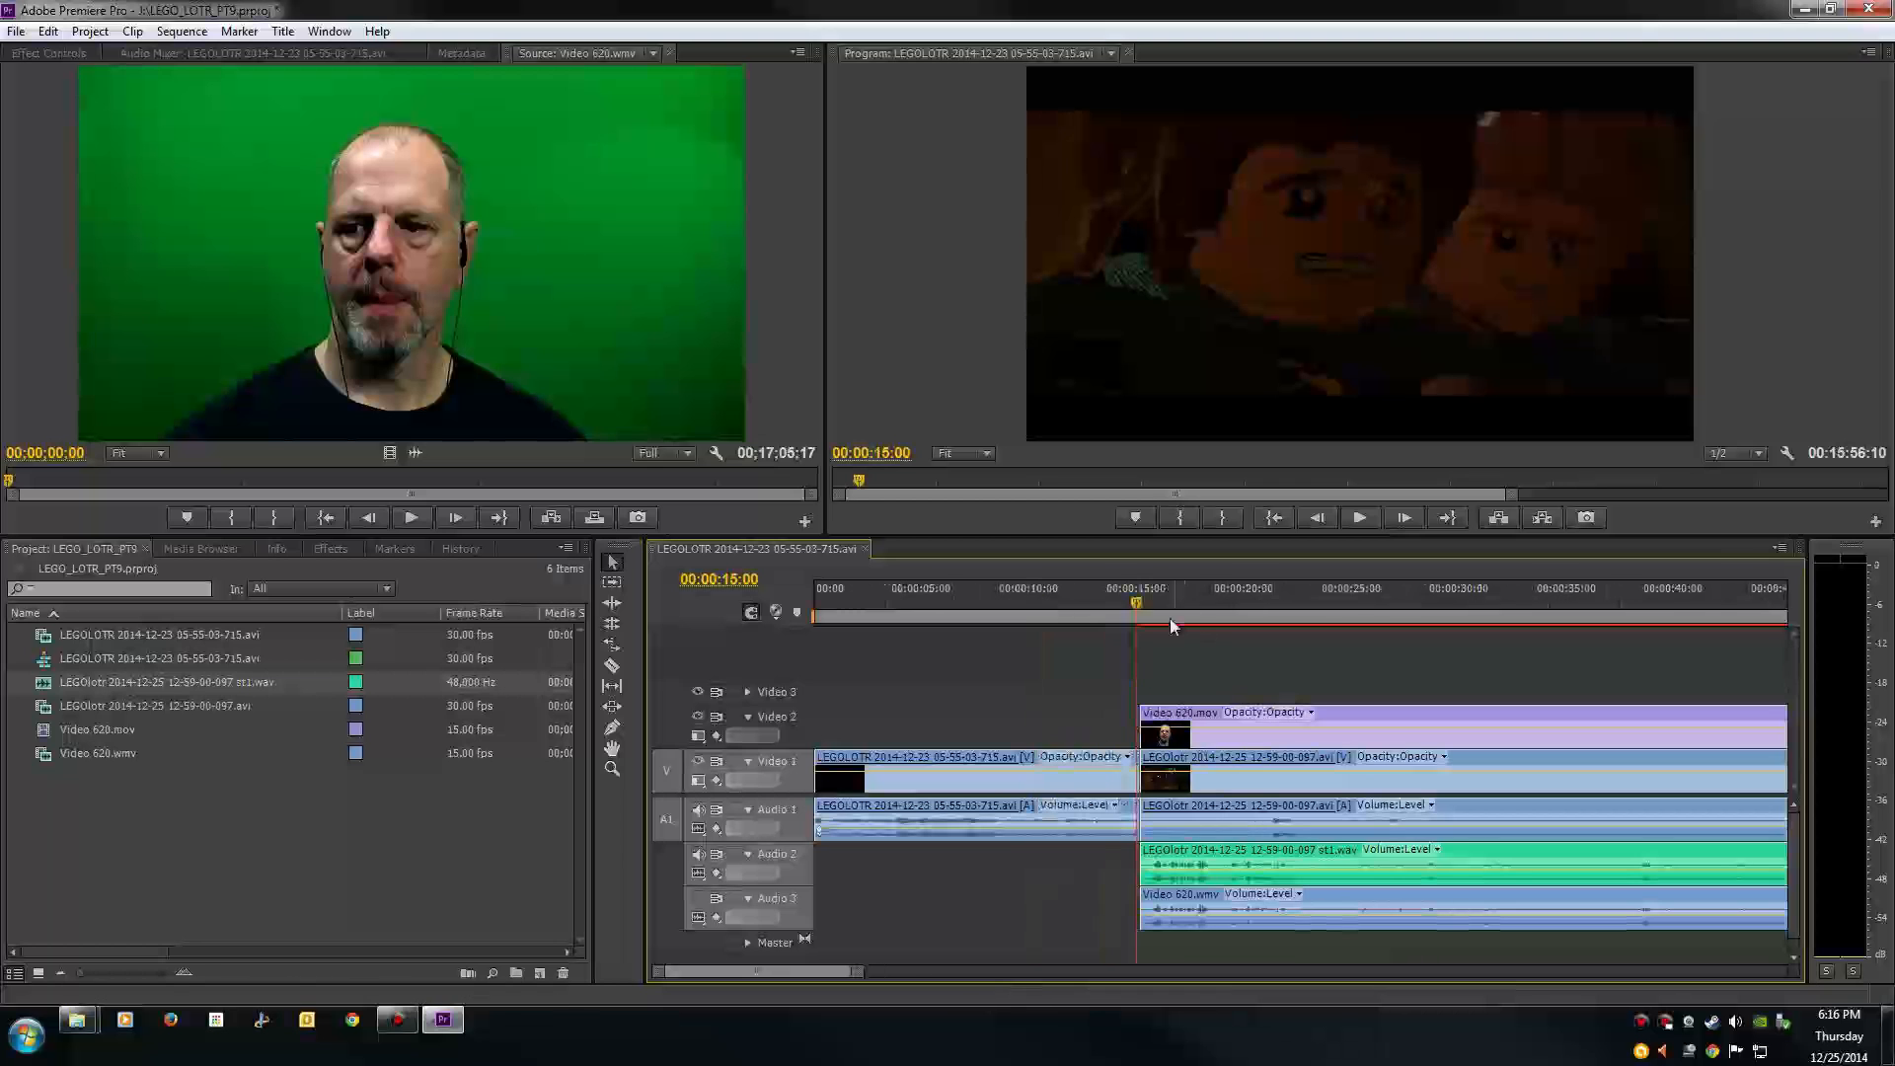
{"action": "left_click_drag", "start_coordinate": [1140, 601], "coordinate": [1140, 602]}
{"action": "key", "text": "space"}
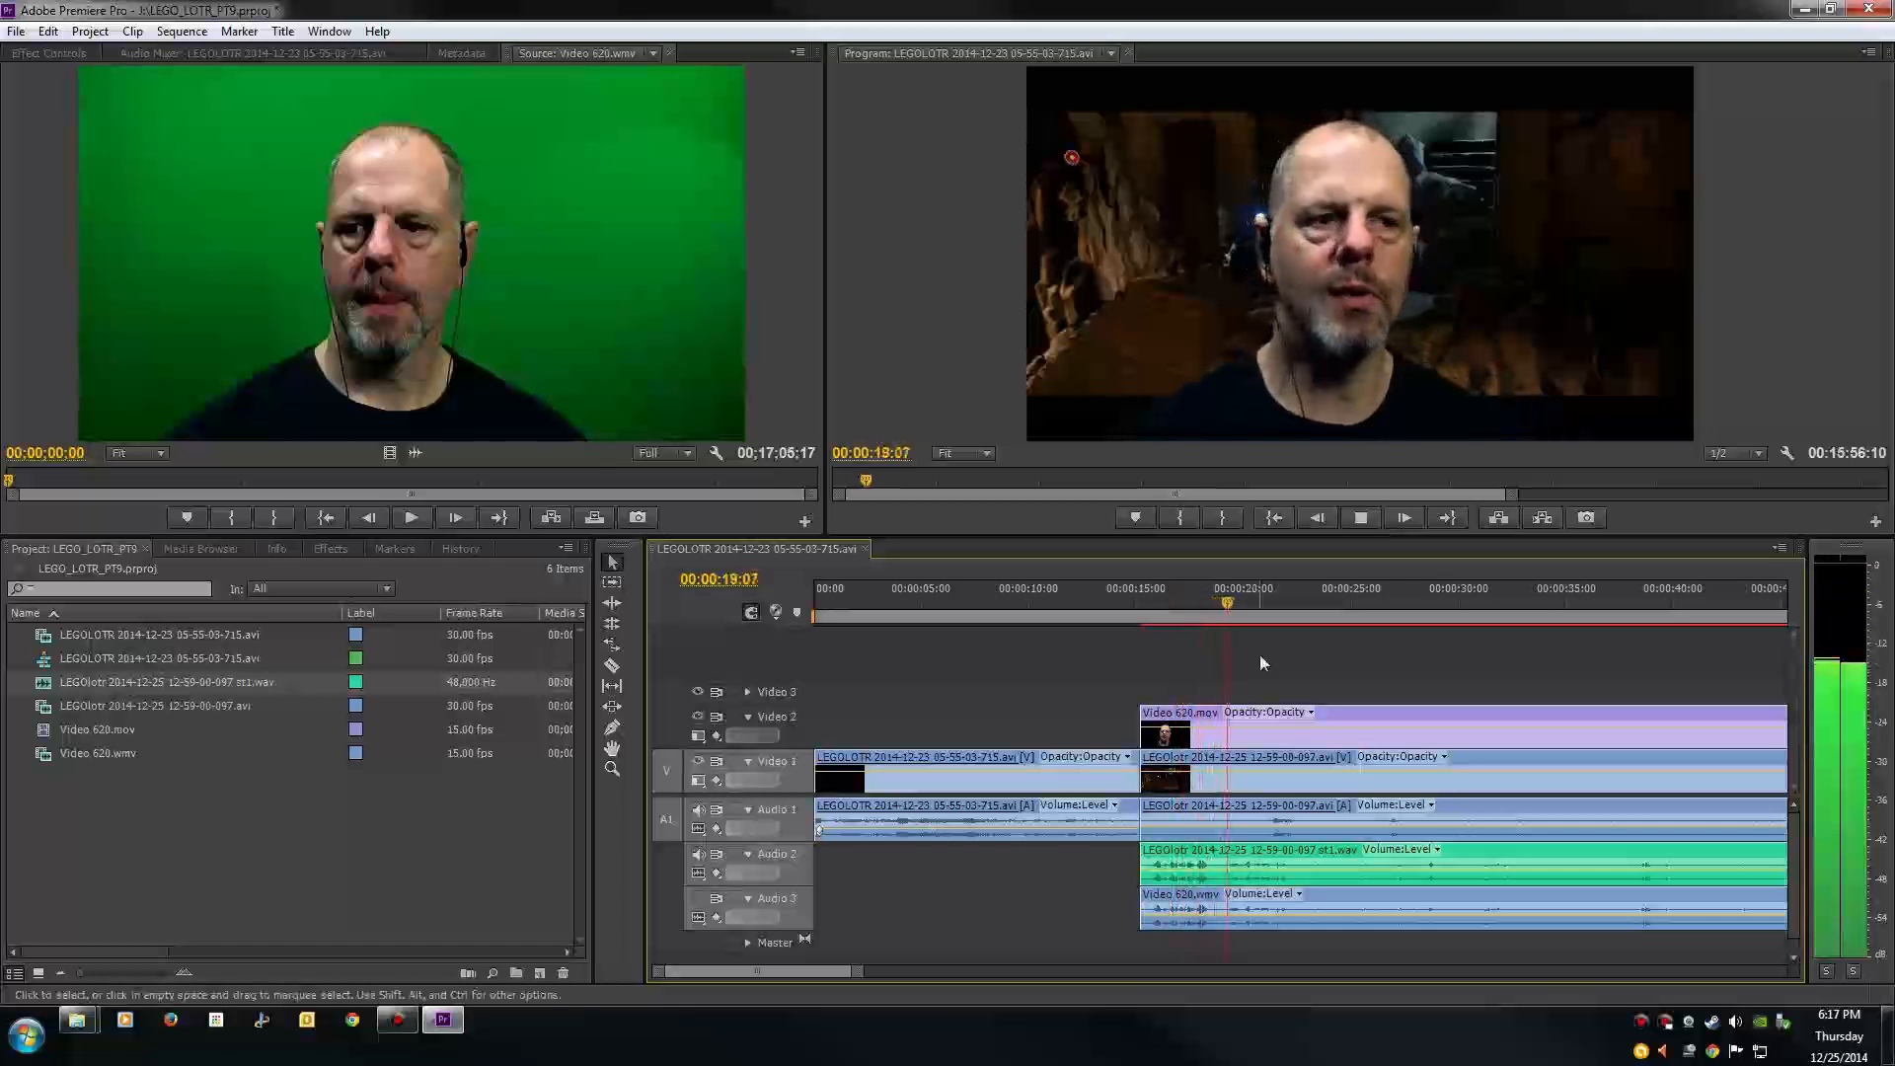
Step: Stop playback at 00:00:20:01 and delete the Video 620.wmv audio clip from Audio 3
{"action": "key", "text": "space"}
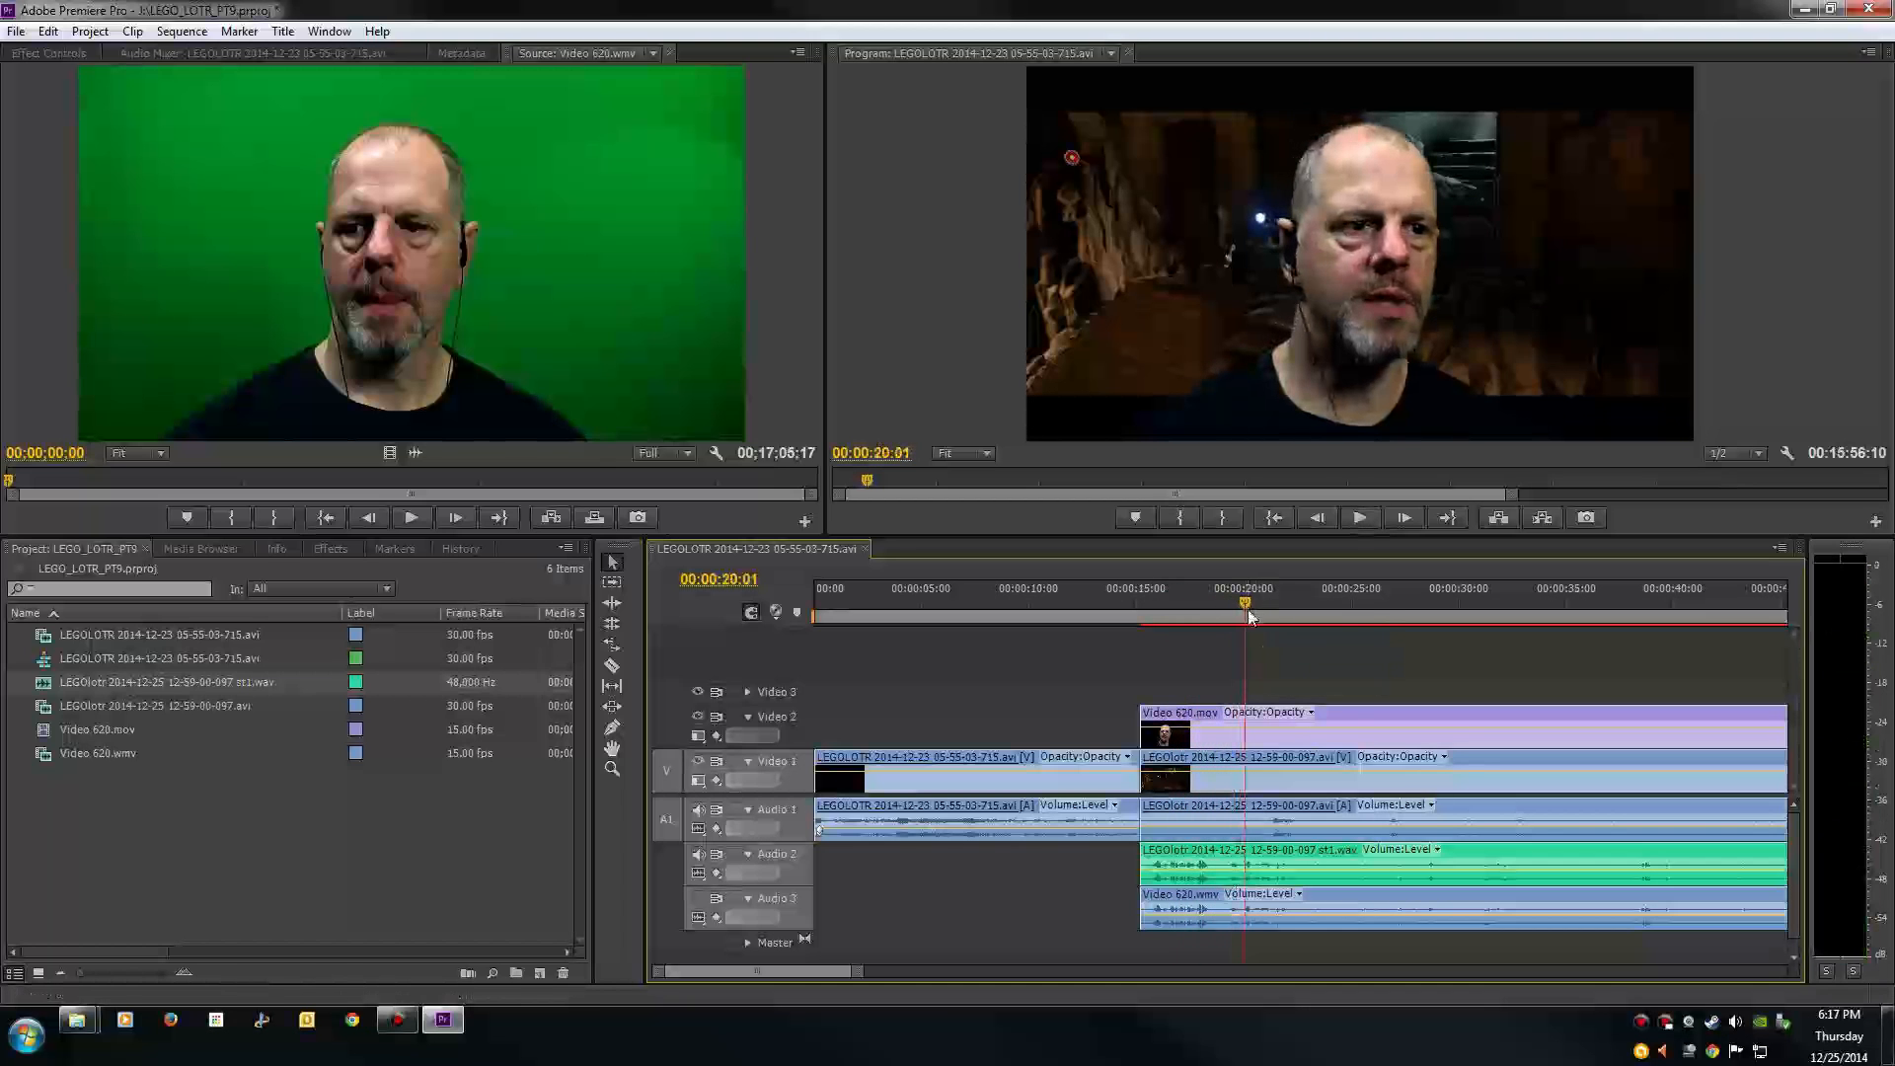
{"action": "left_click", "coordinate": [1259, 900]}
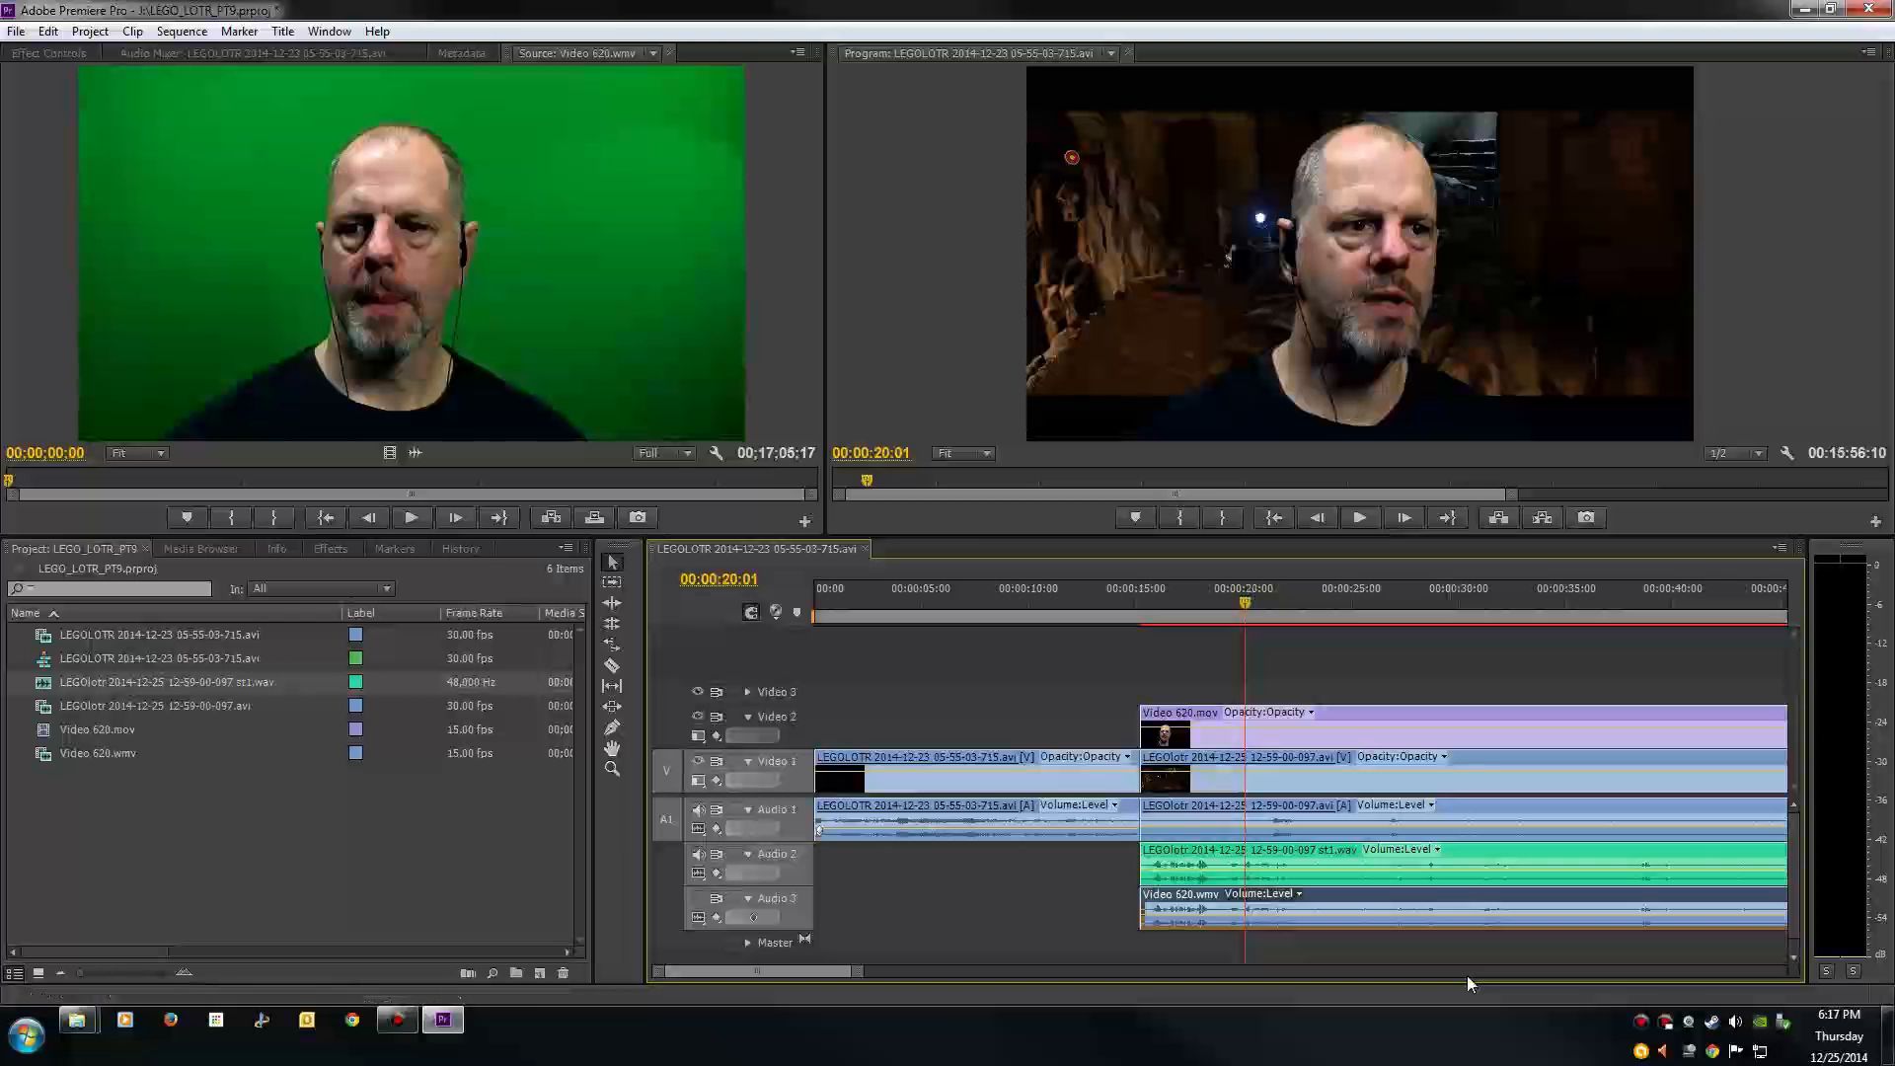
{"action": "key", "text": "Delete"}
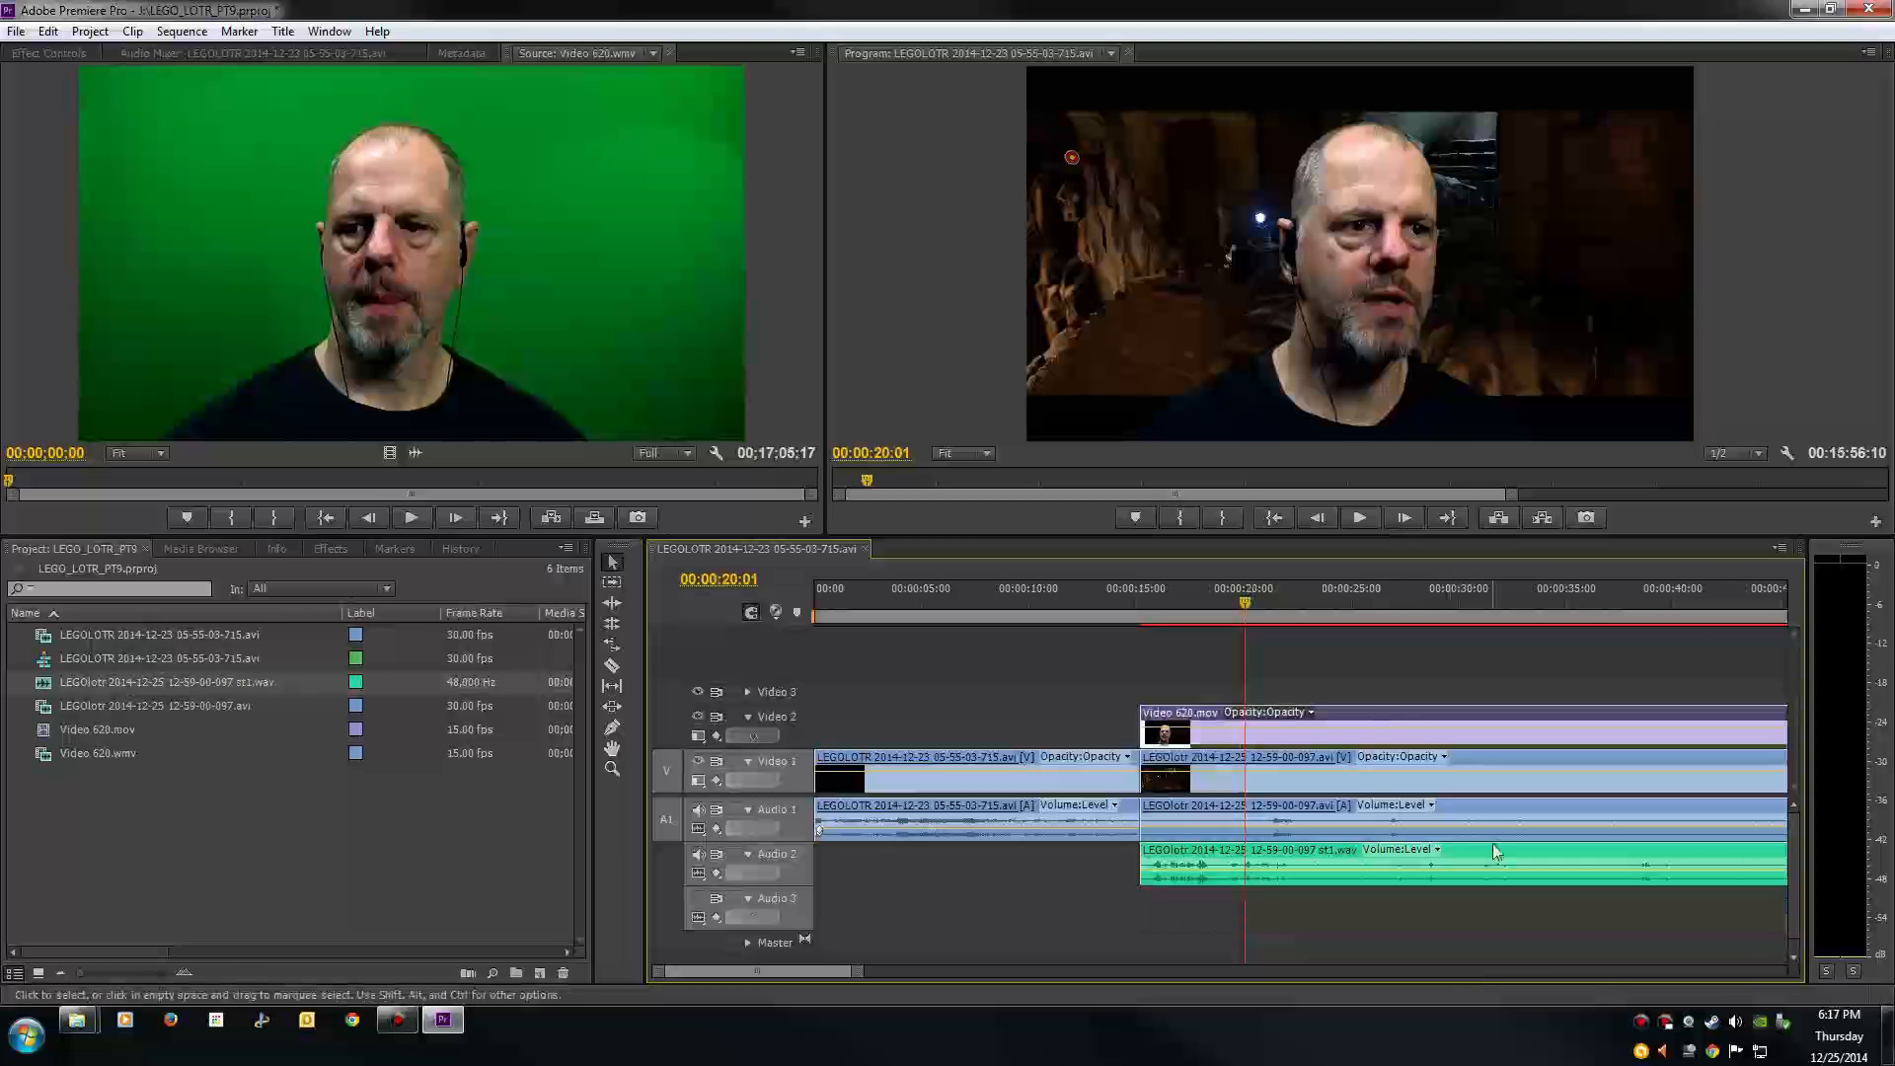
Step: Link the Video 620.mov webcam clip on Video 2 with the separate WAV commentary clip on Audio 2
{"action": "left_click", "coordinate": [1495, 849], "text": "shift"}
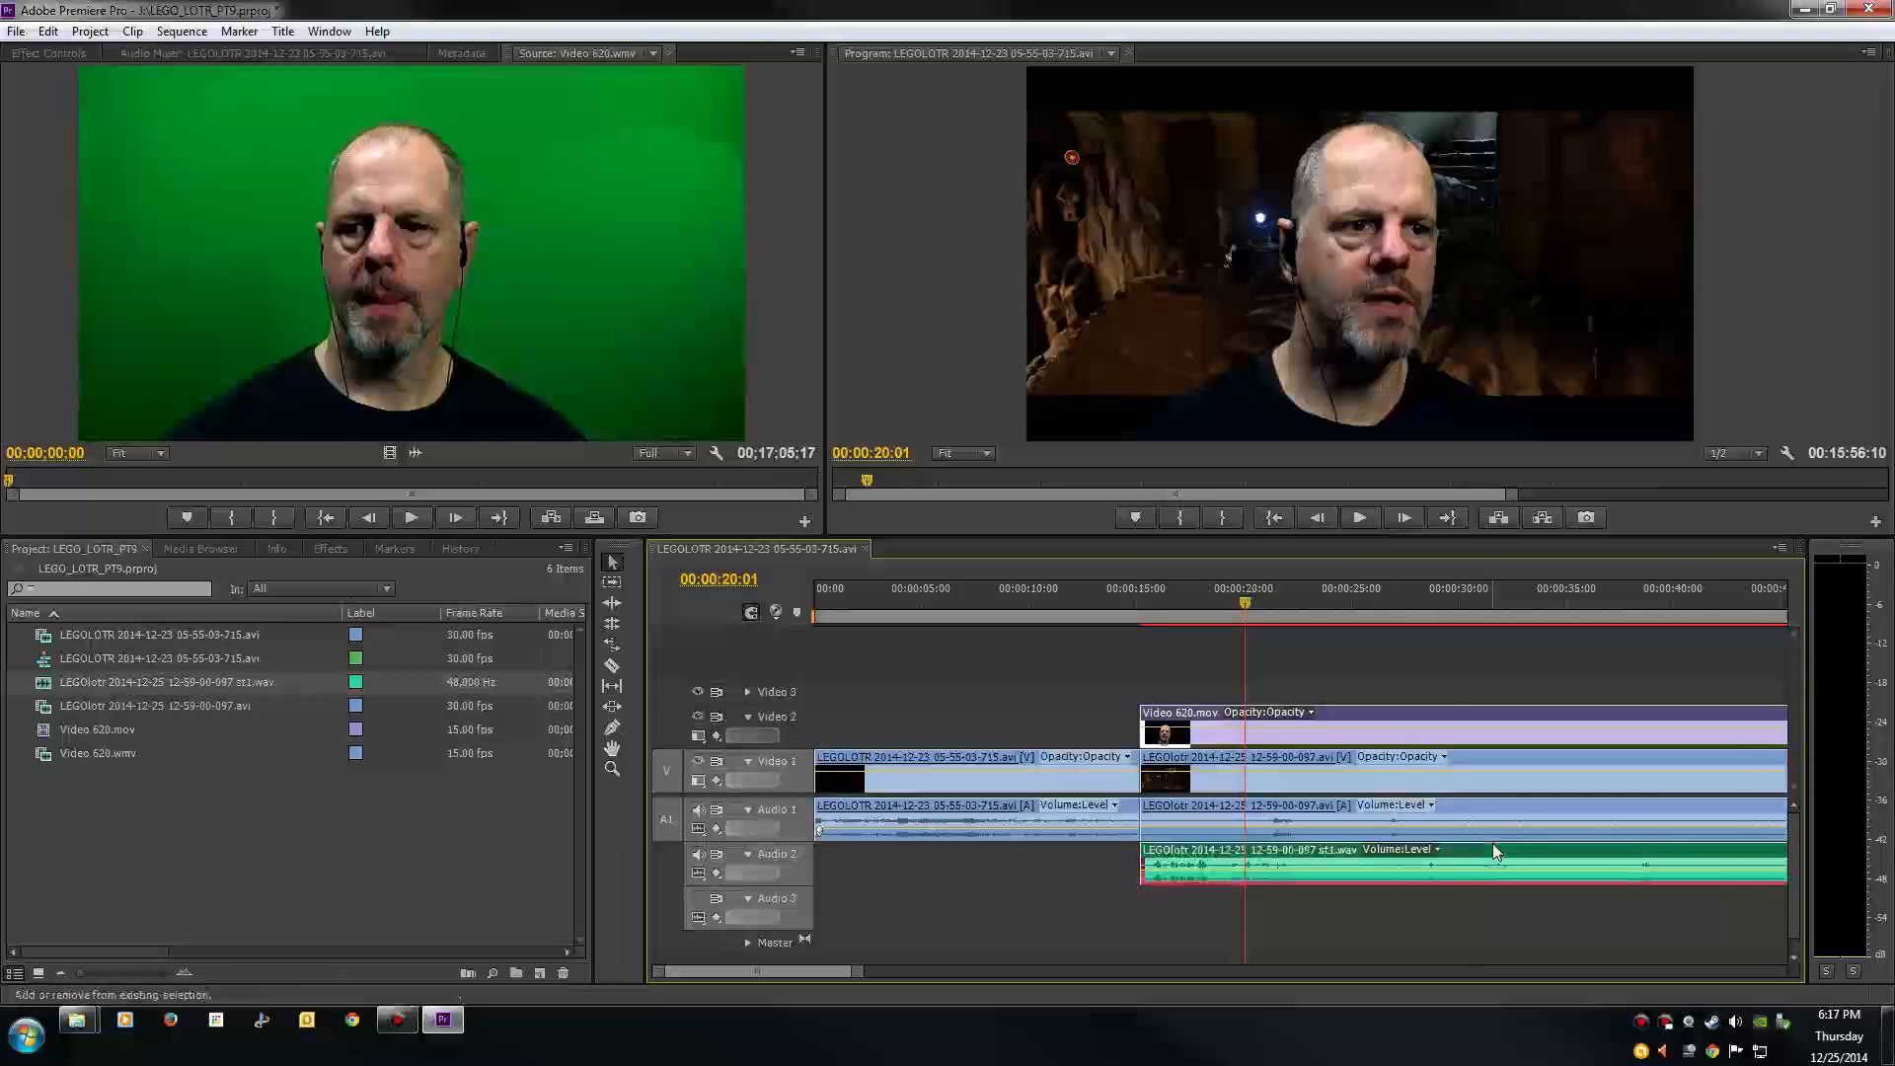
{"action": "right_click", "coordinate": [1451, 728]}
{"action": "left_click", "coordinate": [1493, 452]}
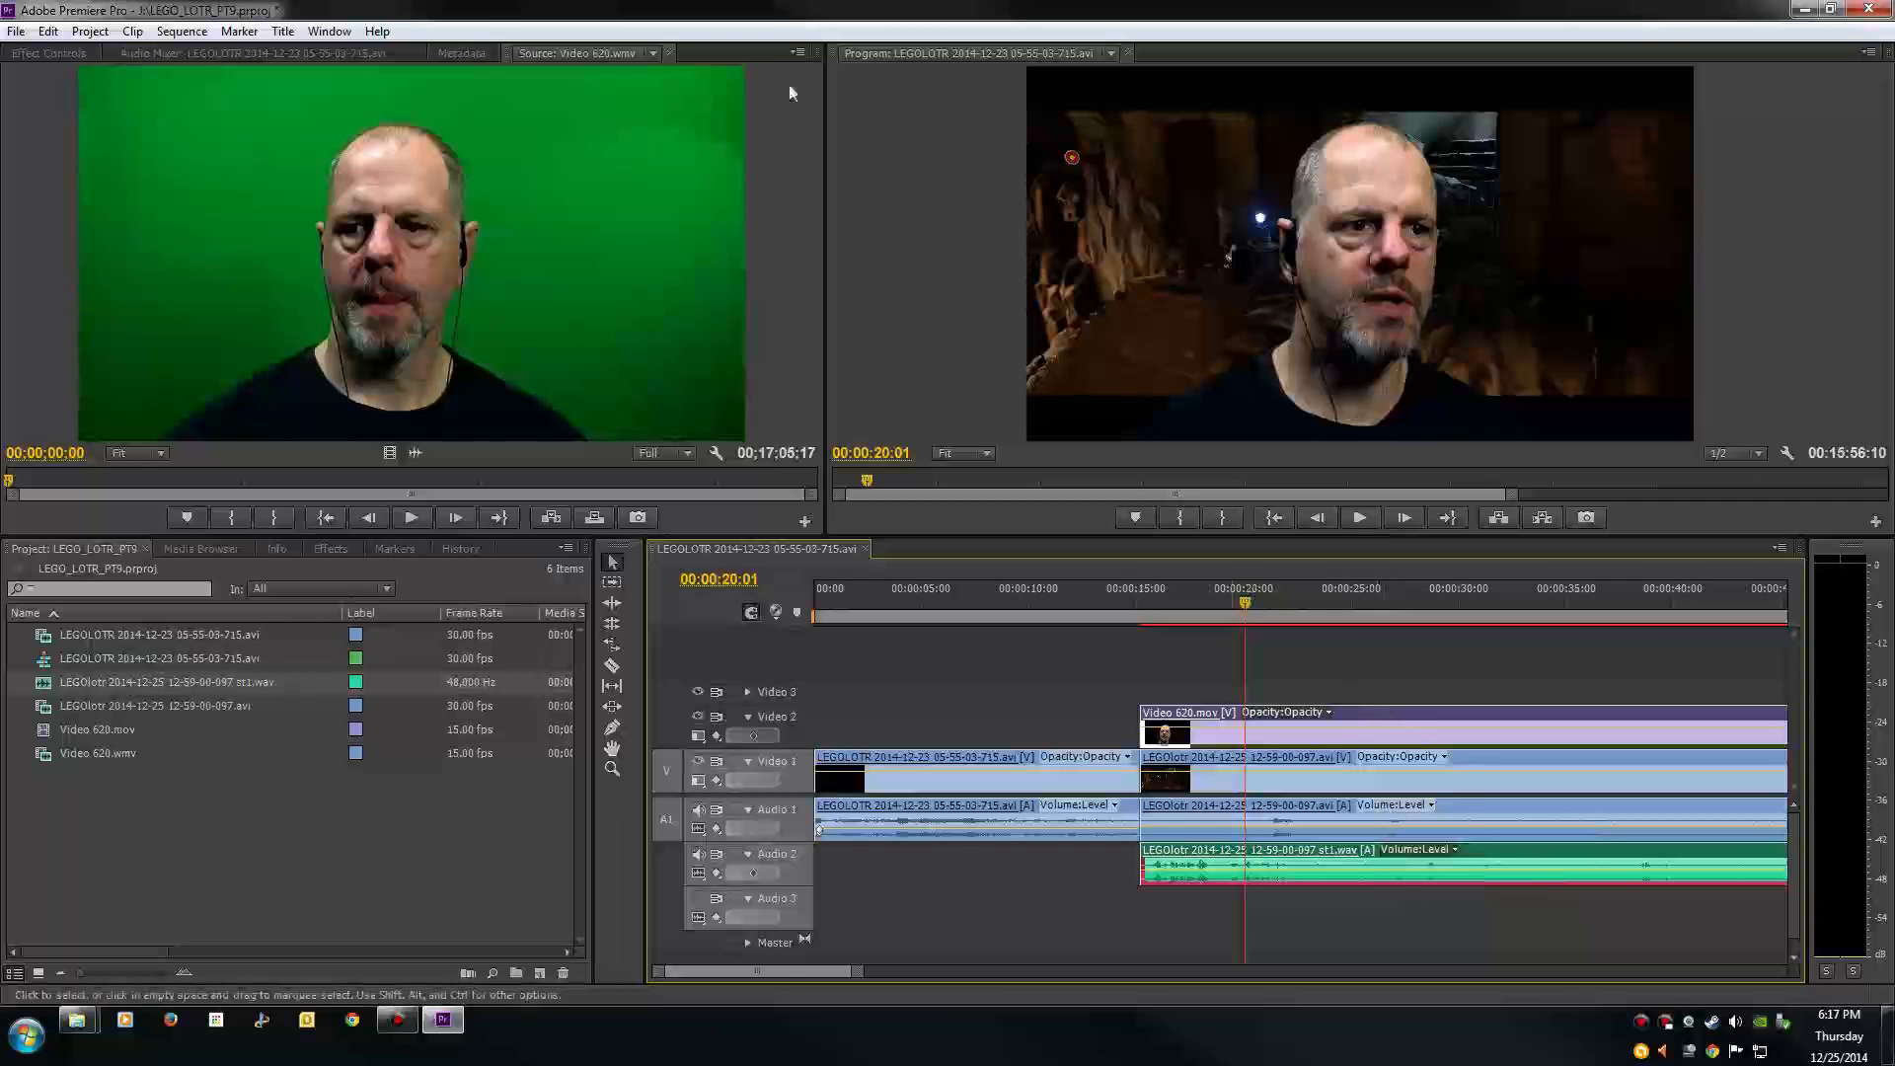
Step: Close the source preview, and set the Video 620.mov clip's Motion position to 1675.2, 996 in its effect controls
{"action": "left_click", "coordinate": [669, 52]}
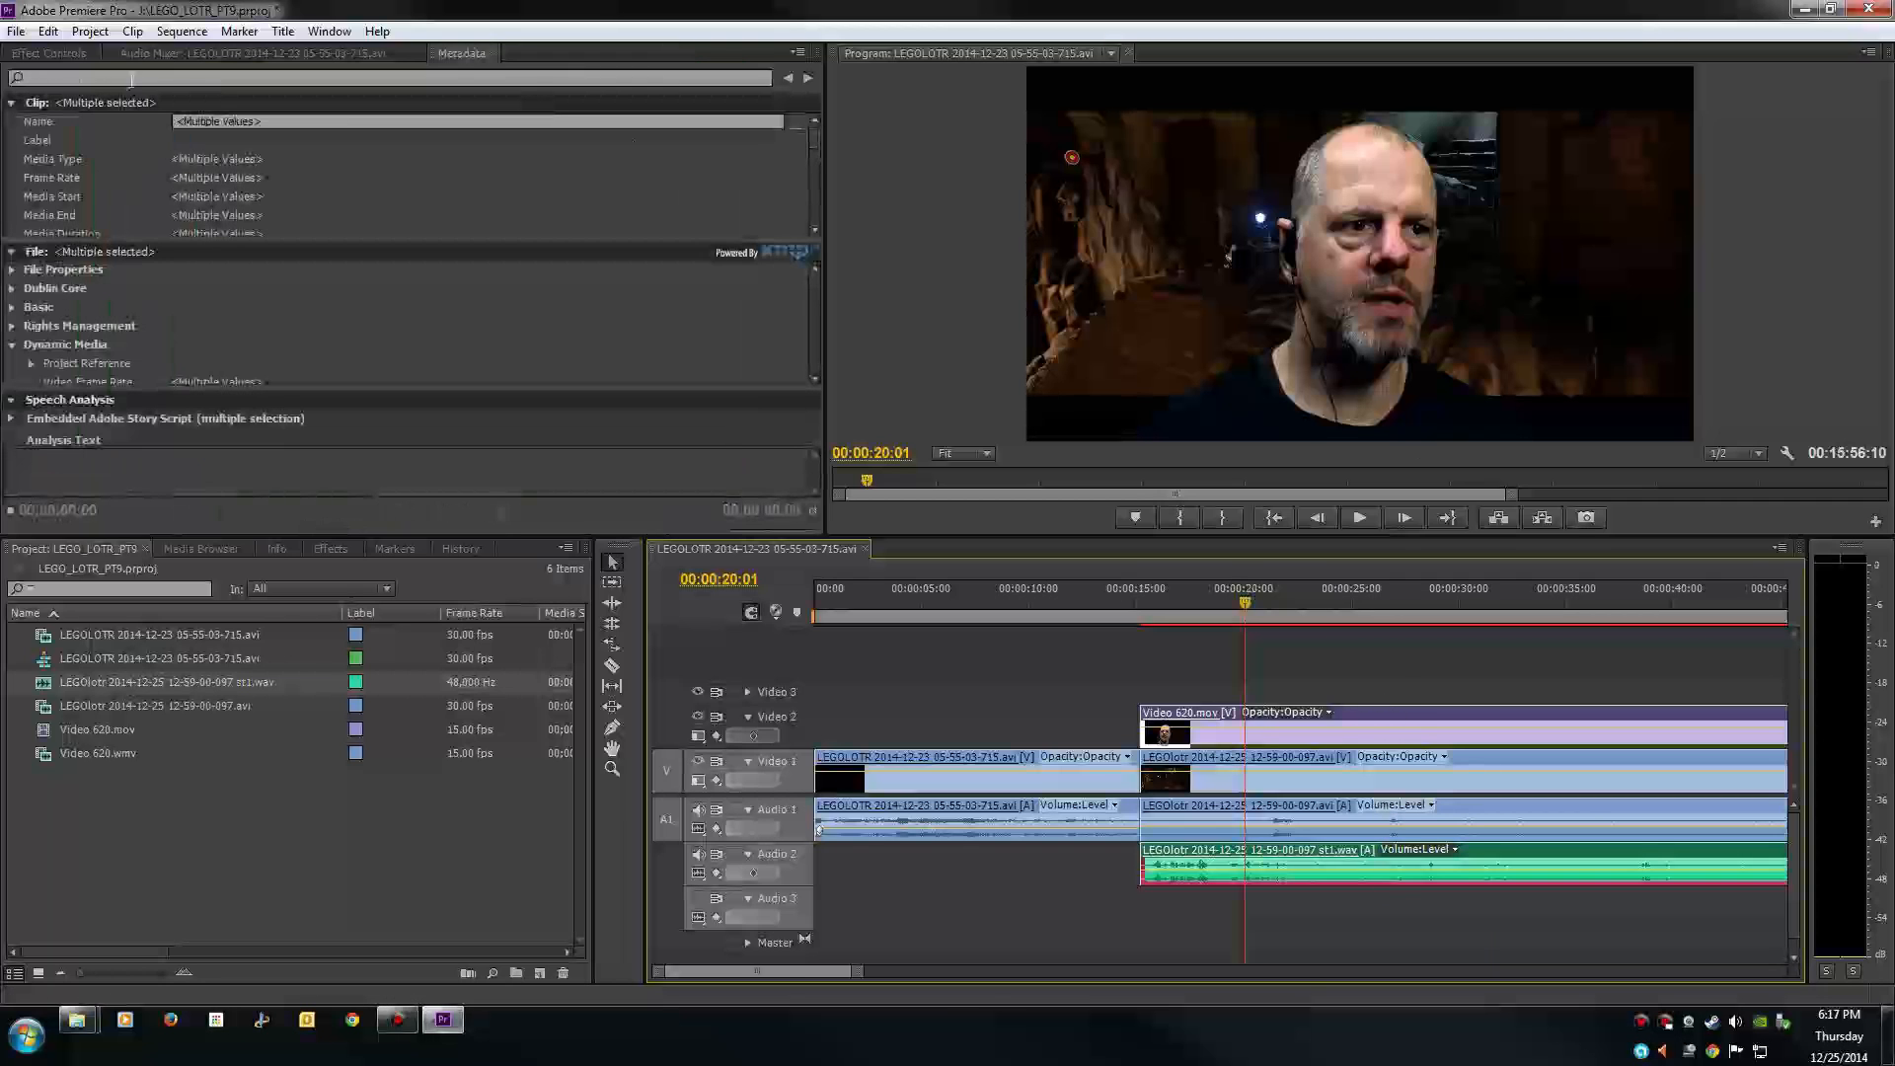
{"action": "left_click", "coordinate": [81, 55]}
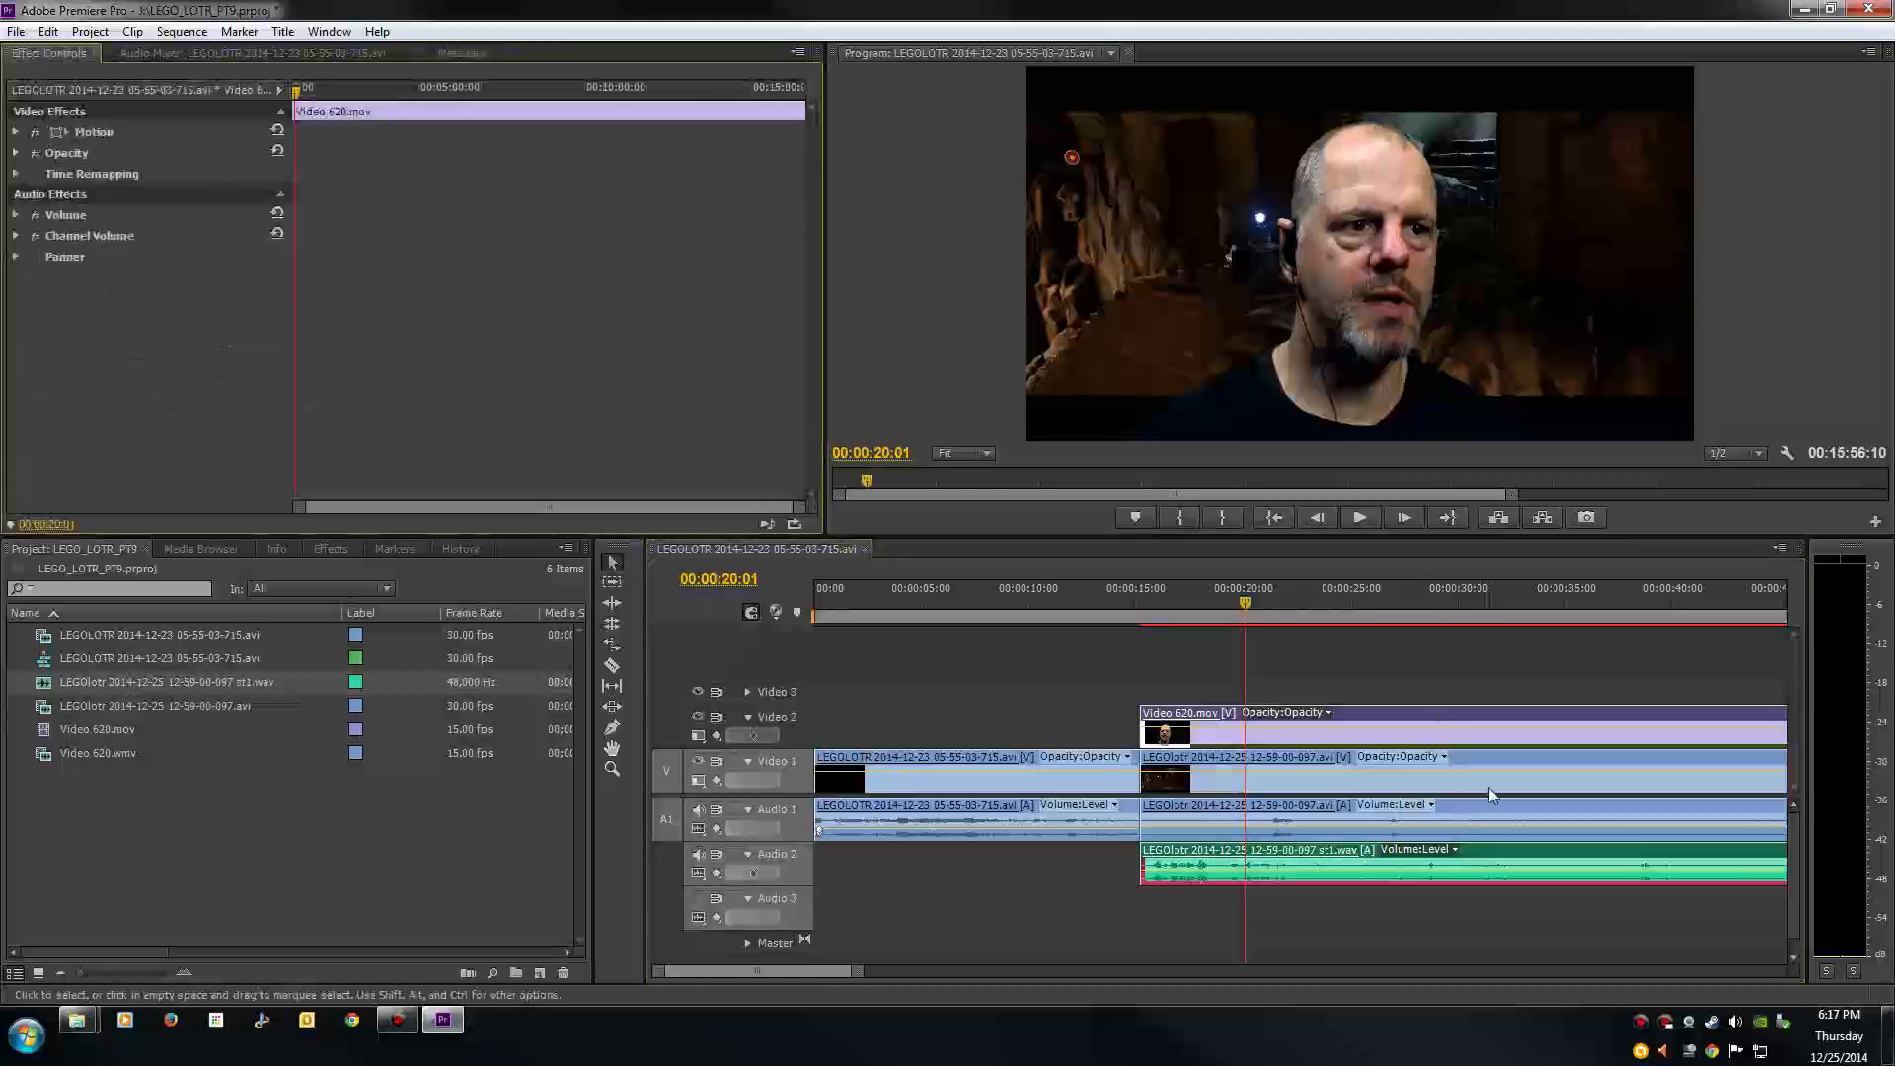
{"action": "left_click", "coordinate": [1501, 712]}
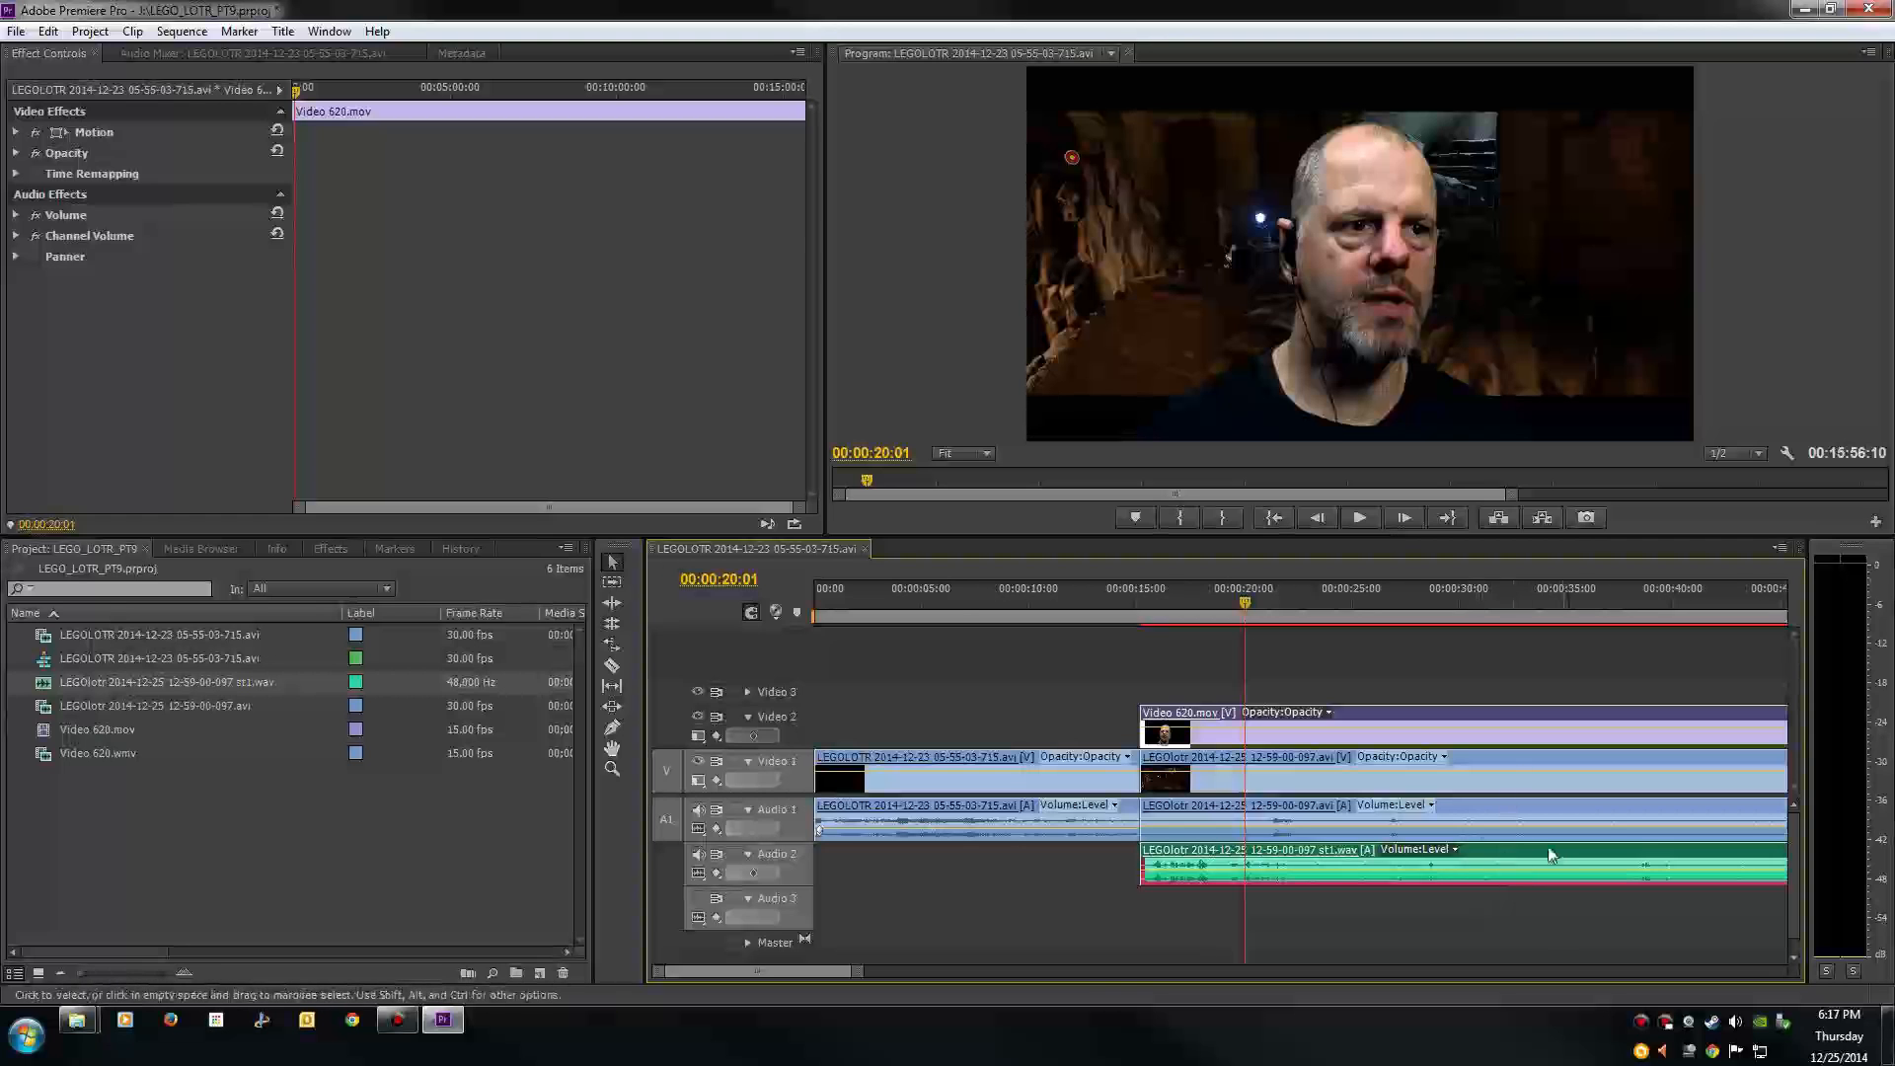
{"action": "left_click", "coordinate": [16, 132]}
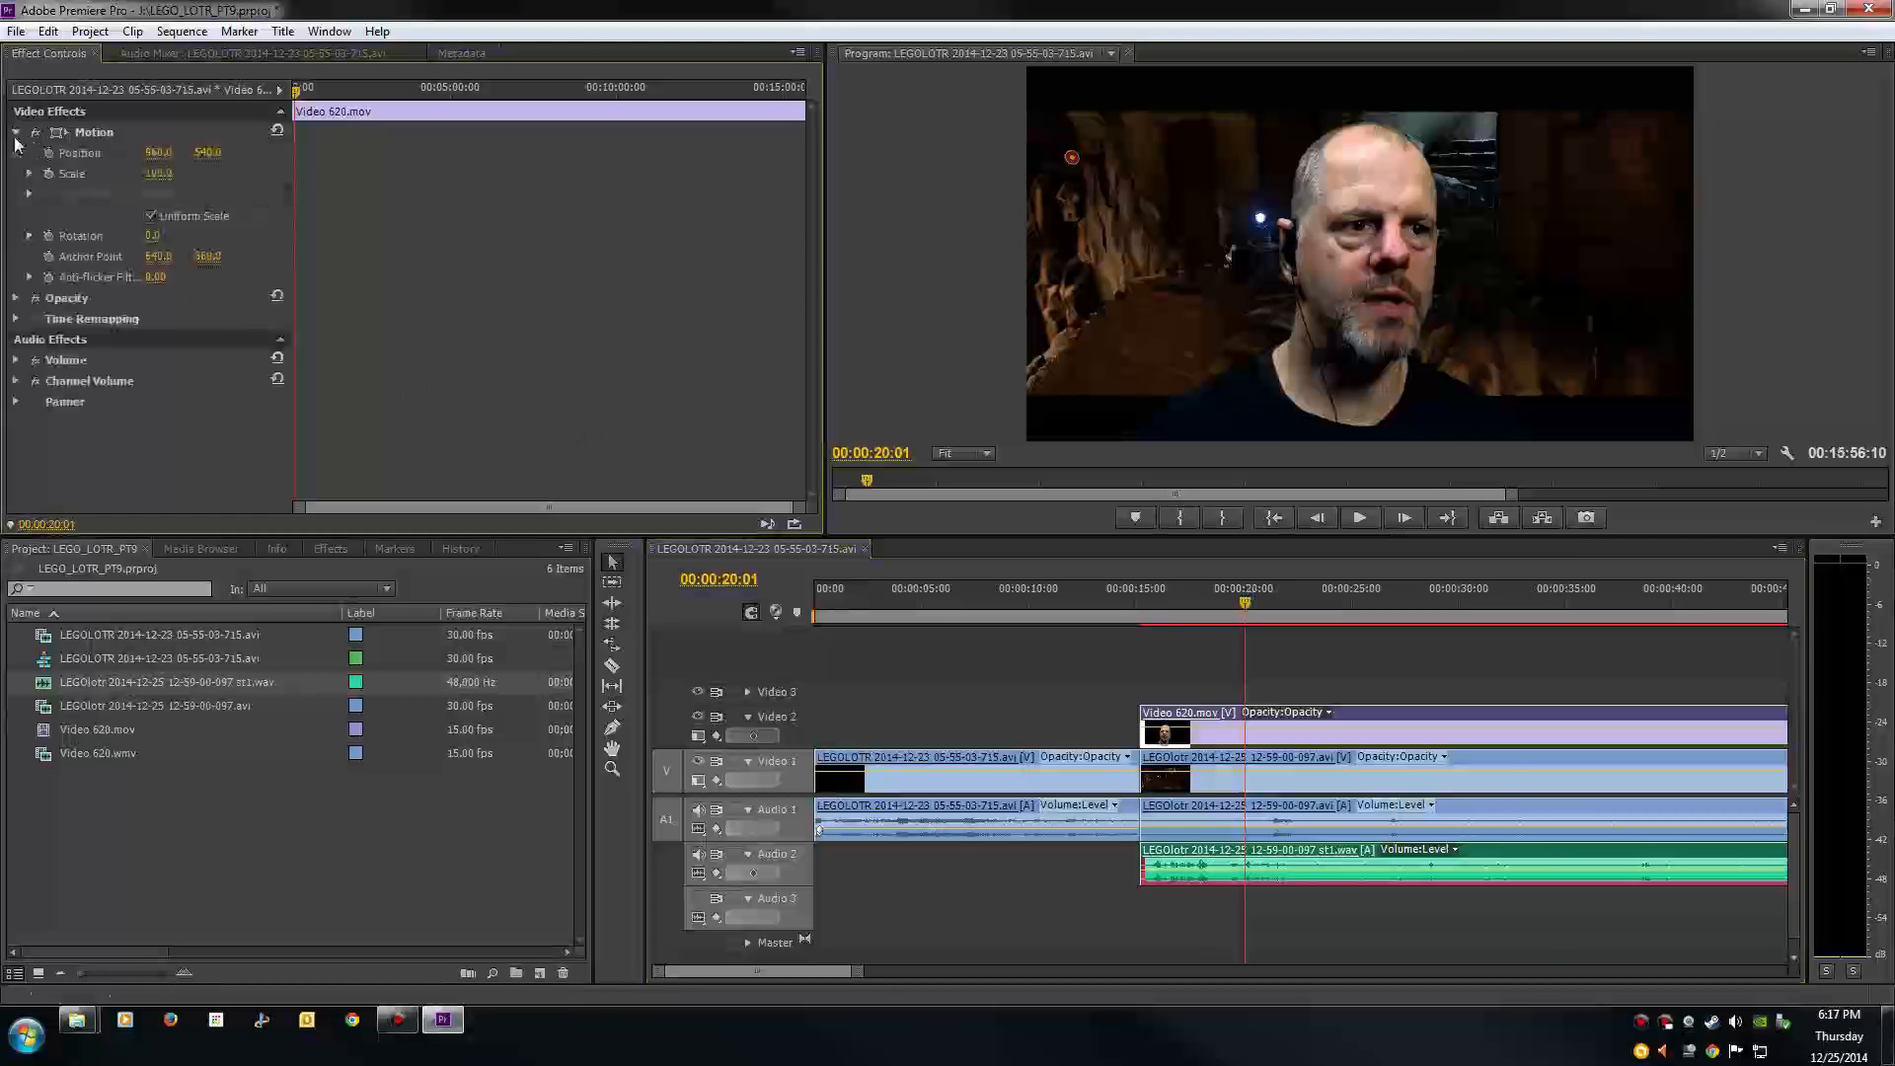
{"action": "left_click", "coordinate": [164, 152]}
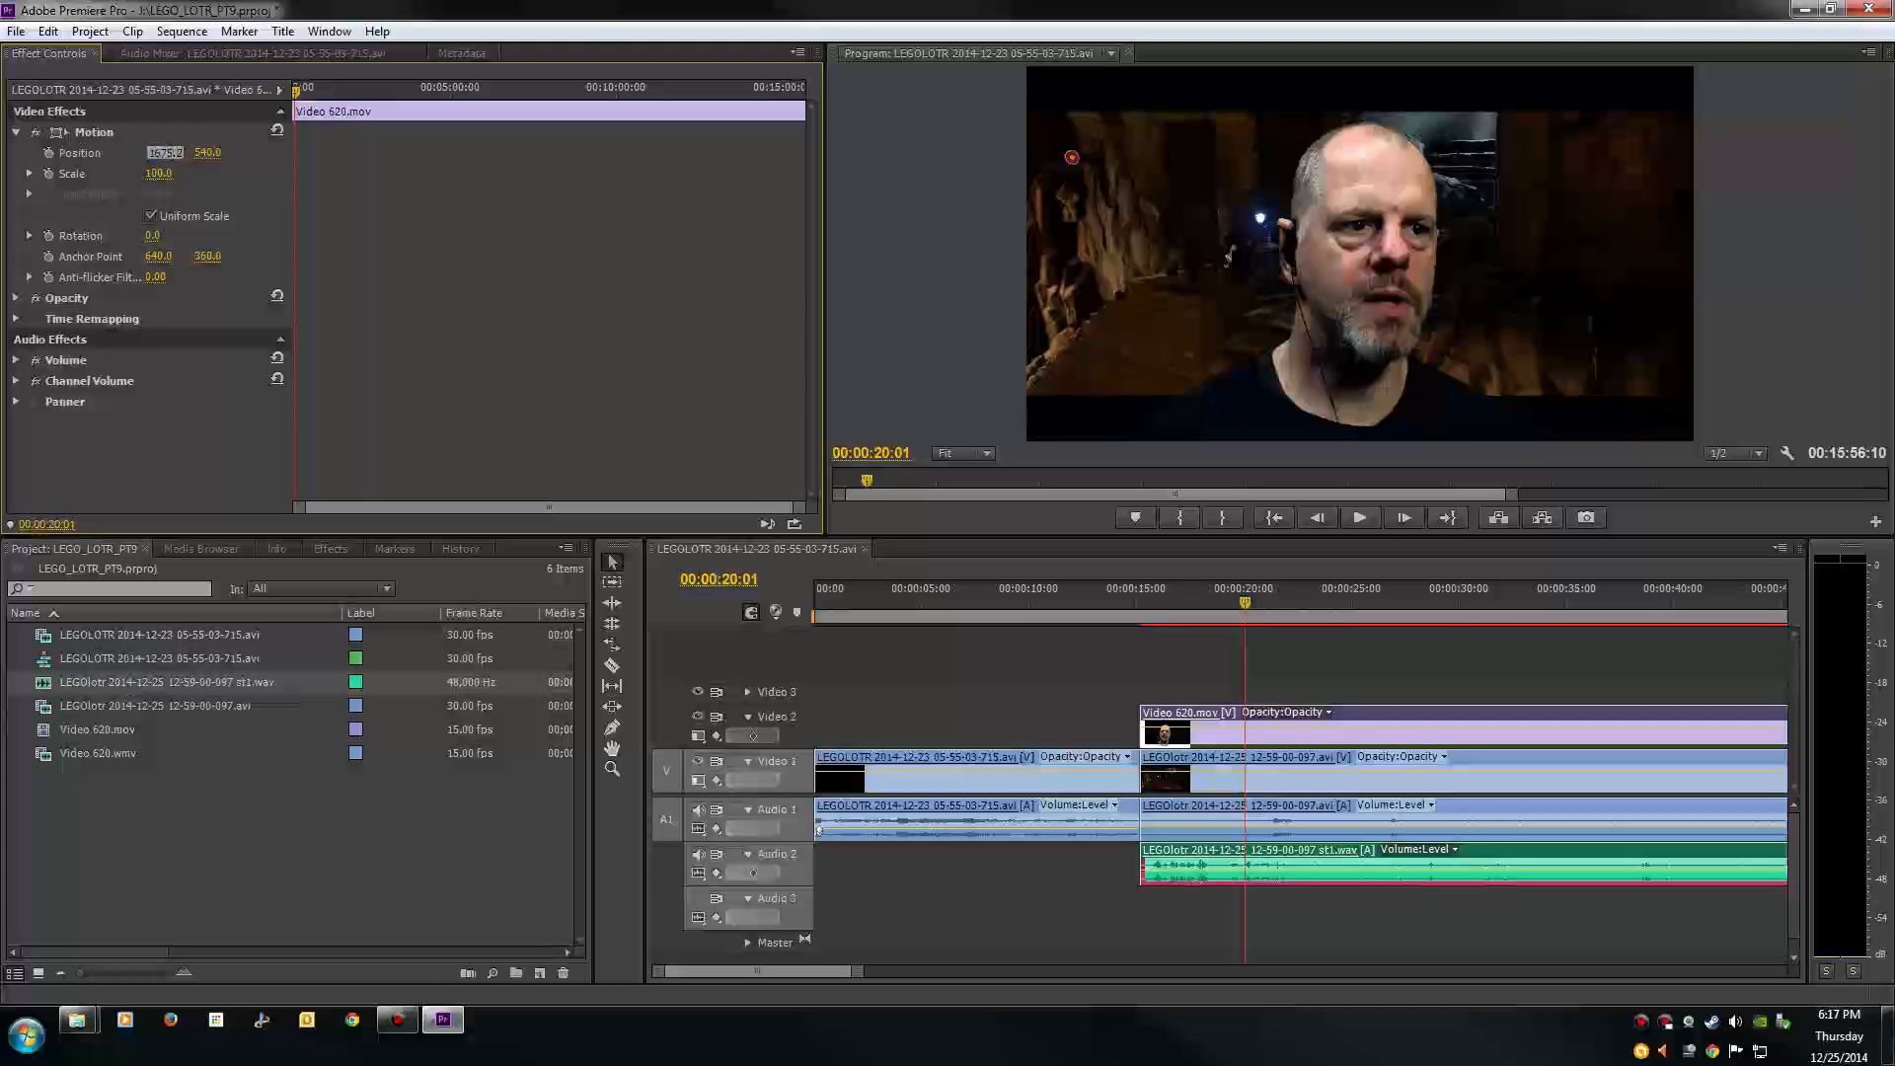
{"action": "type", "text": "1675.2"}
{"action": "key", "text": "Tab"}
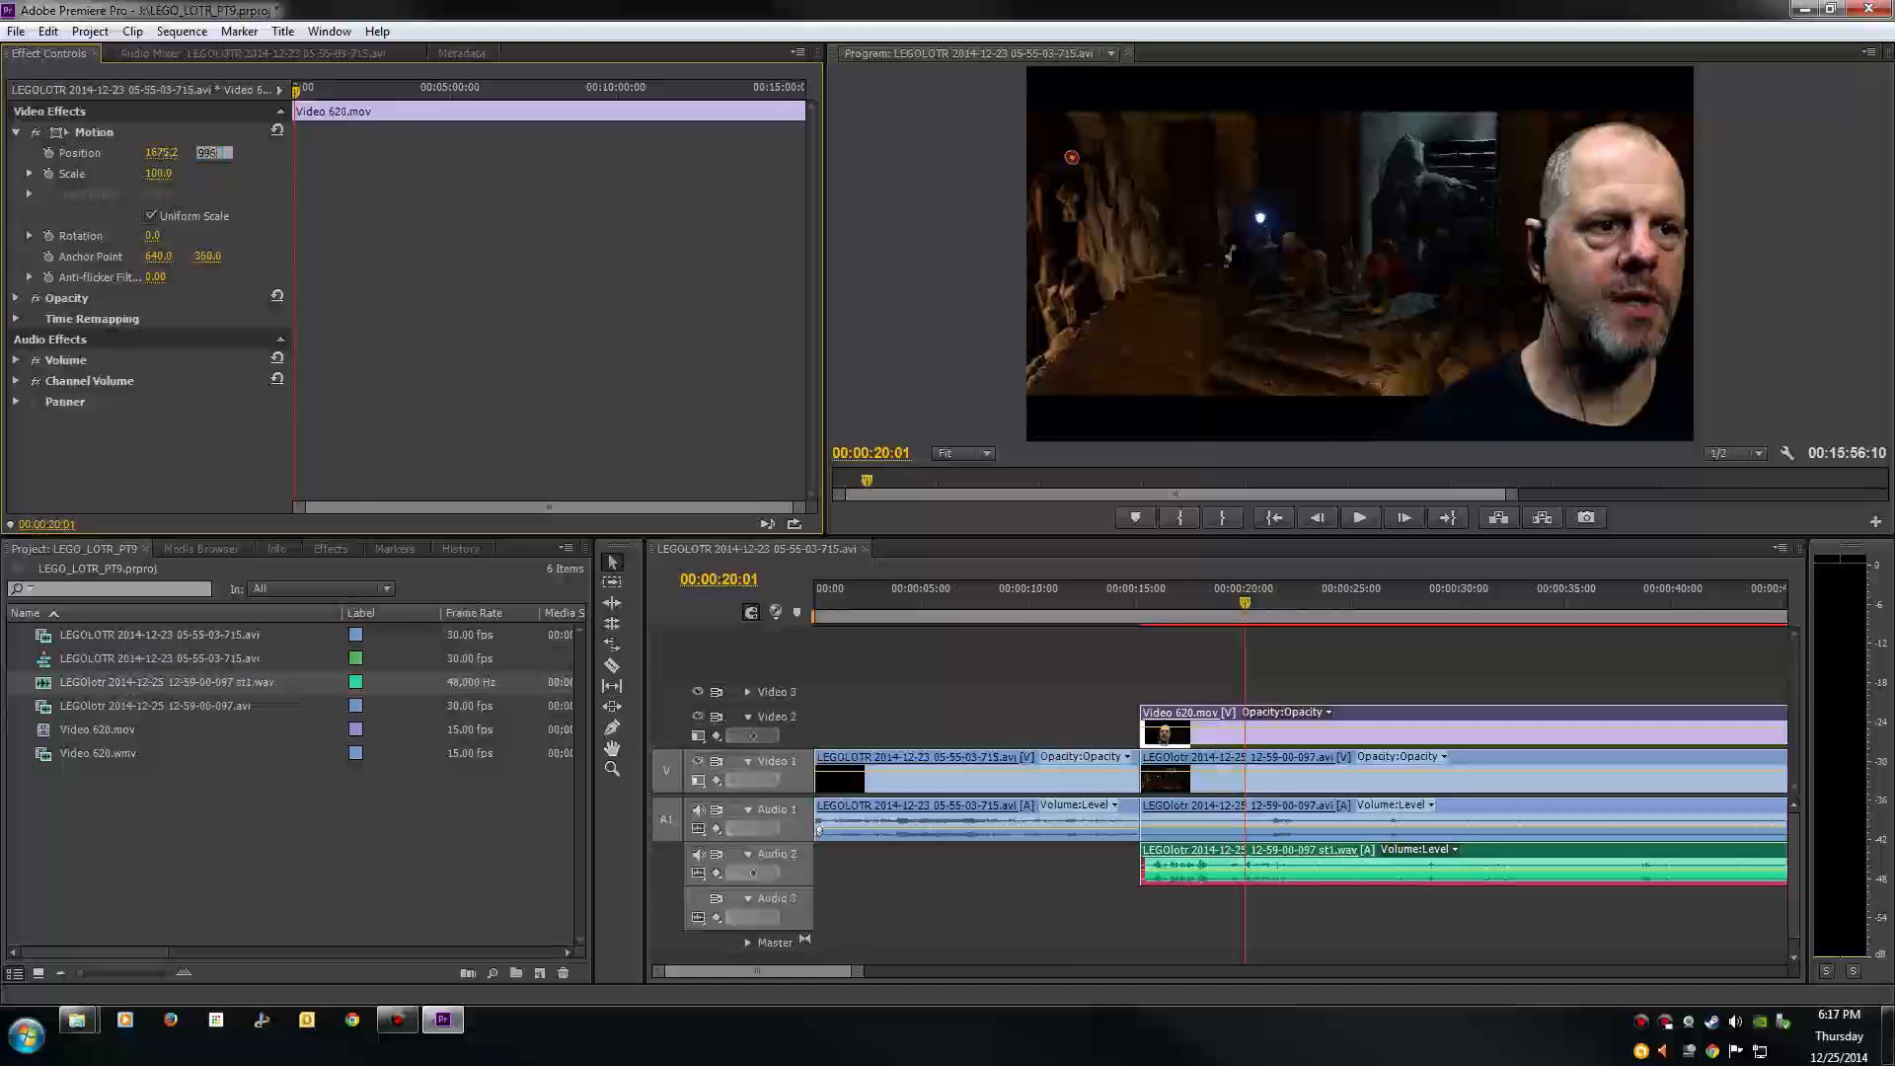
{"action": "type", "text": "996."}
{"action": "key", "text": "Return"}
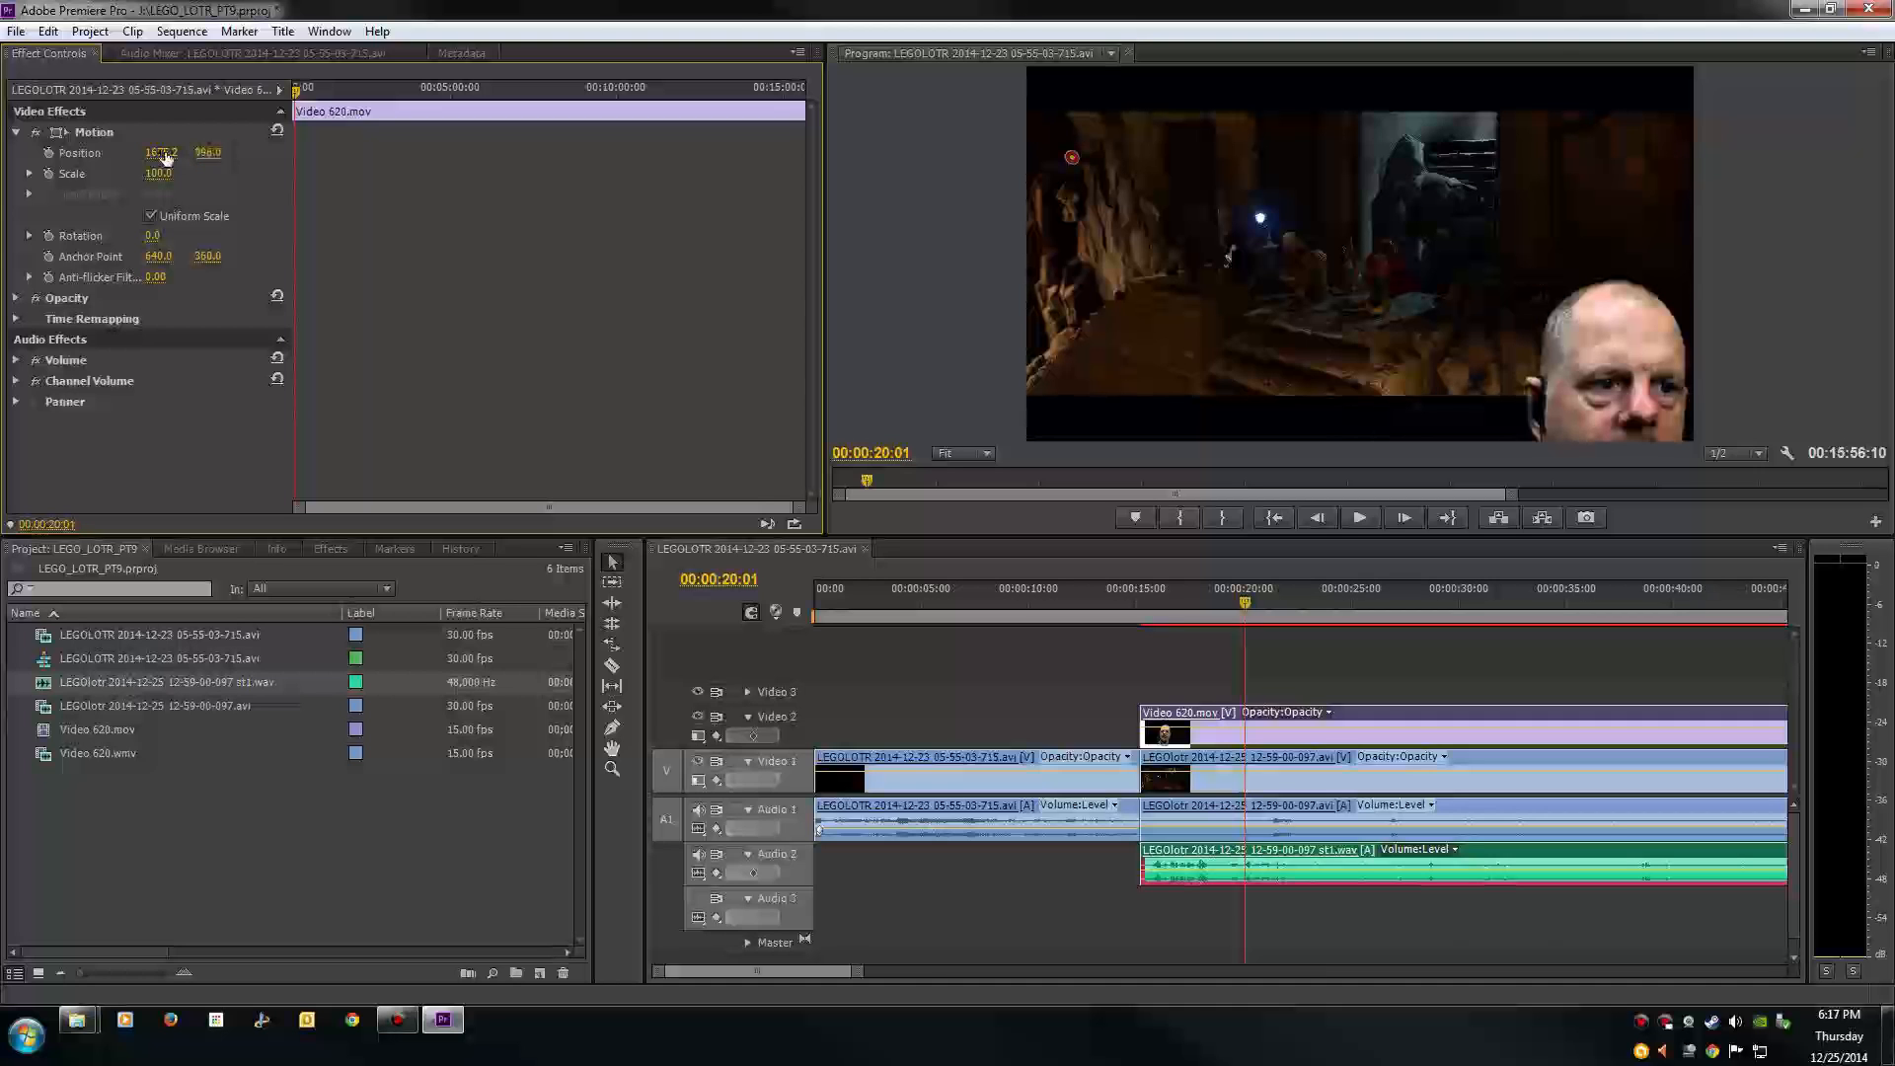
Step: Set the Video 620.mov webcam clip's scale to 15.4
{"action": "left_click", "coordinate": [169, 173]}
{"action": "type", "text": "15.4"}
{"action": "key", "text": "Return"}
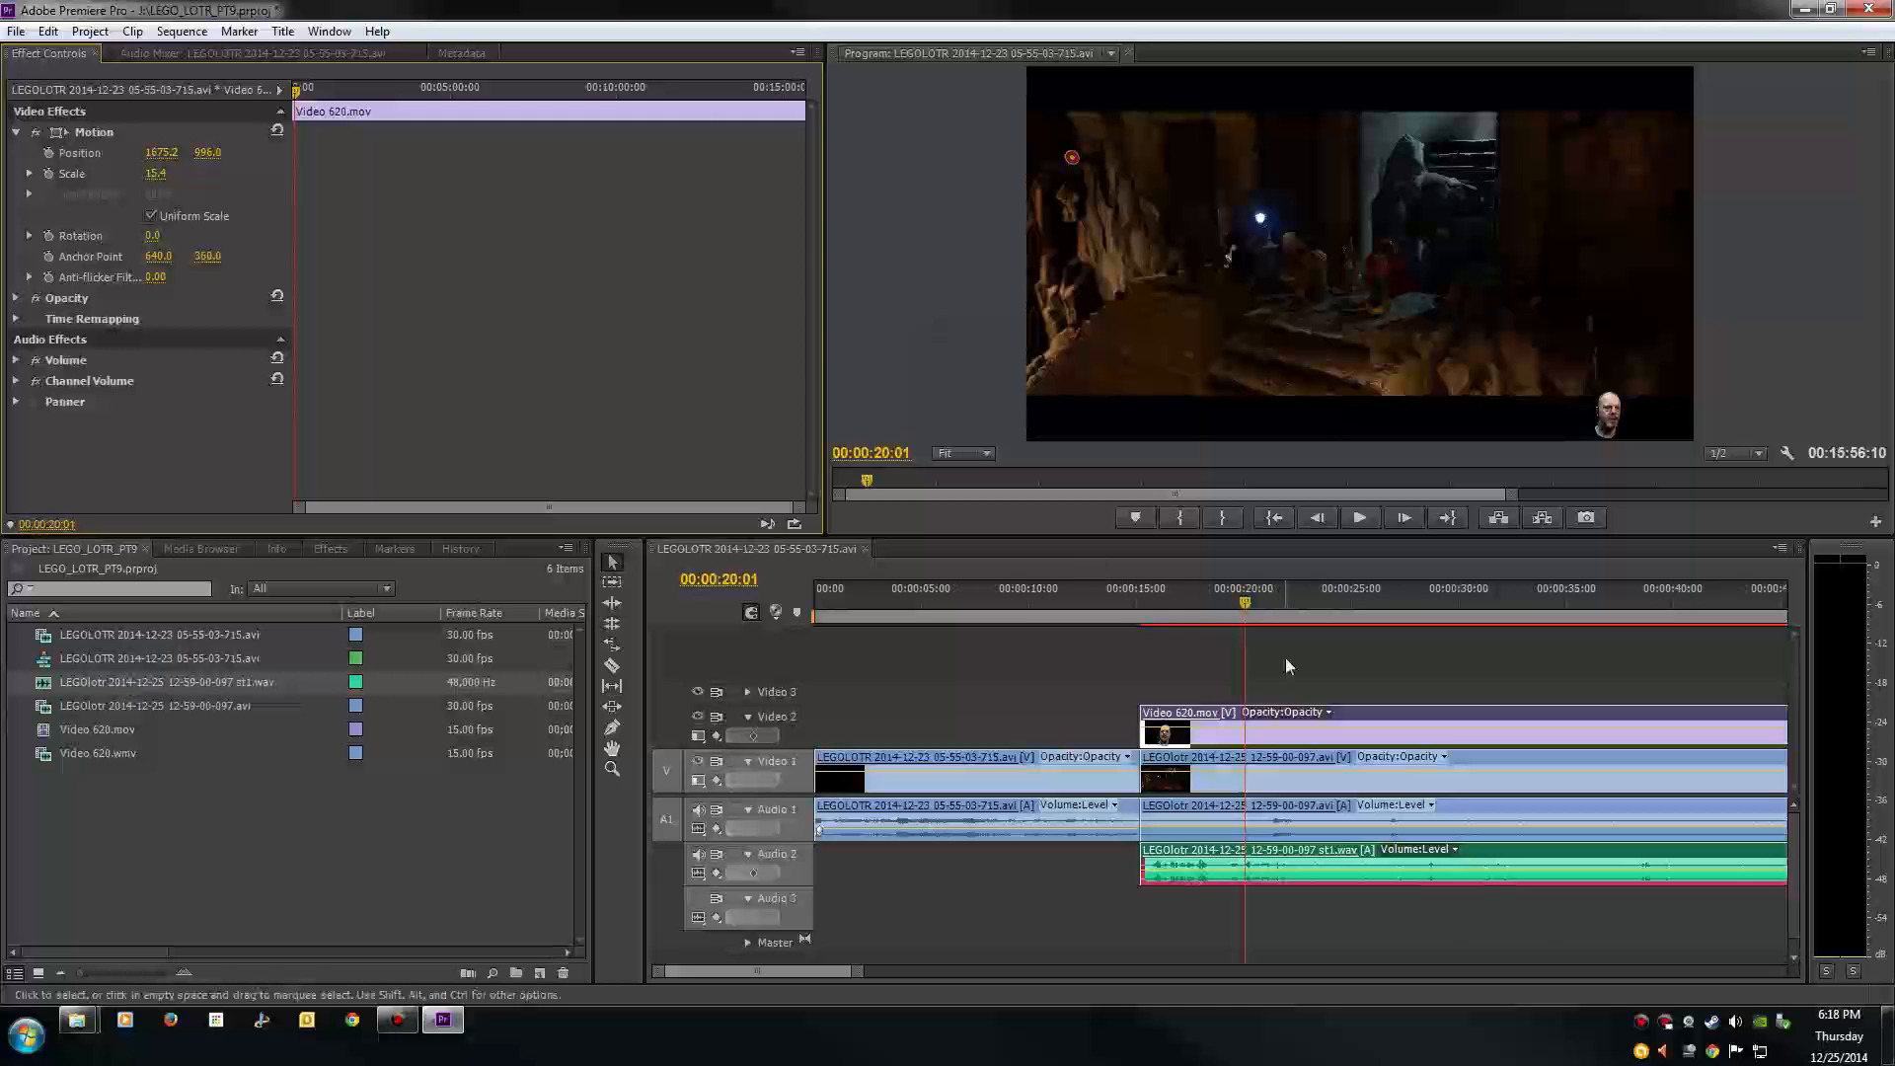
{"action": "left_click", "coordinate": [1366, 715]}
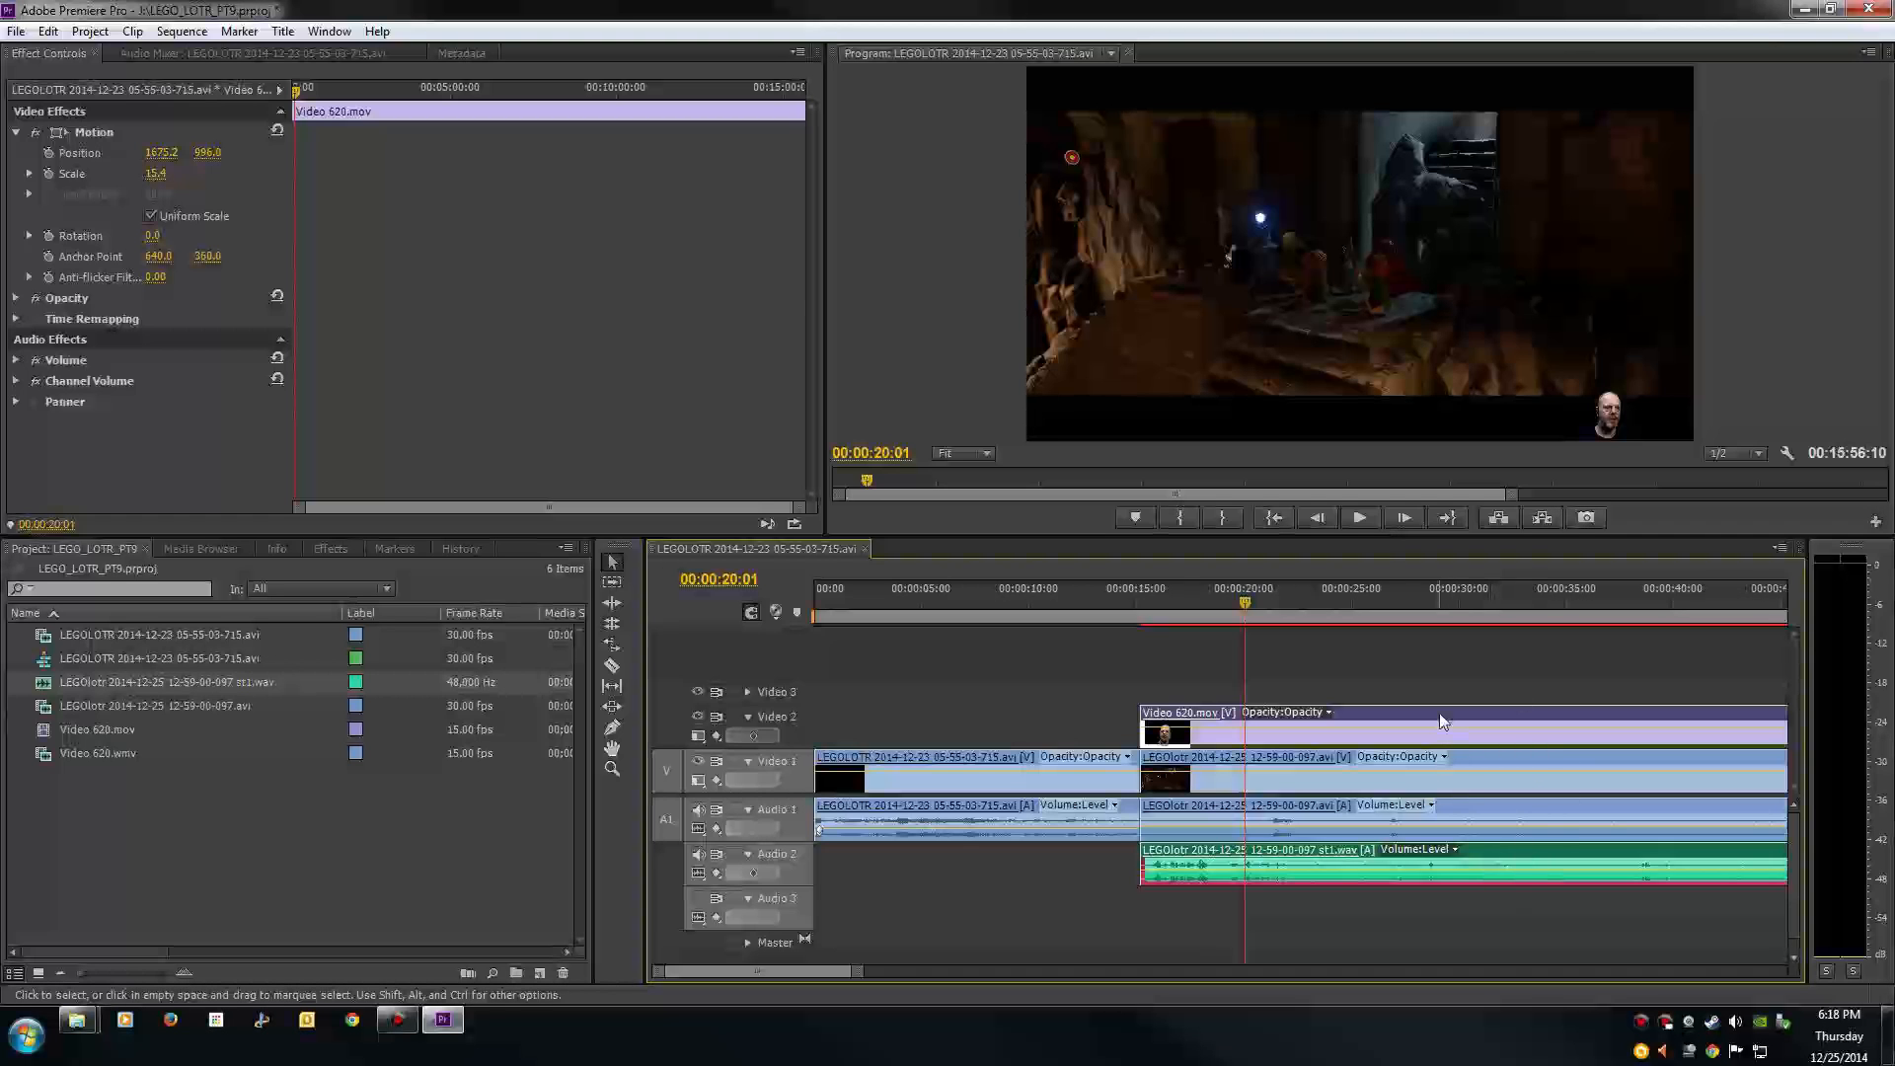
Step: Apply Cross Dissolve to the join on Video 1 and to the start of the Video 2 webcam clip, shortening the latter to 15 frames
{"action": "left_click_drag", "start_coordinate": [1246, 598], "coordinate": [1135, 602]}
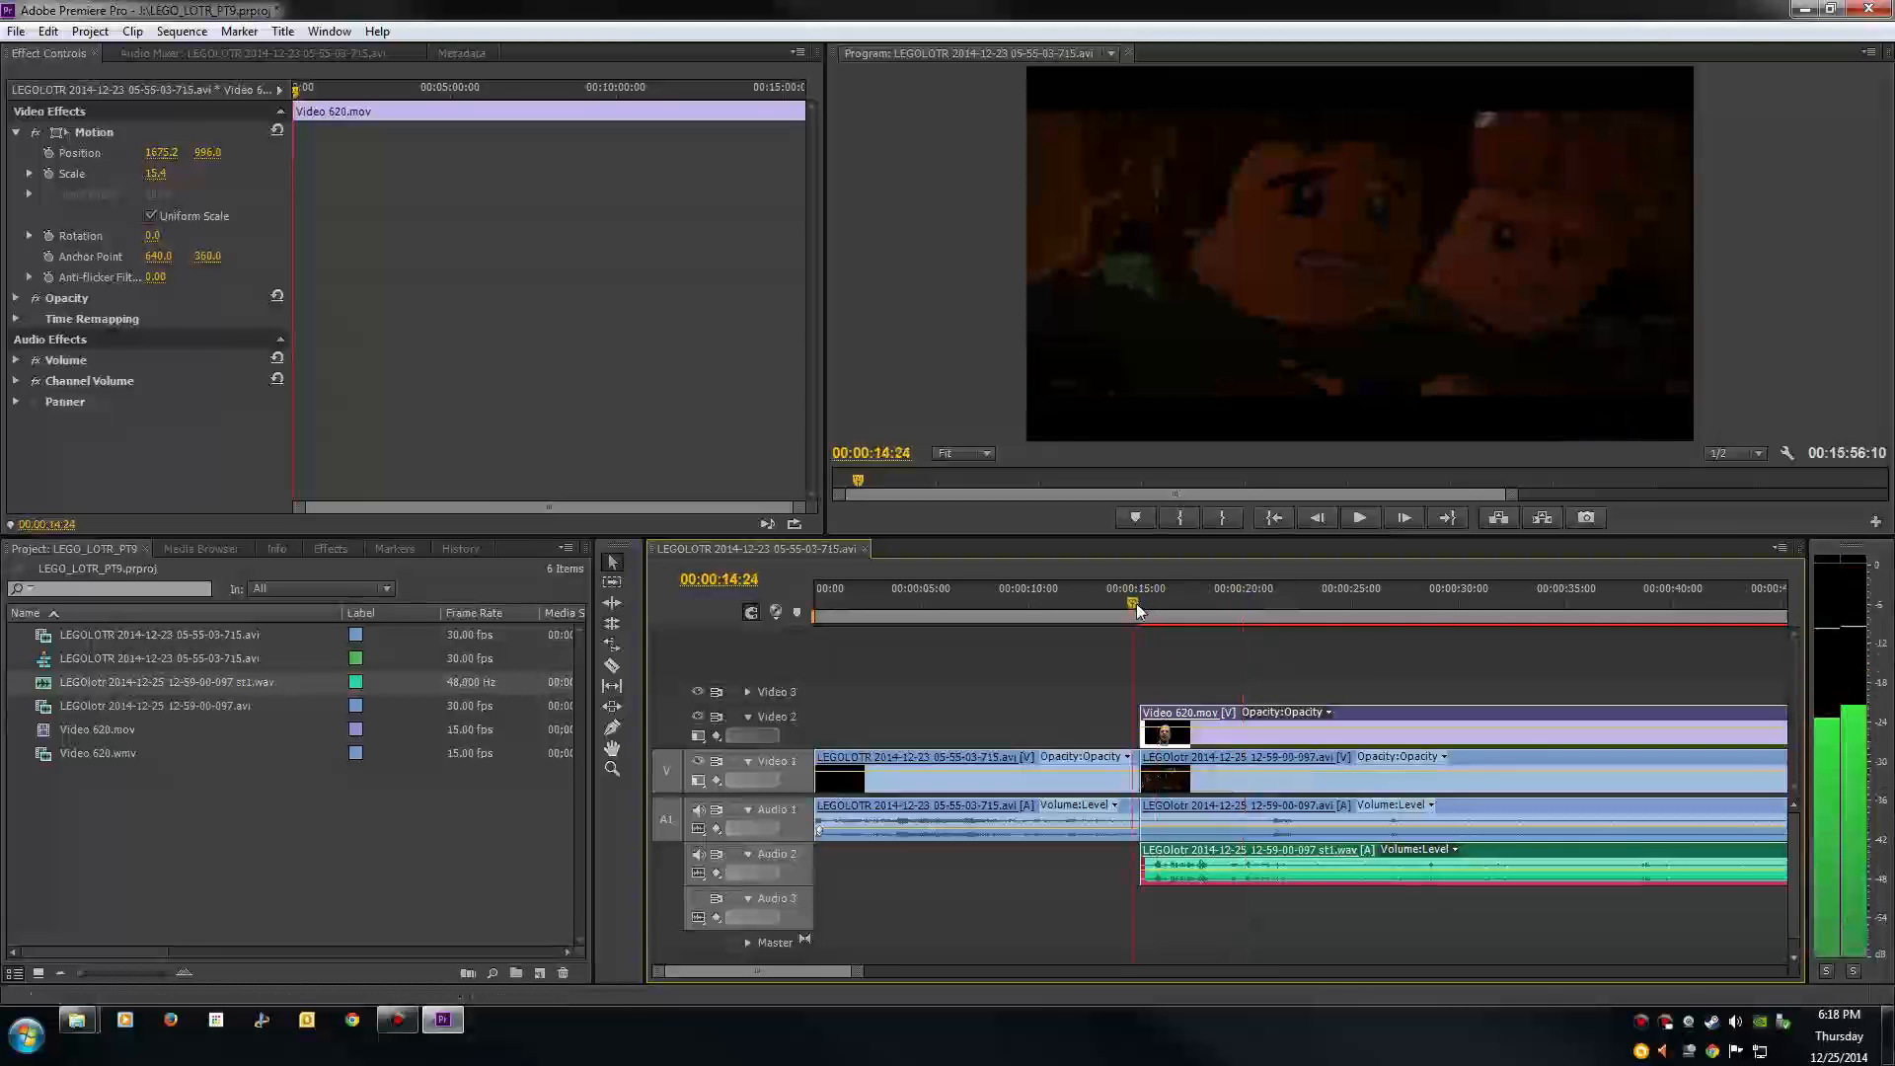
{"action": "left_click_drag", "start_coordinate": [859, 980], "coordinate": [784, 980]}
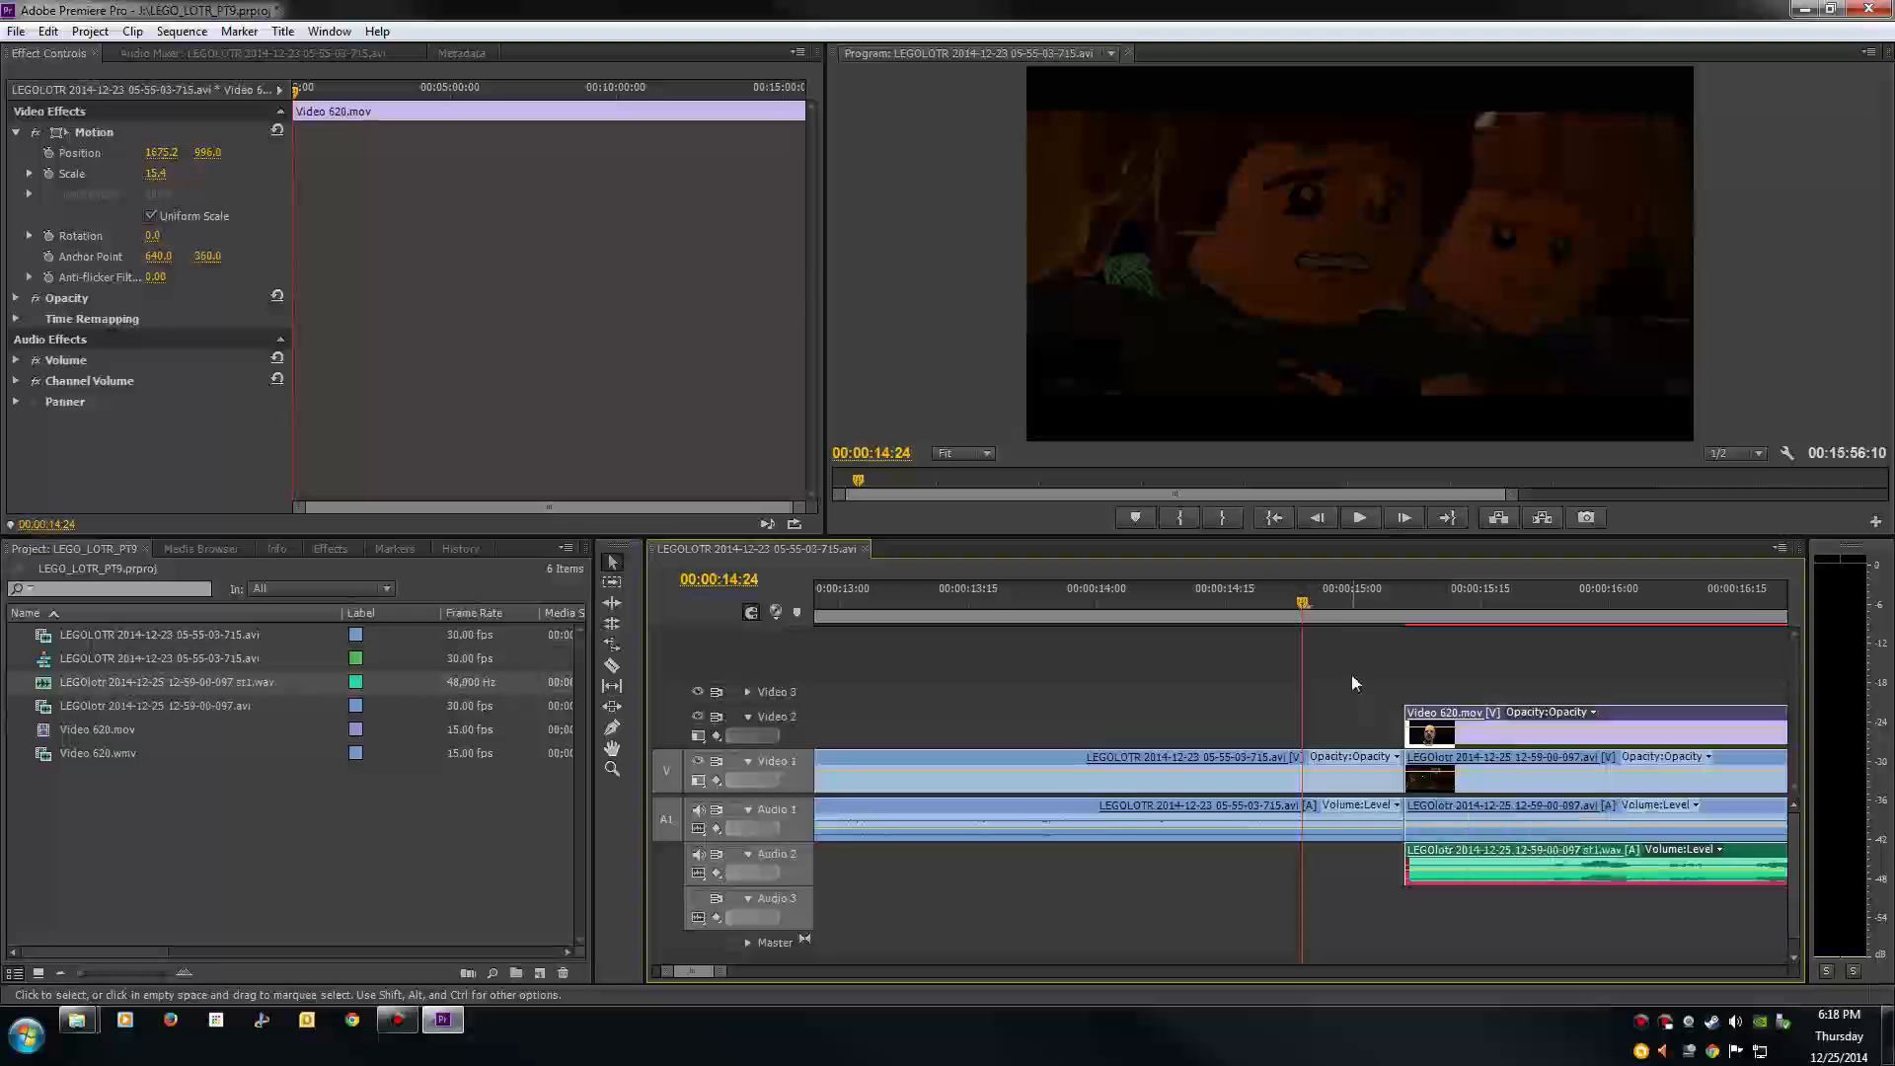
{"action": "left_click", "coordinate": [1360, 605]}
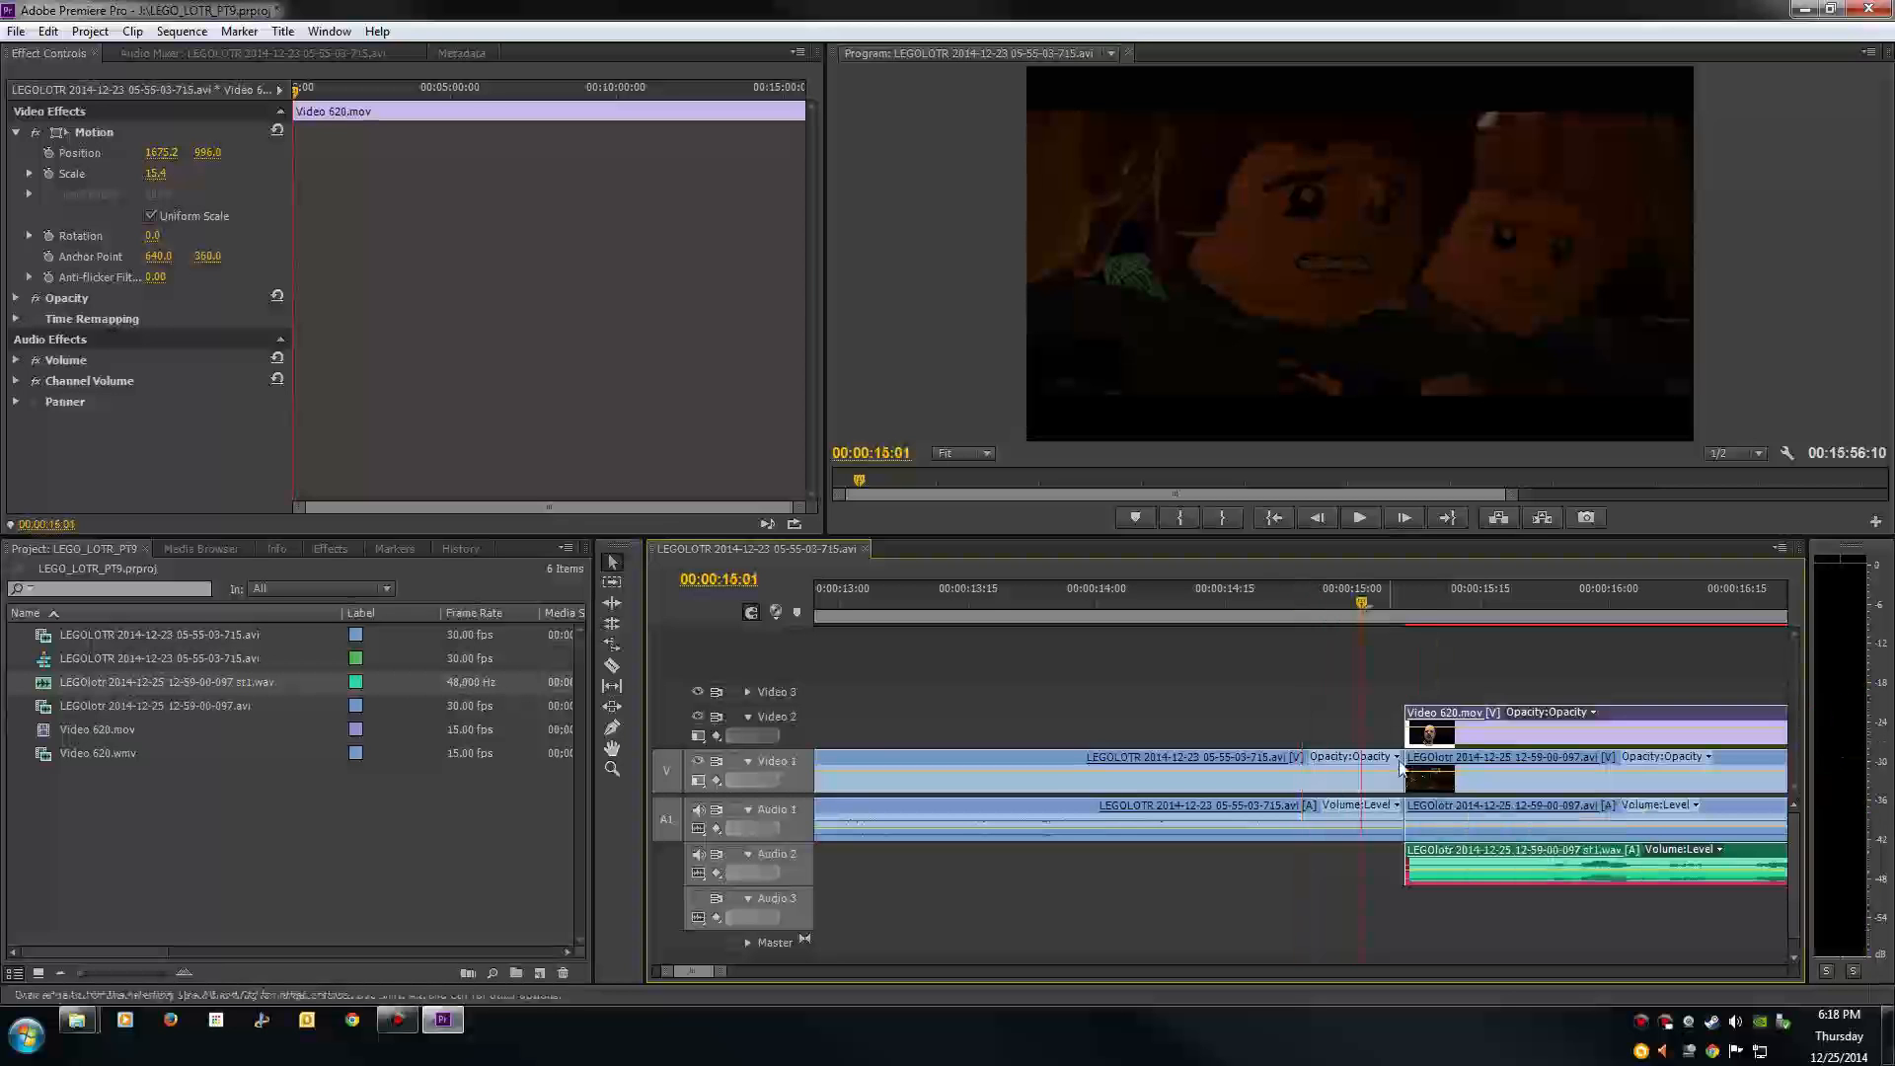
{"action": "left_click", "coordinate": [333, 548]}
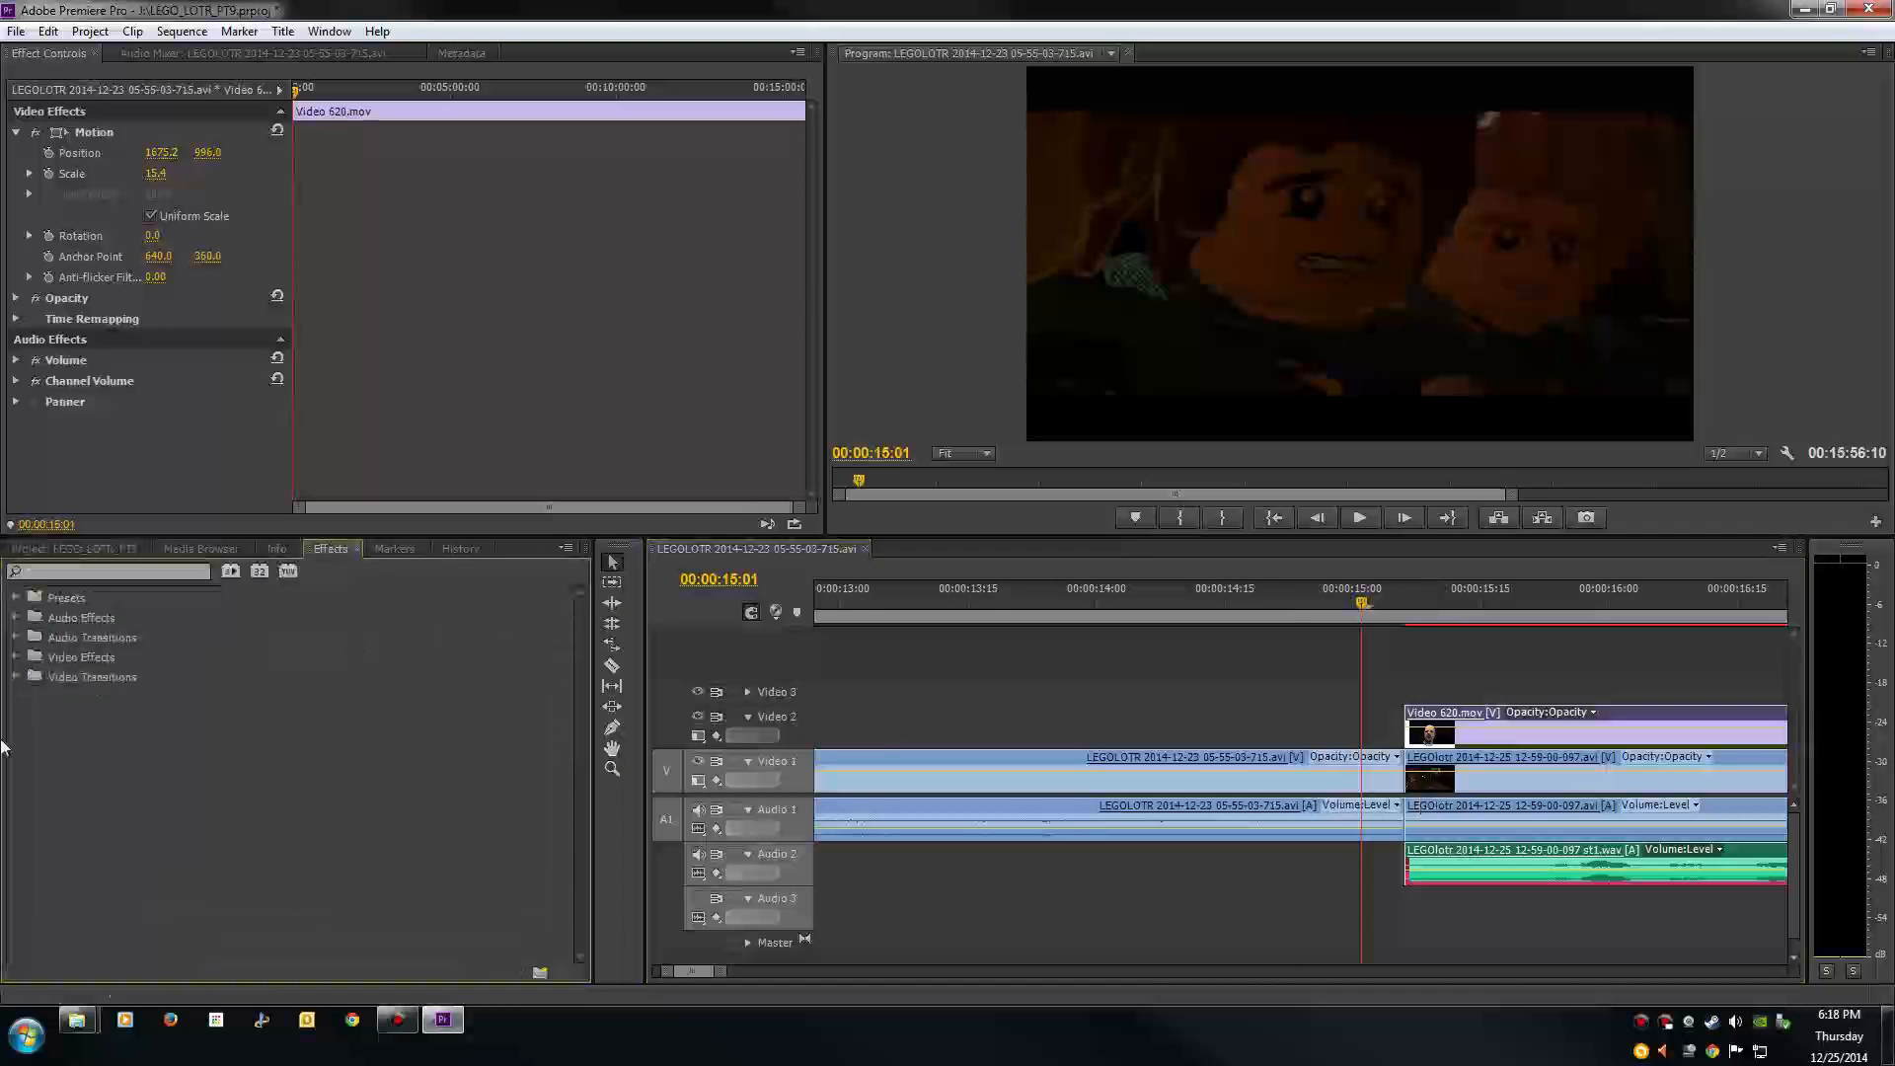
{"action": "left_click", "coordinate": [16, 678]}
{"action": "left_click", "coordinate": [26, 715]}
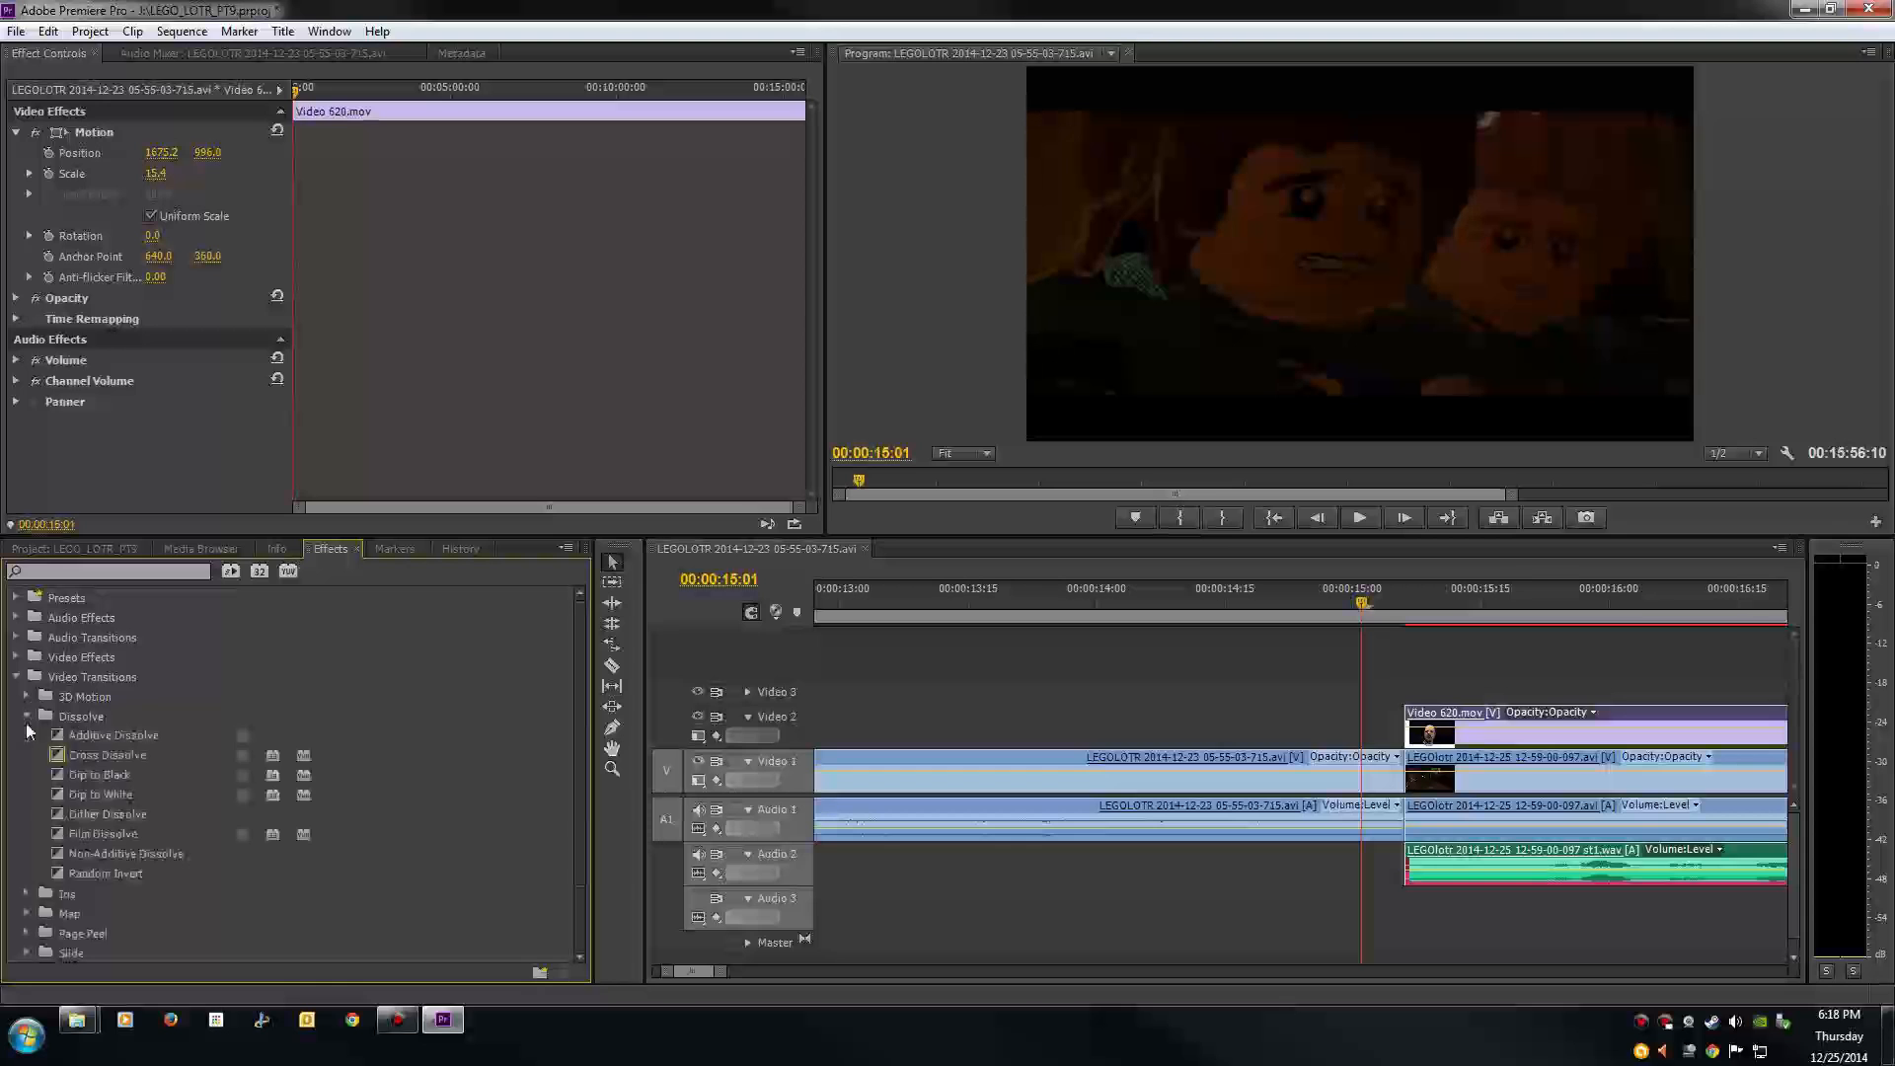
{"action": "left_click_drag", "start_coordinate": [99, 756], "coordinate": [1406, 789]}
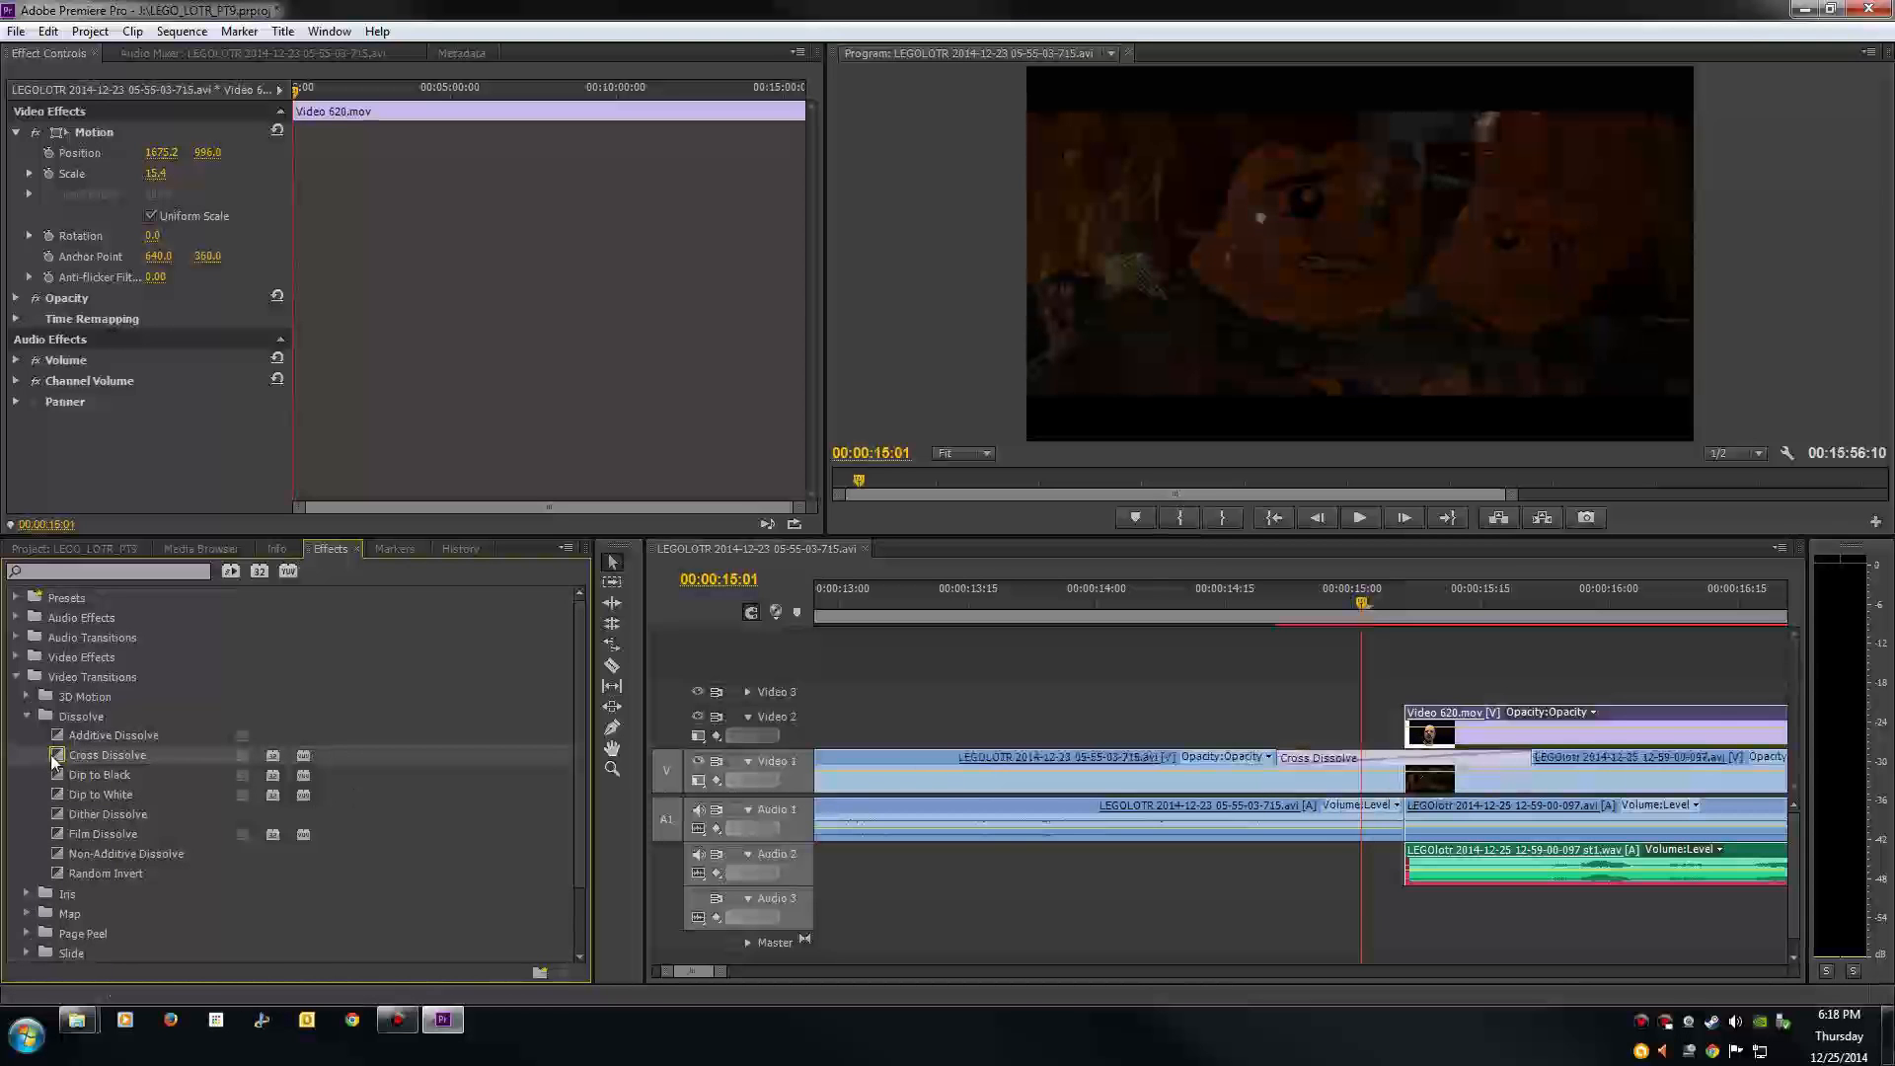
{"action": "left_click_drag", "start_coordinate": [738, 741], "coordinate": [1407, 736]}
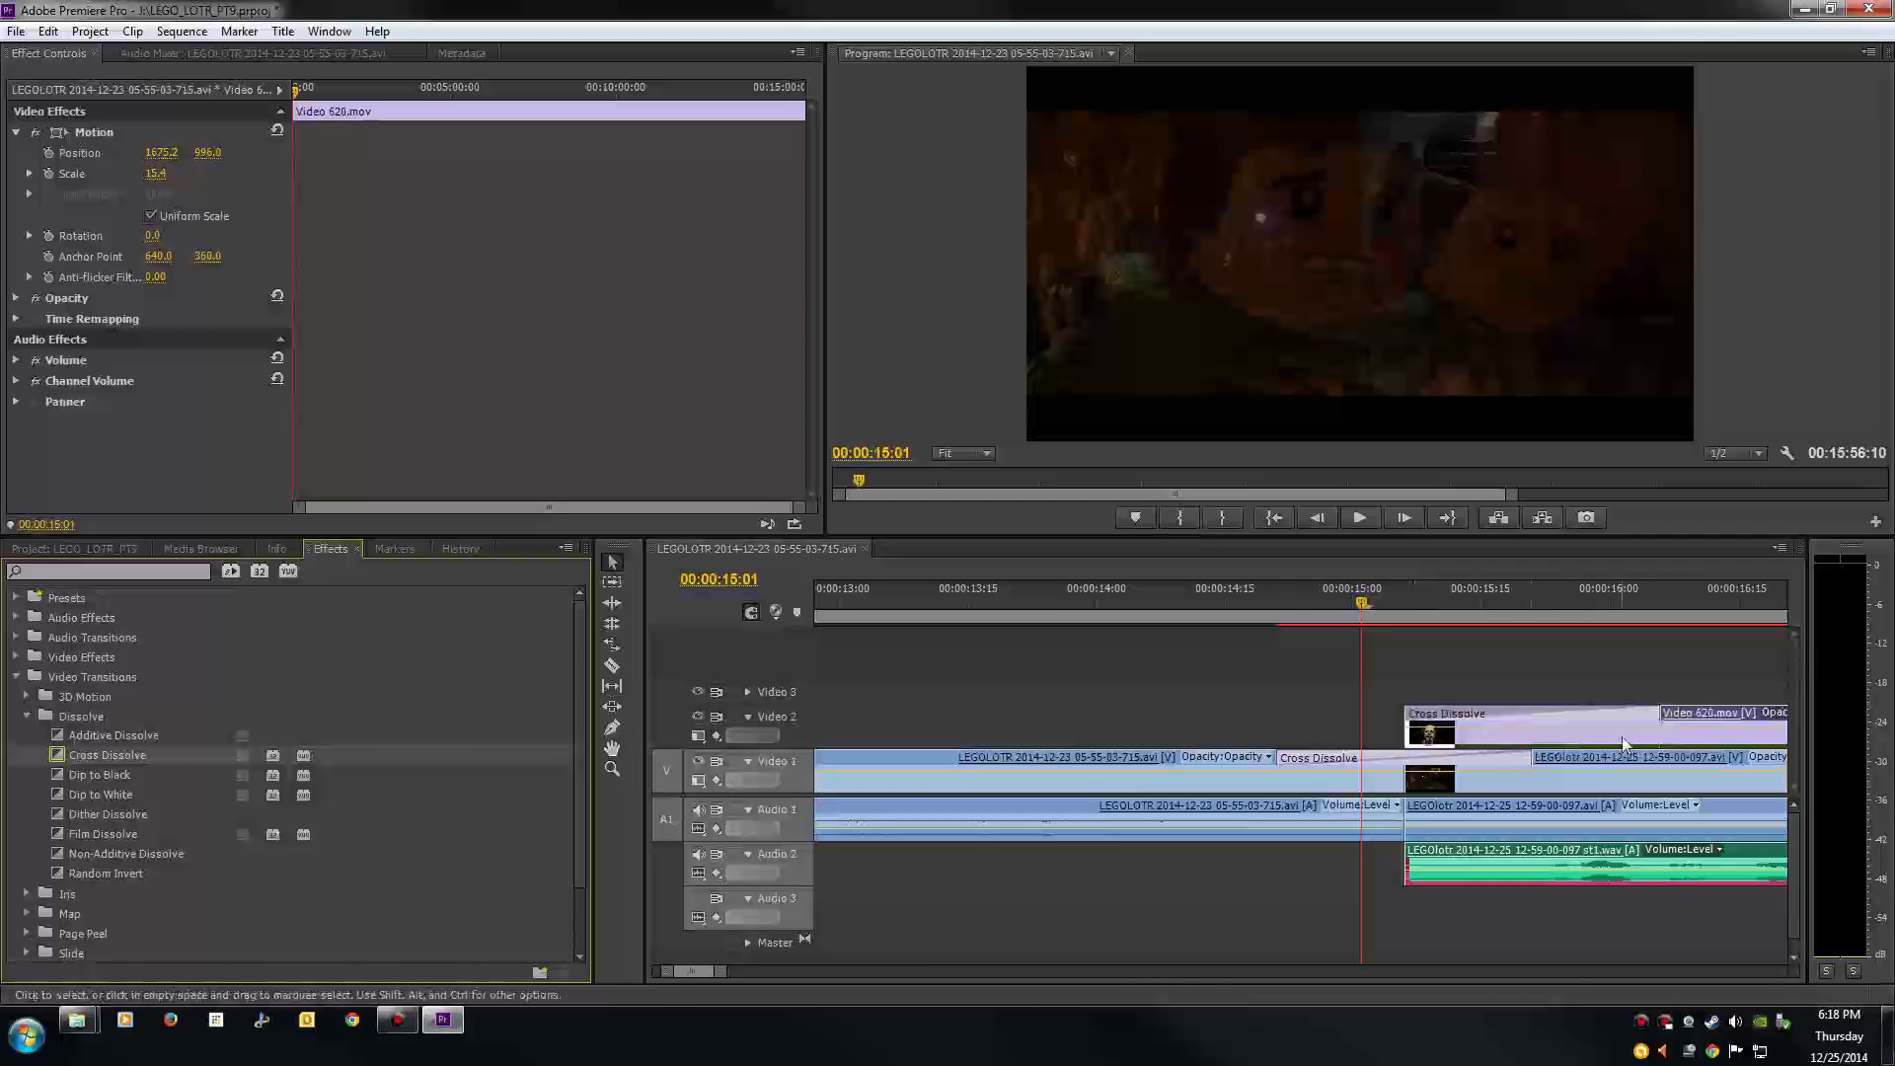
{"action": "left_click_drag", "start_coordinate": [1659, 726], "coordinate": [1530, 733]}
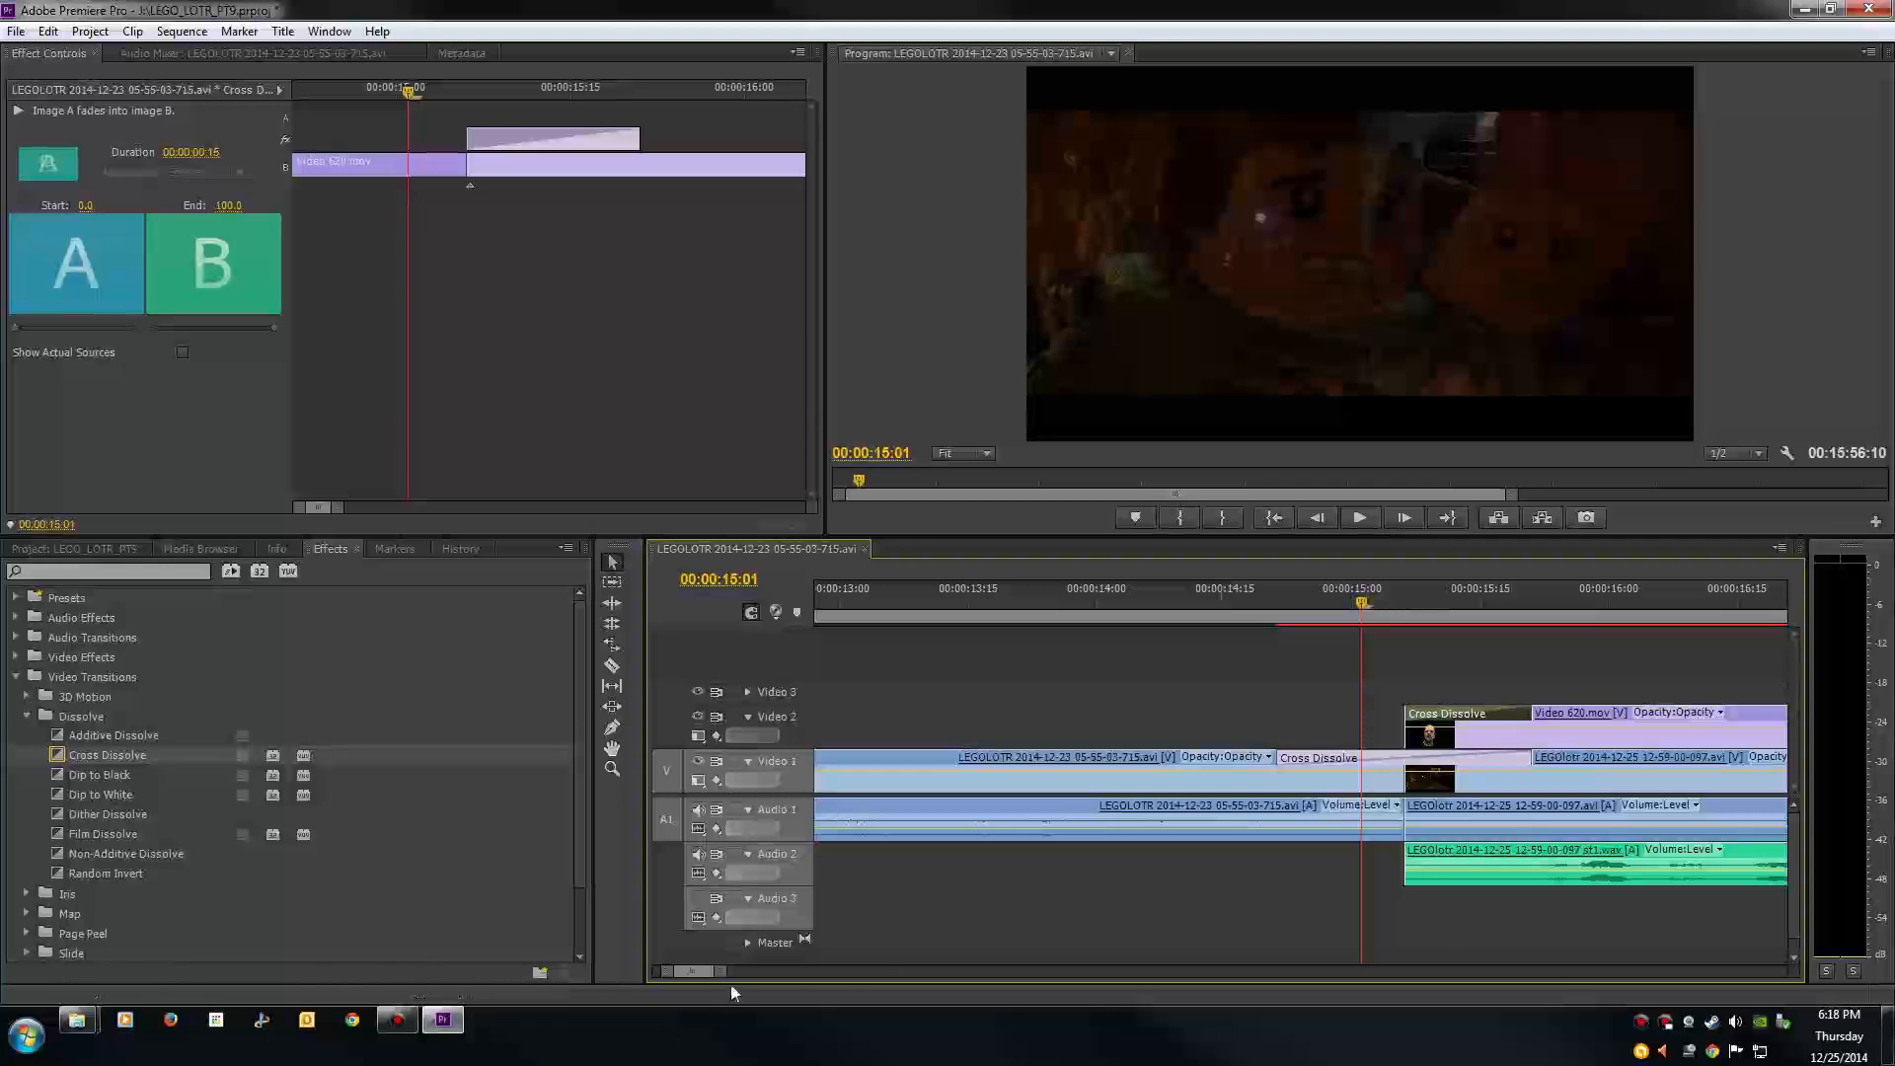
Step: Play the sequence from 00:00:12:03 to about 00:00:16:18 to check the dissolves between the intro and the gameplay
{"action": "left_click_drag", "start_coordinate": [720, 976], "coordinate": [884, 972]}
{"action": "left_click", "coordinate": [1022, 605]}
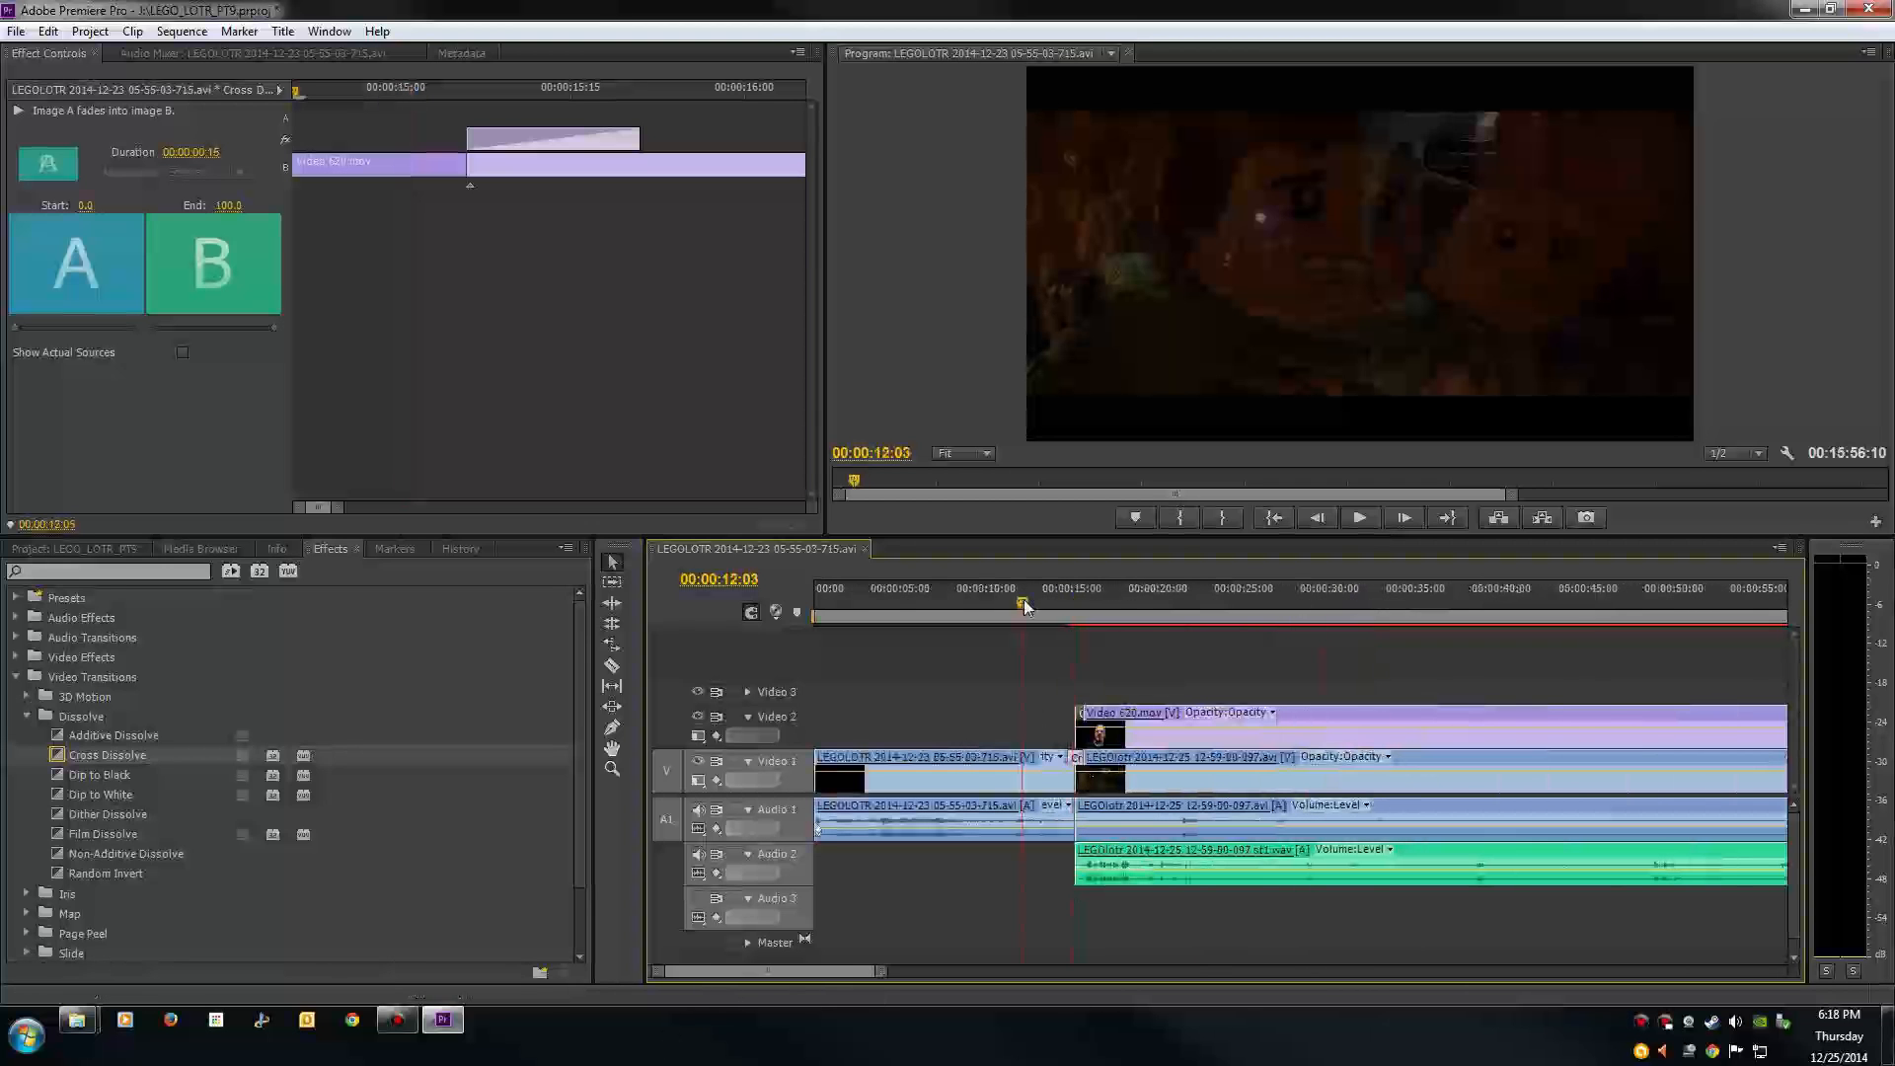
{"action": "key", "text": "space"}
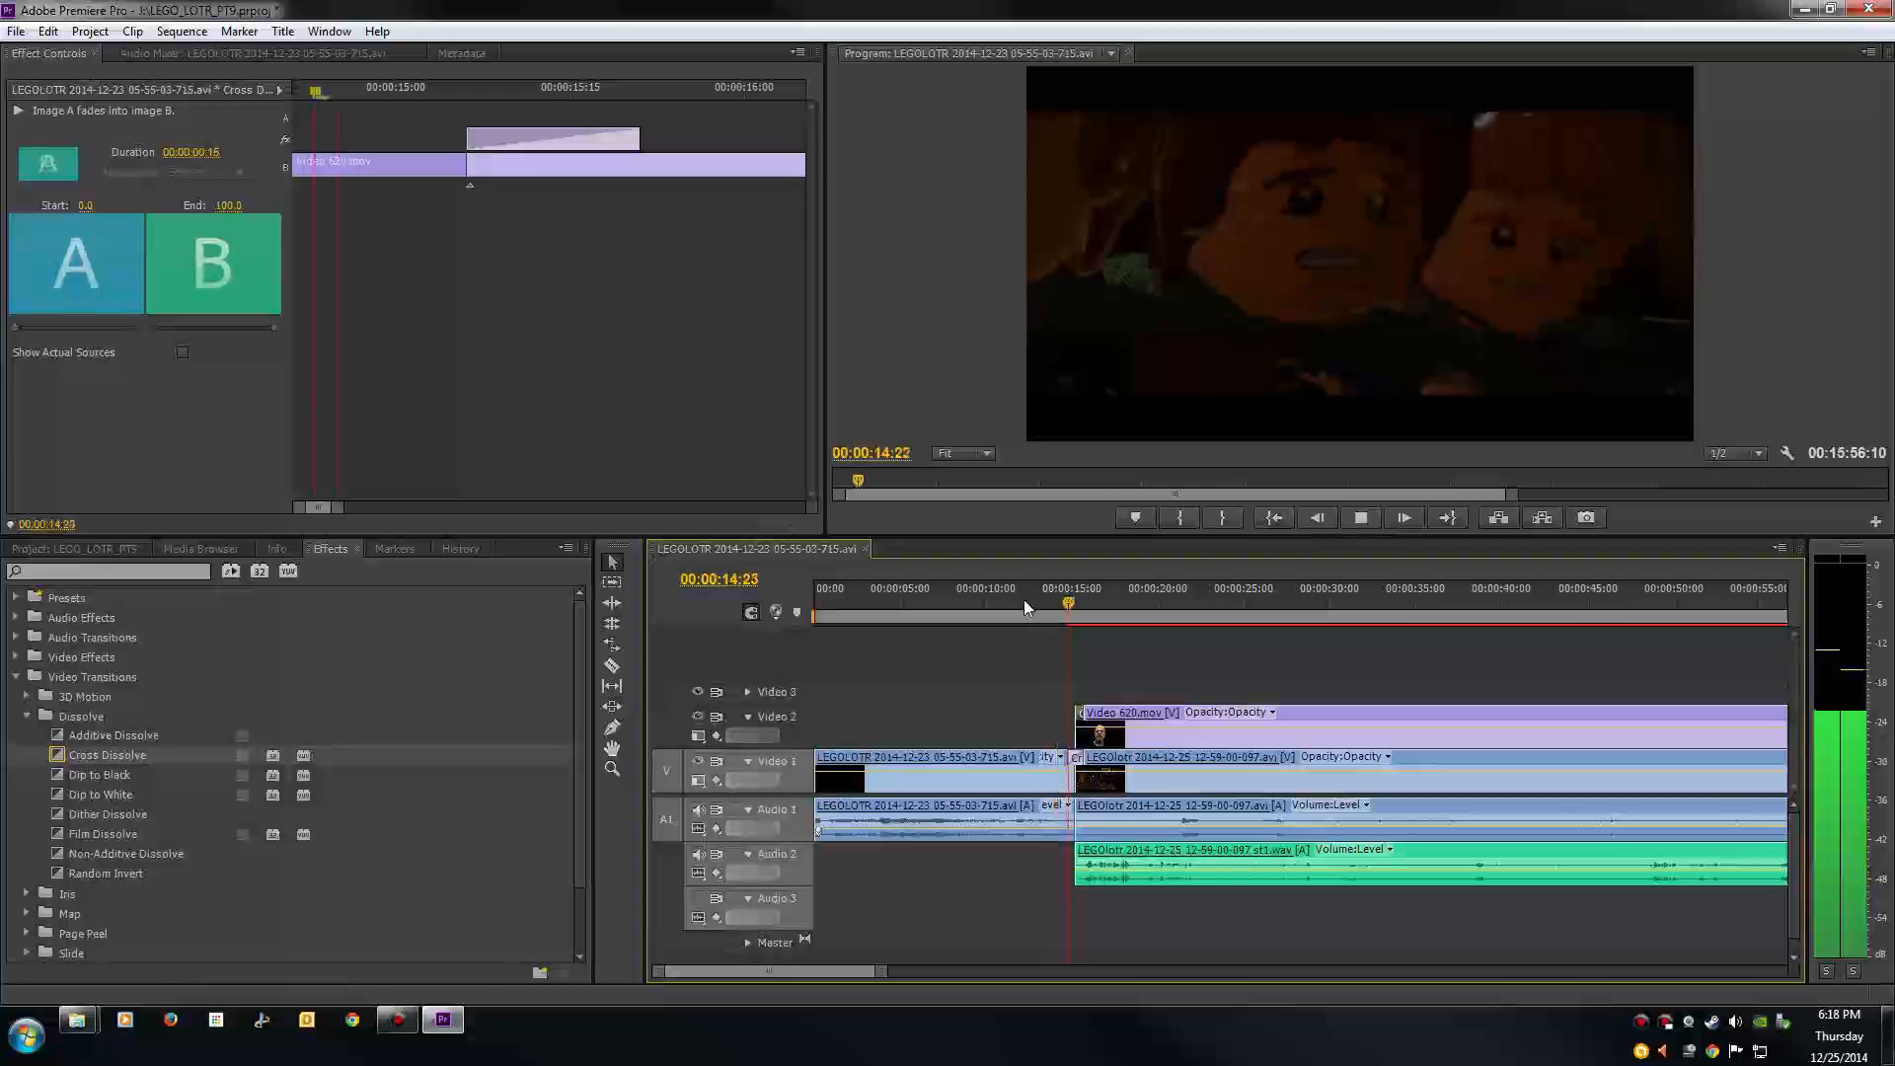
{"action": "key", "text": "space"}
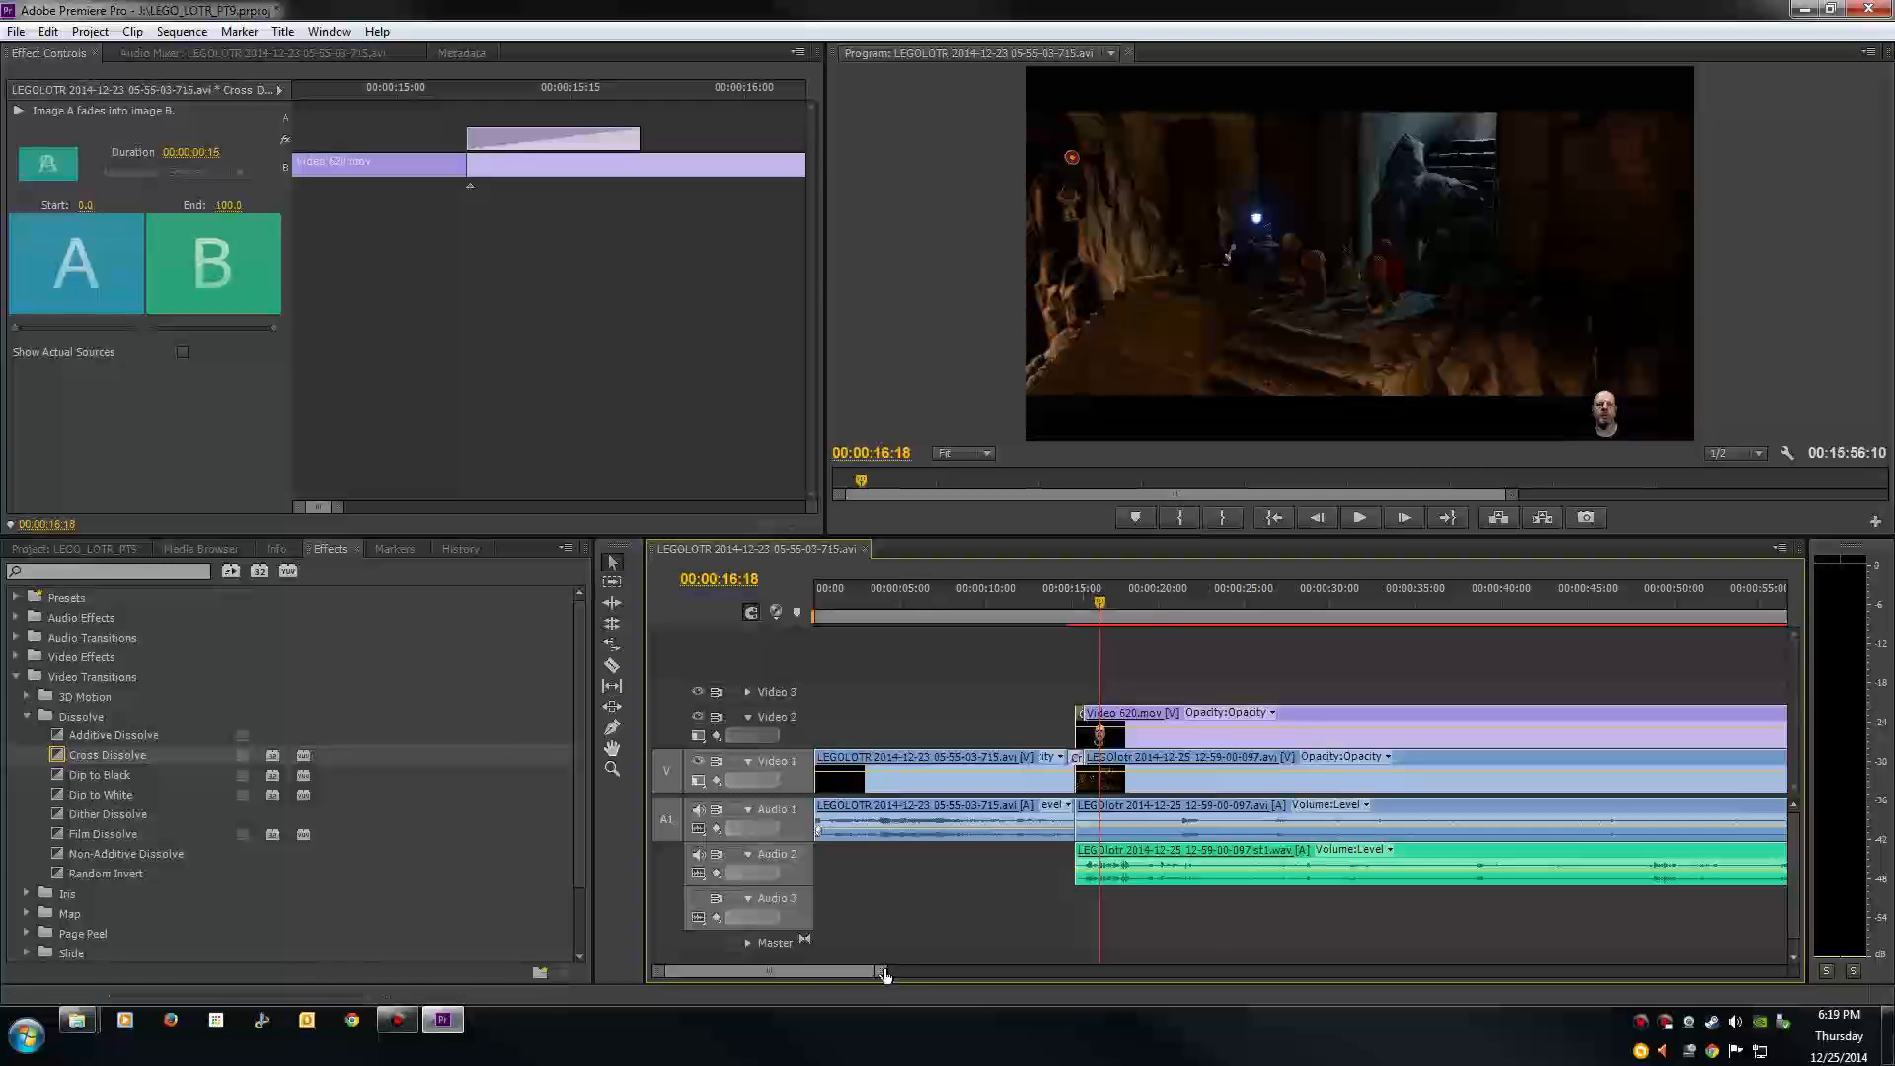
Step: Spot-check the sequence at several points up to about 00:05:26:00, and play briefly there to judge the gameplay volume against the commentary
{"action": "left_click_drag", "start_coordinate": [885, 970], "coordinate": [1116, 973]}
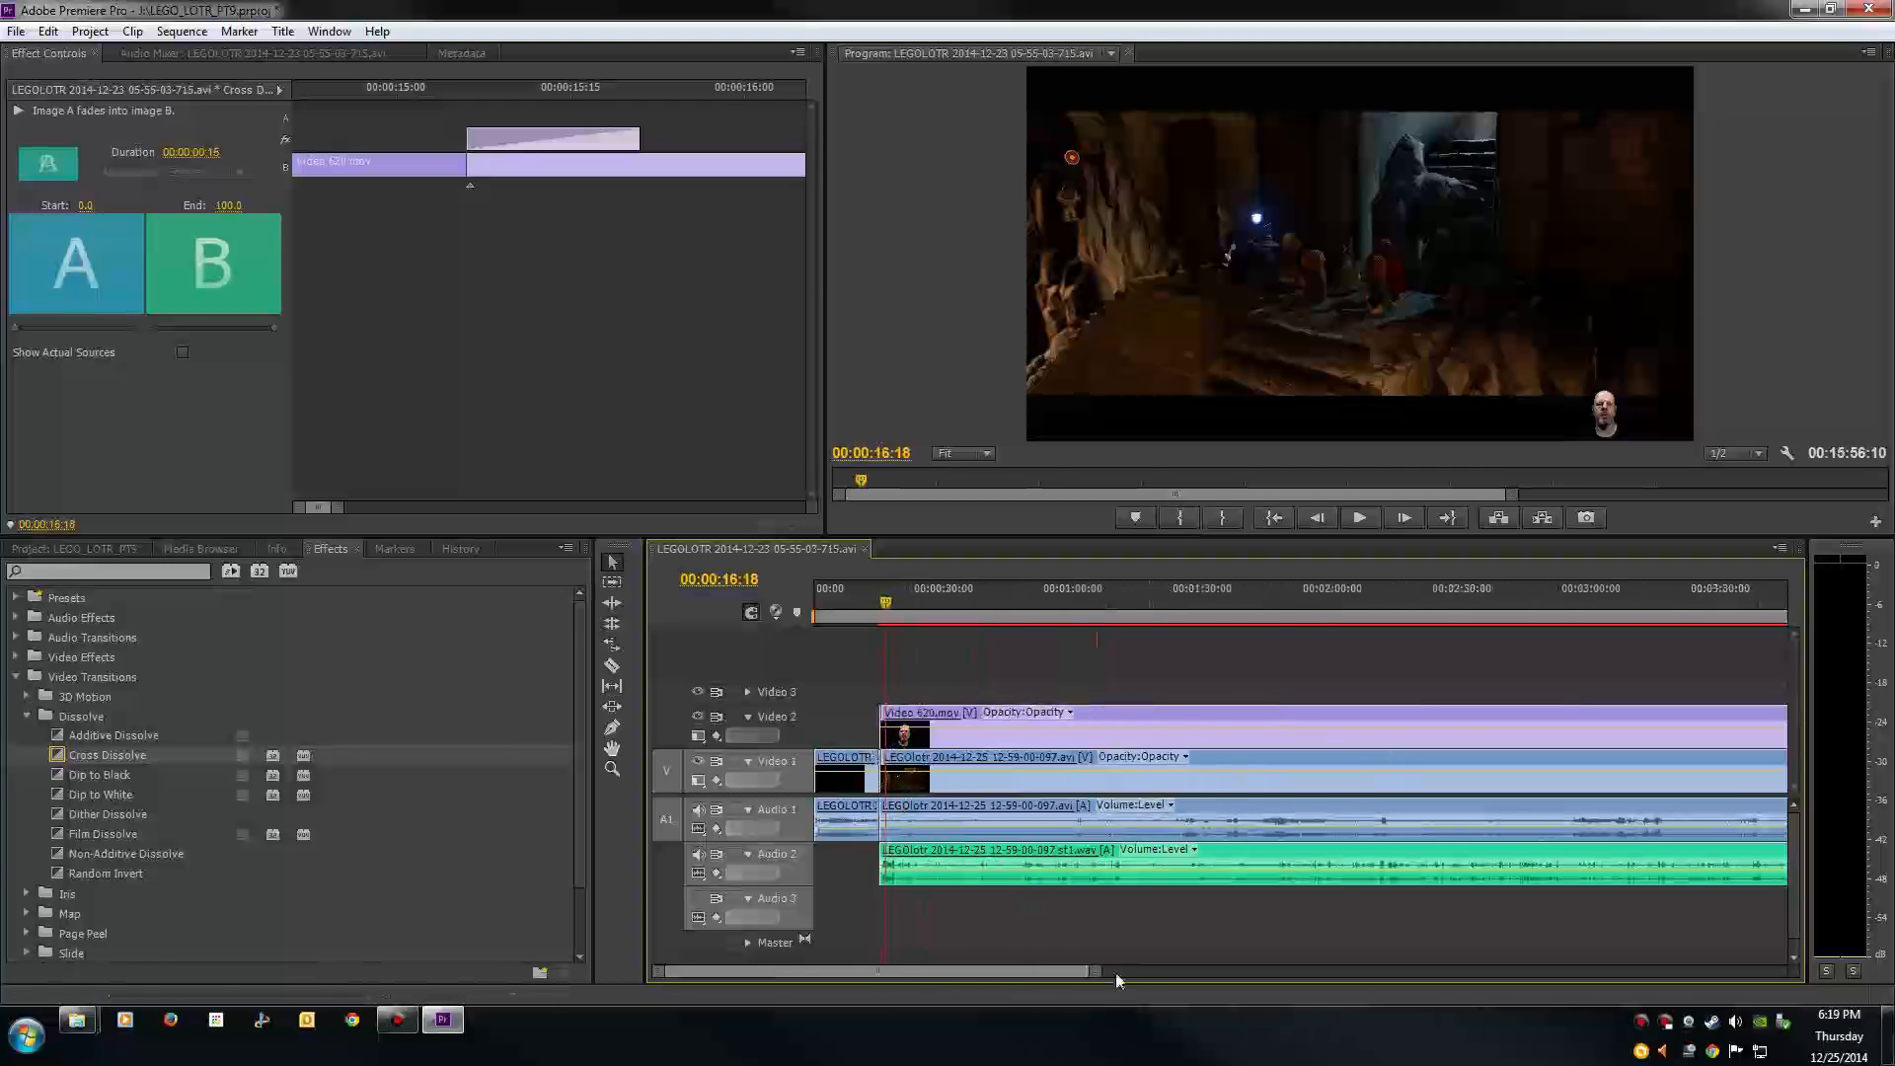
{"action": "left_click", "coordinate": [1261, 607]}
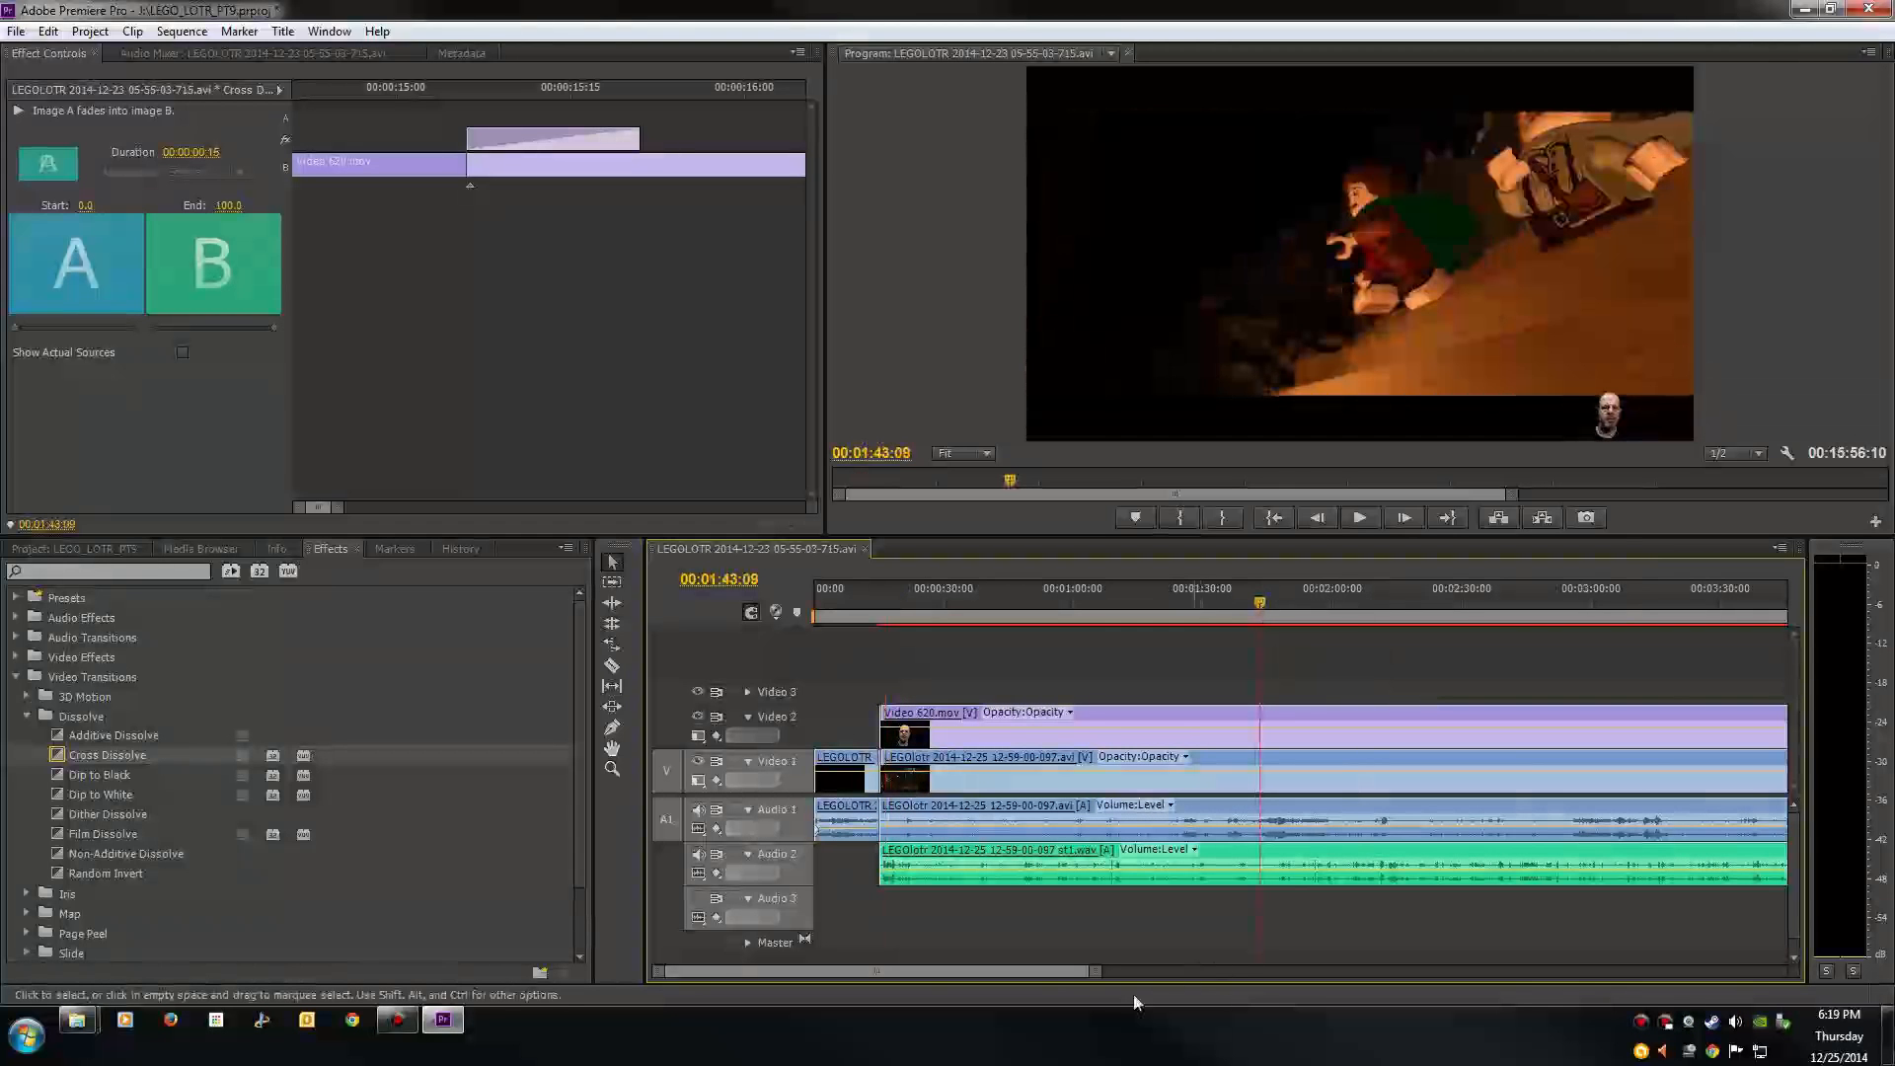
{"action": "scroll", "coordinate": [1069, 980], "scroll_direction": "down", "scroll_amount": 4}
{"action": "left_click", "coordinate": [1359, 602]}
{"action": "scroll", "coordinate": [1061, 983], "scroll_direction": "down", "scroll_amount": 5}
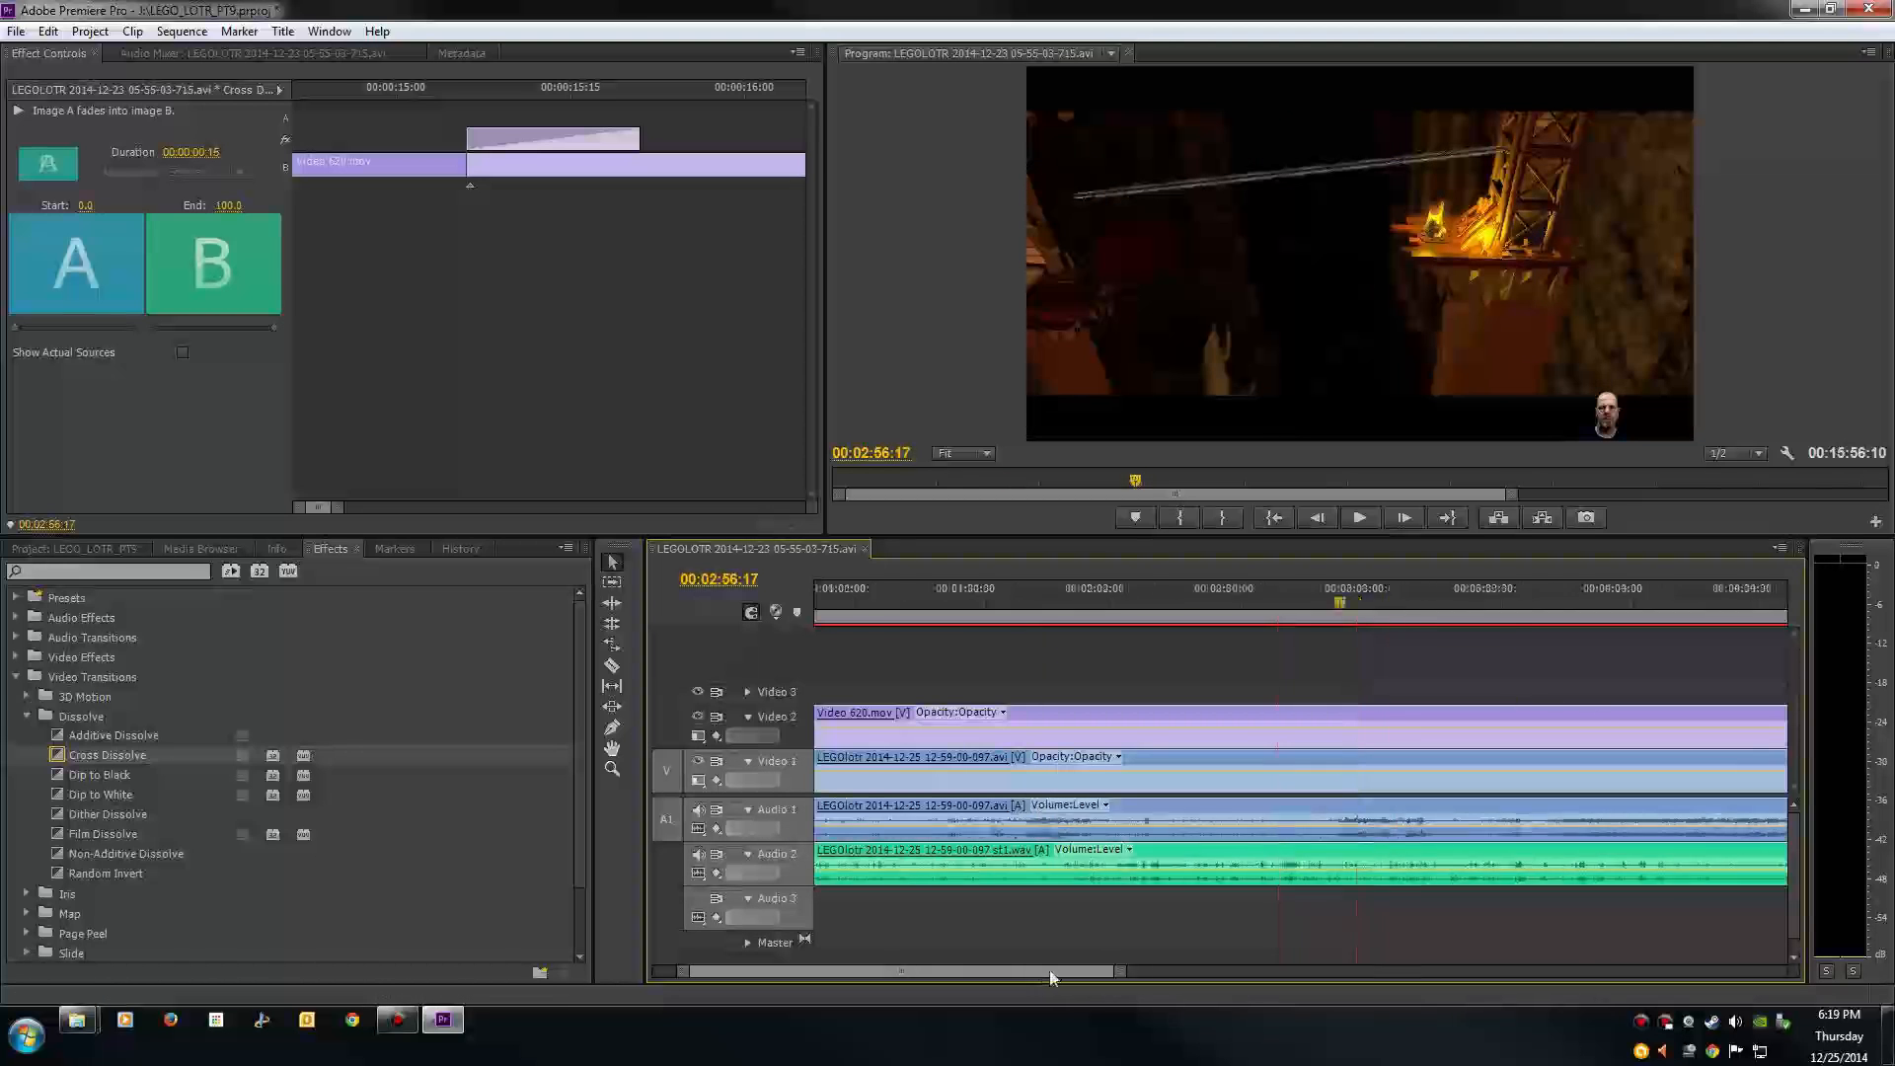
{"action": "left_click", "coordinate": [1354, 602]}
{"action": "left_click", "coordinate": [1600, 606]}
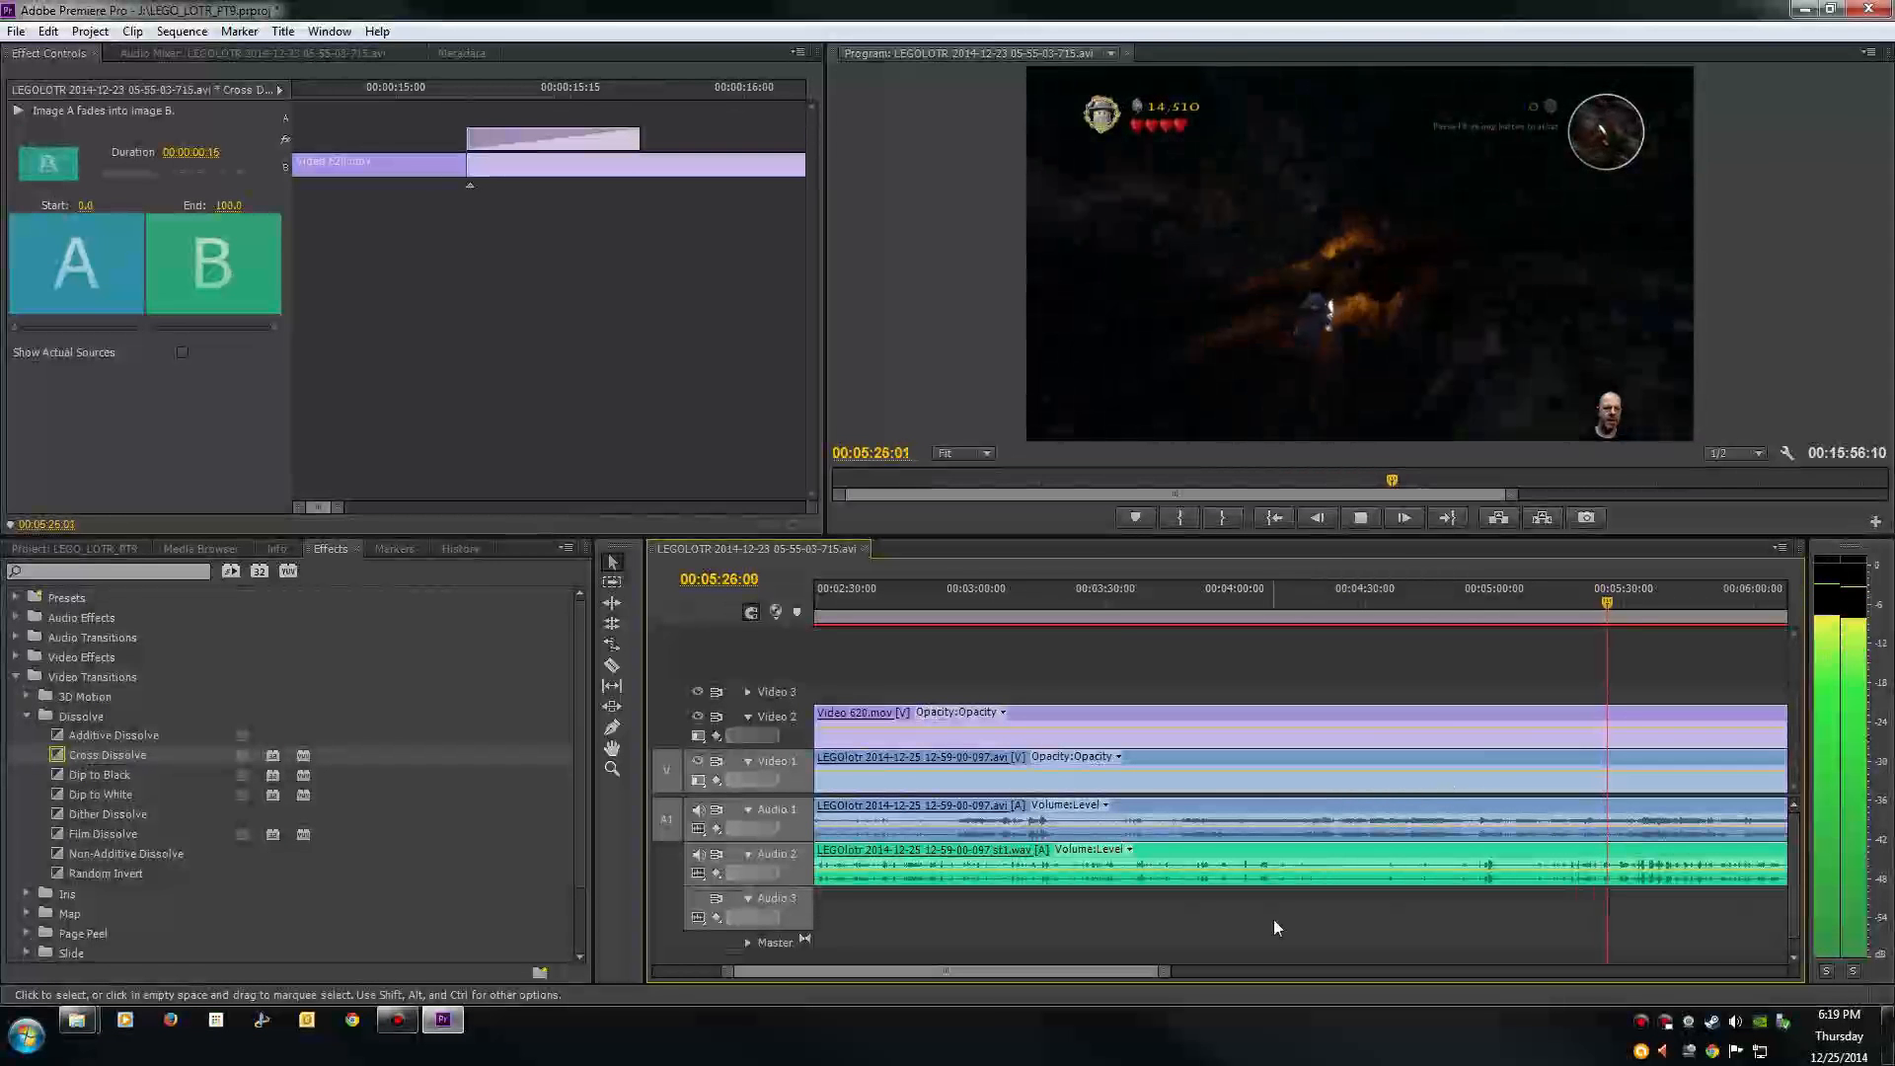
{"action": "key", "text": "space"}
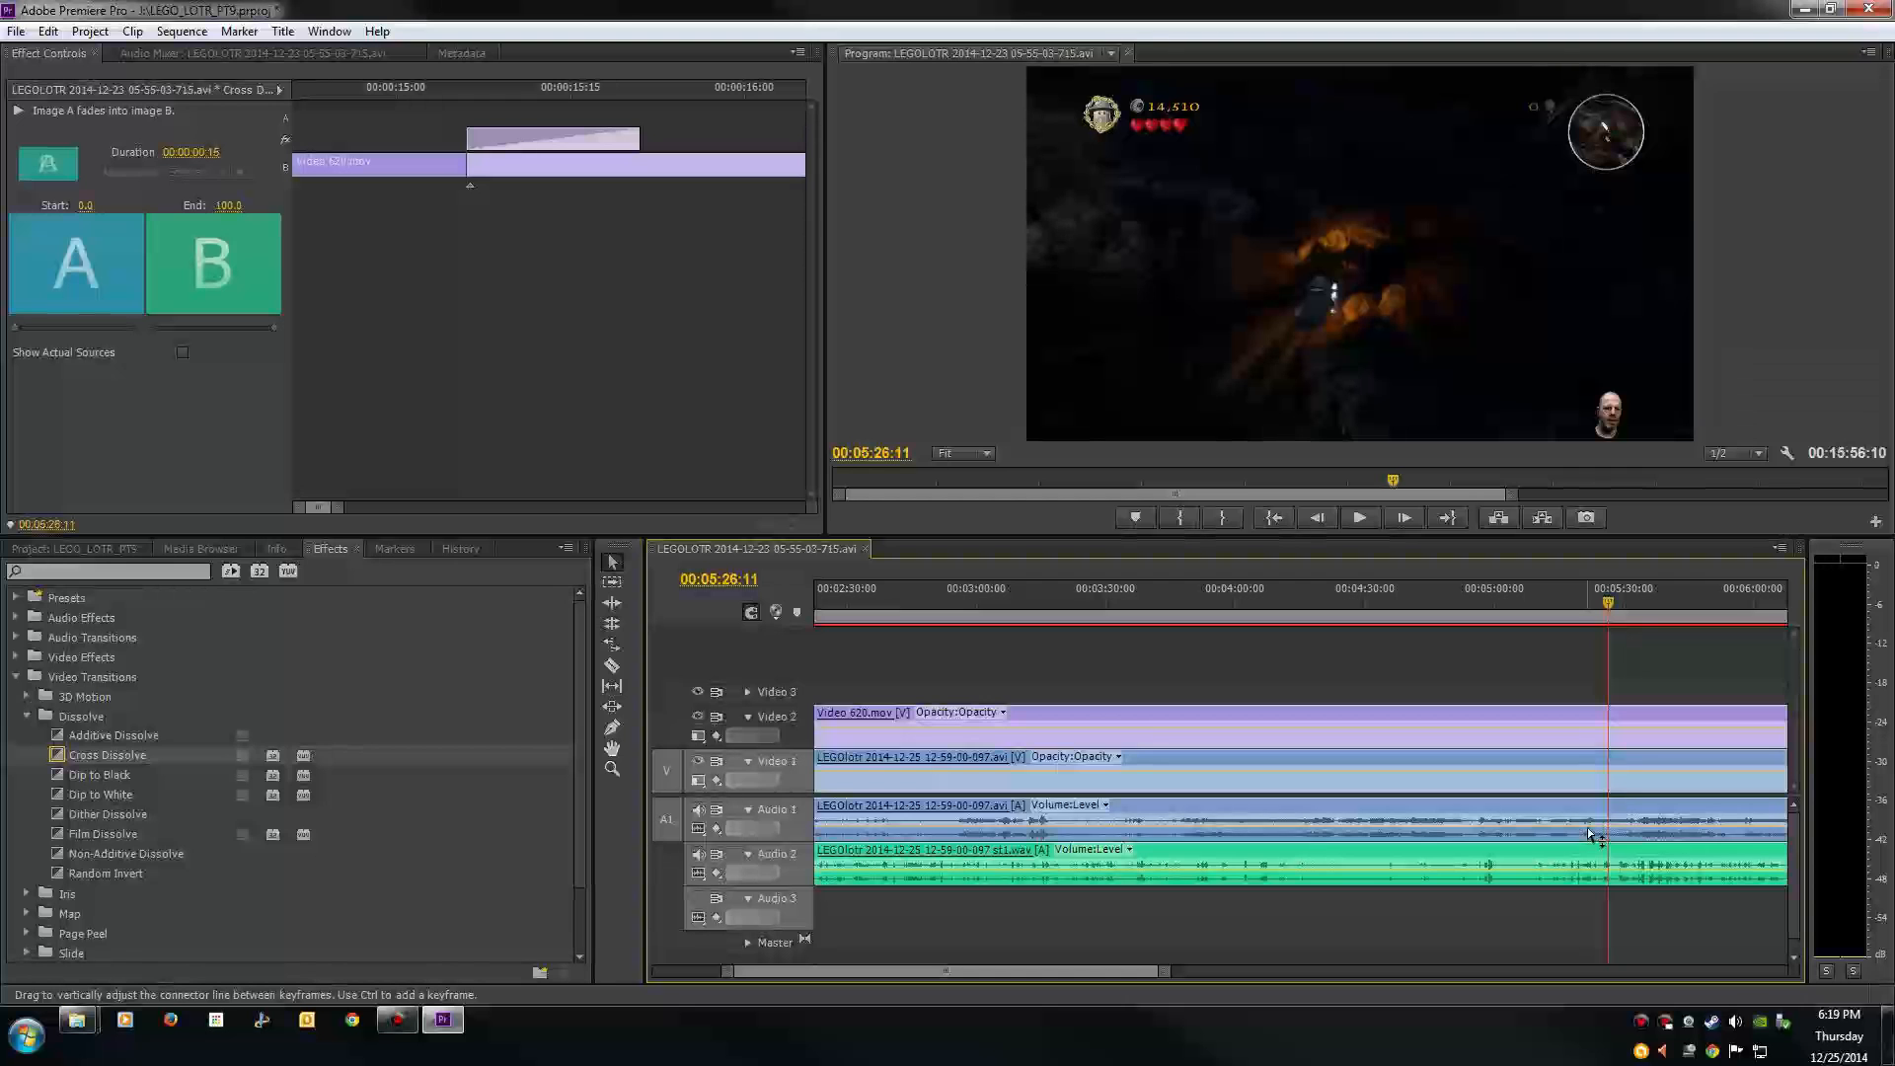
Step: Lower the gameplay clip's volume on Audio 1 to about -5.37 dB and check the mix by playing to about 00:05:36:22
{"action": "left_click", "coordinate": [1590, 834]}
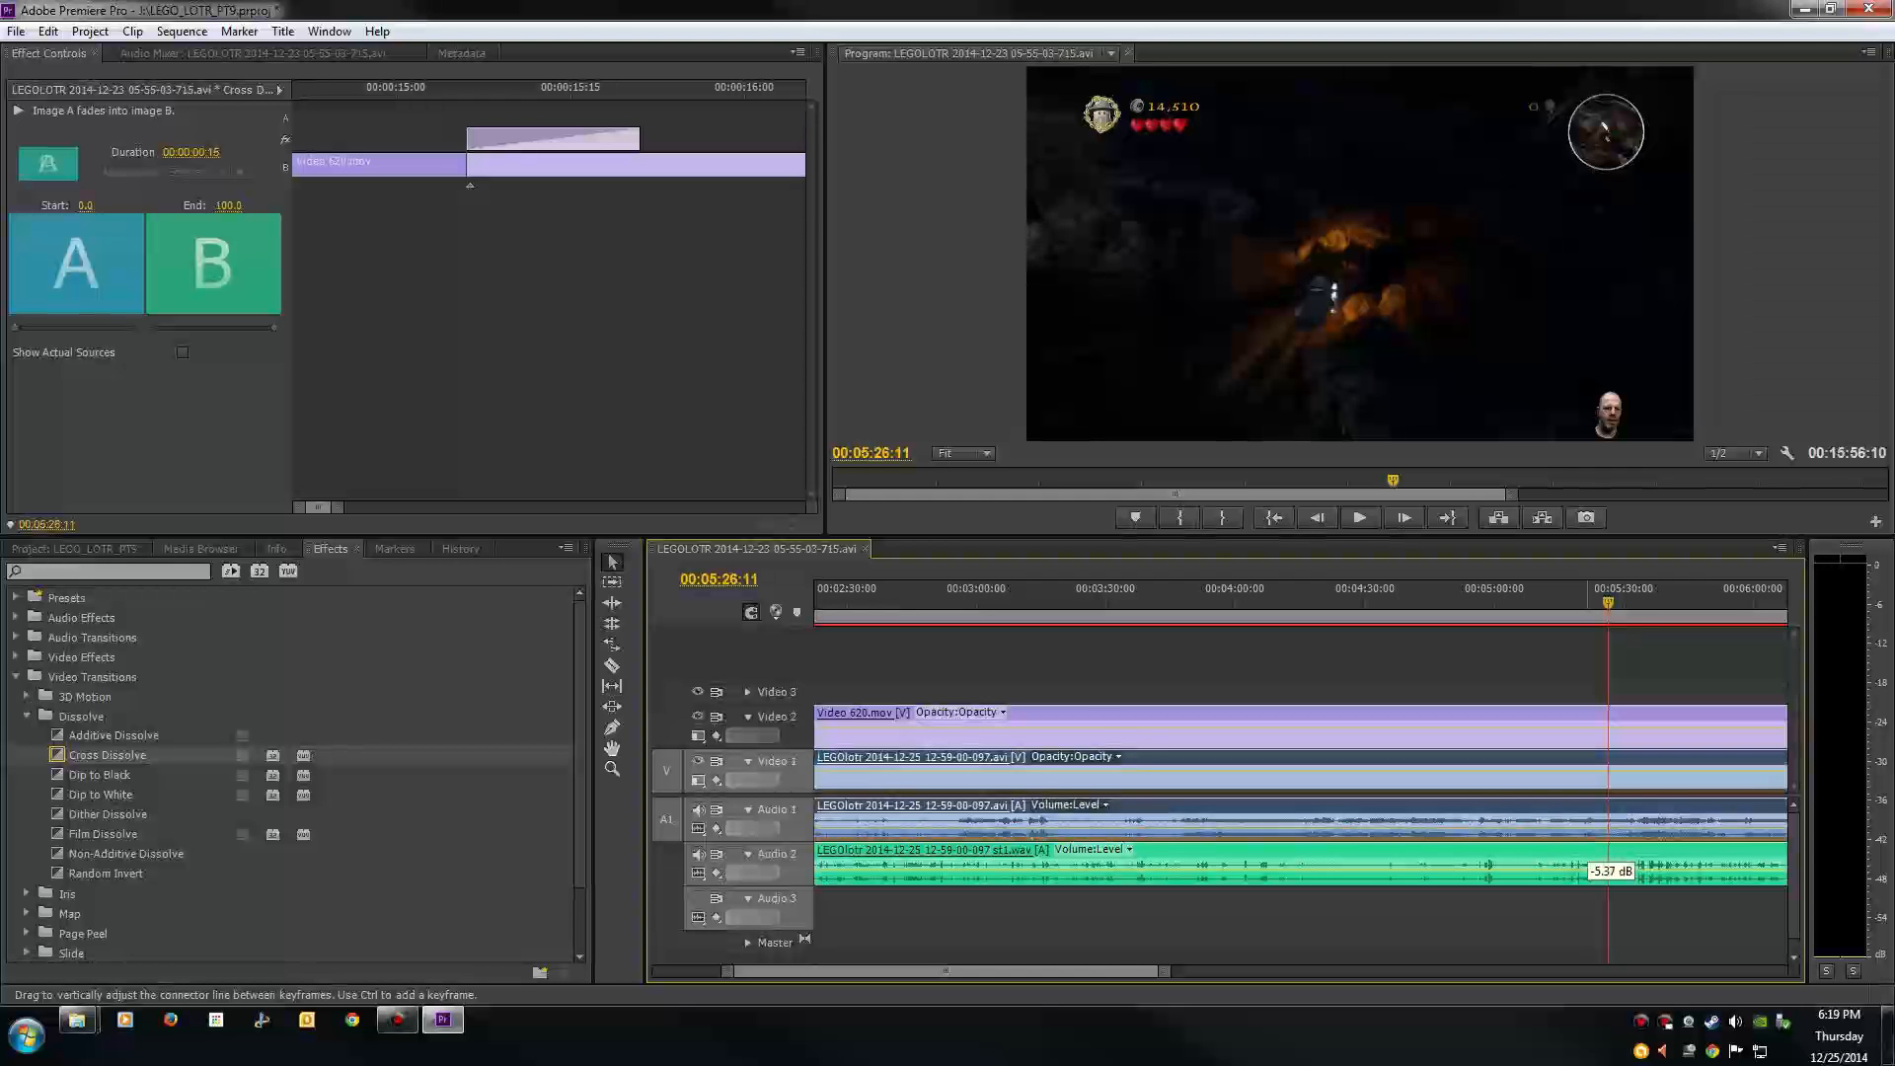
{"action": "key", "text": "space"}
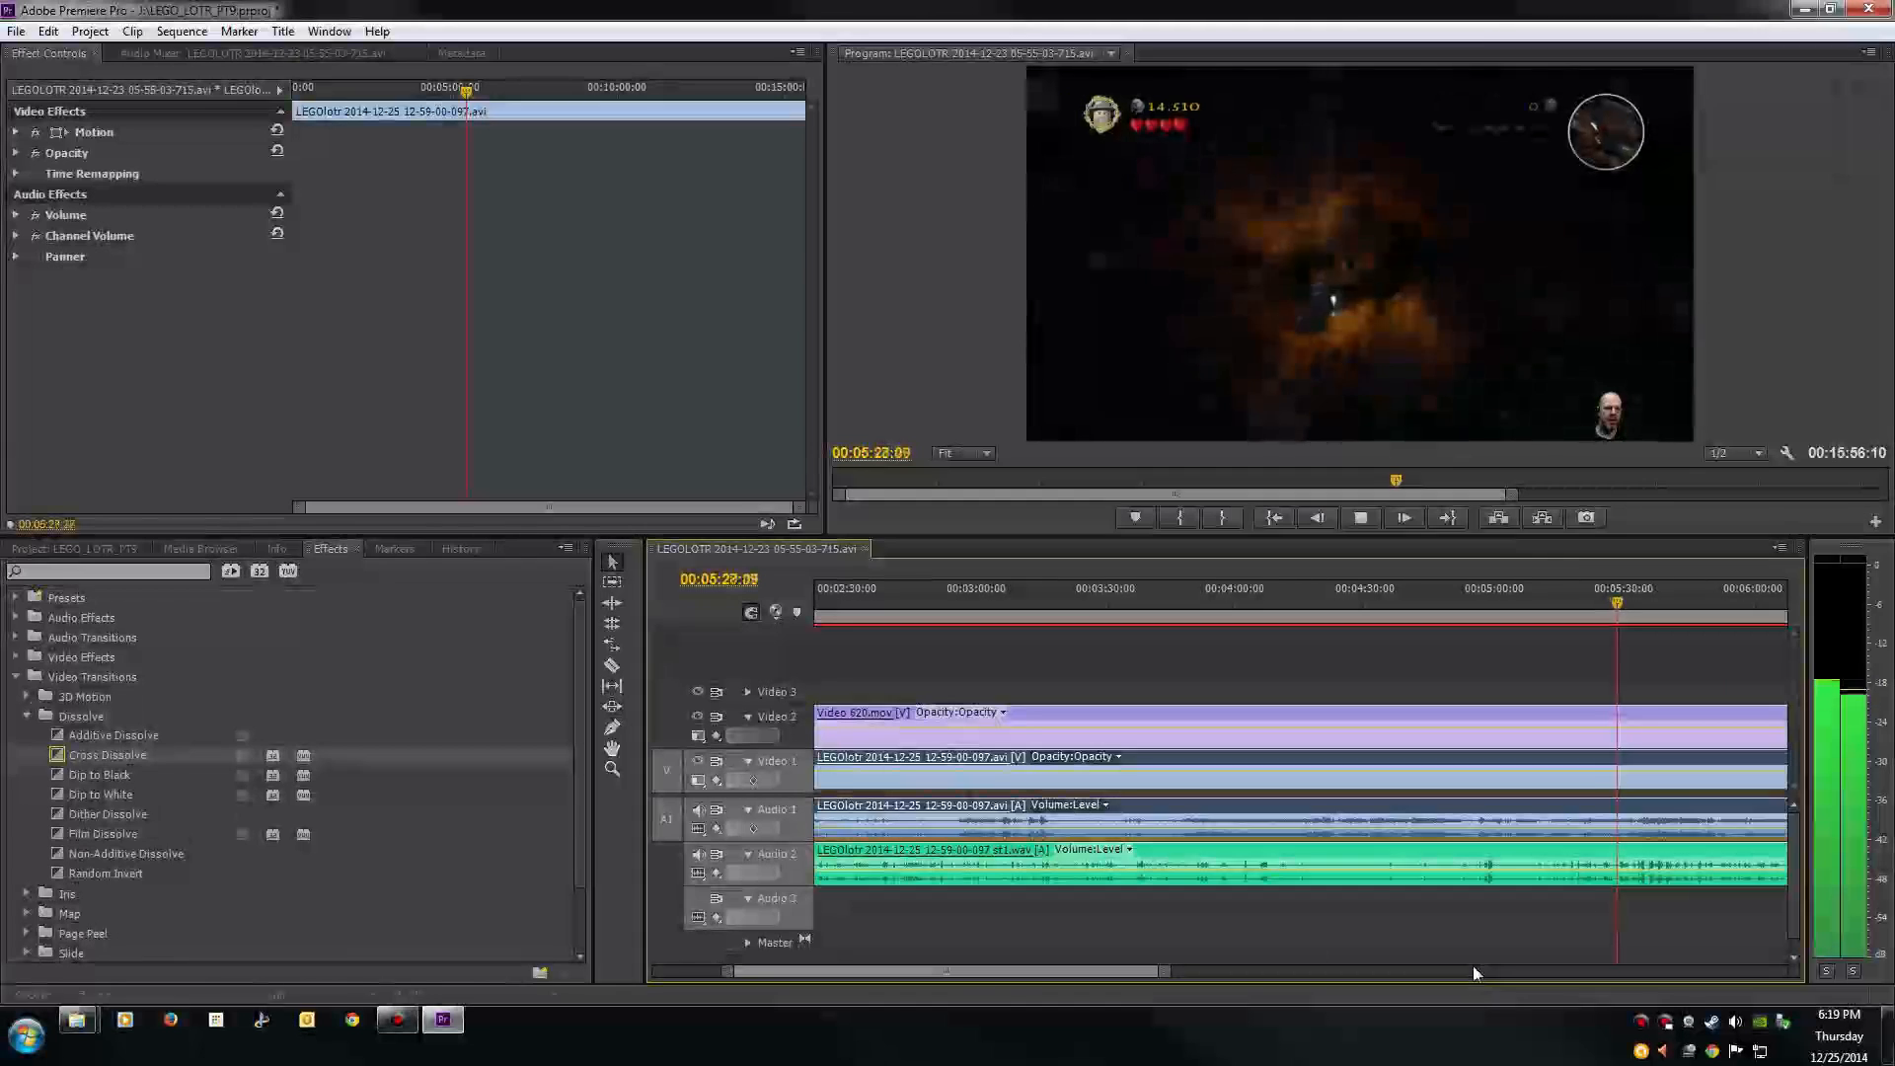
{"action": "left_click_drag", "start_coordinate": [981, 974], "coordinate": [1021, 975]}
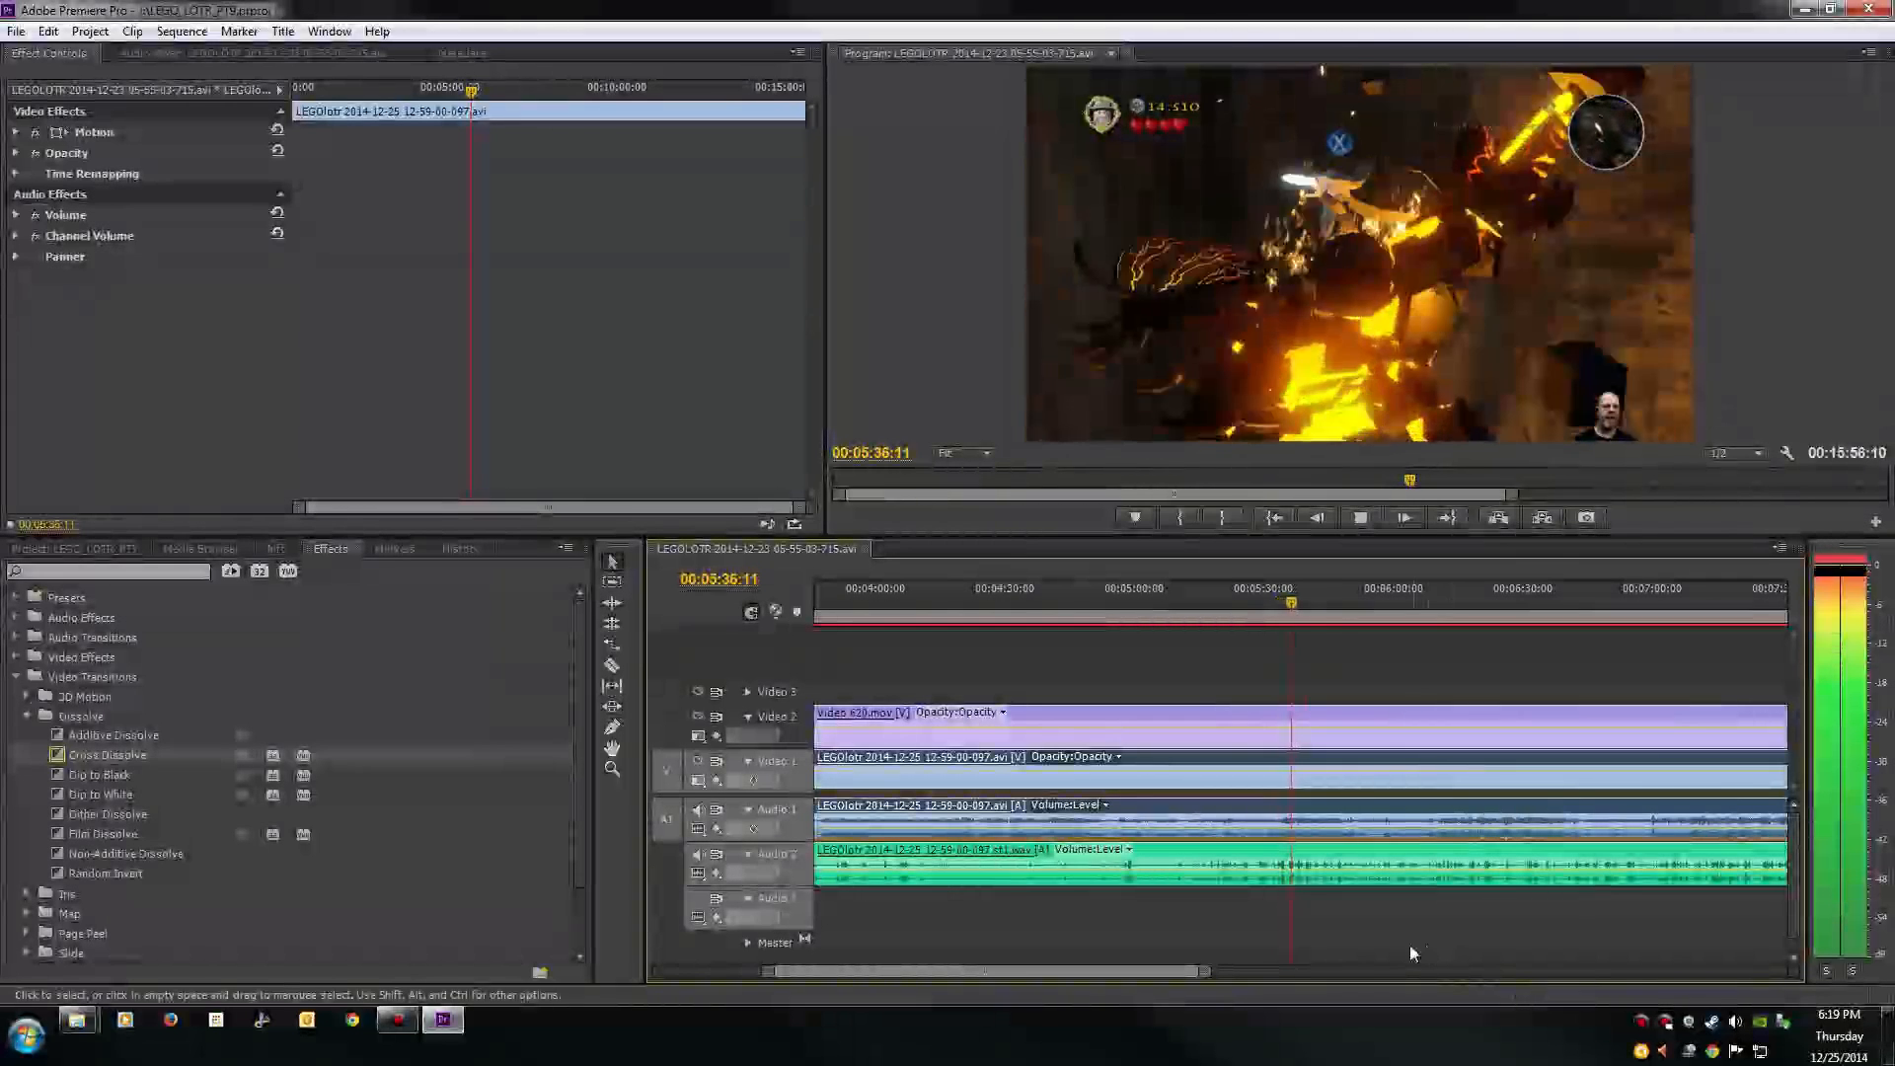
{"action": "key", "text": "space"}
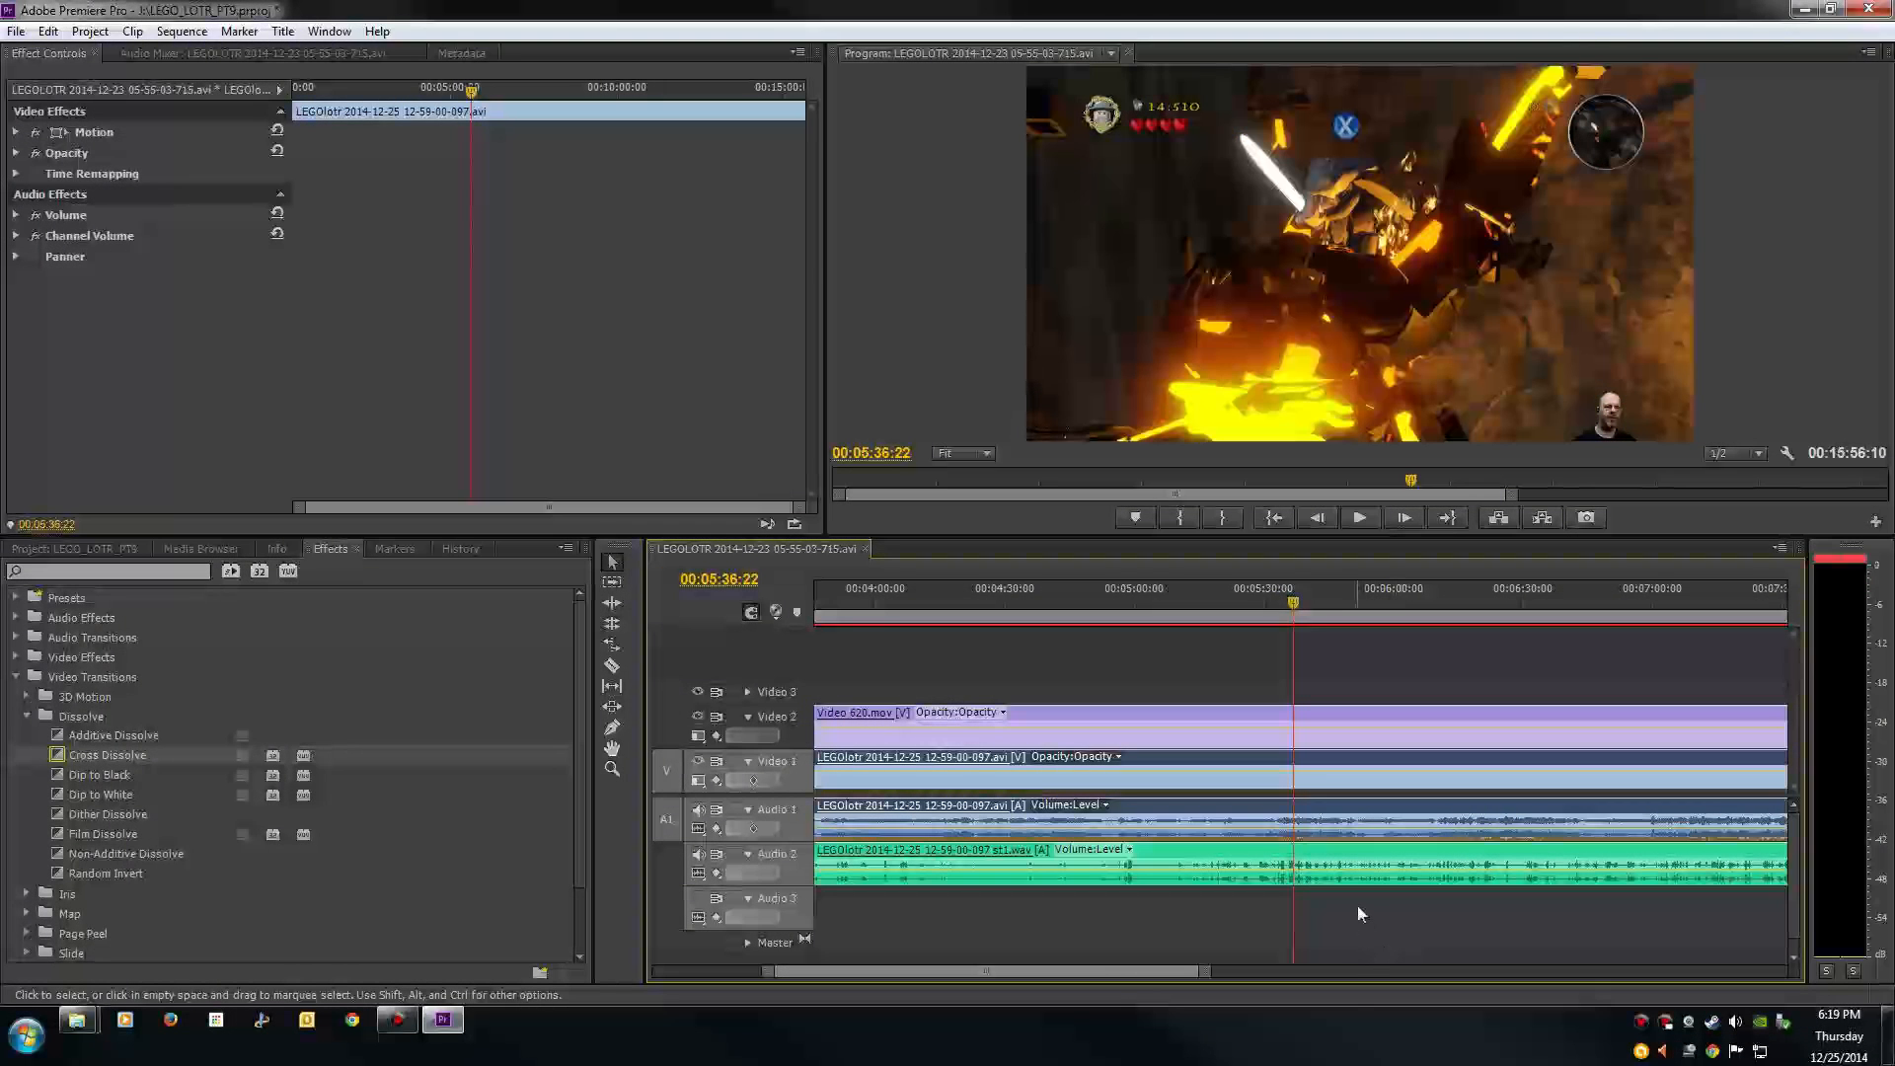
Step: Spot-check the footage up to 00:07:41:21 and view the whole sequence through to its end
{"action": "left_click_drag", "start_coordinate": [1118, 972], "coordinate": [1150, 983]}
{"action": "left_click", "coordinate": [1416, 605]}
{"action": "left_click", "coordinate": [1570, 602]}
{"action": "left_click_drag", "start_coordinate": [1220, 975], "coordinate": [1582, 976]}
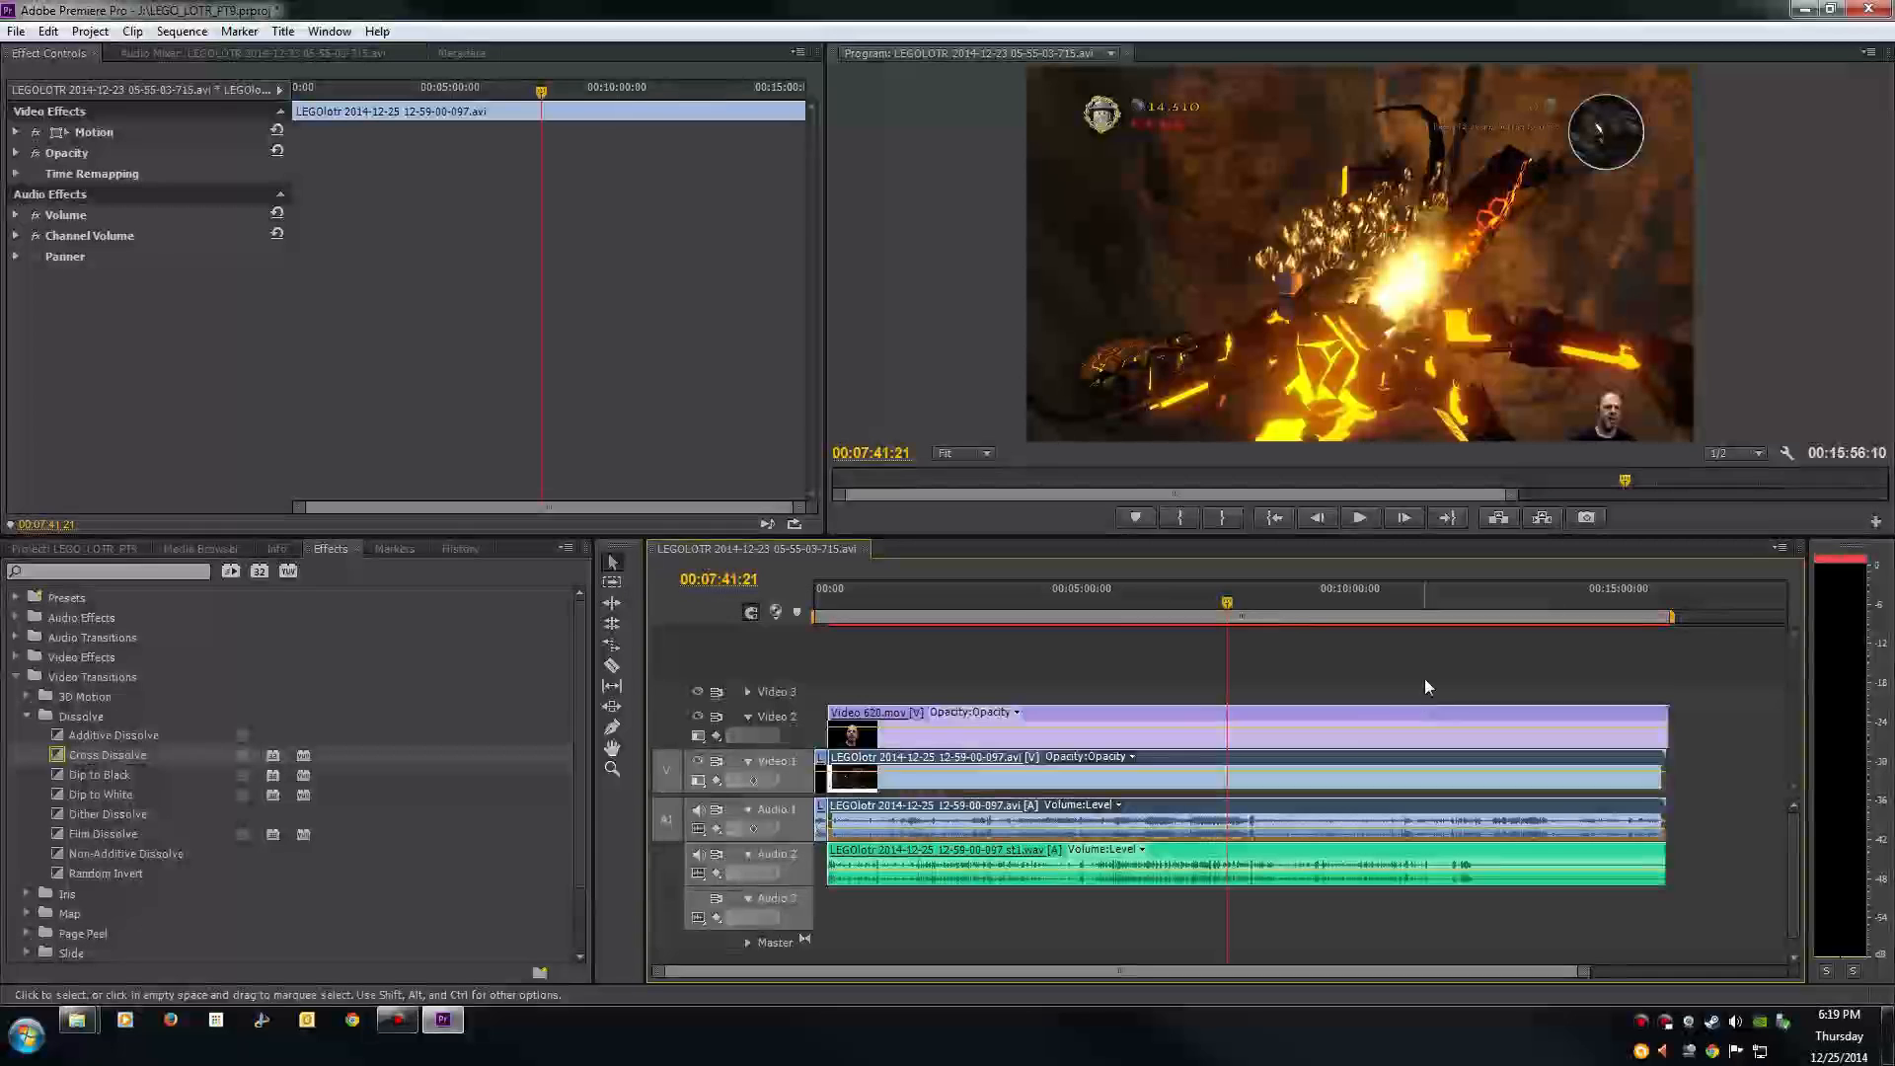
Step: Play the sequence briefly at about 00:10:07:00 to check the footage and audio mix
{"action": "left_click", "coordinate": [1354, 596]}
{"action": "key", "text": "space"}
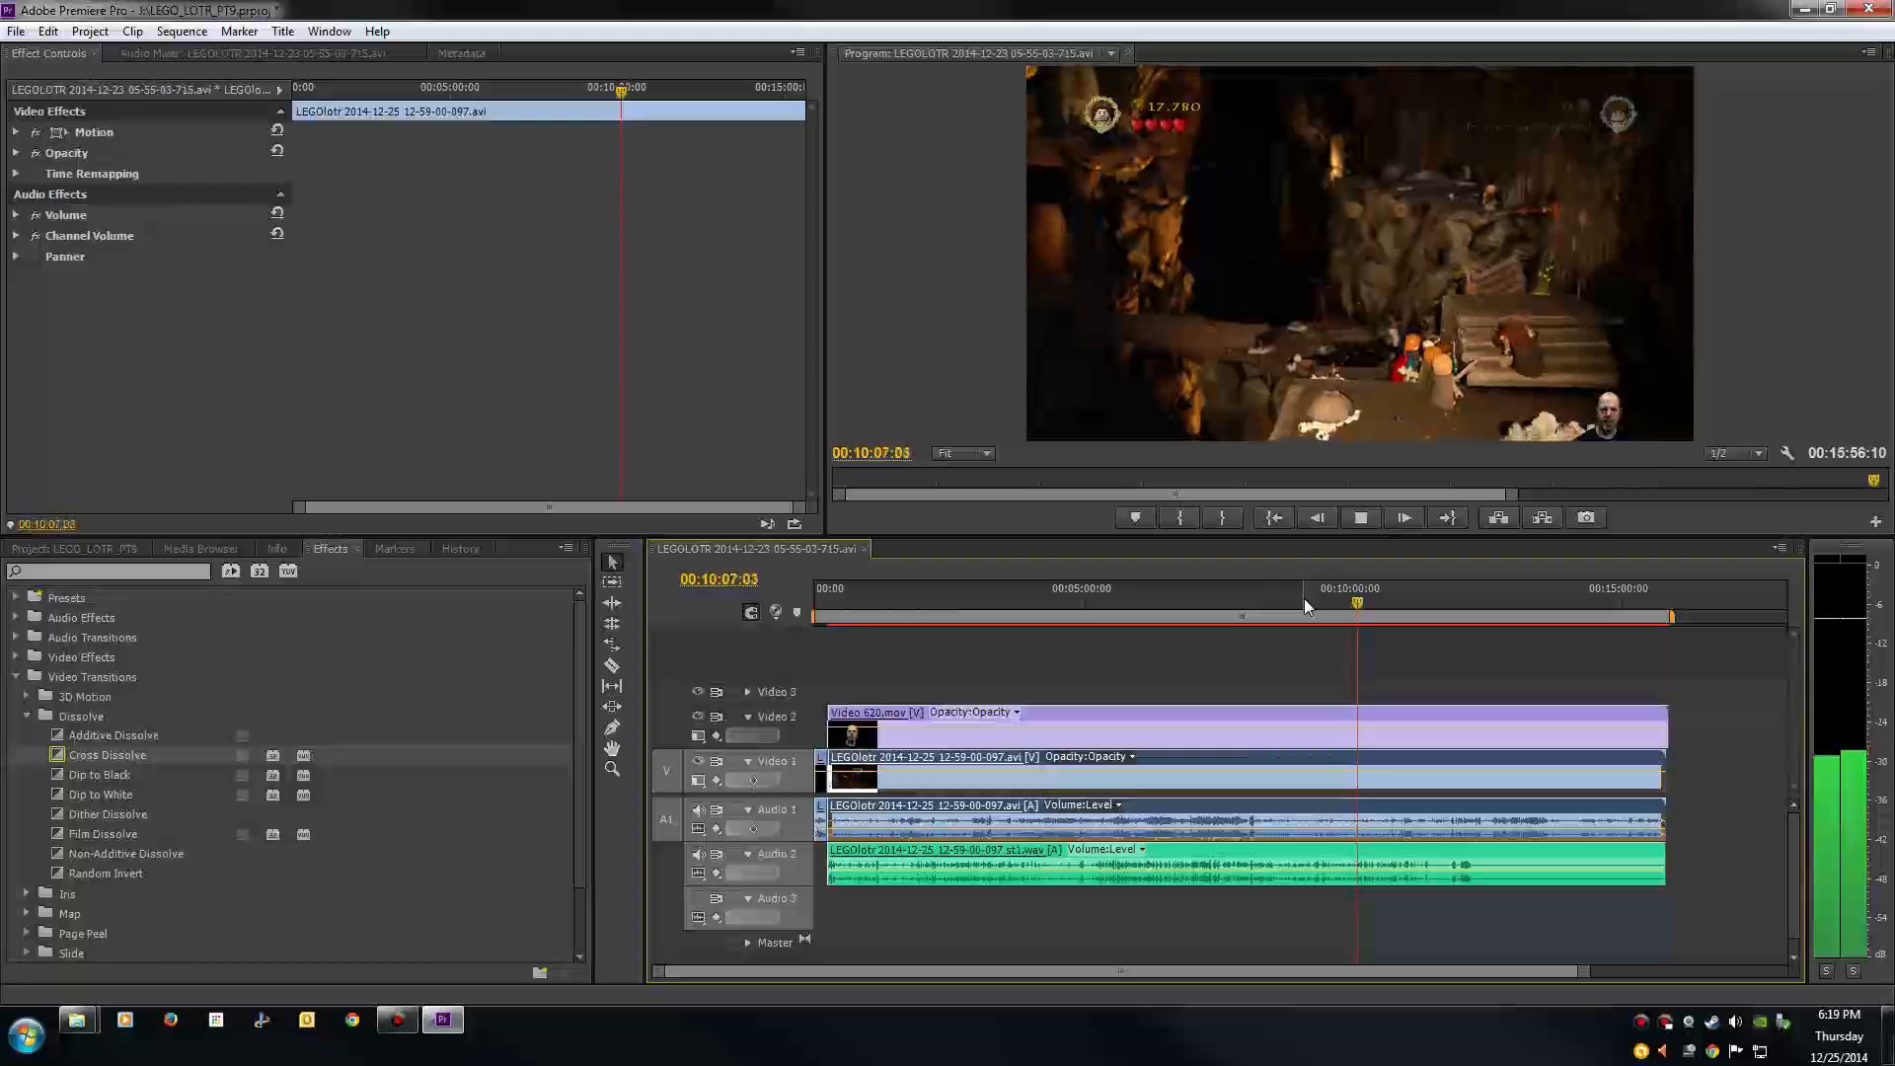
{"action": "key", "text": "space"}
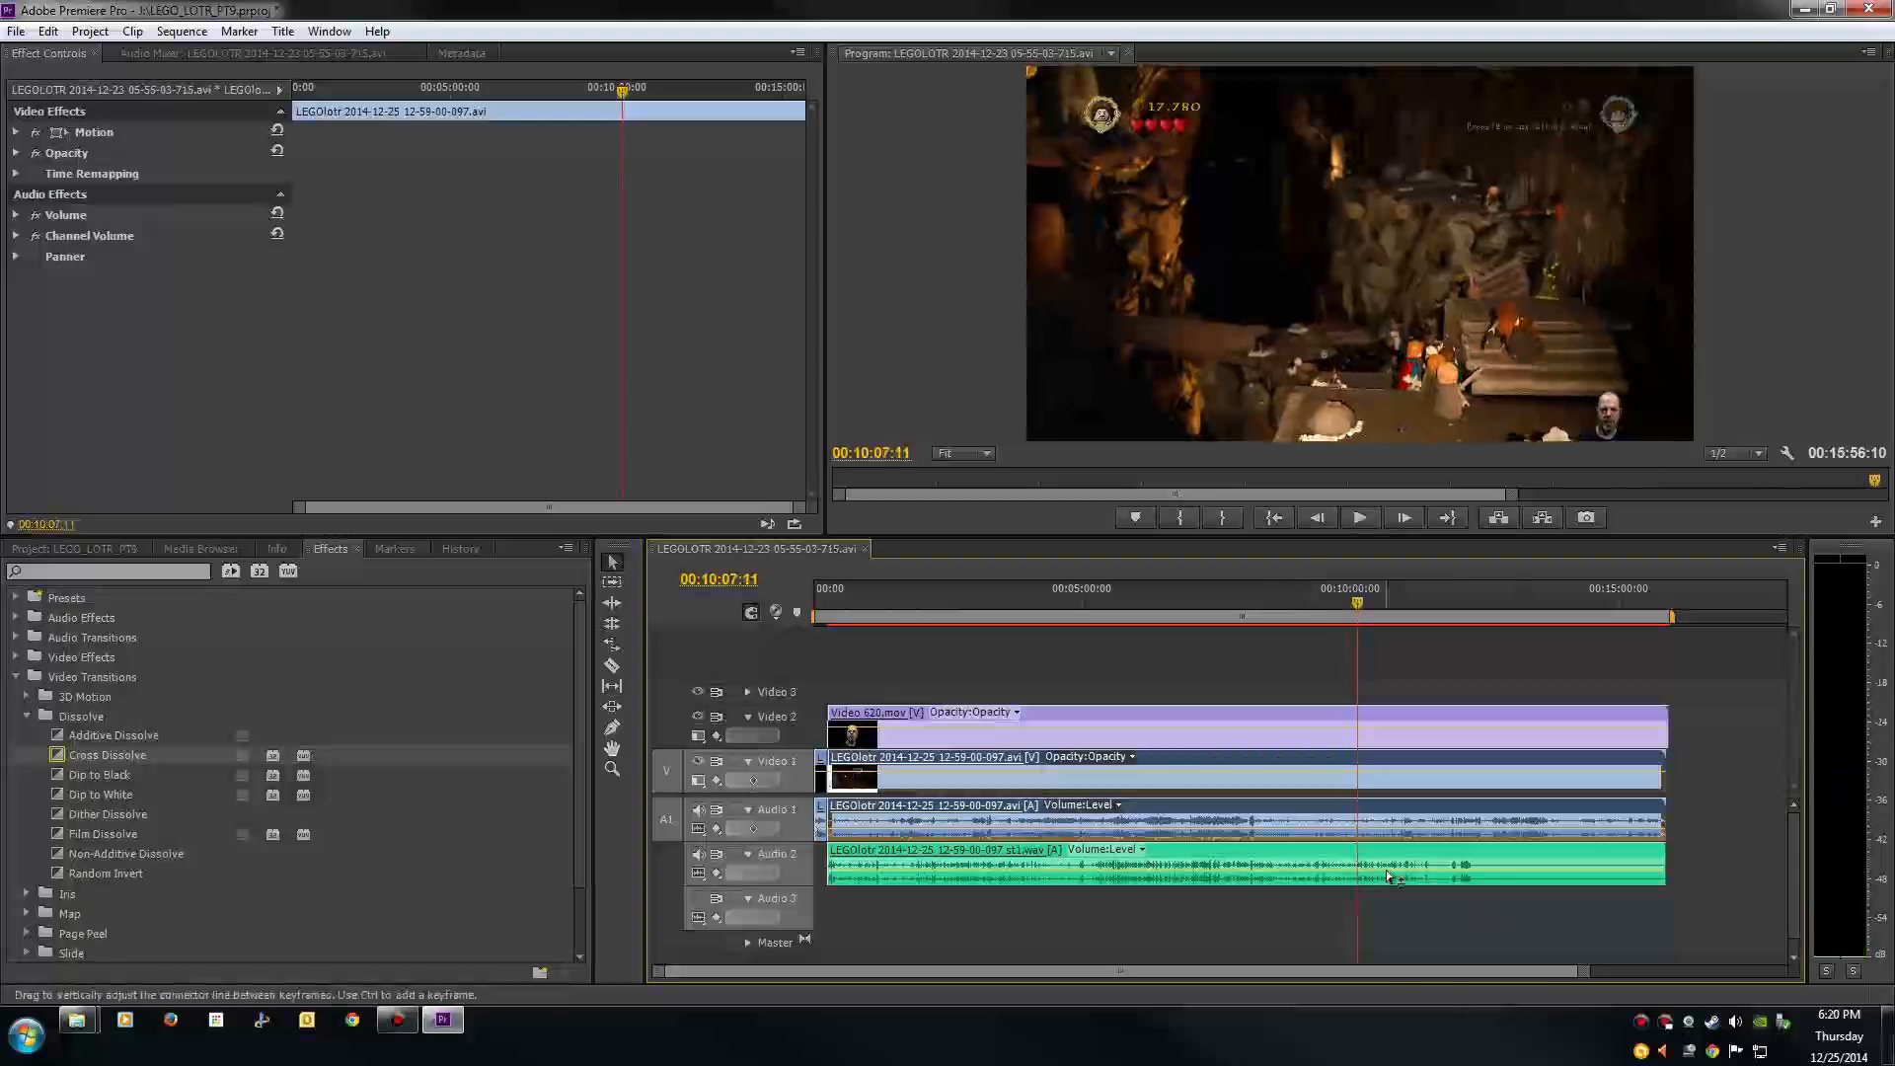
Step: Find the end of the closing commentary on Audio 2 and play up to 00:12:12:15
{"action": "left_click_drag", "start_coordinate": [1587, 977], "coordinate": [1418, 979]}
{"action": "left_click", "coordinate": [1573, 598]}
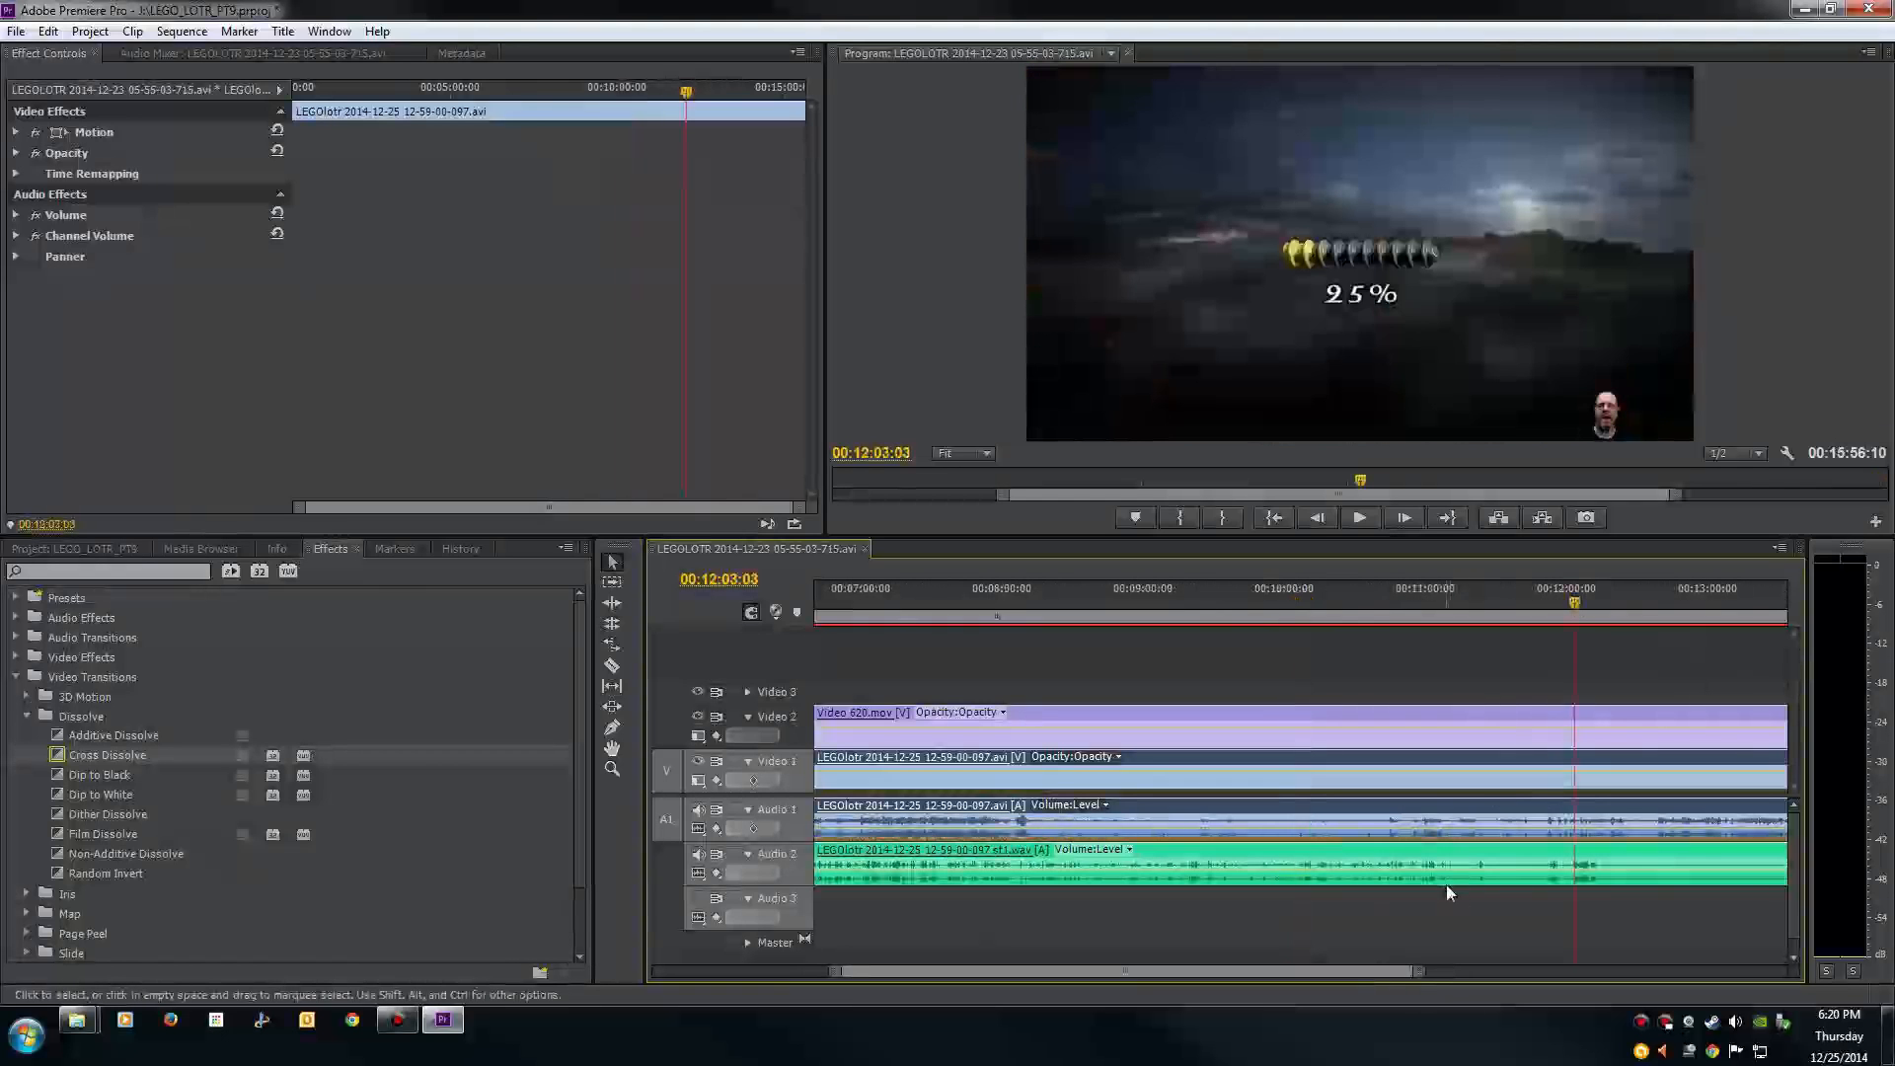
{"action": "left_click_drag", "start_coordinate": [1378, 973], "coordinate": [1425, 973]}
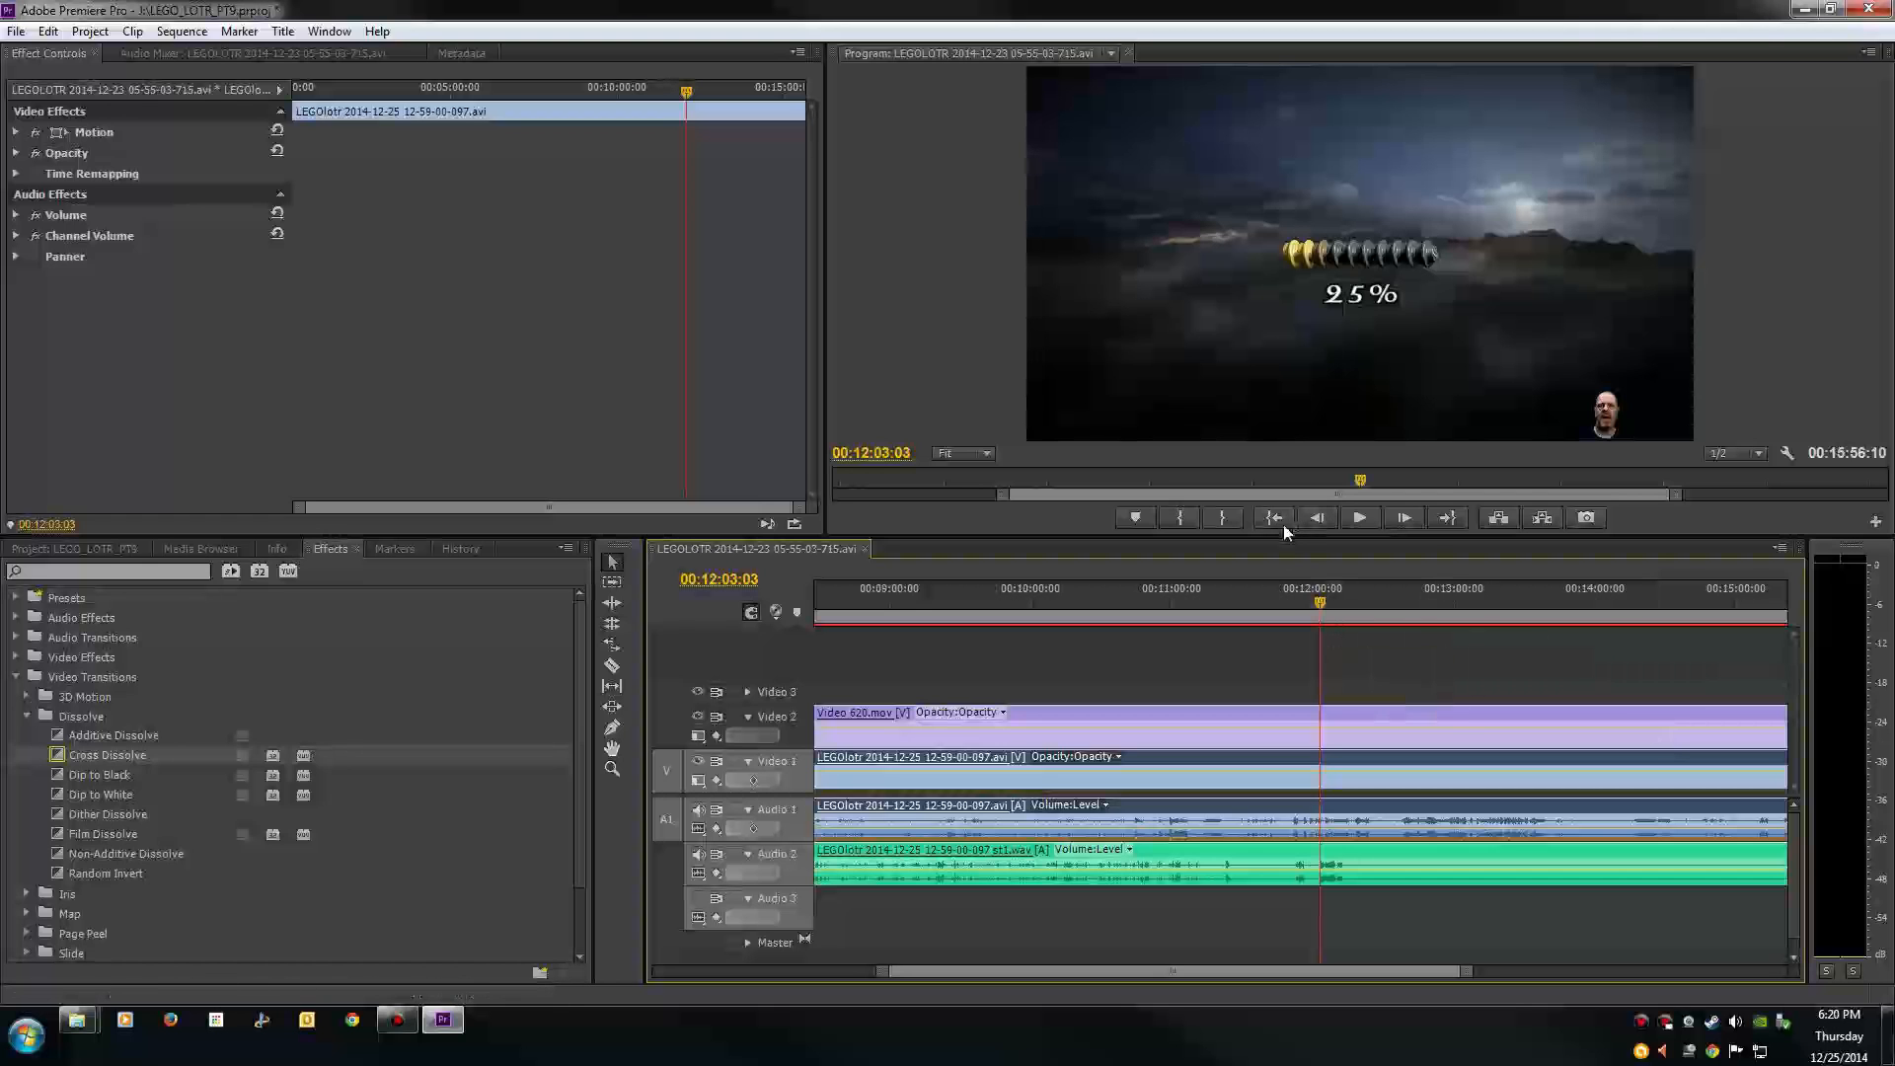
{"action": "mouse_move", "coordinate": [1323, 612]}
{"action": "left_mouse_down"}
{"action": "mouse_move", "coordinate": [1364, 614]}
{"action": "mouse_move", "coordinate": [1336, 614]}
{"action": "left_mouse_up"}
{"action": "left_click_drag", "start_coordinate": [1463, 978], "coordinate": [1355, 977]}
{"action": "key", "text": "space"}
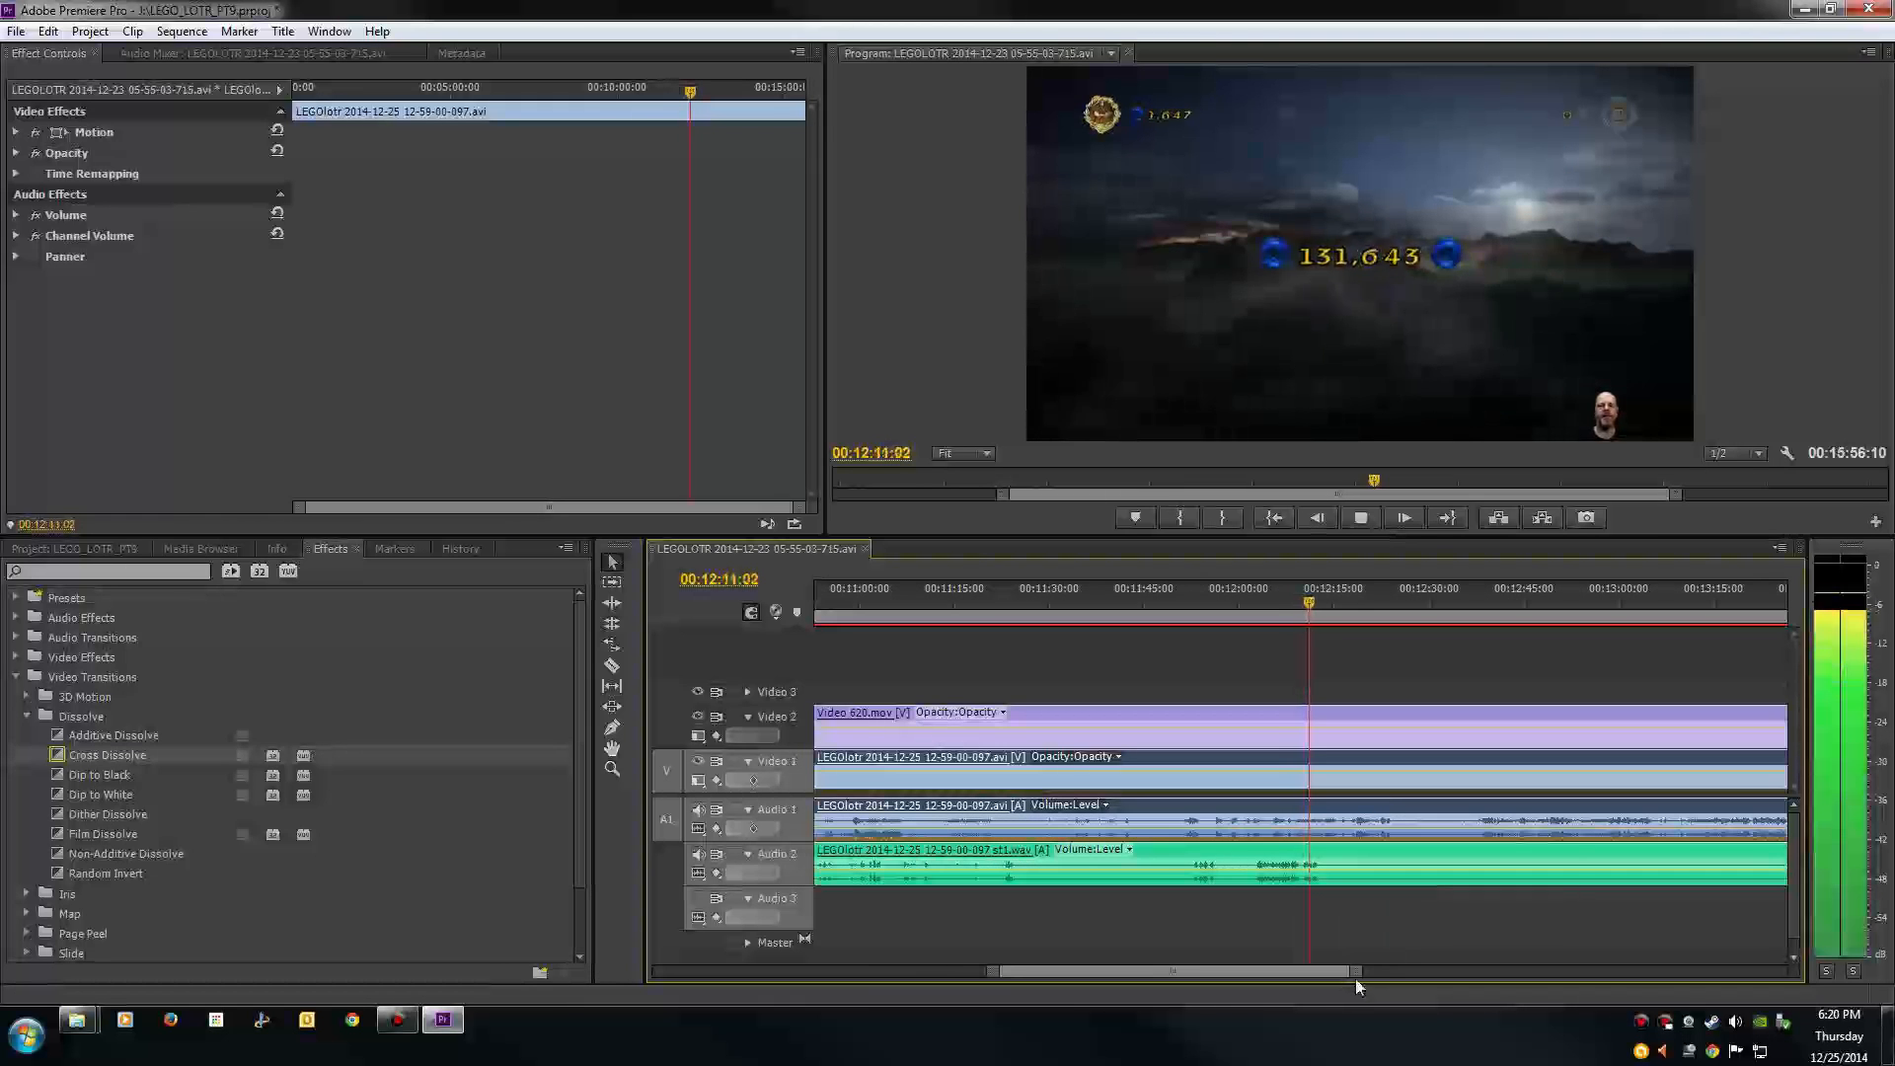
{"action": "key", "text": "space"}
Step: Split the clips on all tracks at 00:12:12:15 and delete everything after the cut
{"action": "key", "text": "c"}
{"action": "left_click_drag", "start_coordinate": [1354, 978], "coordinate": [1245, 975]}
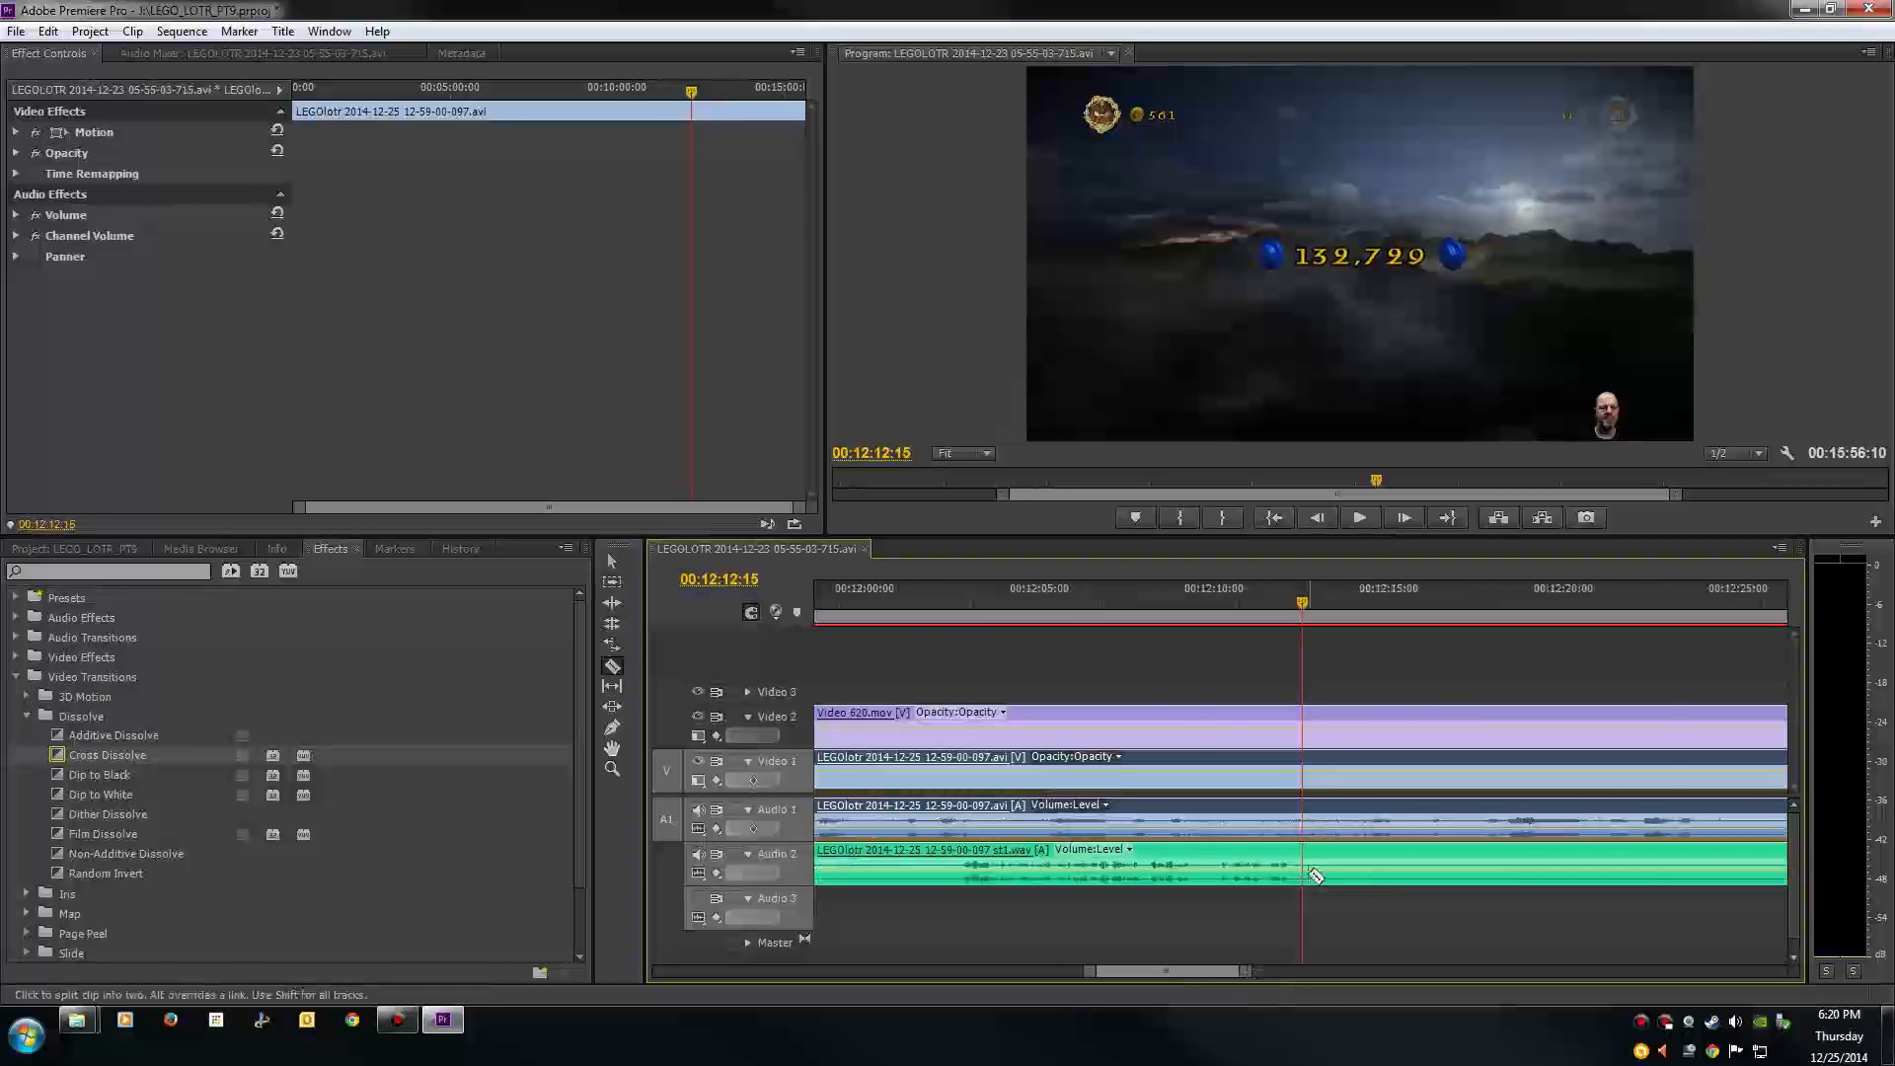
{"action": "left_click", "coordinate": [1313, 835], "text": "shift"}
{"action": "key", "text": "v"}
{"action": "left_click_drag", "start_coordinate": [1377, 674], "coordinate": [1478, 902]}
{"action": "key", "text": "Delete"}
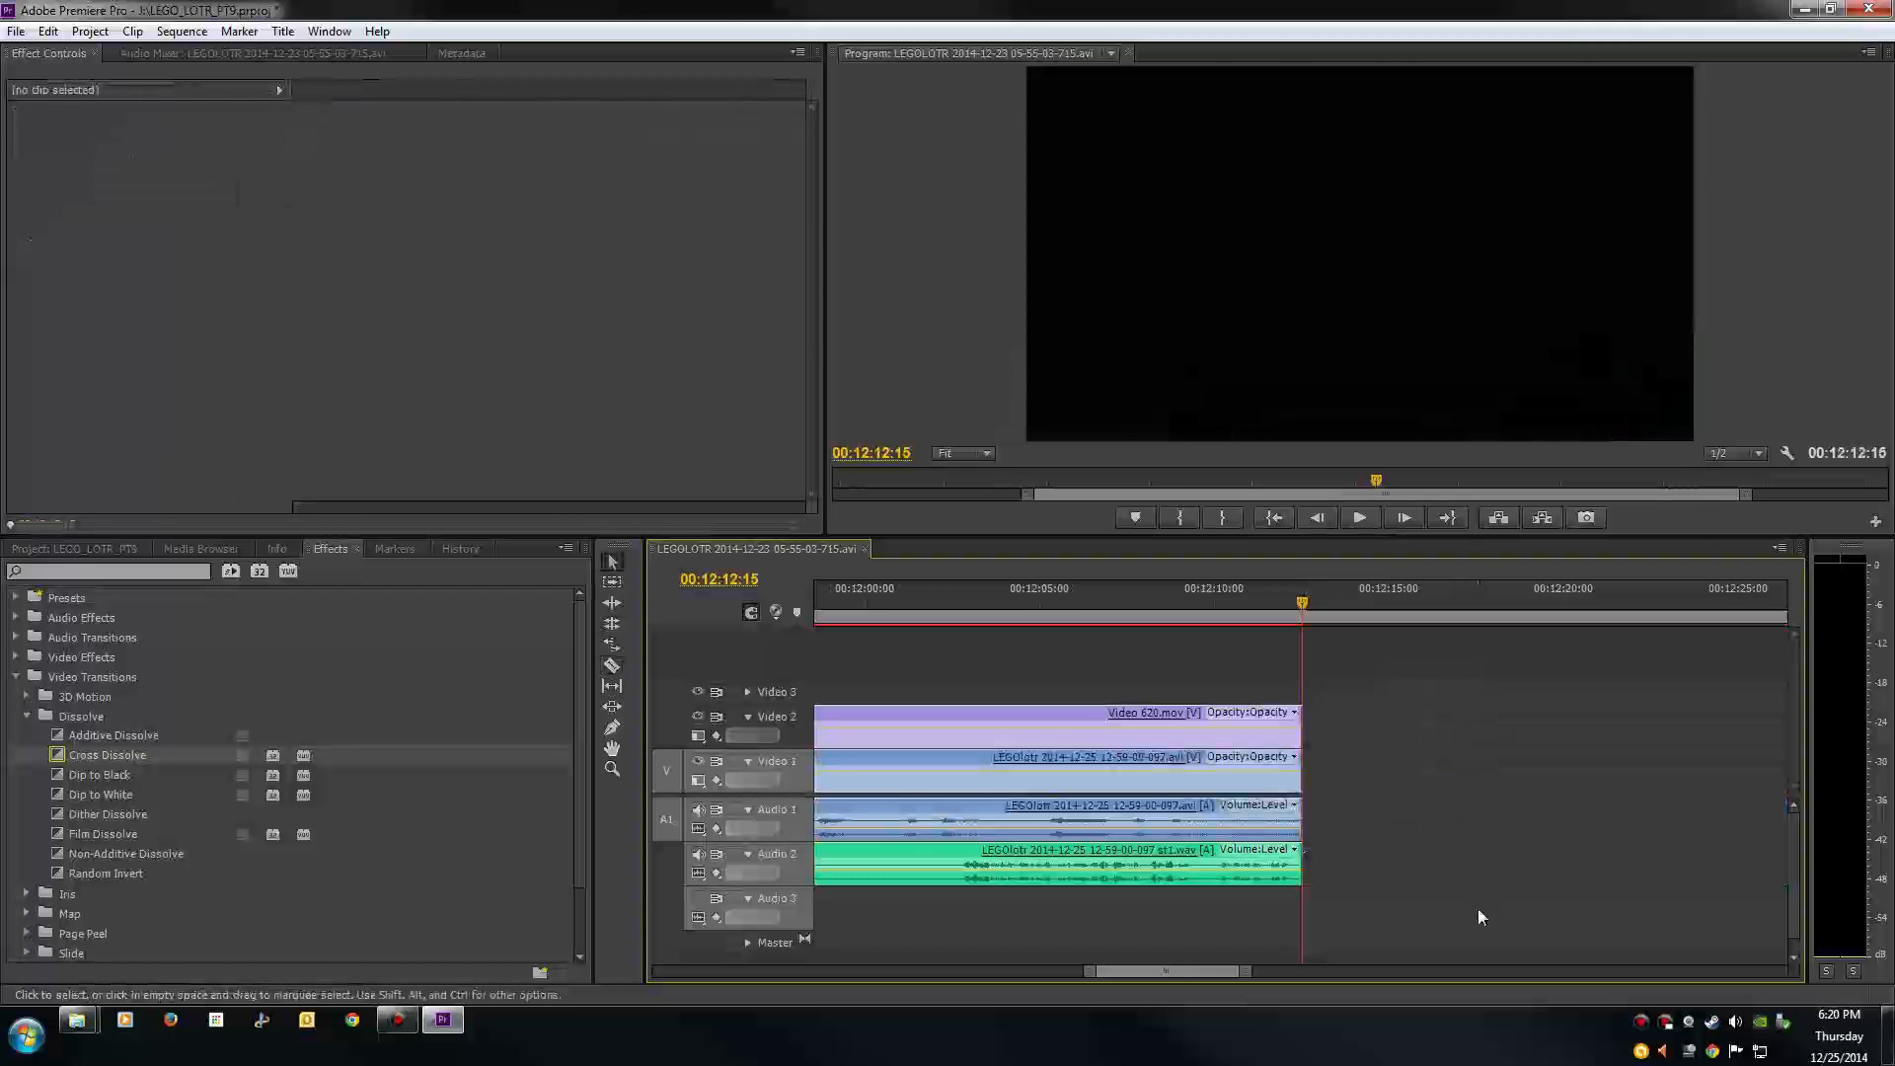
{"action": "left_click_drag", "start_coordinate": [1247, 973], "coordinate": [1441, 997]}
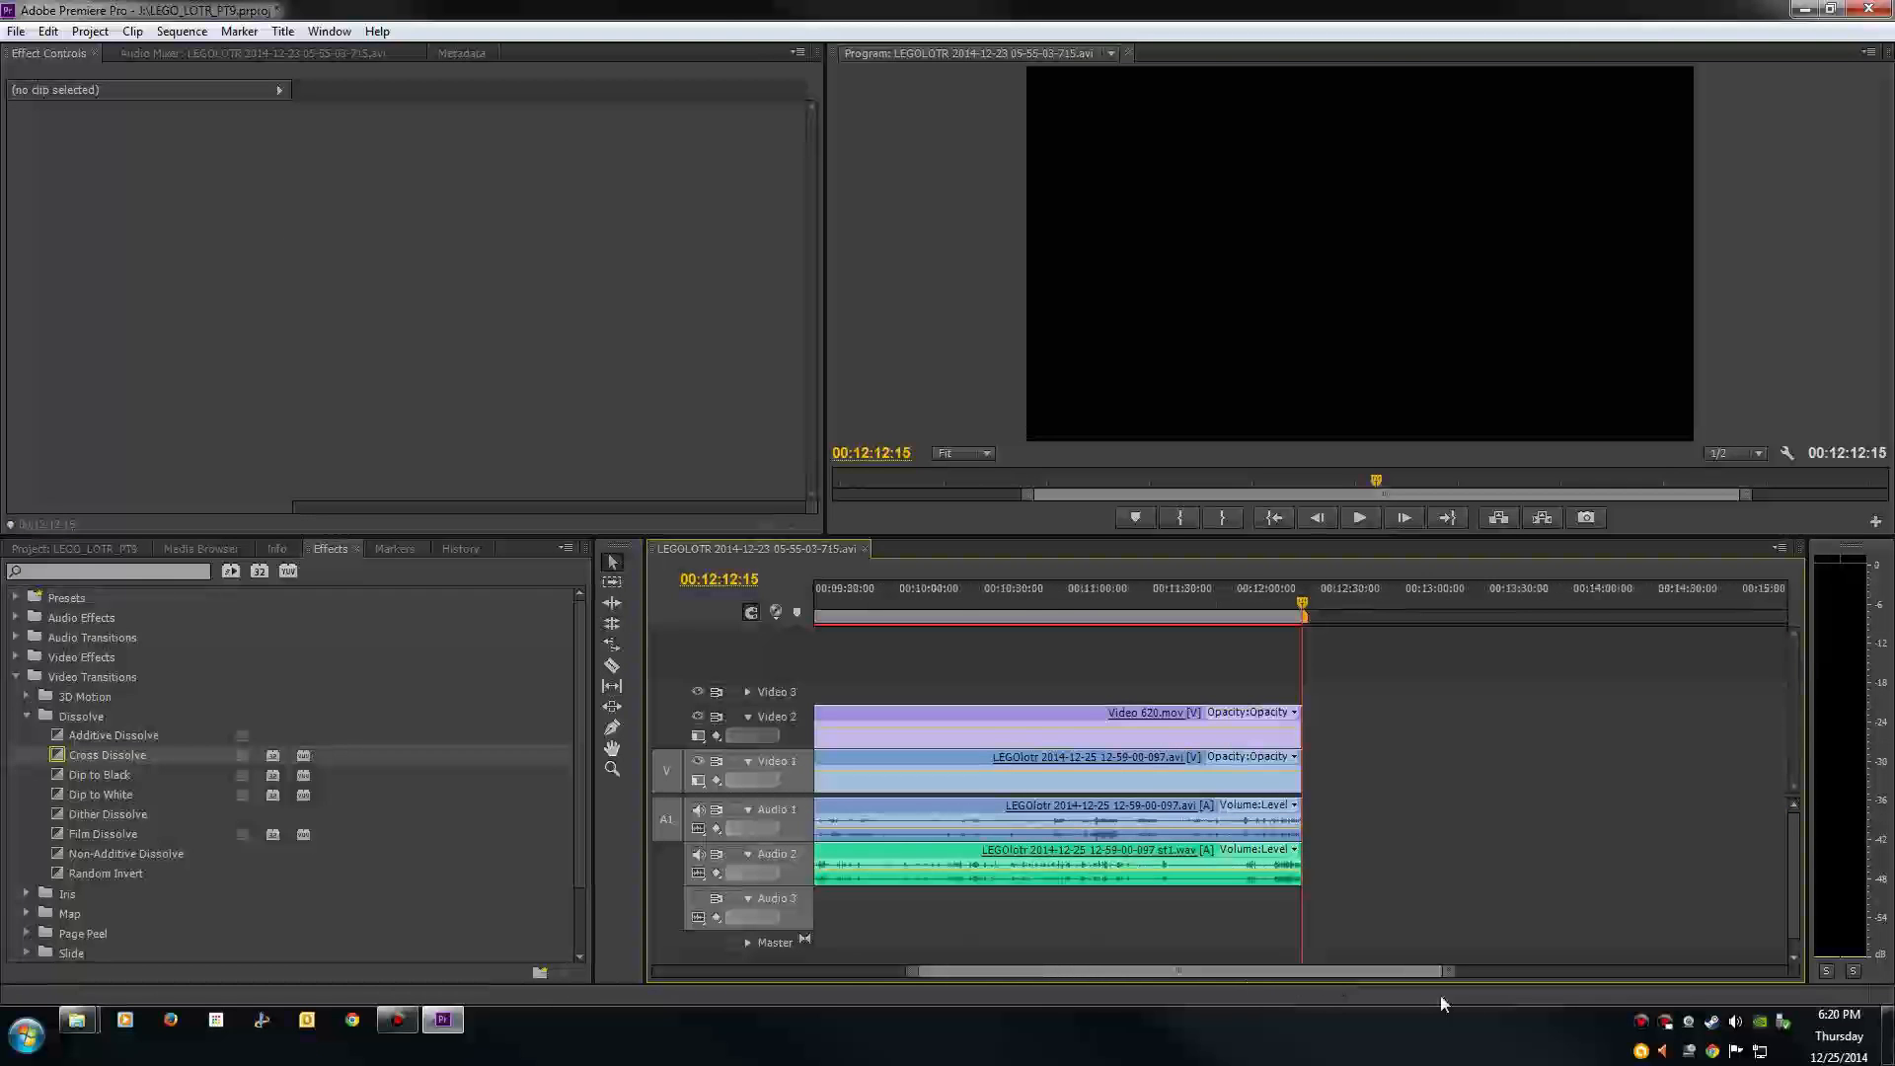
Step: Return to the start of the sequence and spot-check the footage at 00:01:32:02, 00:09:44:25 and 00:06:56:27
{"action": "left_click", "coordinate": [1275, 518]}
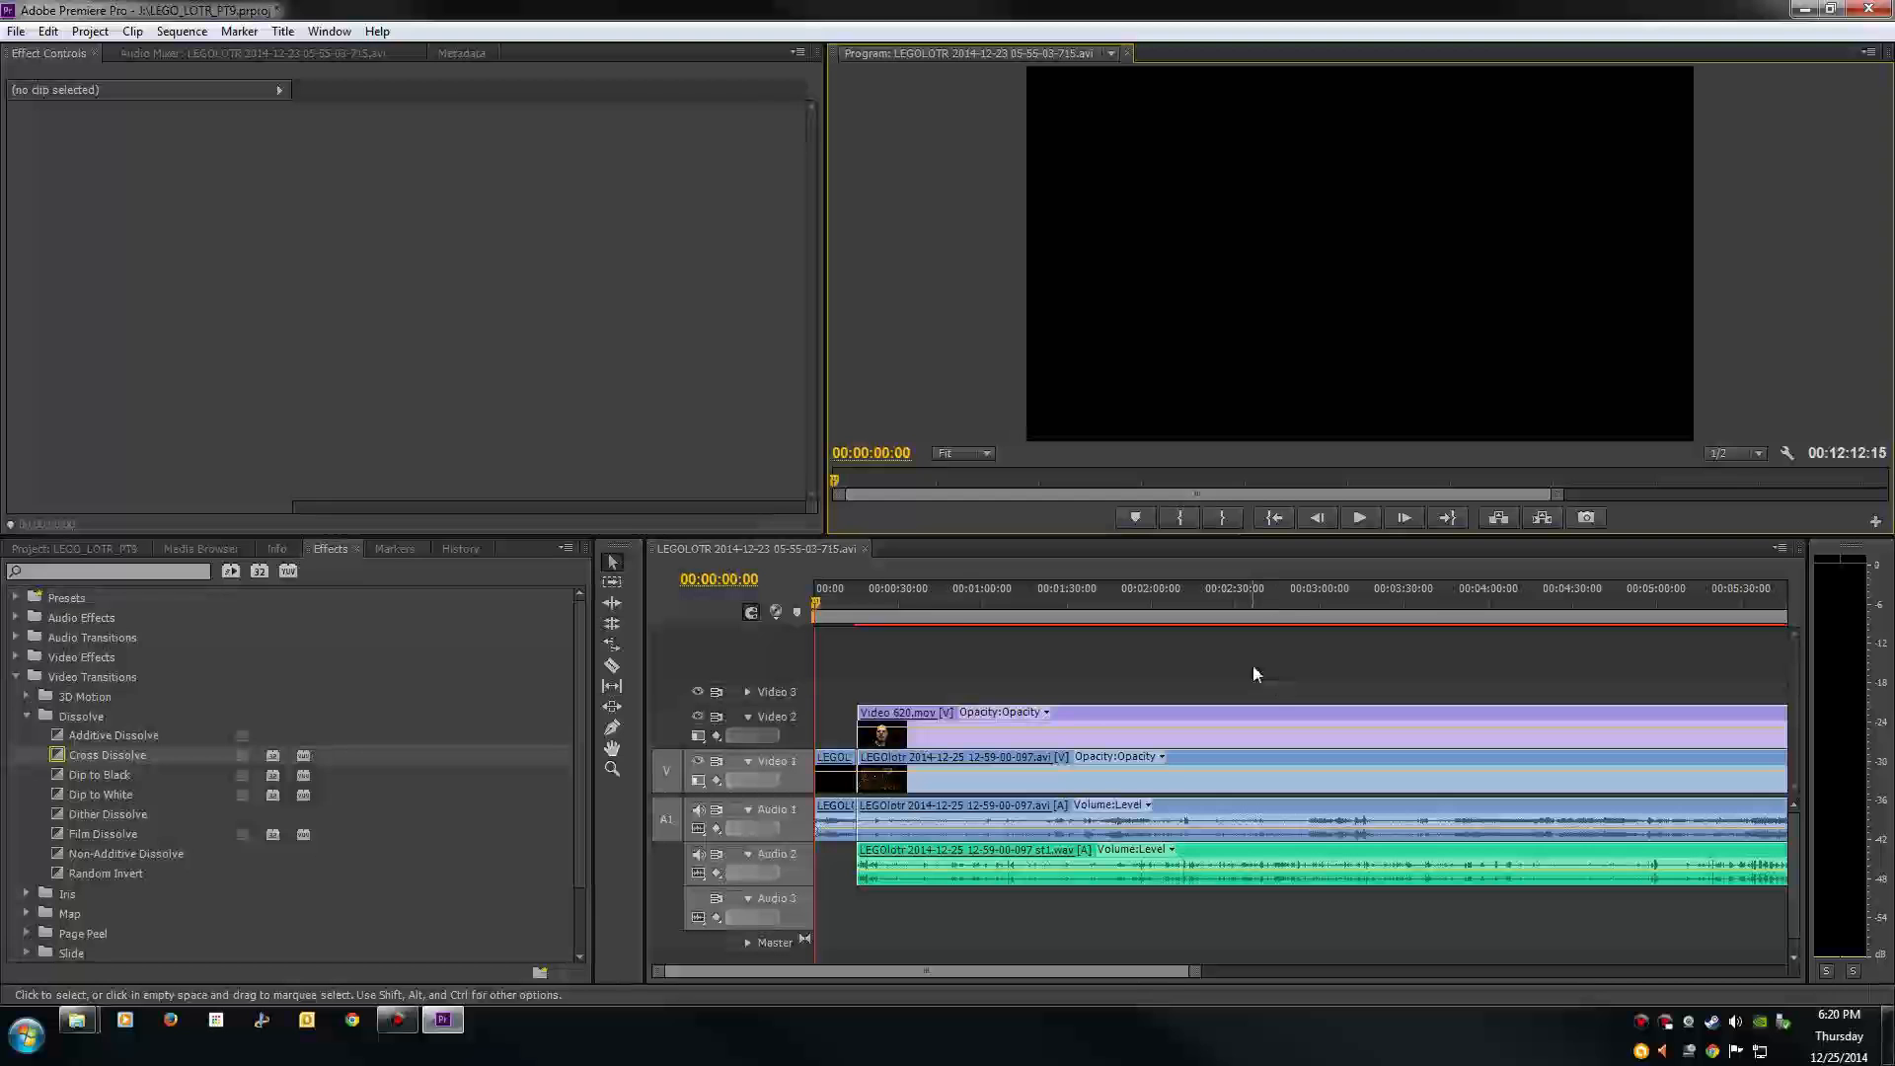
{"action": "left_click", "coordinate": [1074, 598]}
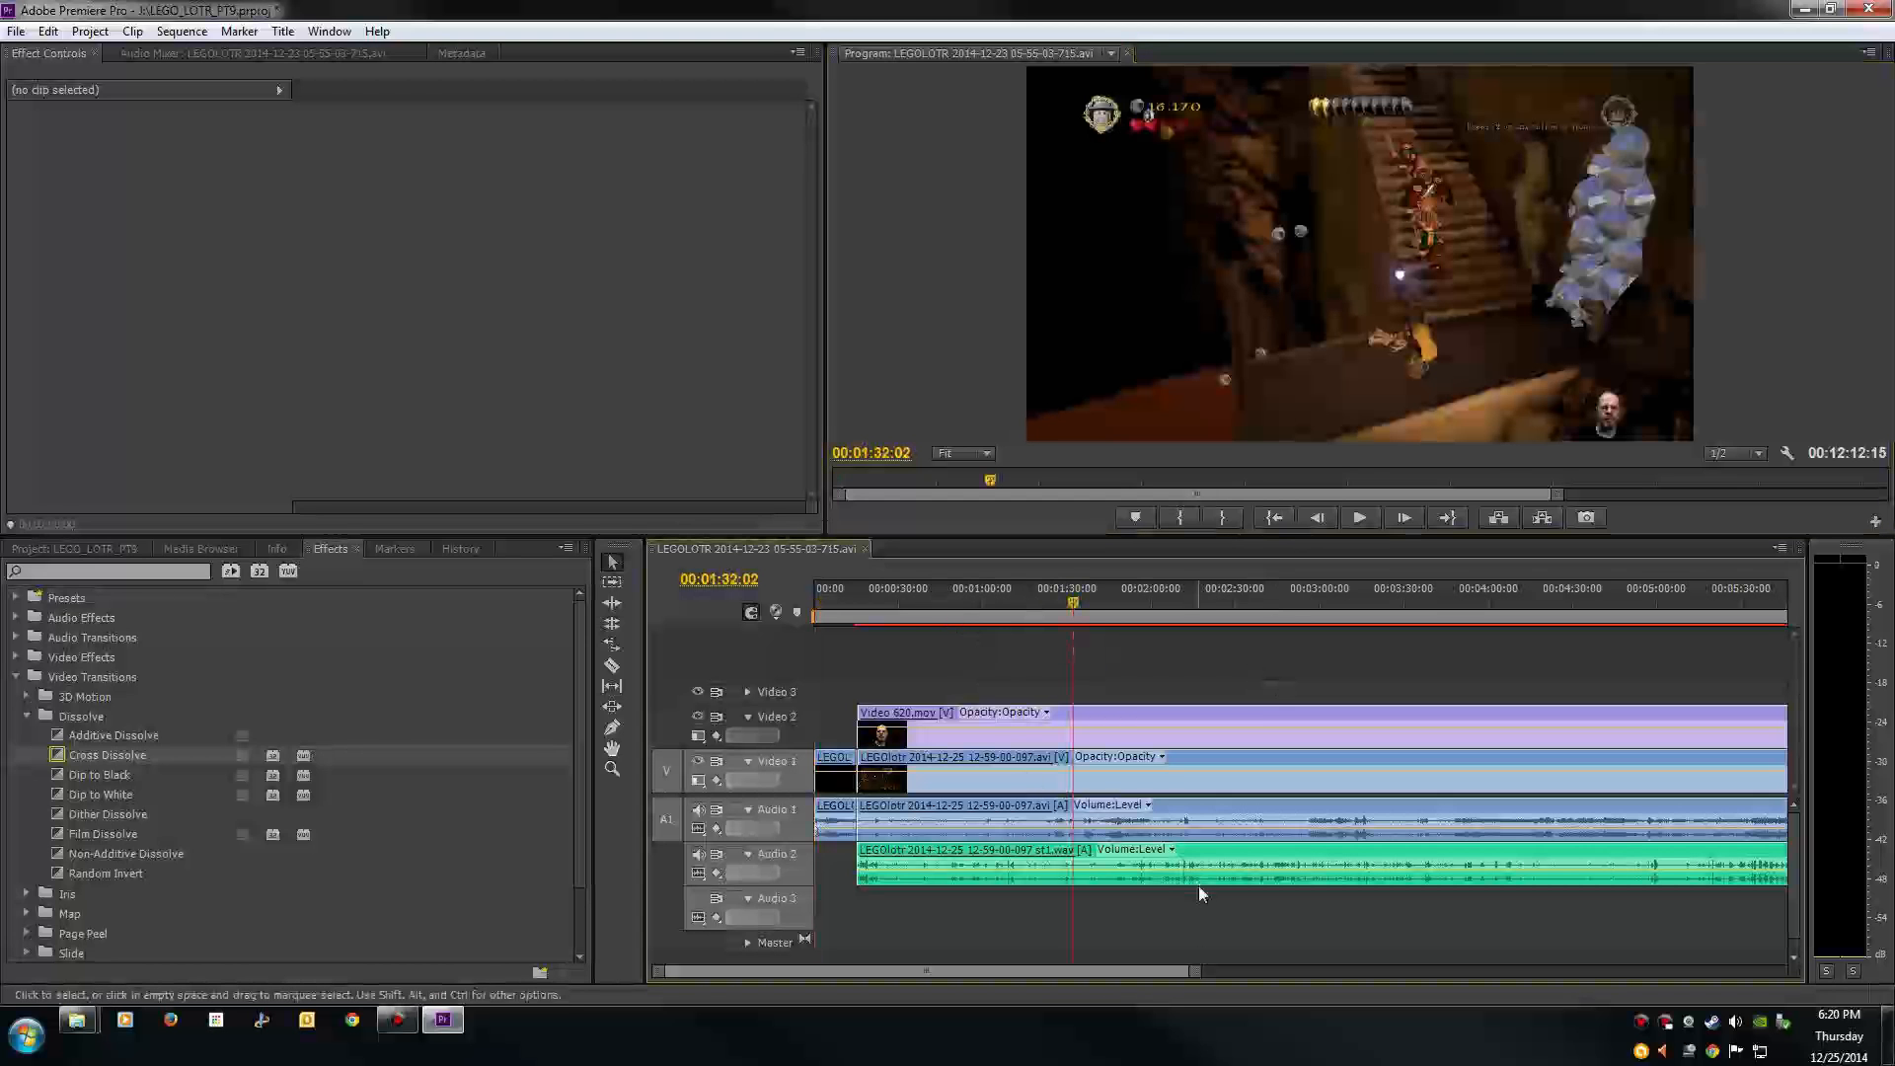
{"action": "left_click_drag", "start_coordinate": [1195, 971], "coordinate": [1561, 1021]}
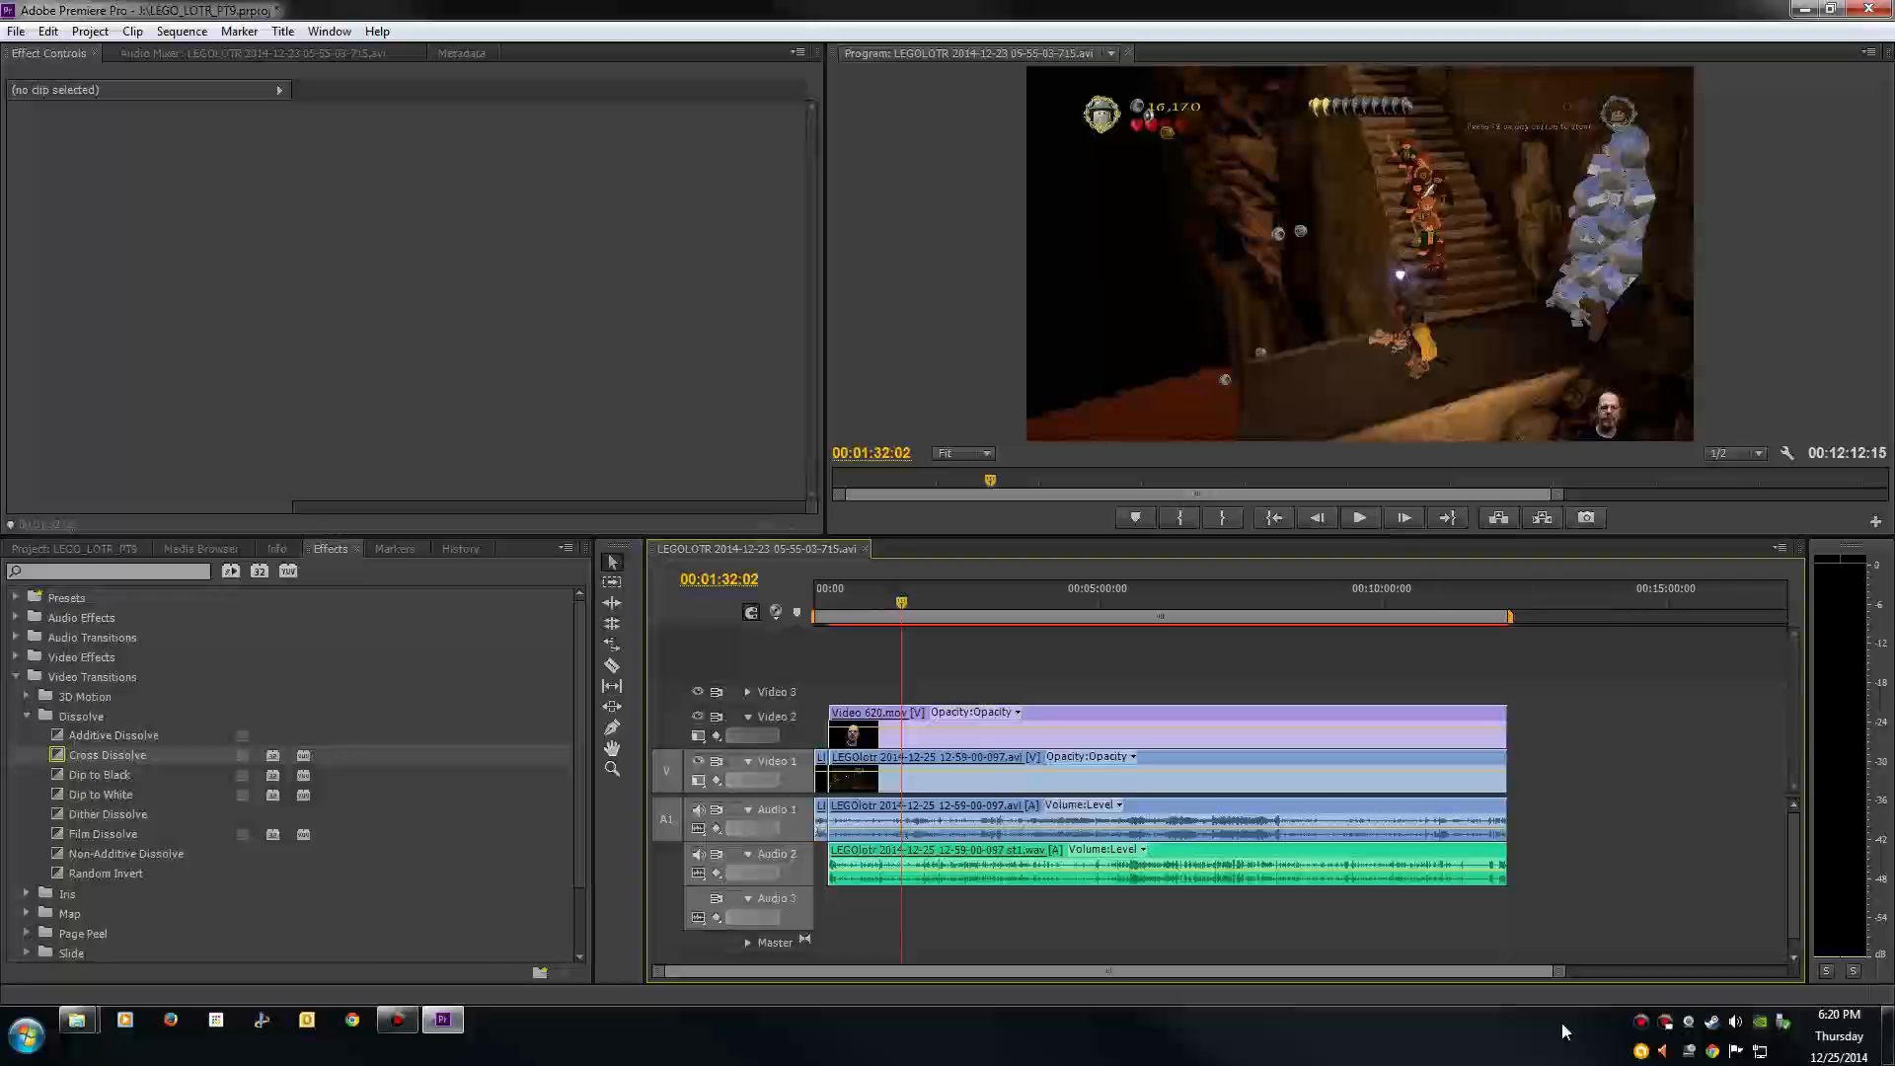
{"action": "left_click", "coordinate": [1370, 601]}
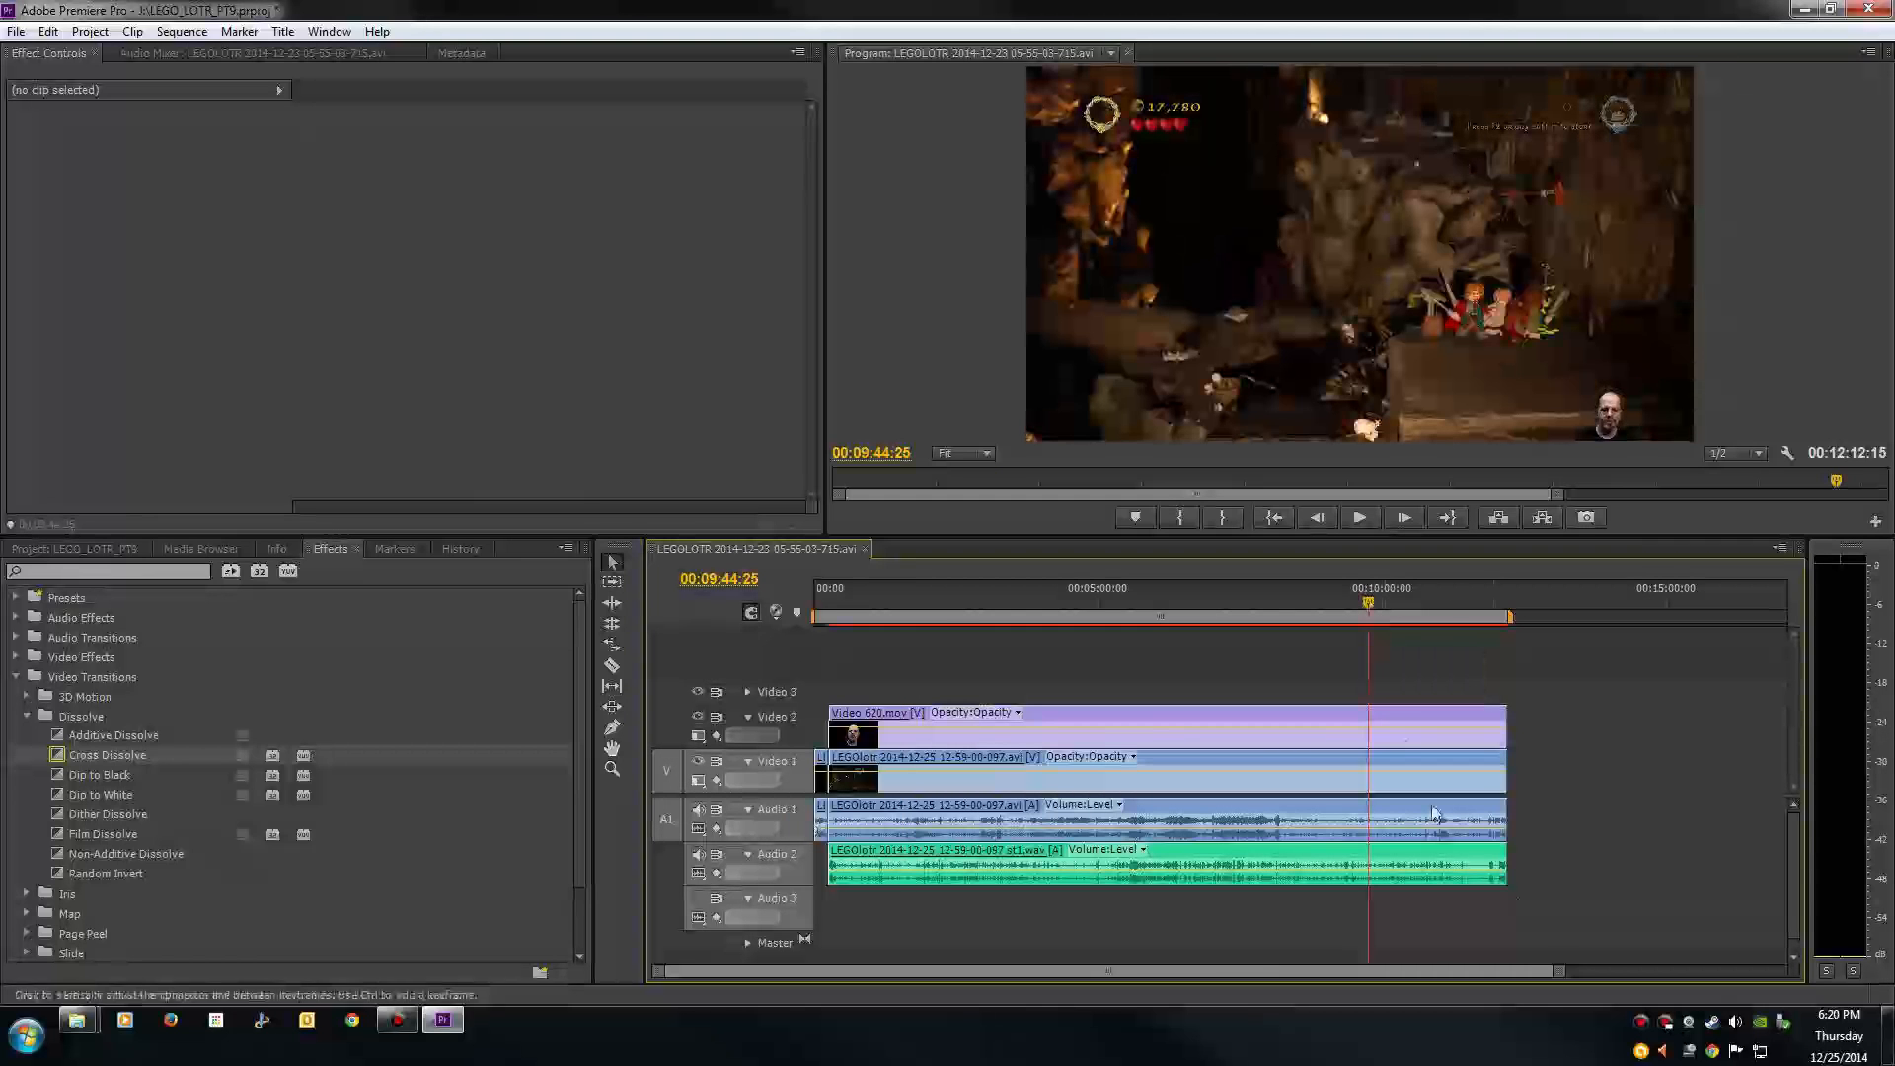
{"action": "left_click_drag", "start_coordinate": [1555, 973], "coordinate": [1469, 973]}
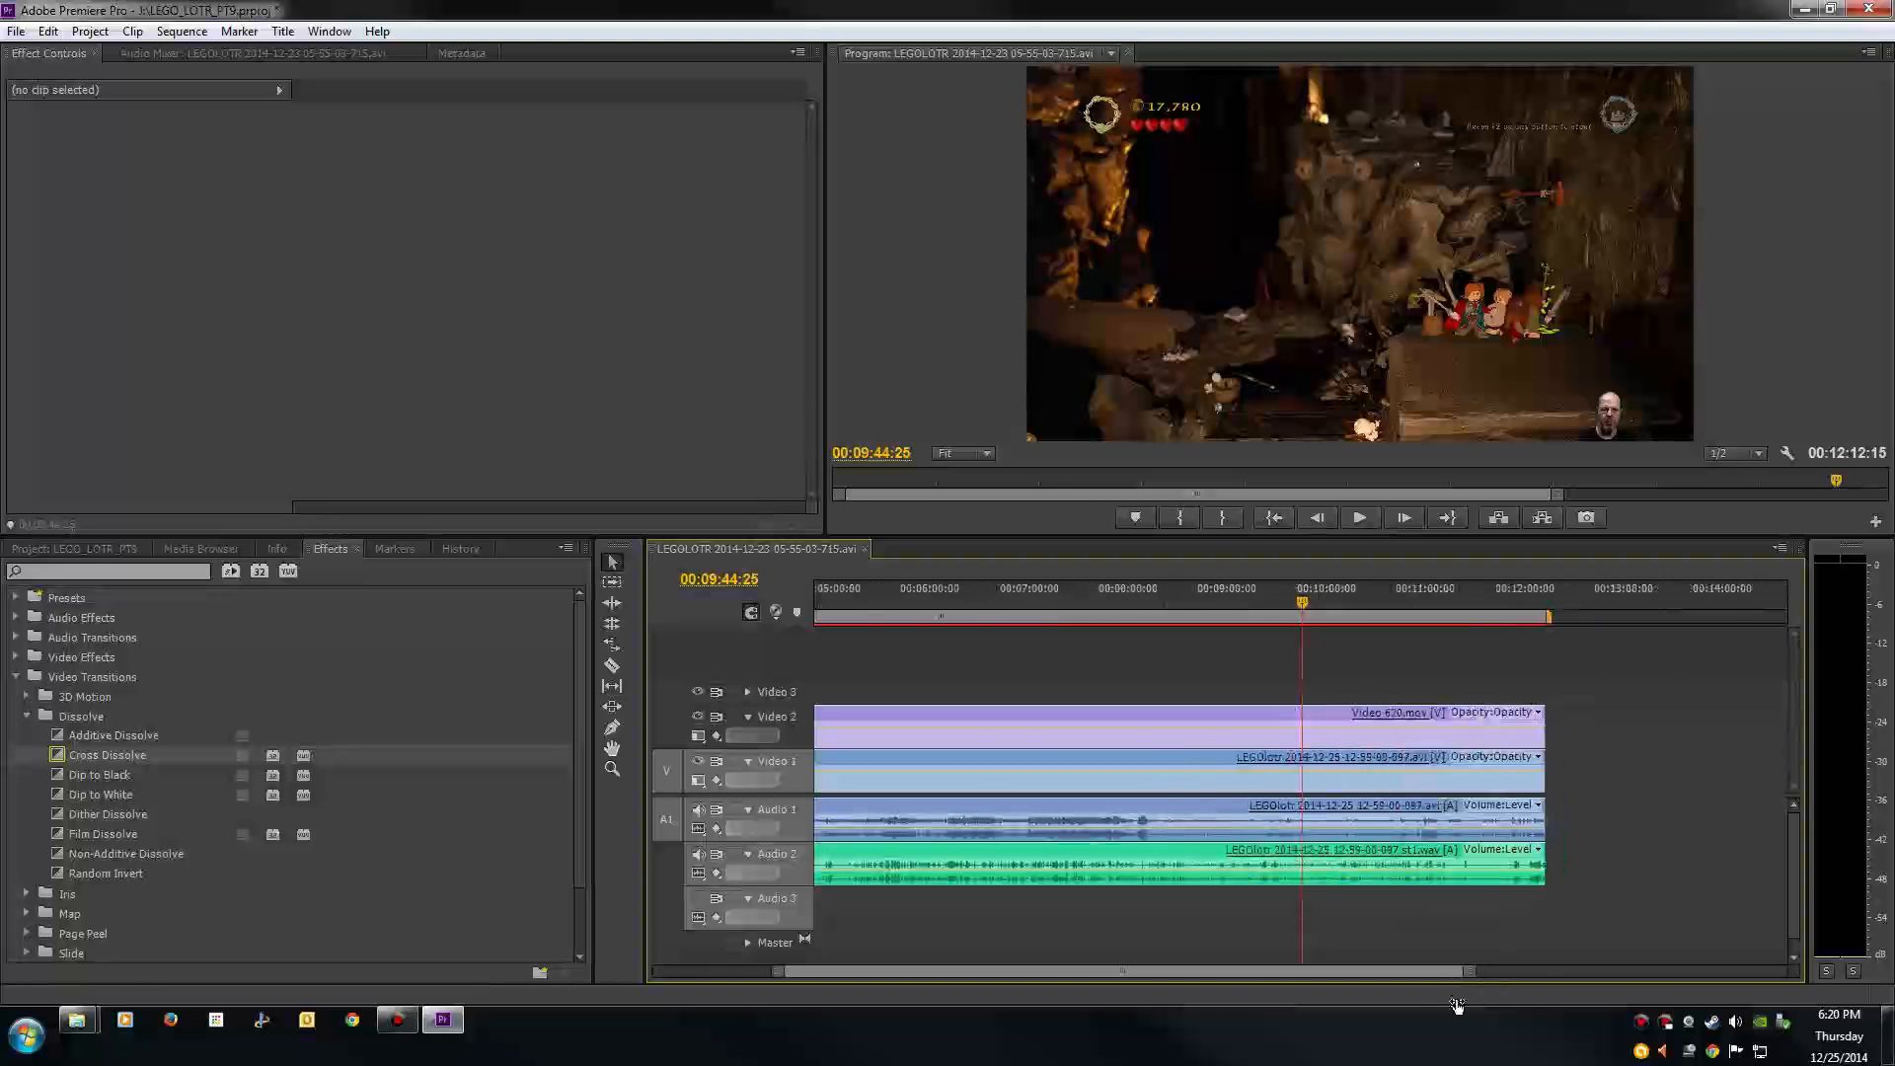
{"action": "left_click", "coordinate": [1027, 607]}
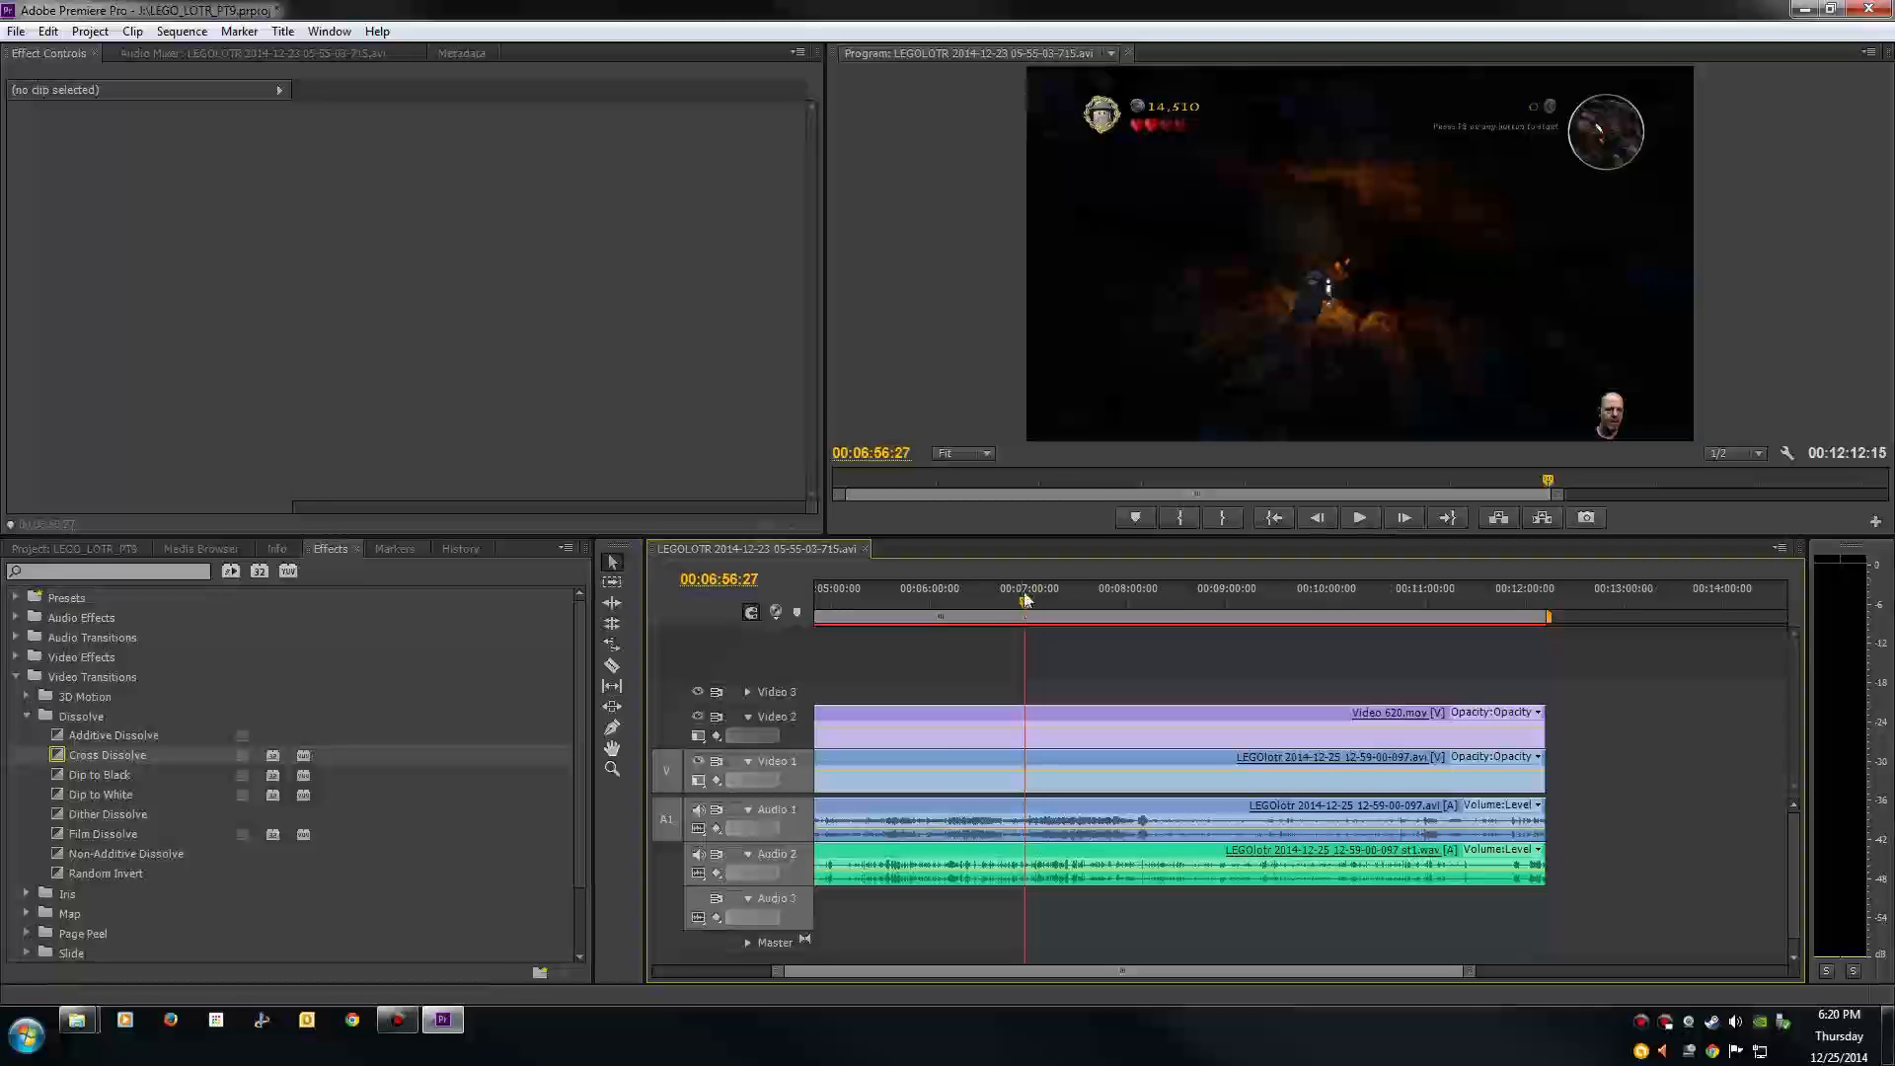
Step: Look through the late gameplay and closing cutscene between 00:10:32:01 and 00:11:43:05 for a suitable still frame
{"action": "left_click", "coordinate": [1380, 604]}
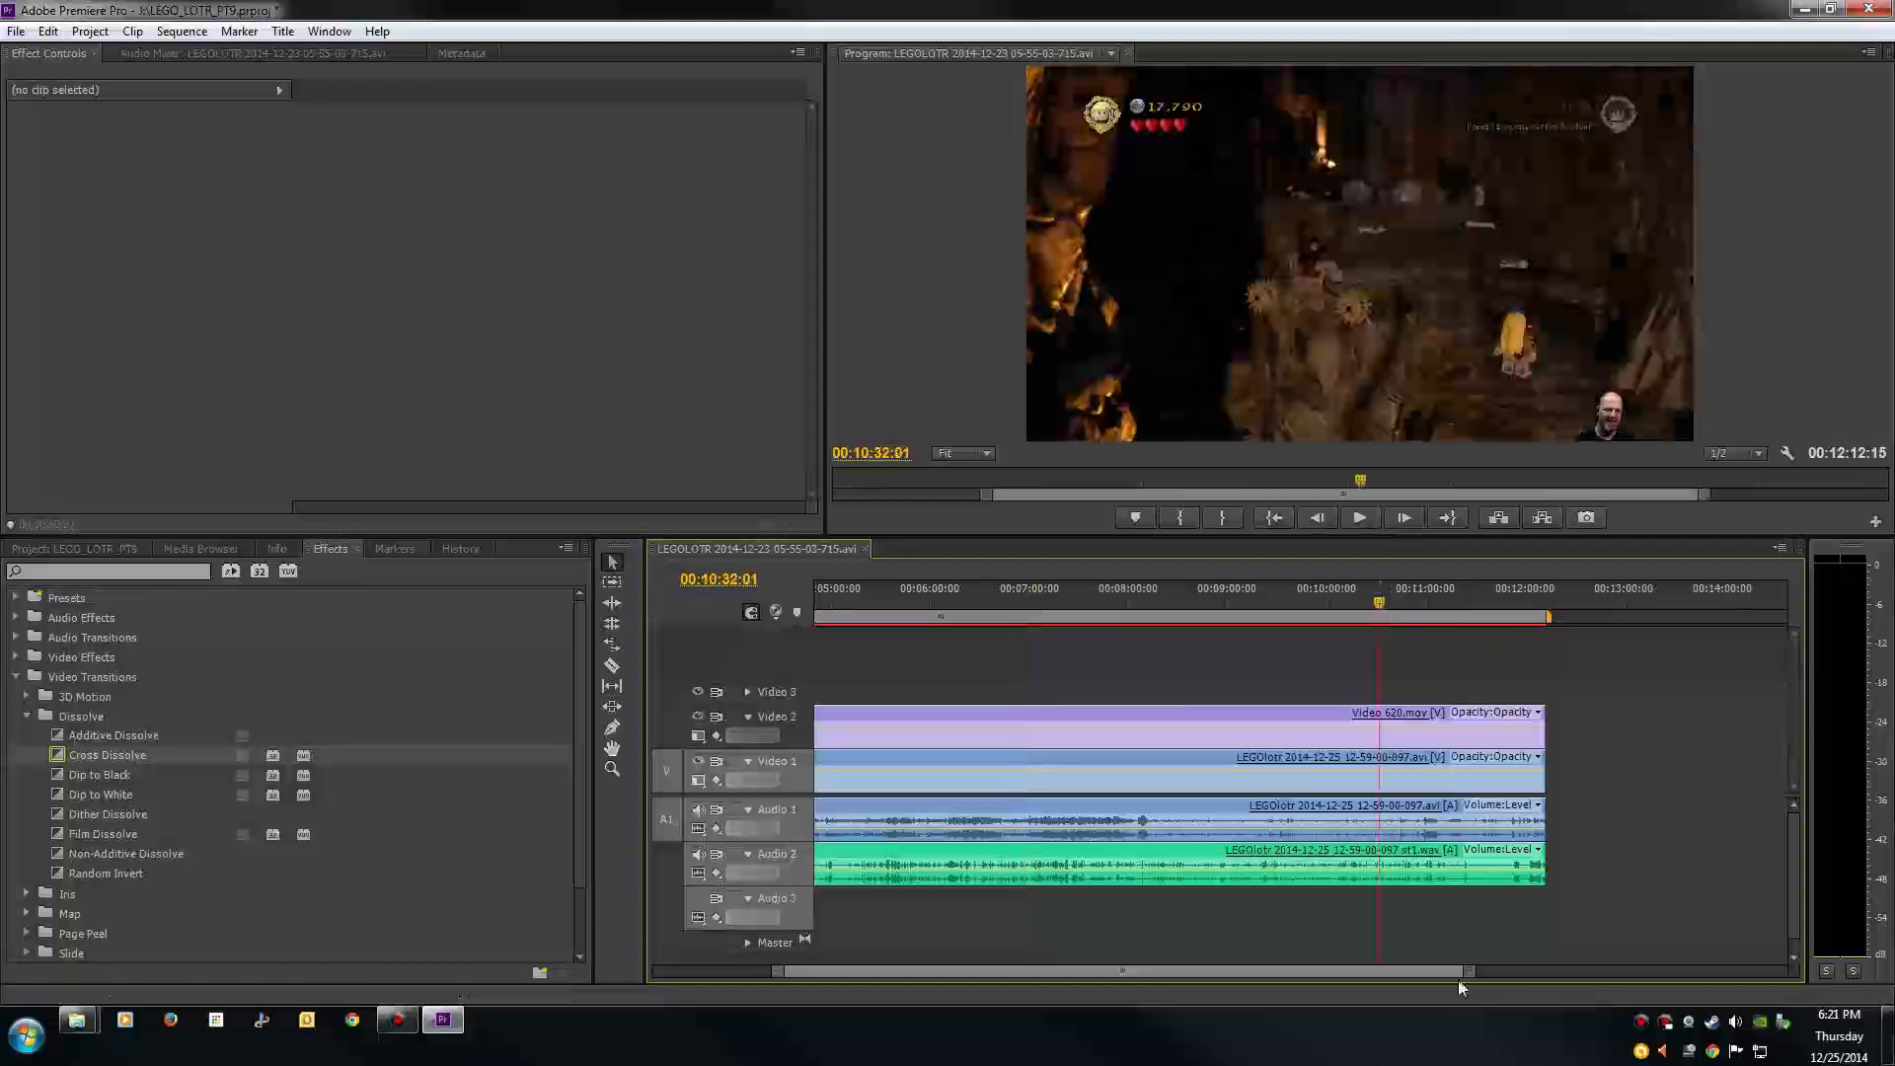
{"action": "left_click", "coordinate": [1433, 612]}
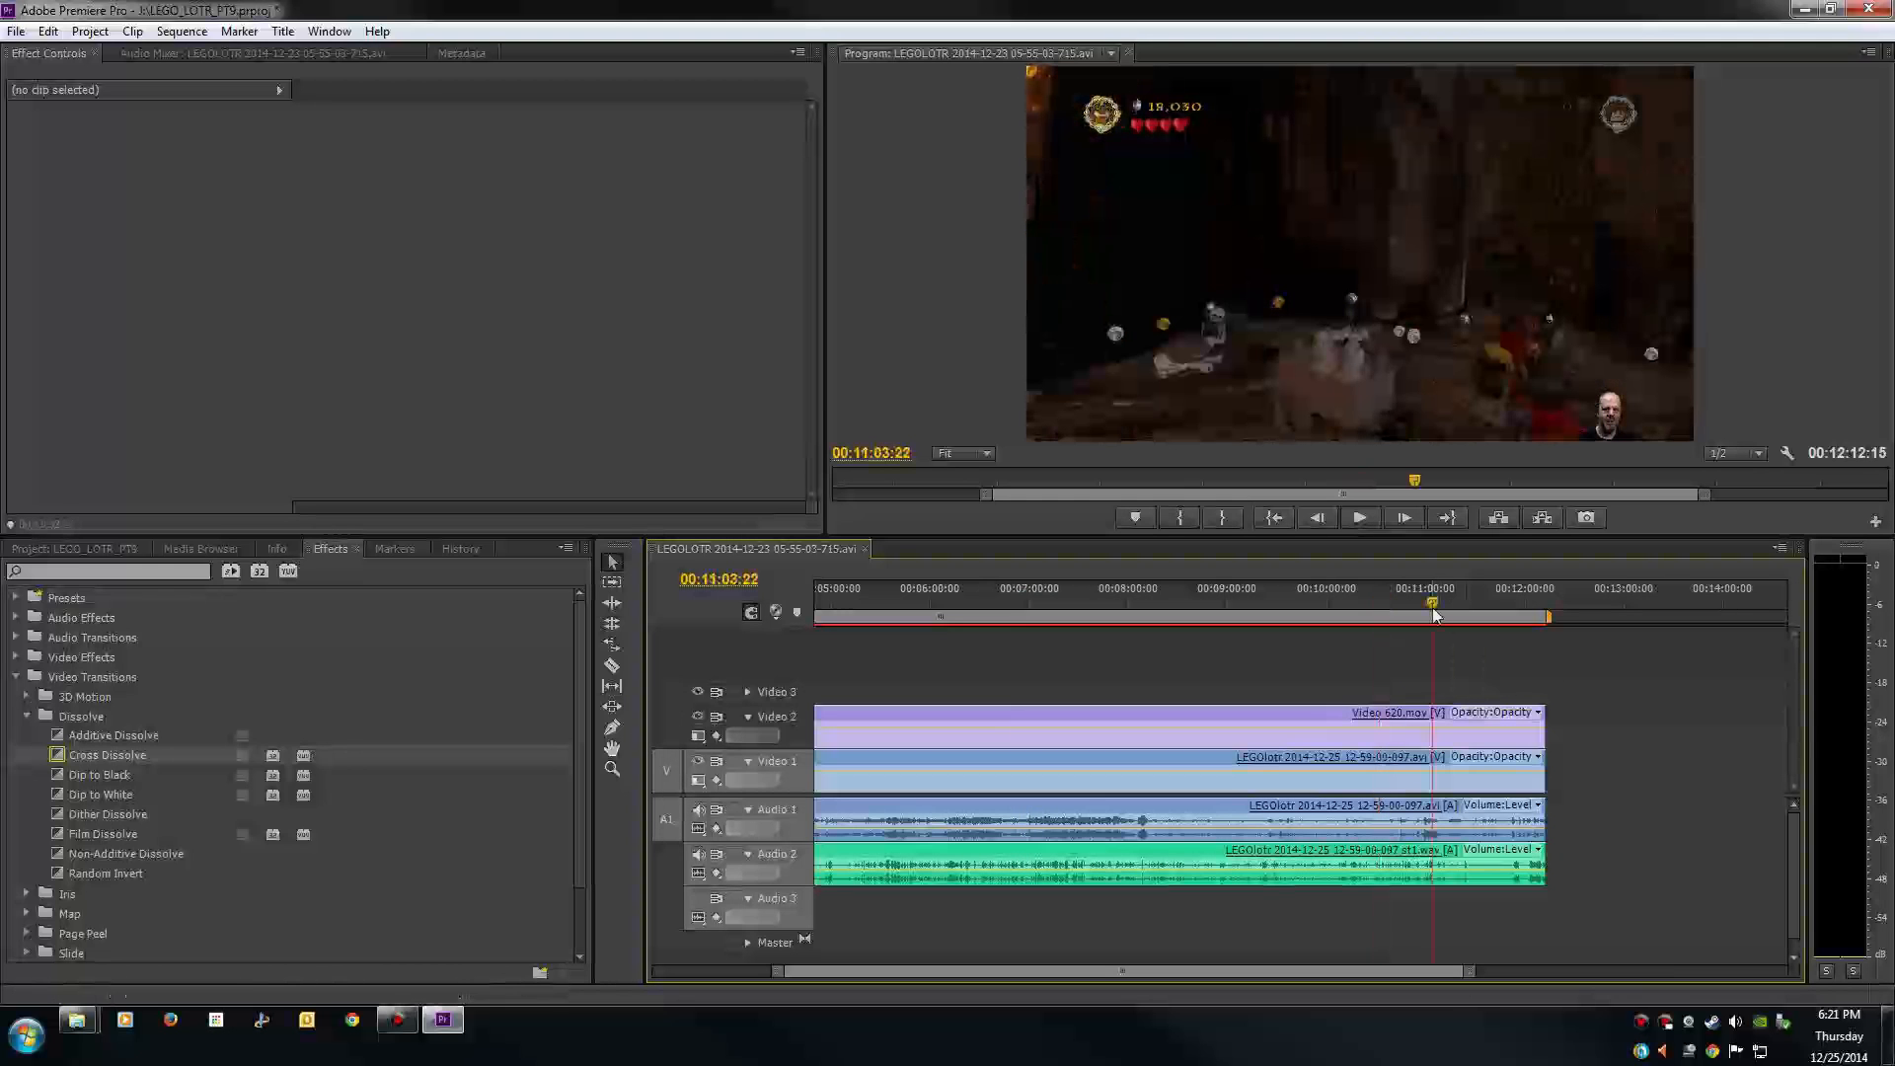
{"action": "left_click", "coordinate": [1475, 606]}
{"action": "key", "text": "space"}
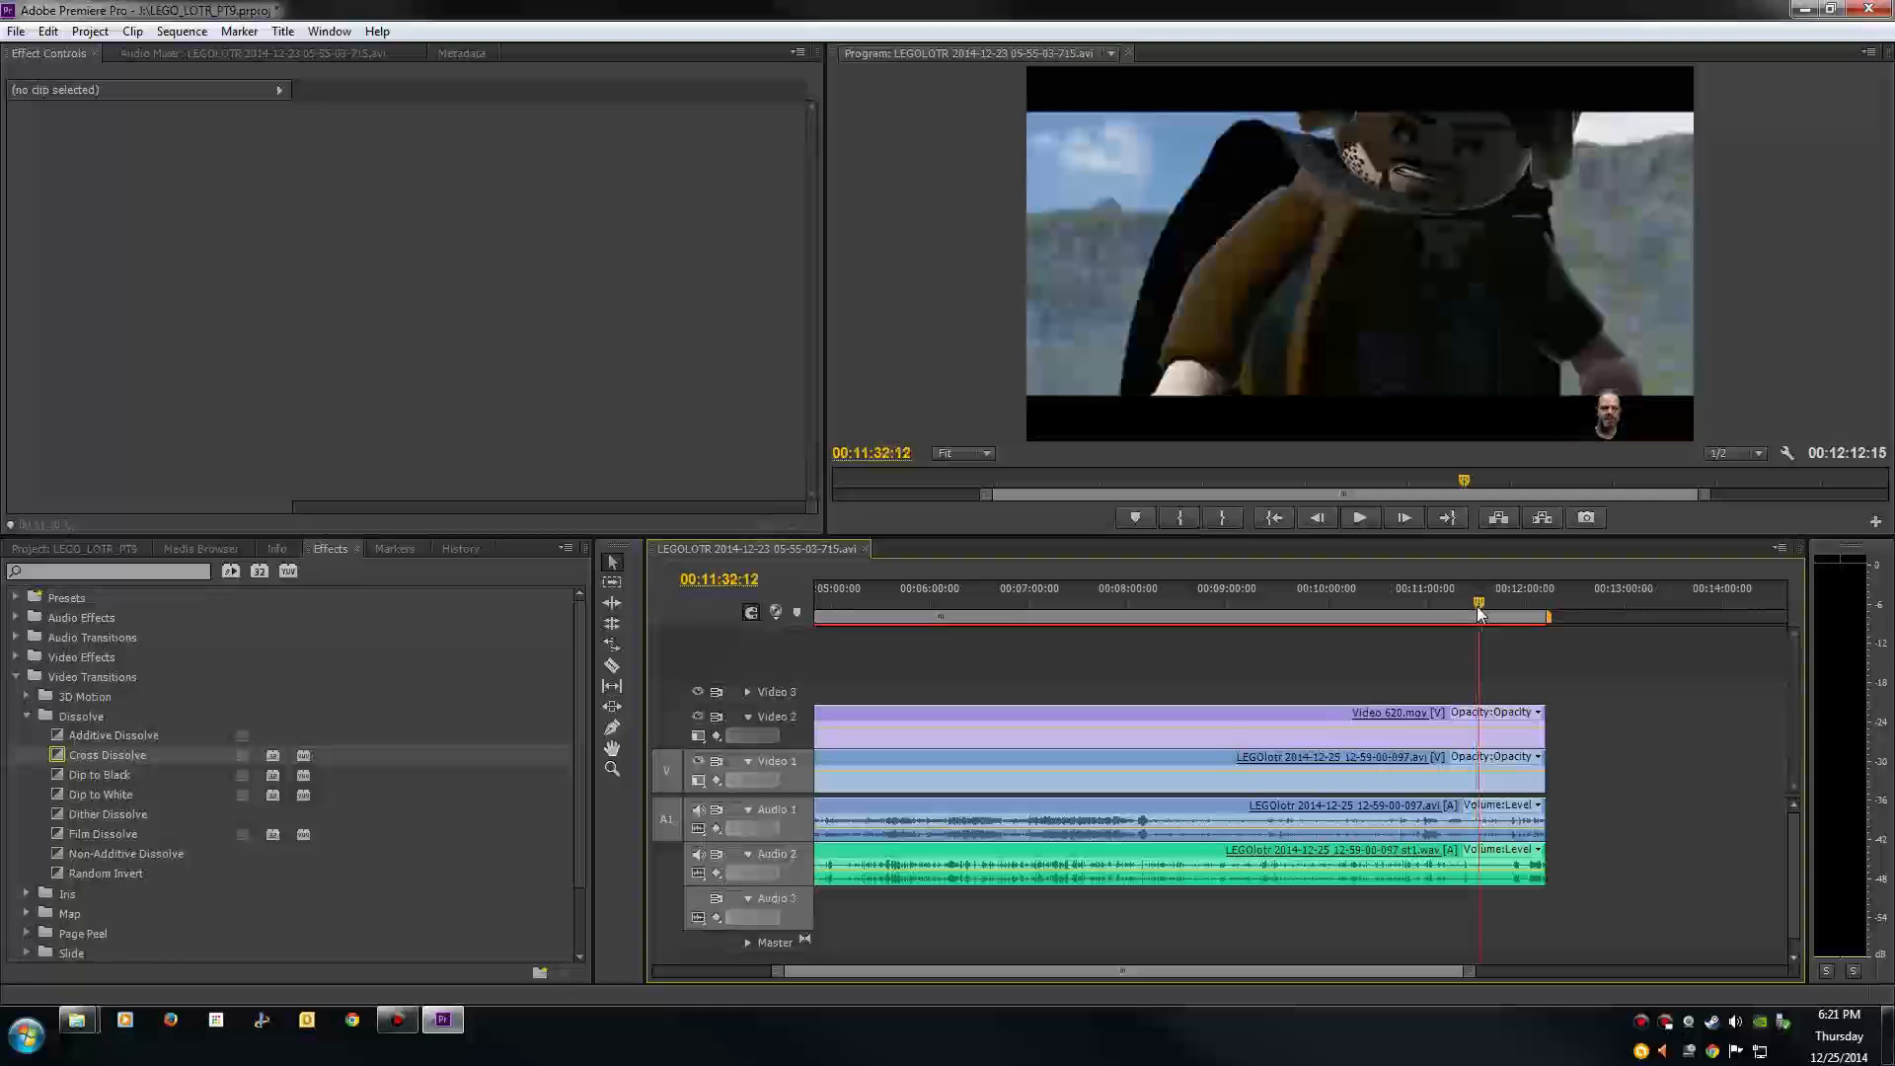
{"action": "left_click_drag", "start_coordinate": [1471, 609], "coordinate": [1447, 618]}
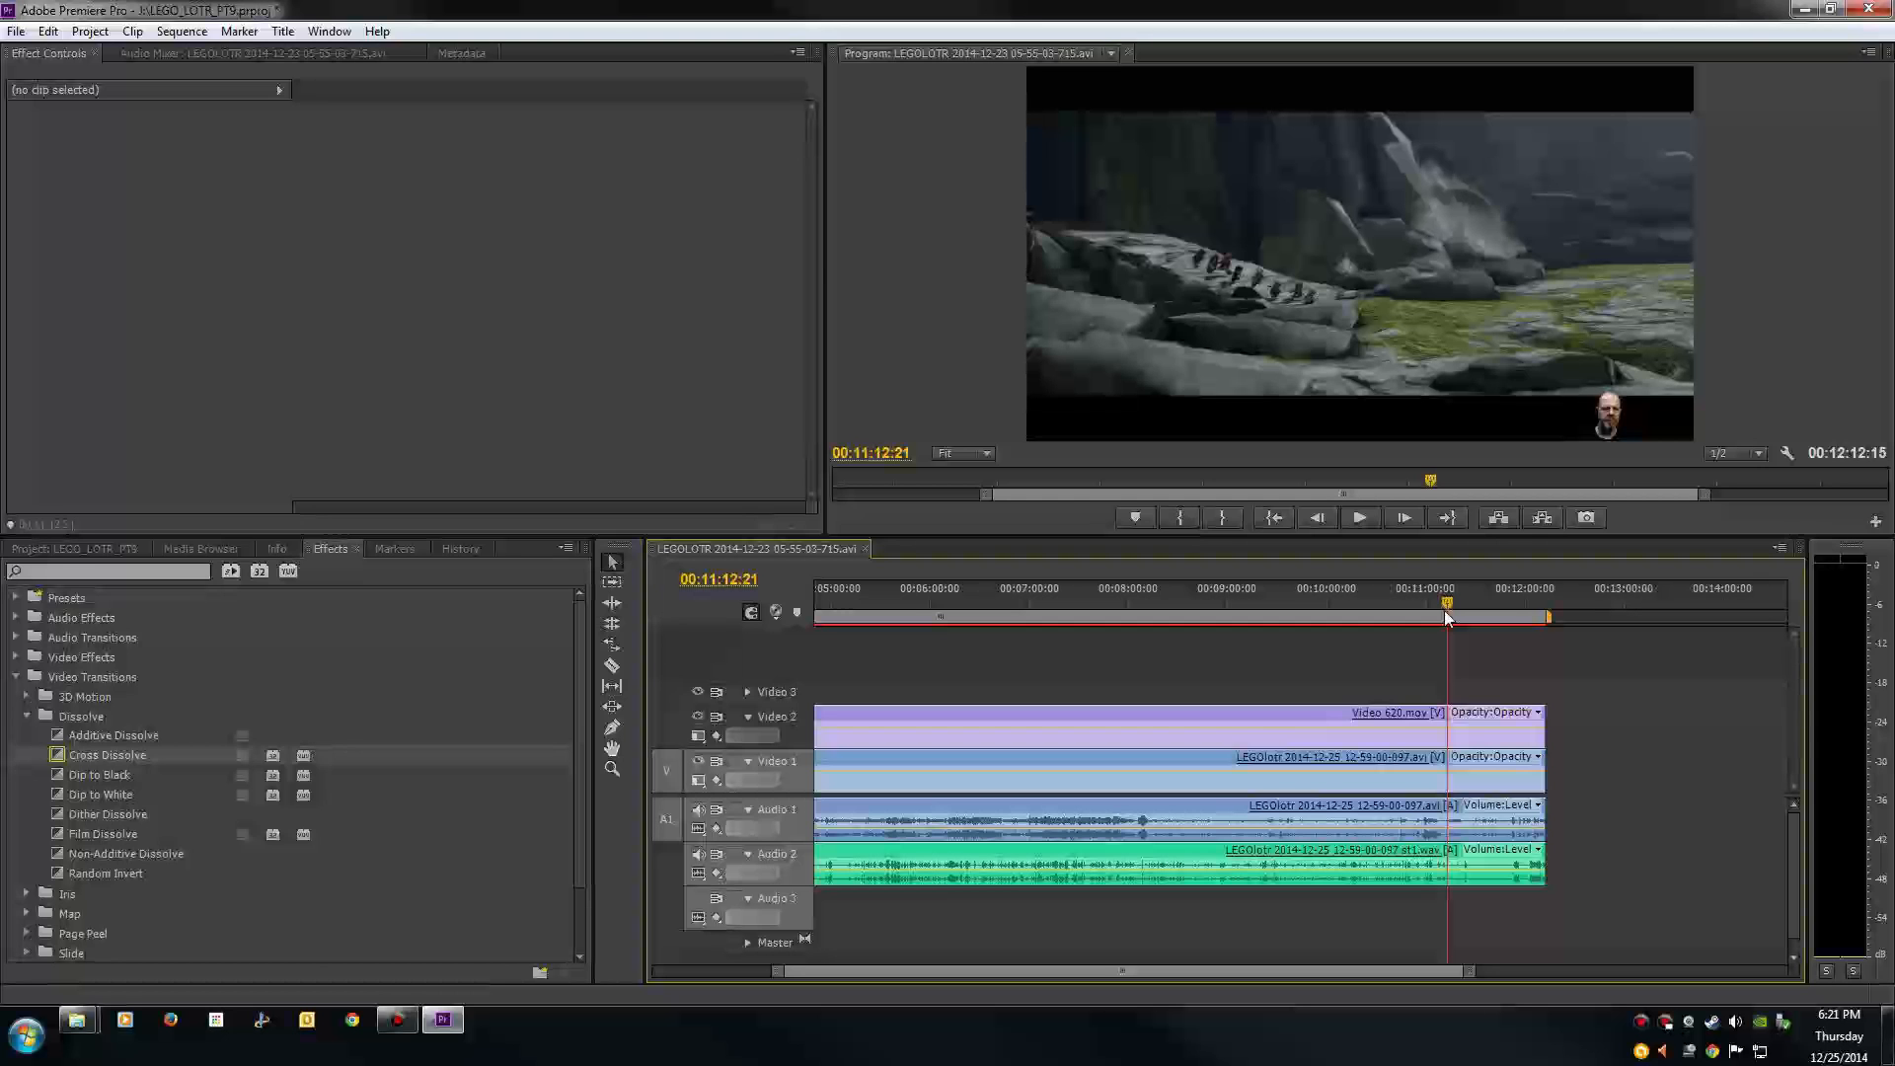
{"action": "left_click_drag", "start_coordinate": [1446, 616], "coordinate": [1496, 622]}
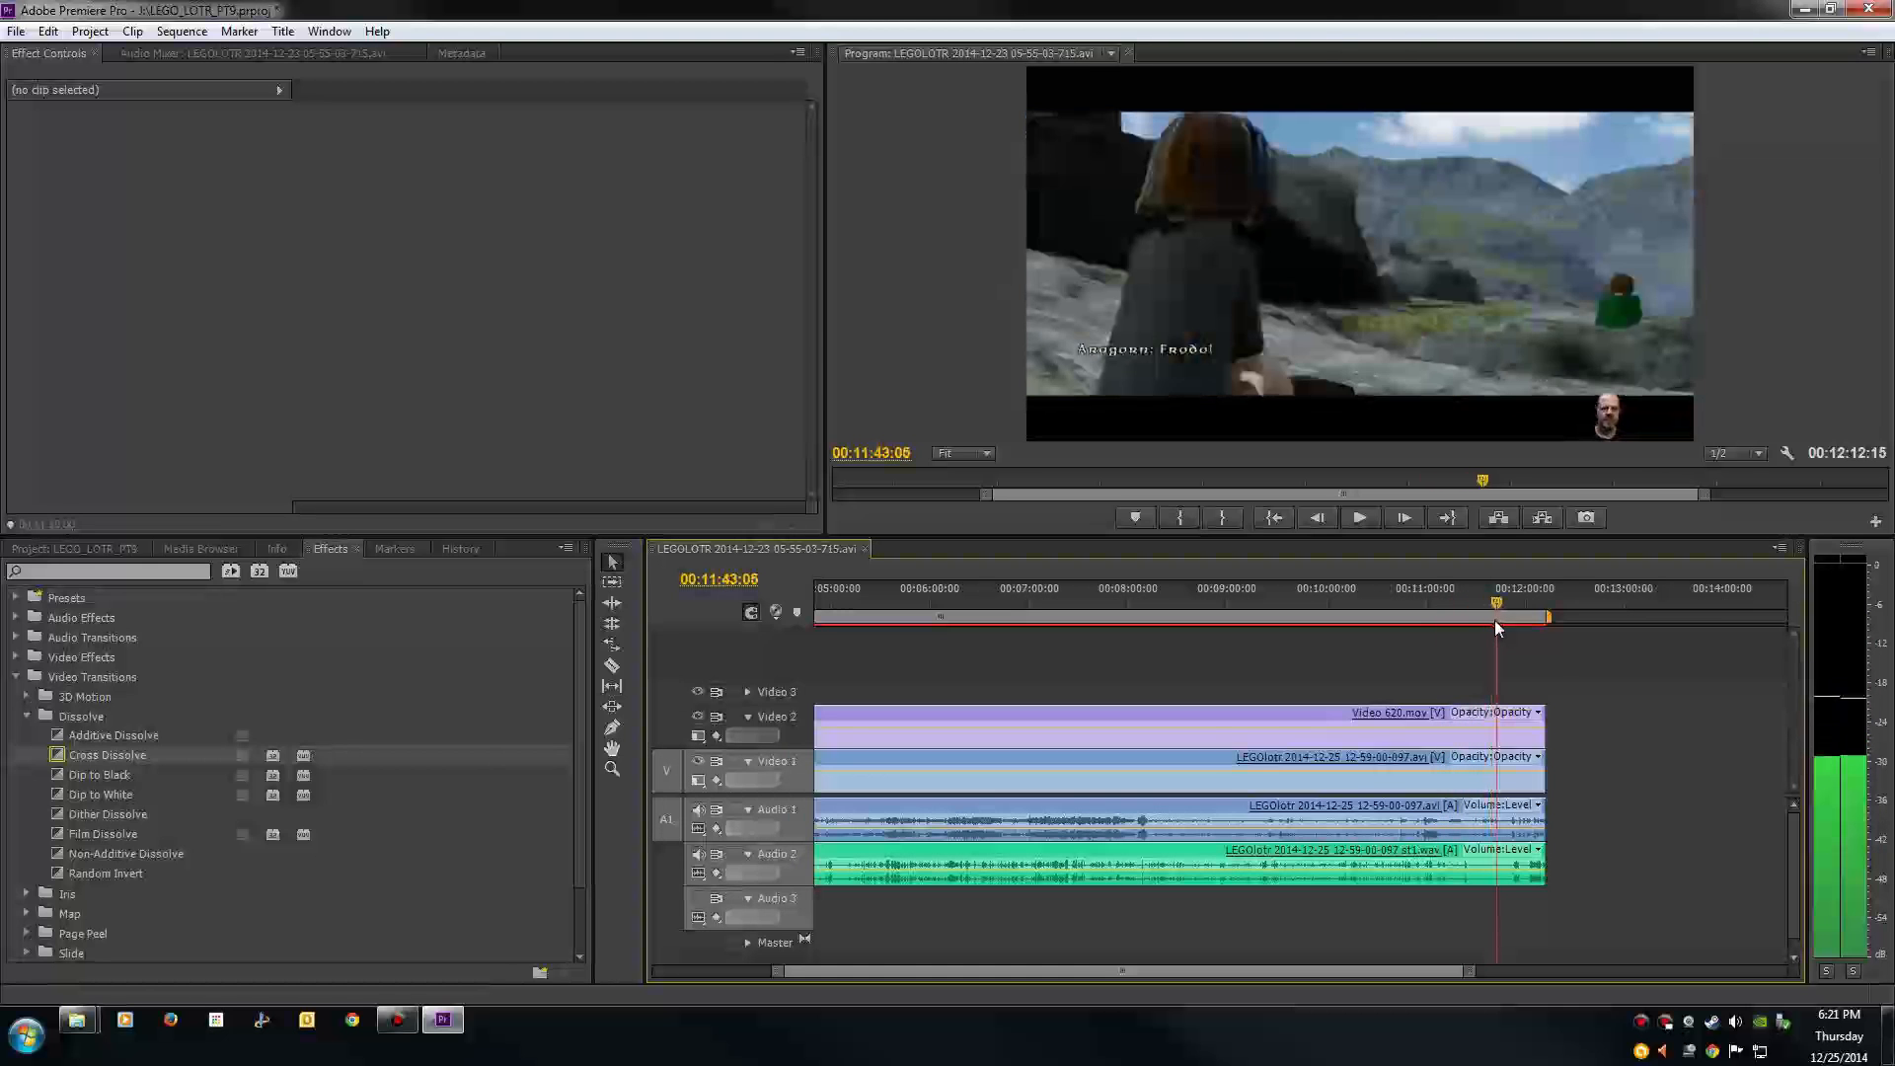
Step: Look for a still frame in the earlier footage at 00:07:23:06, 00:06:43:22 and from 00:04:01:07 to 00:04:26:10
{"action": "left_click", "coordinate": [1069, 596]}
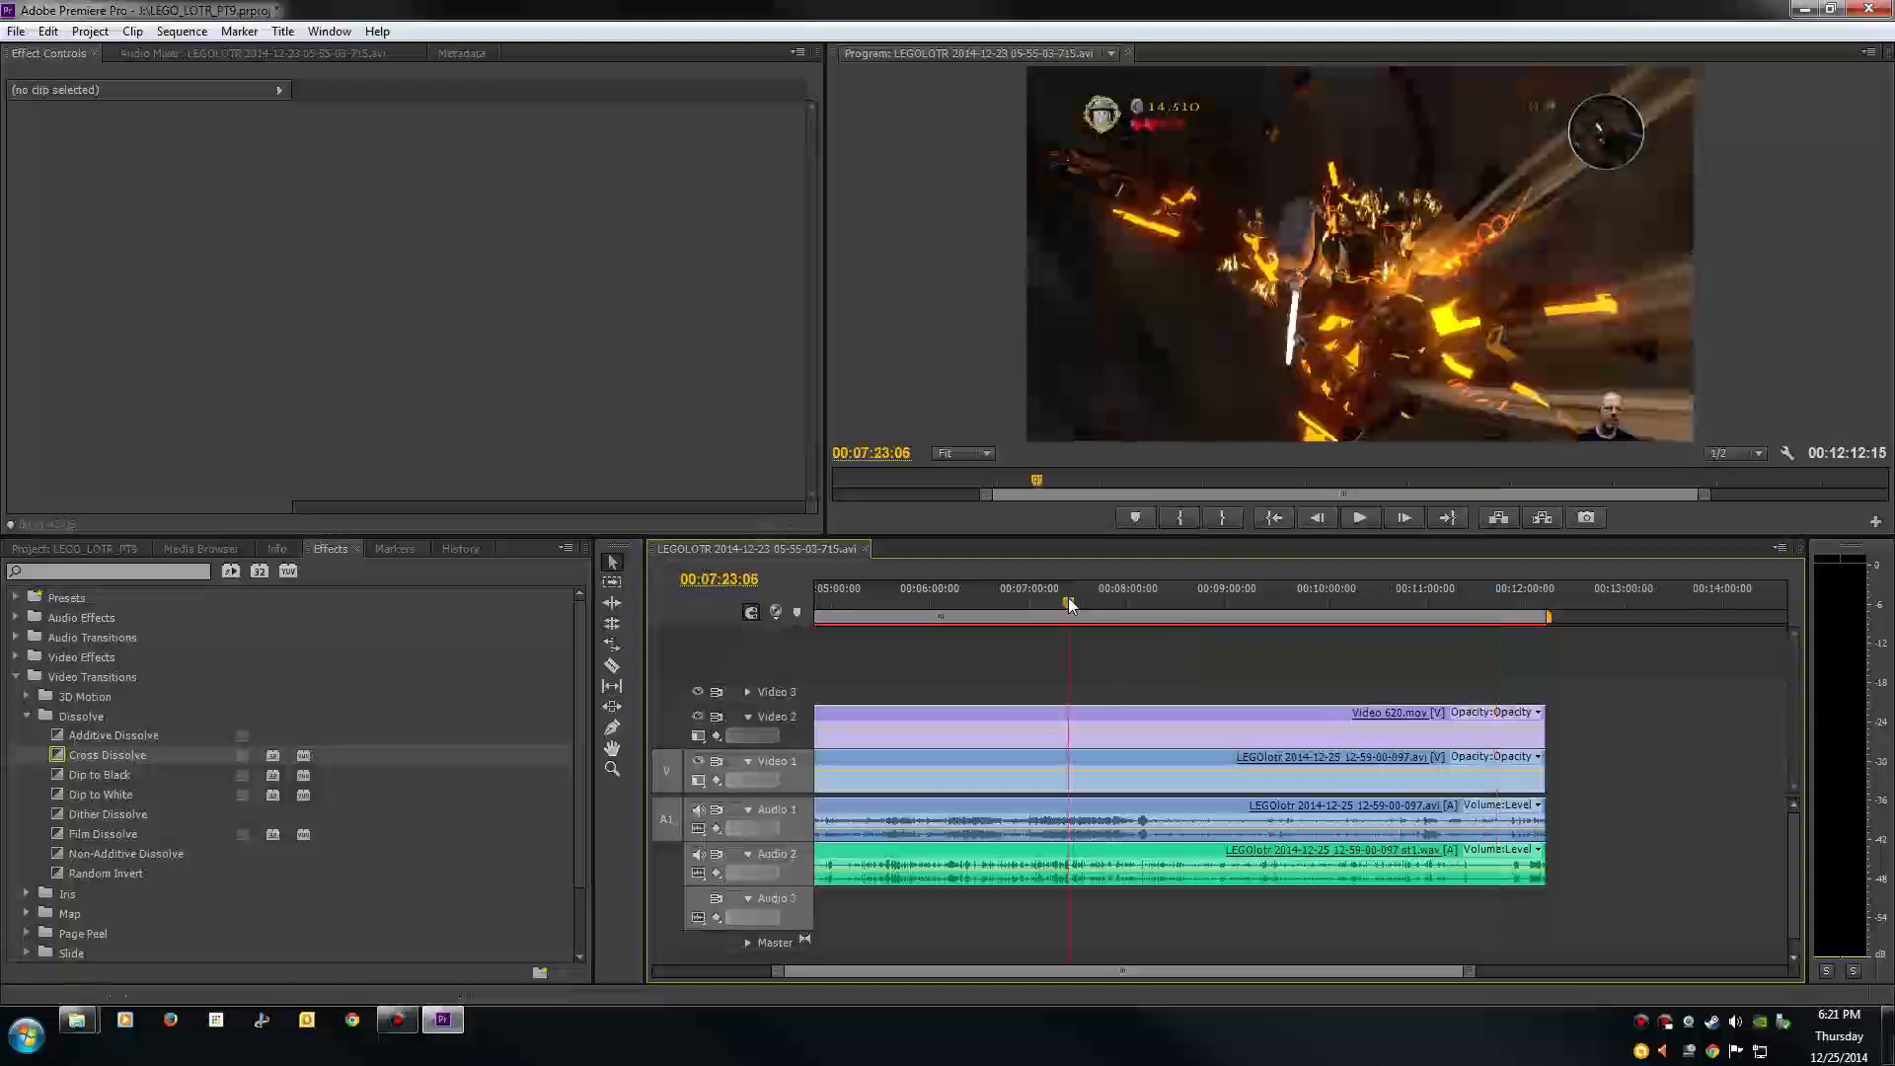
{"action": "left_click", "coordinate": [1004, 595]}
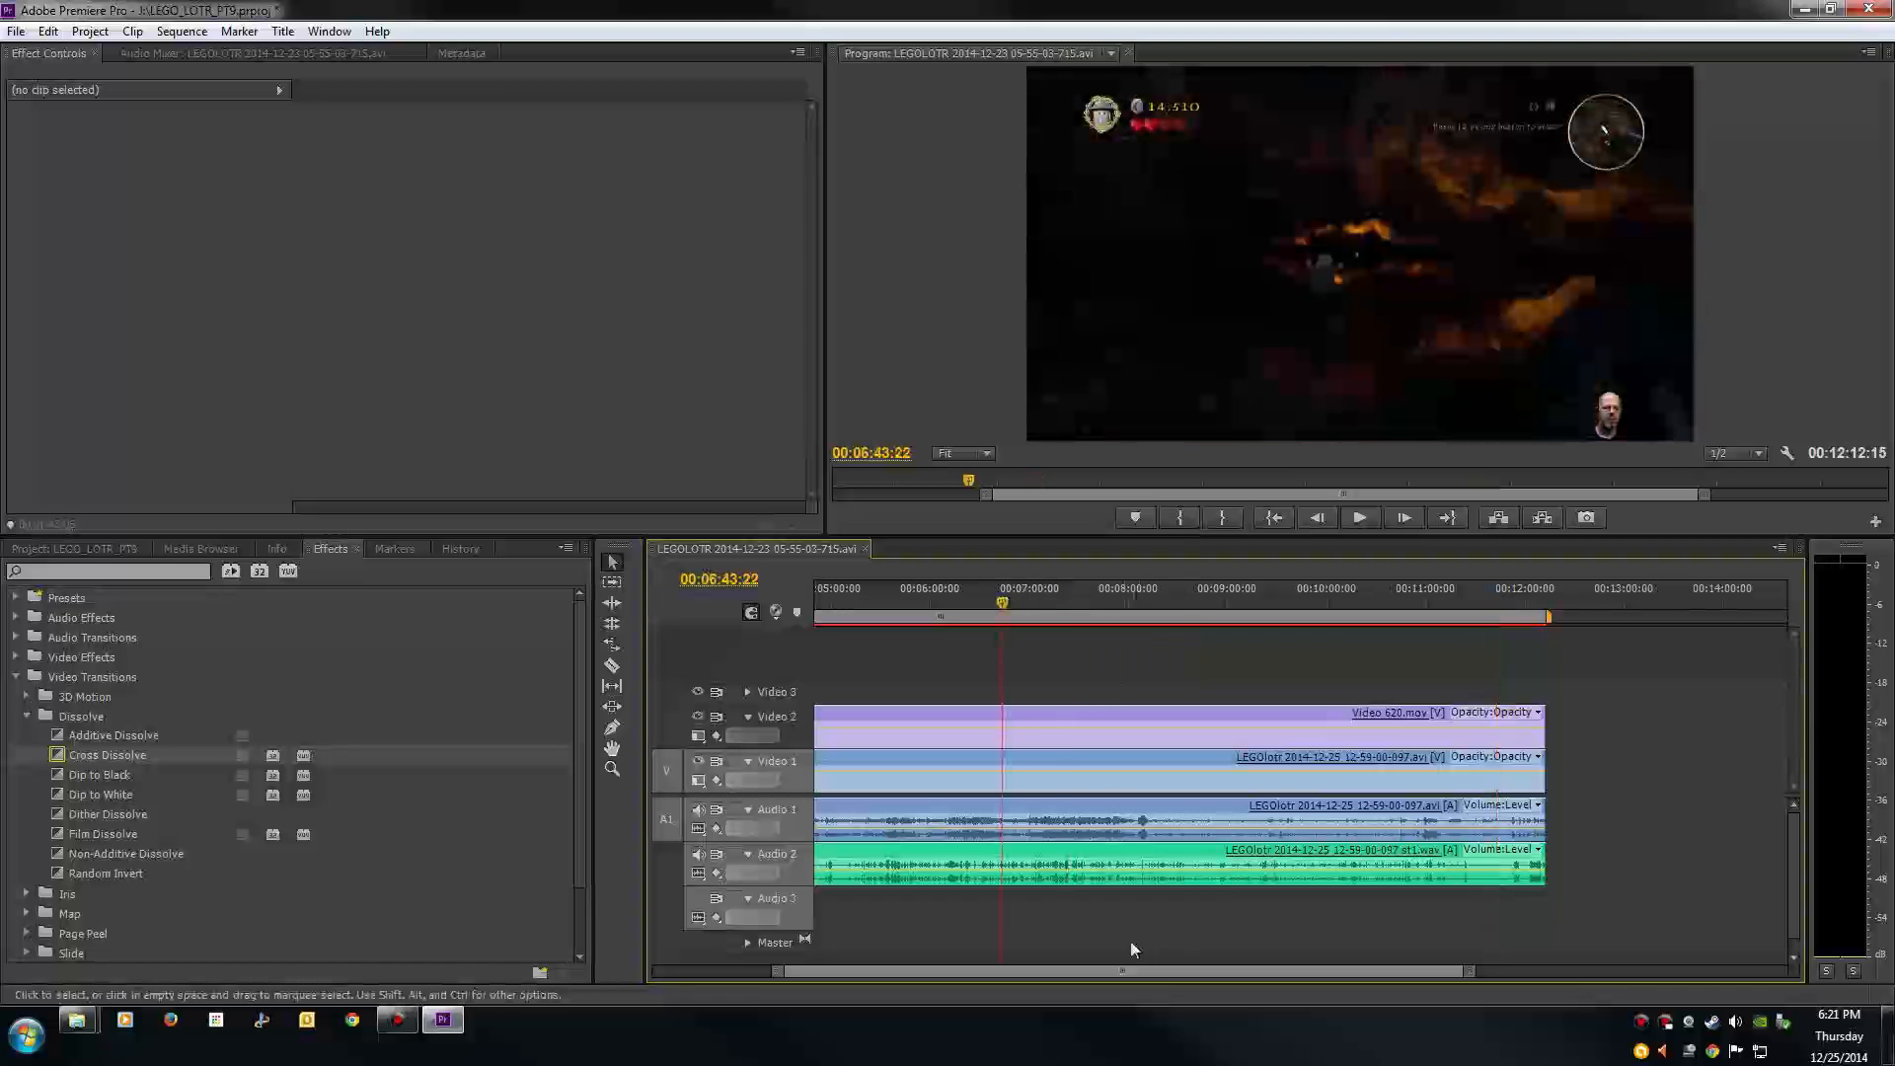
{"action": "left_click_drag", "start_coordinate": [1090, 968], "coordinate": [999, 970]}
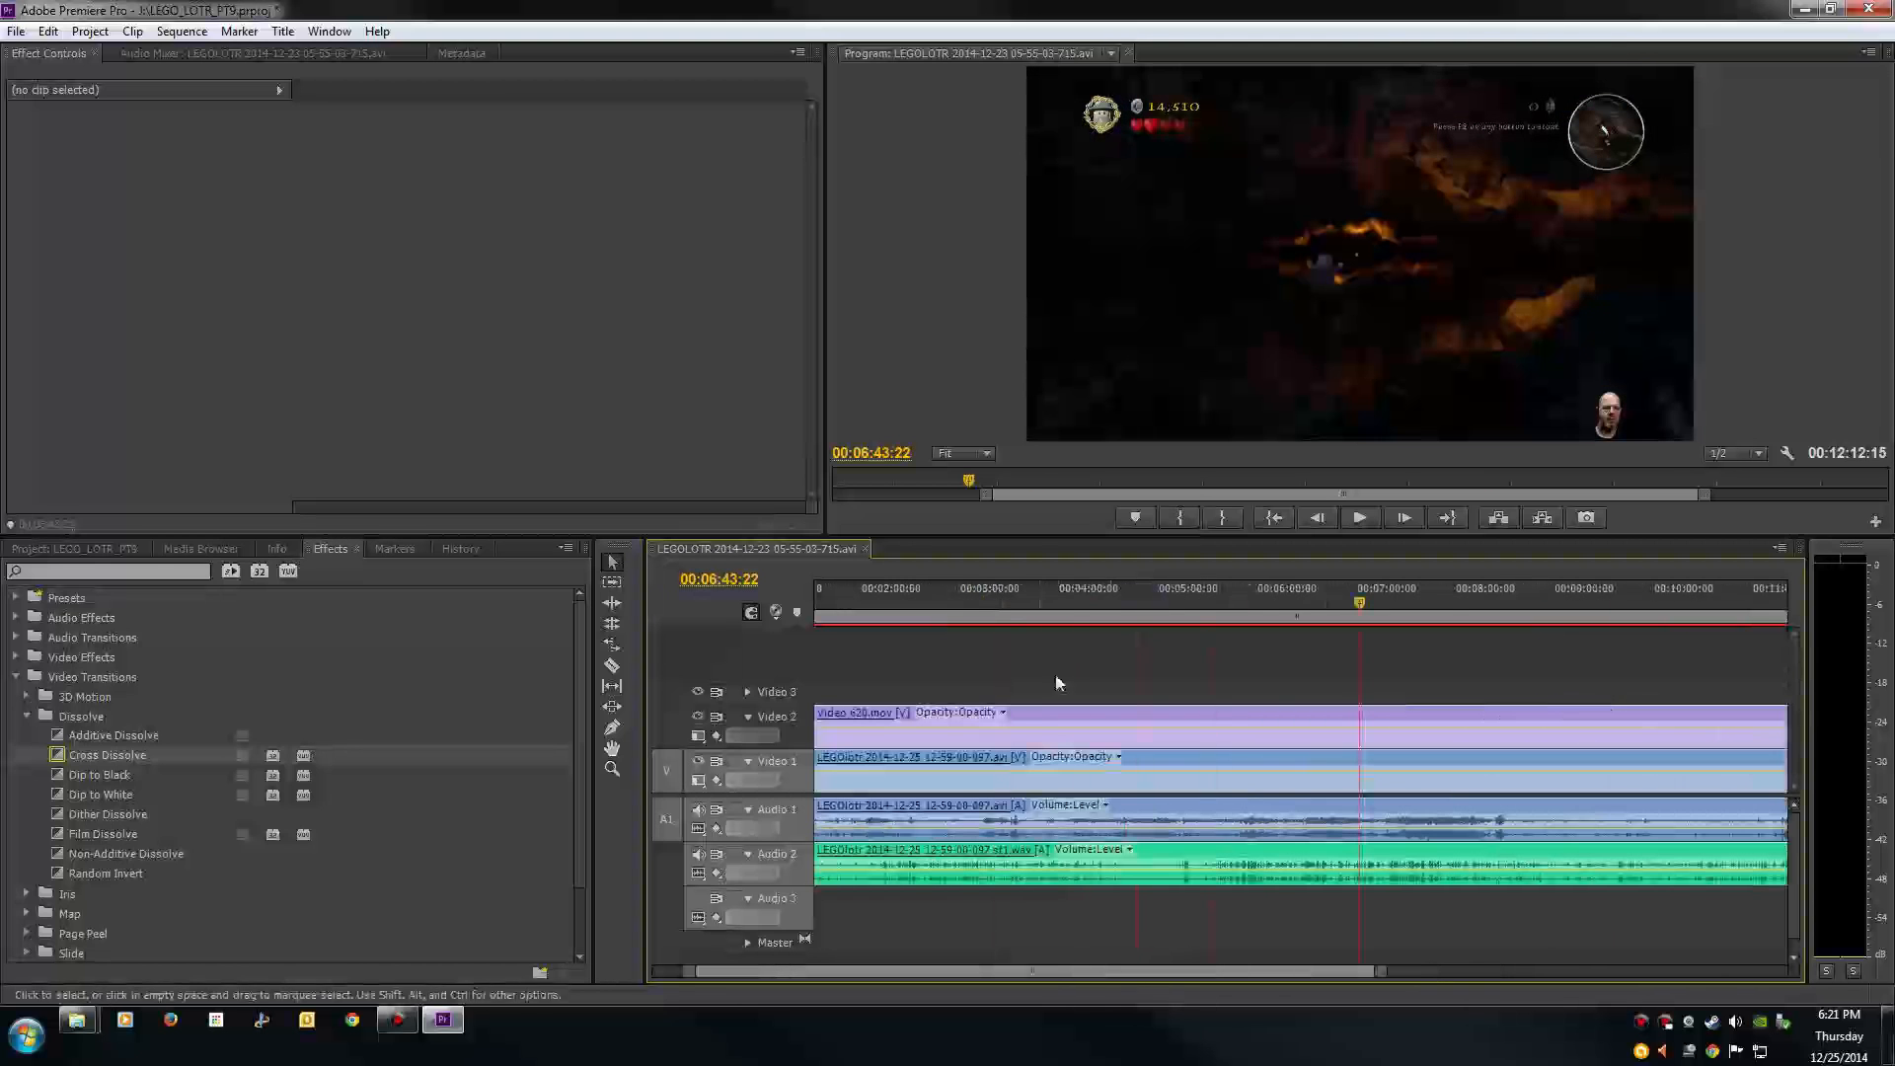
{"action": "left_click", "coordinate": [1091, 595]}
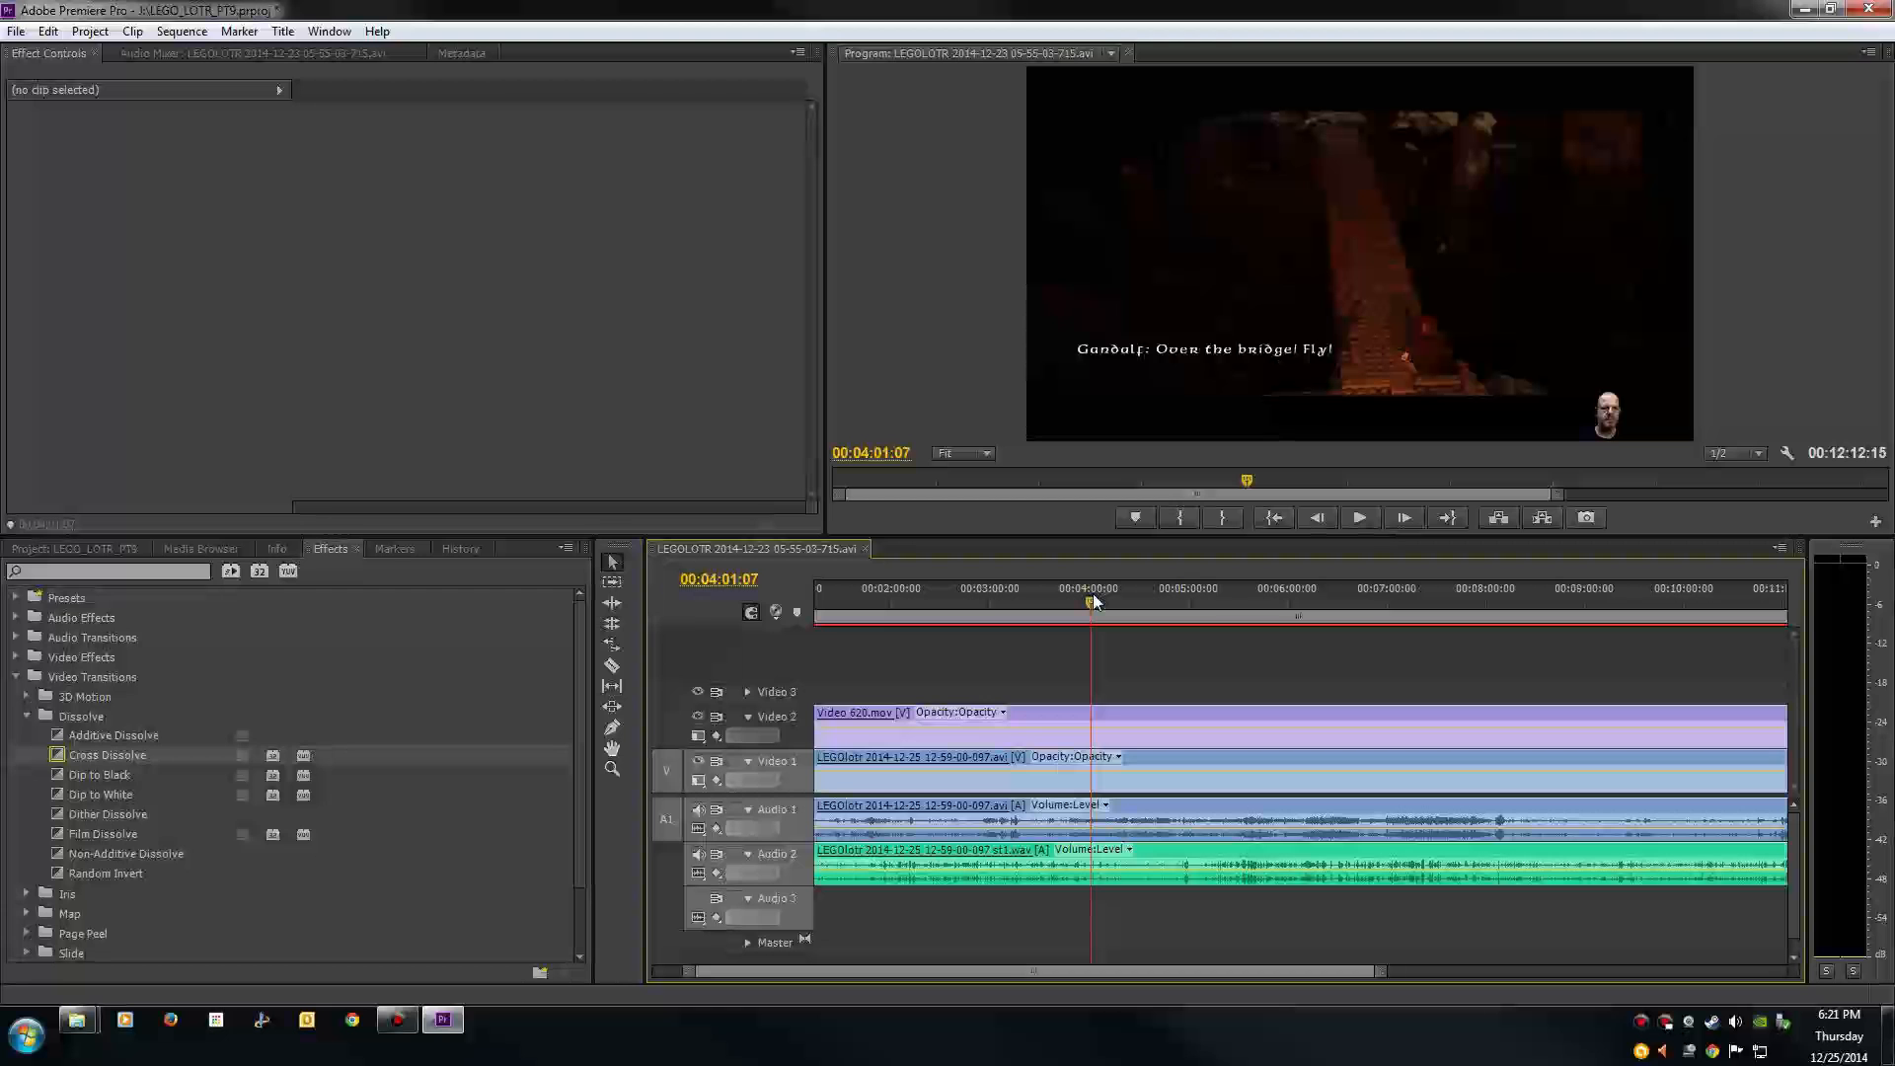
{"action": "left_click_drag", "start_coordinate": [1092, 596], "coordinate": [1135, 610]}
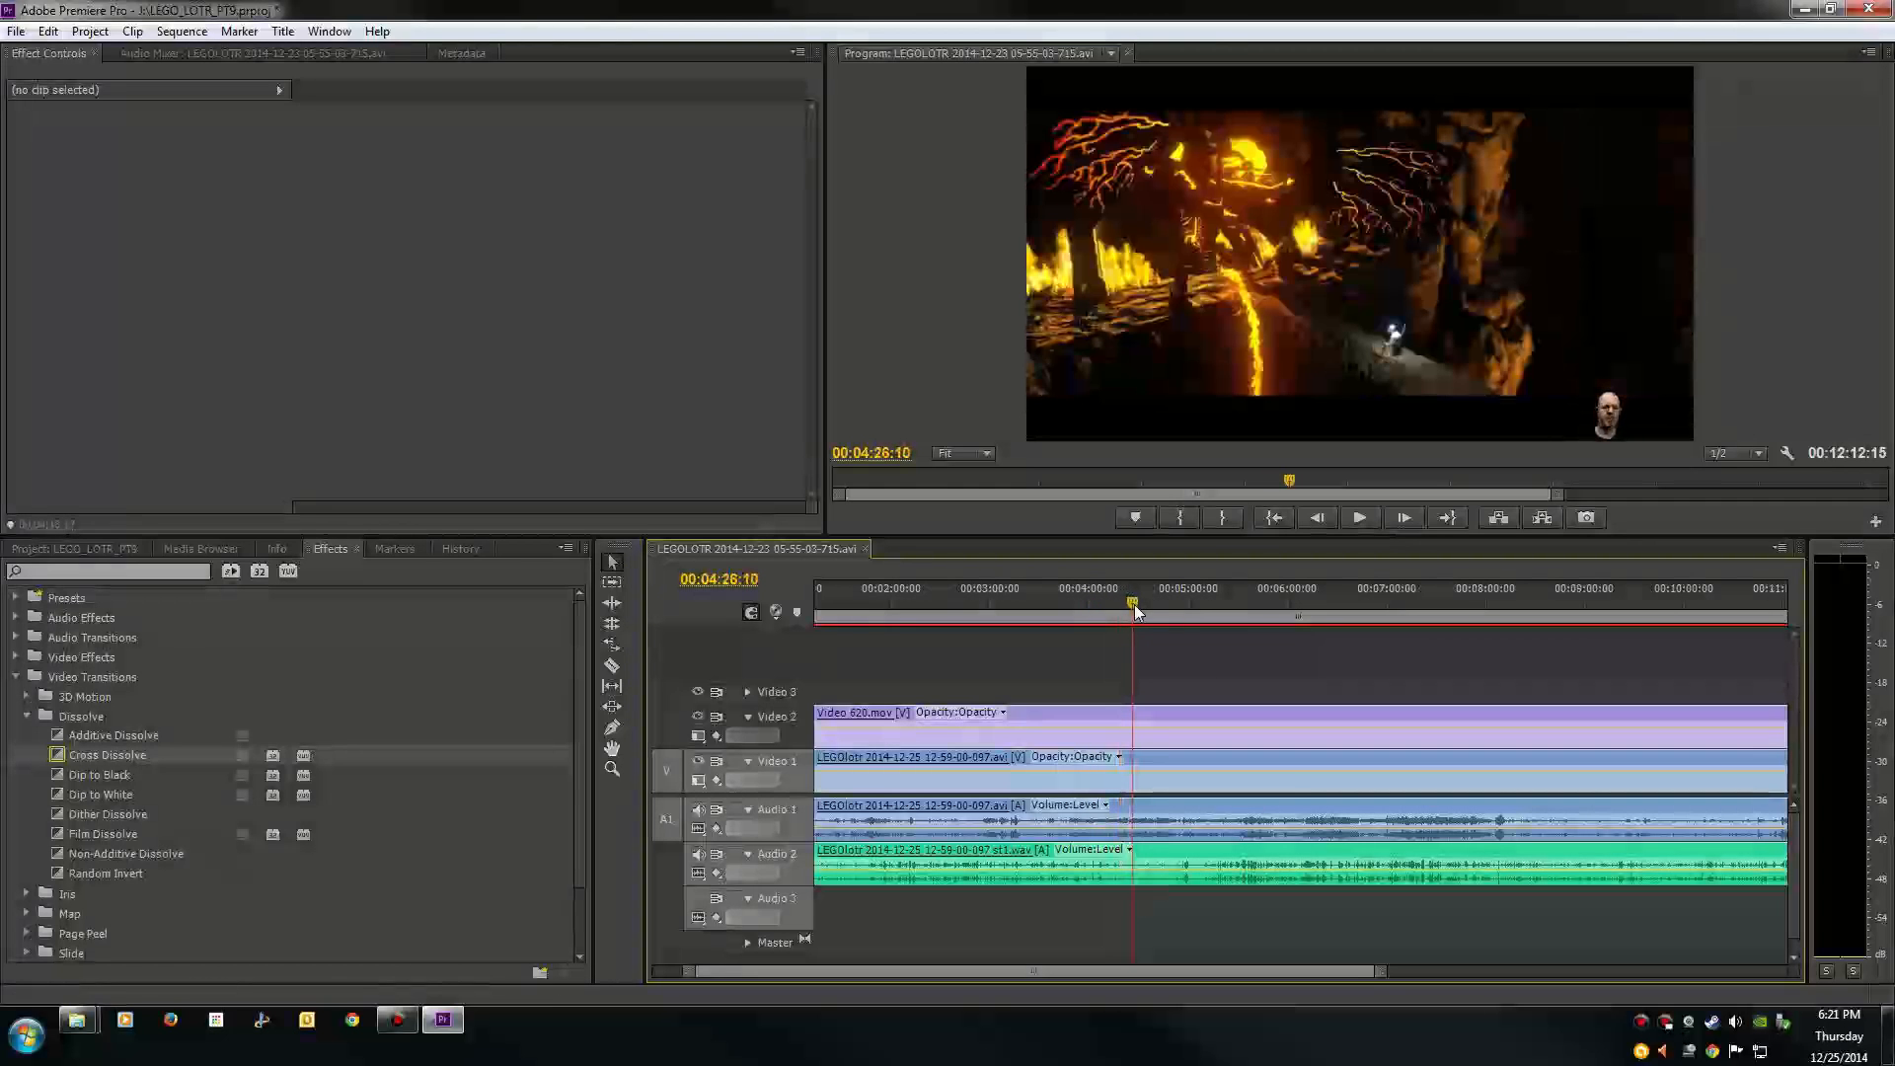
Step: Export the cutscene frame at 00:04:13:29 as a BMP still to the Desktop
{"action": "left_click_drag", "start_coordinate": [1369, 972], "coordinate": [1160, 973]}
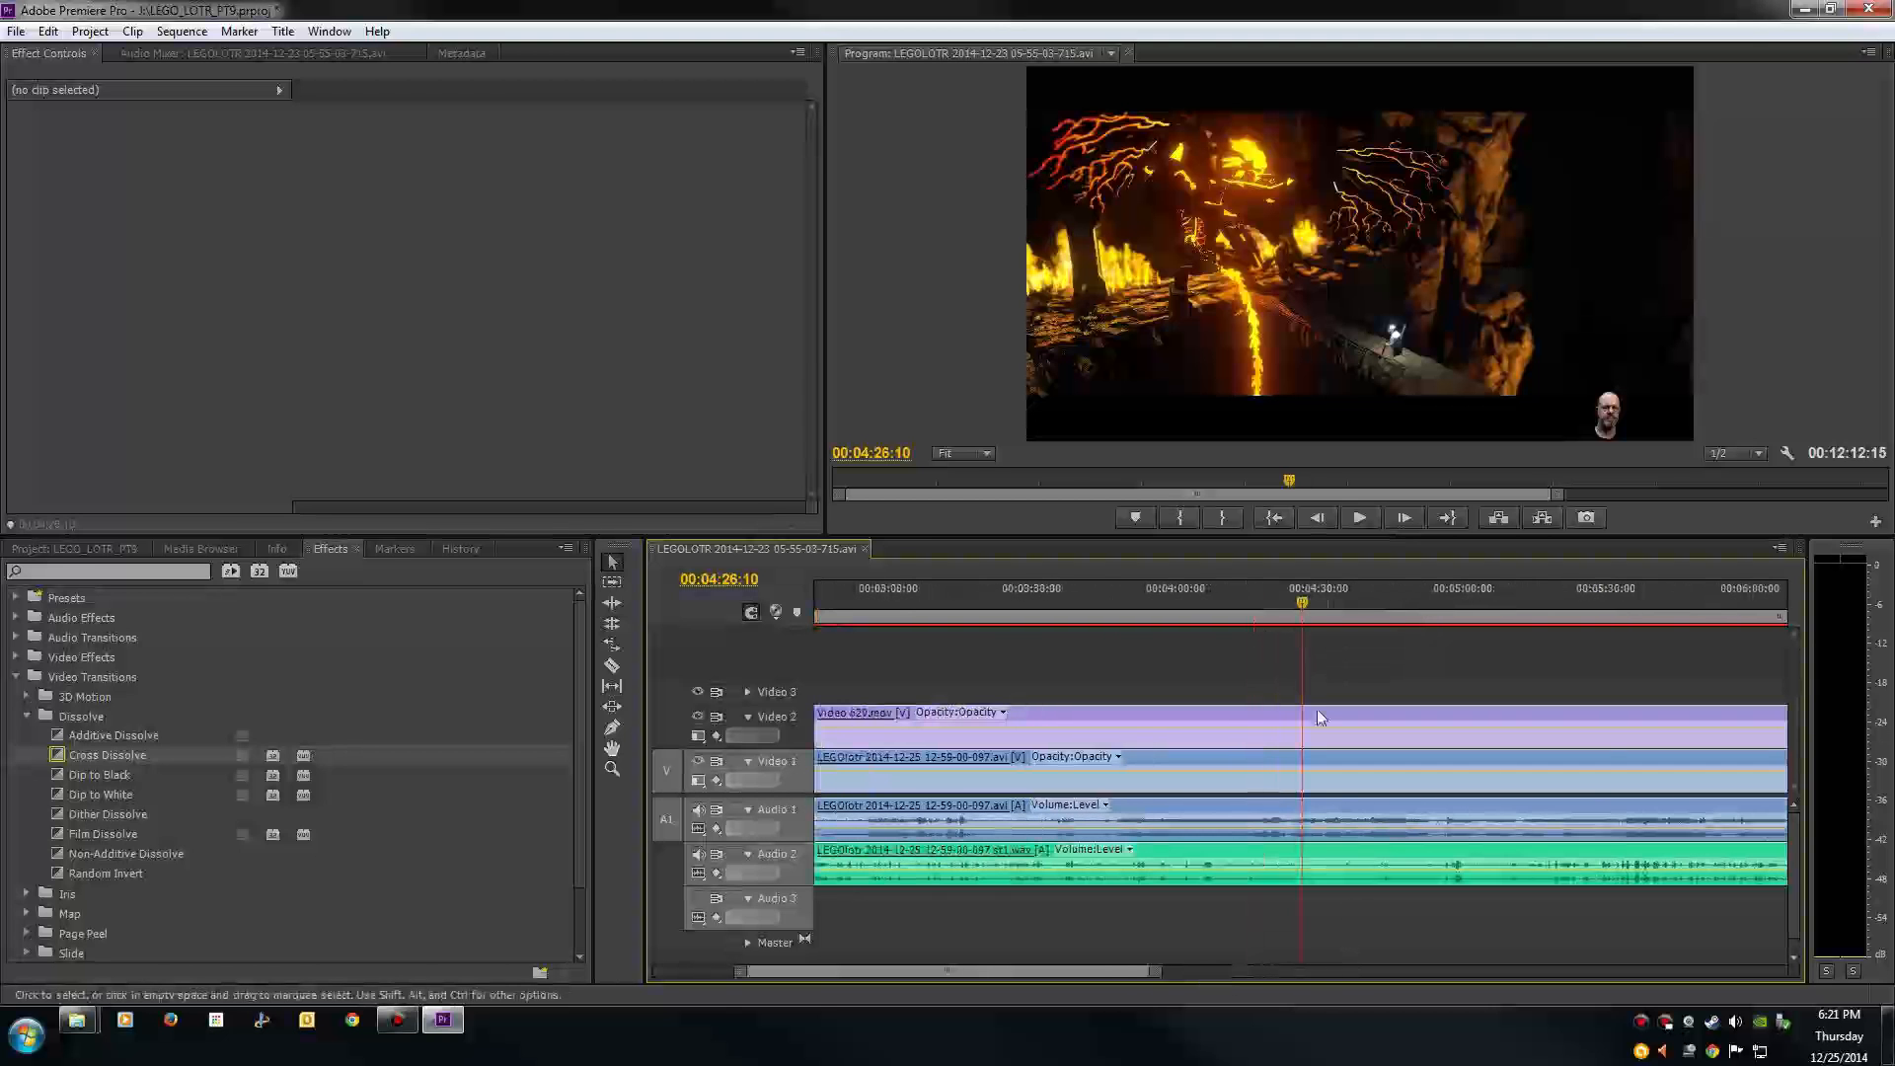
{"action": "left_click", "coordinate": [1293, 604]}
{"action": "left_click_drag", "start_coordinate": [1293, 606], "coordinate": [1244, 614]}
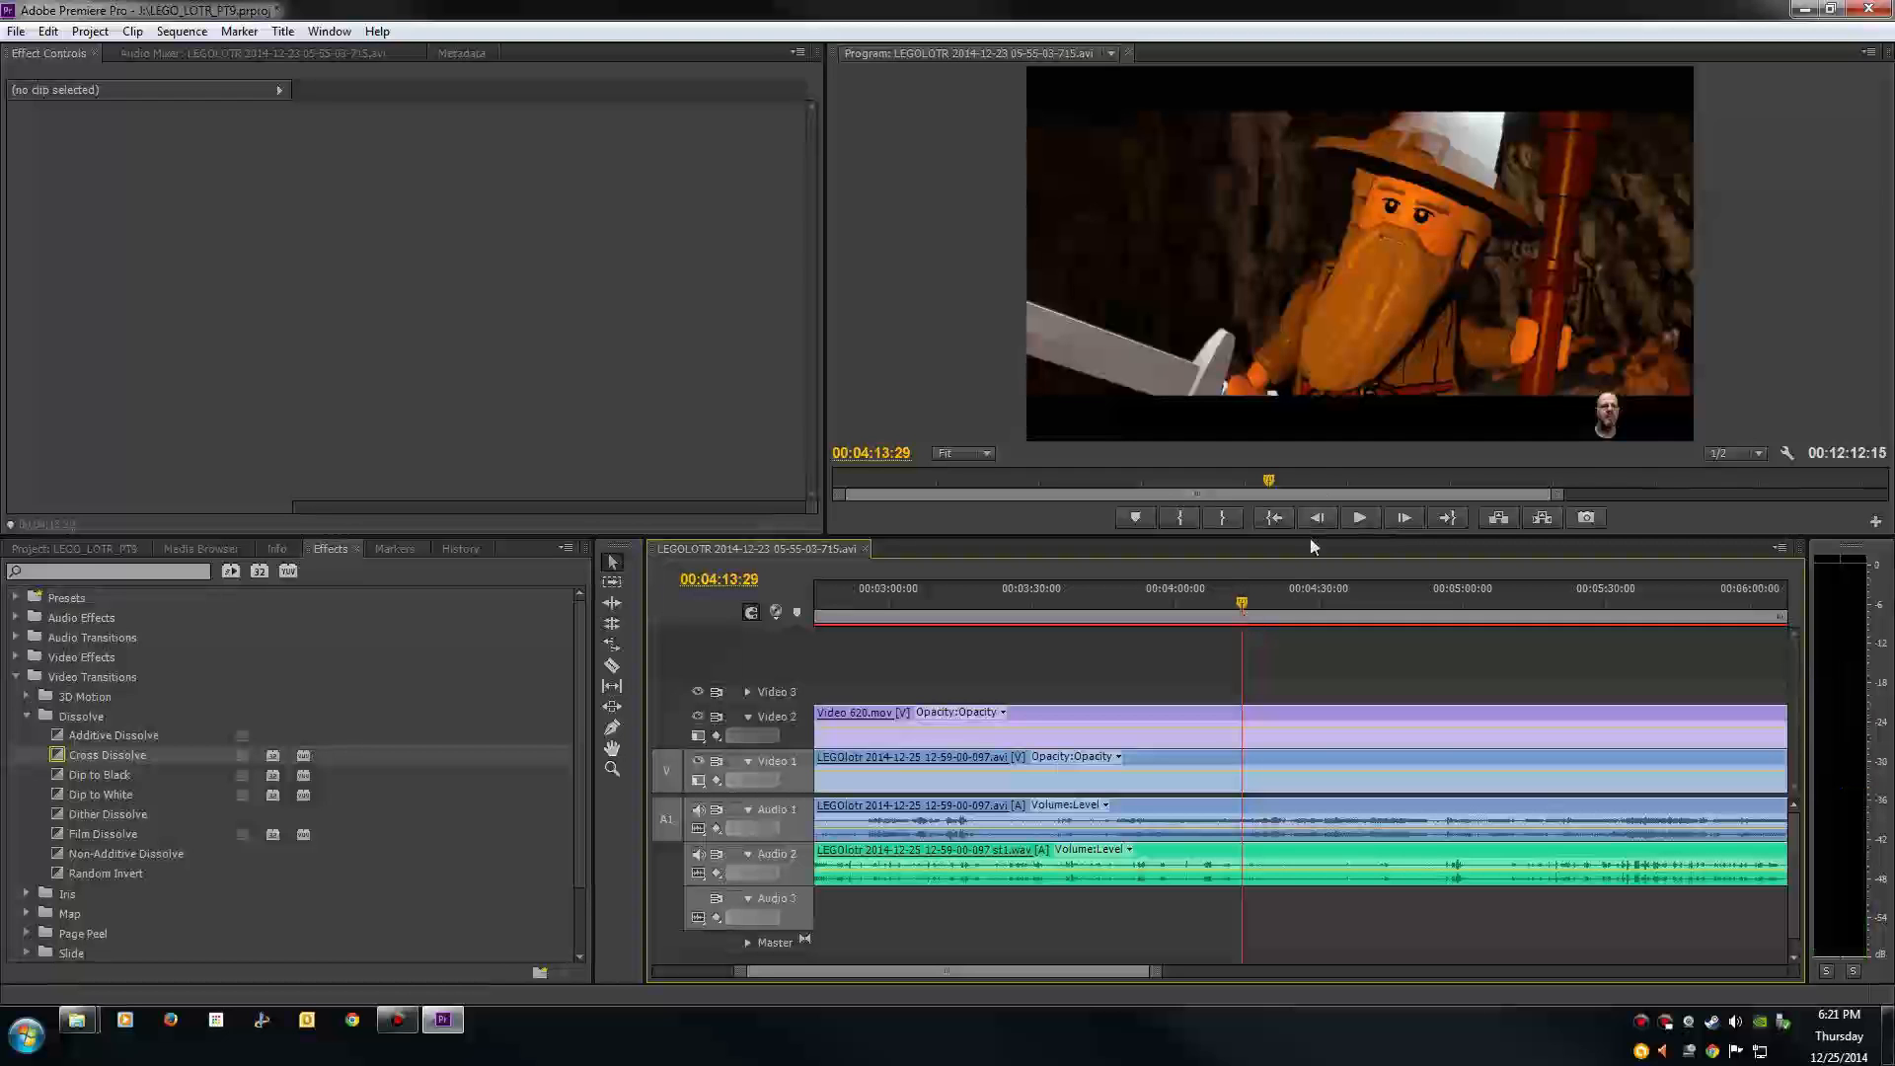
{"action": "left_click", "coordinate": [1585, 519]}
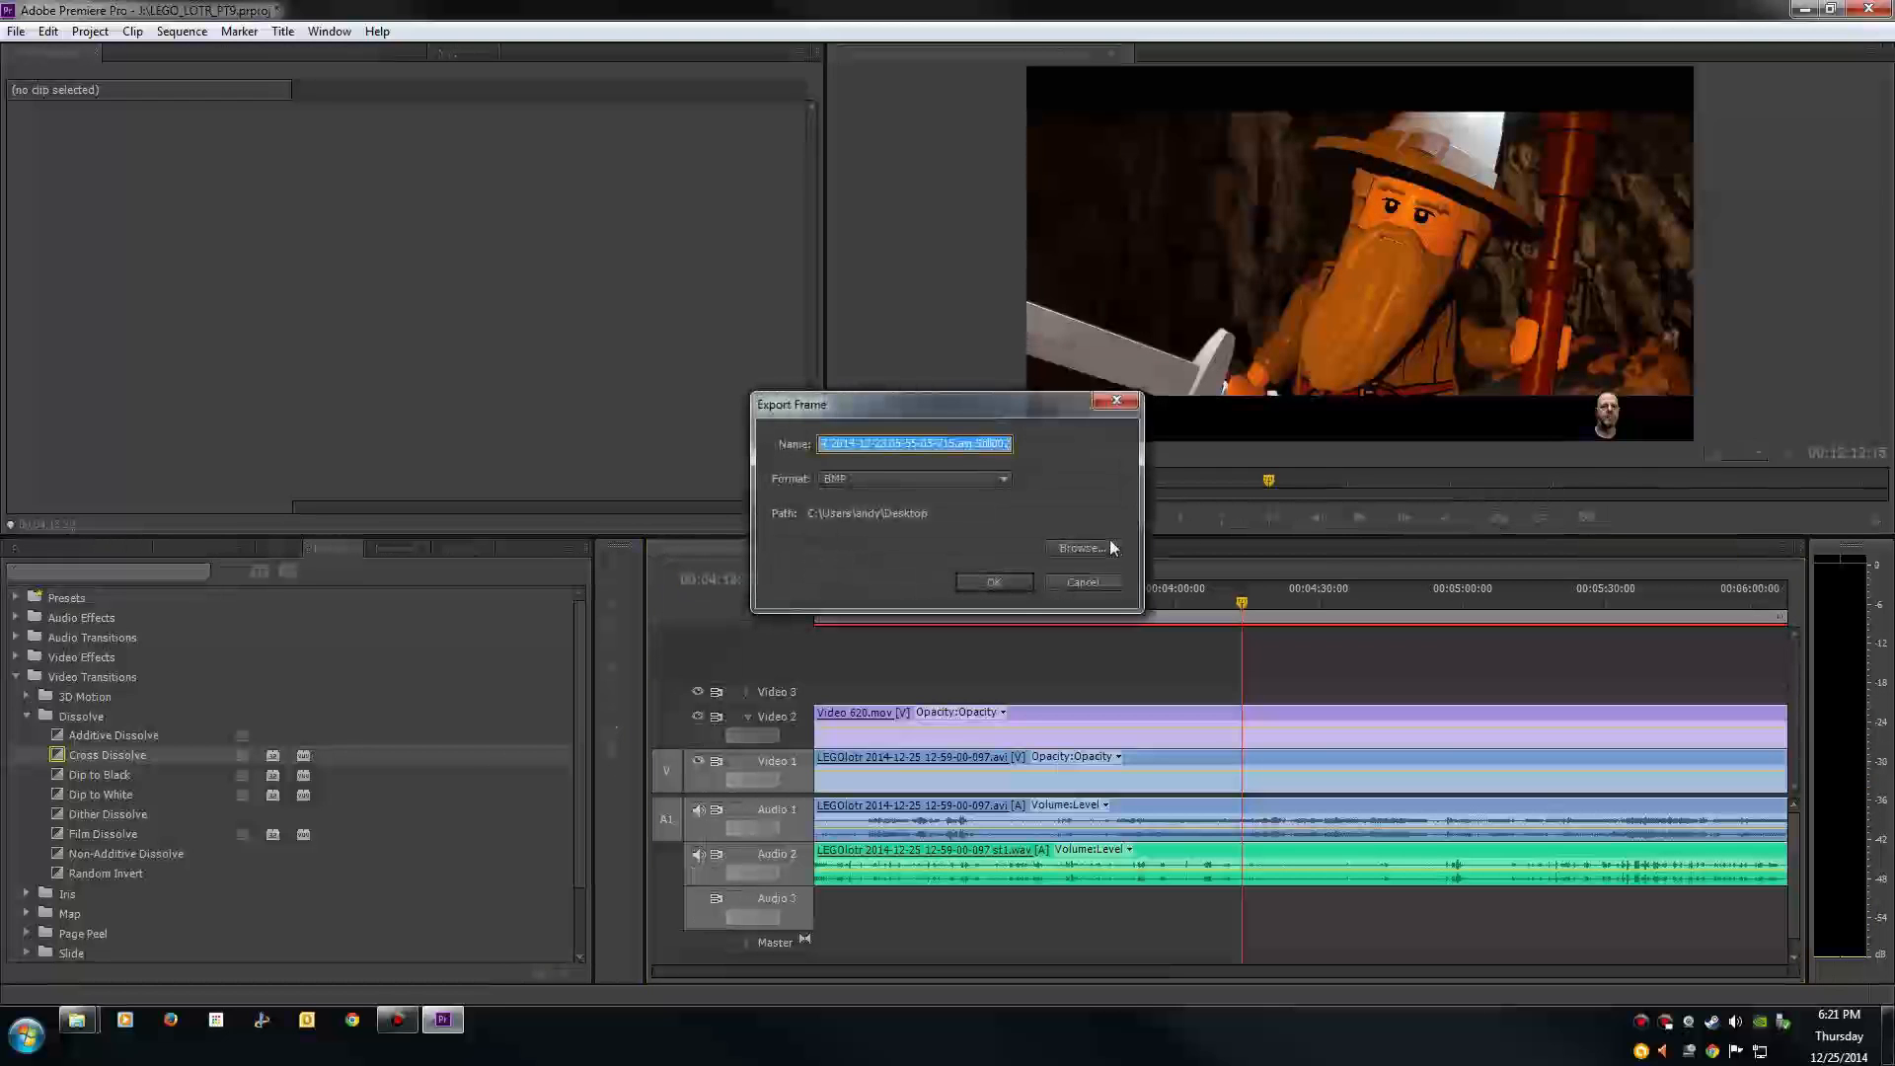
{"action": "left_click", "coordinate": [997, 583]}
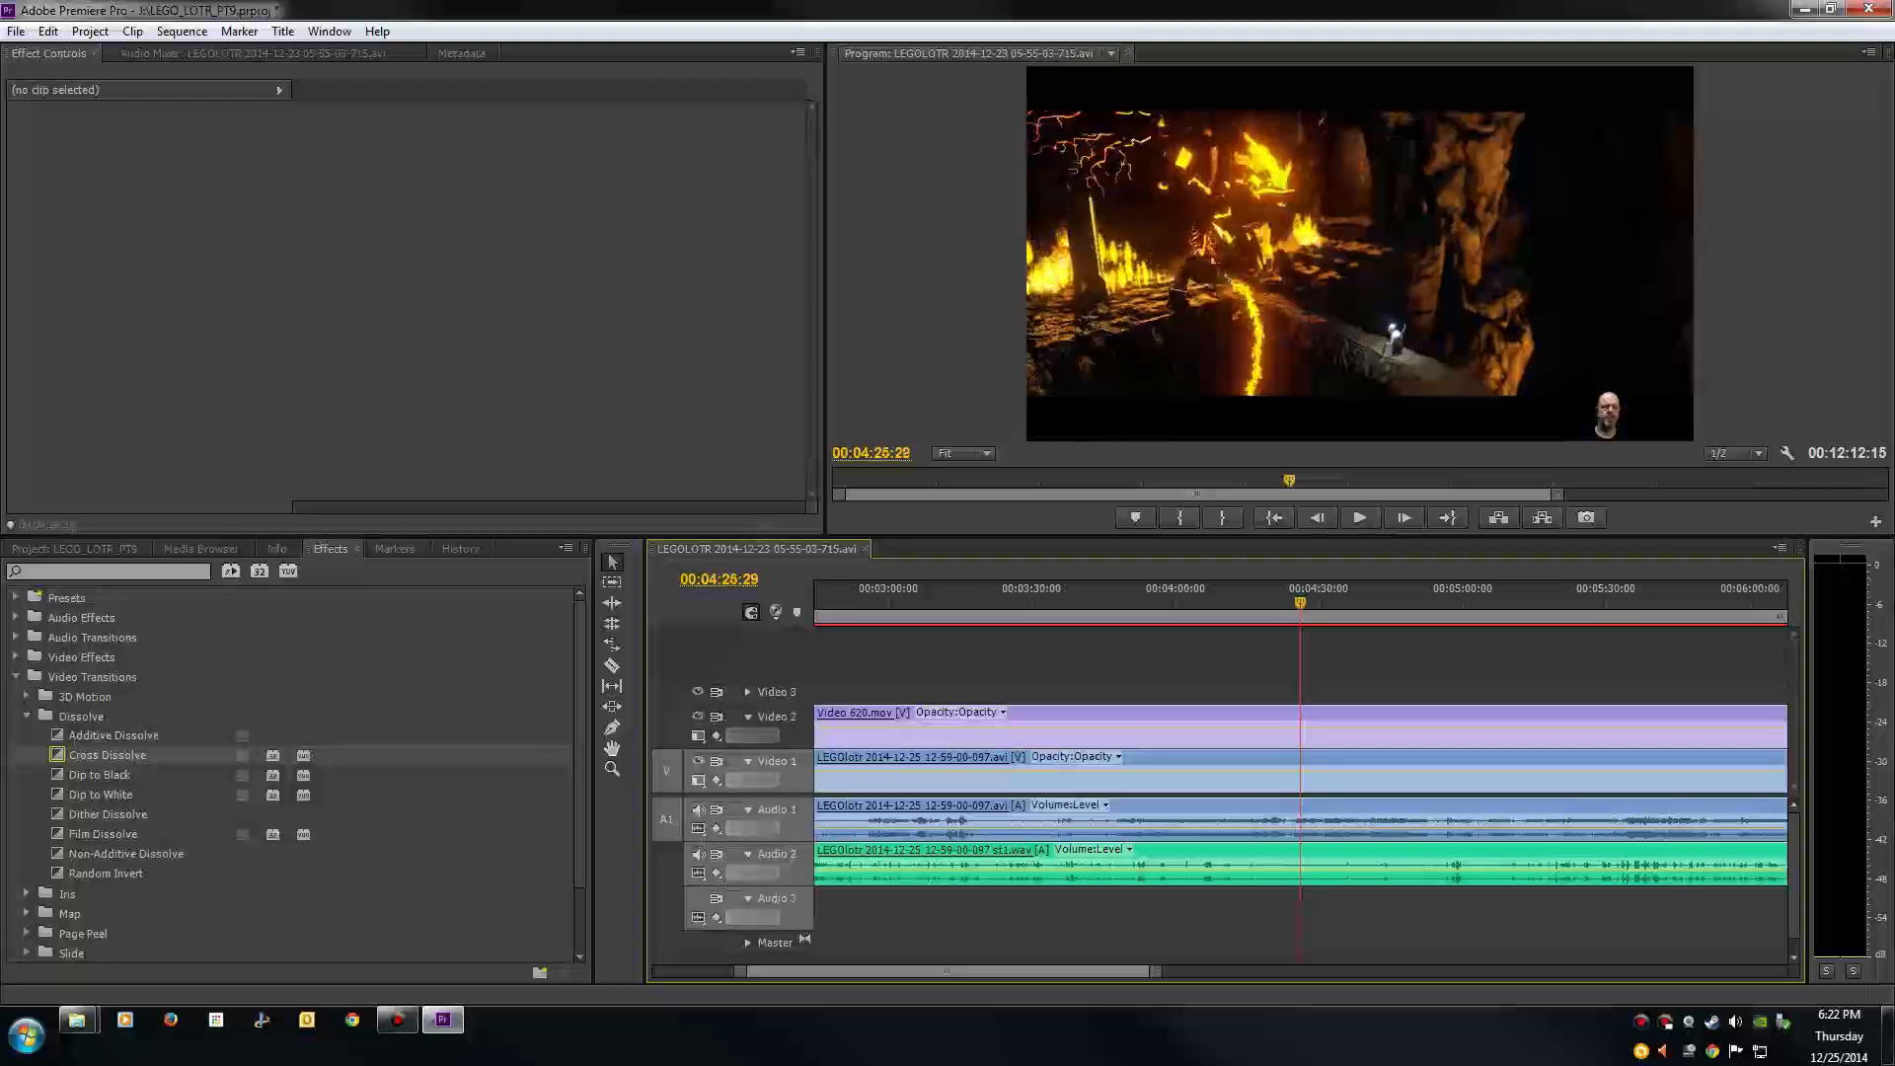
Step: Export the fire-whip frame at 00:04:27:00 as a BMP still to the Desktop
{"action": "left_click_drag", "start_coordinate": [1314, 603], "coordinate": [1305, 603]}
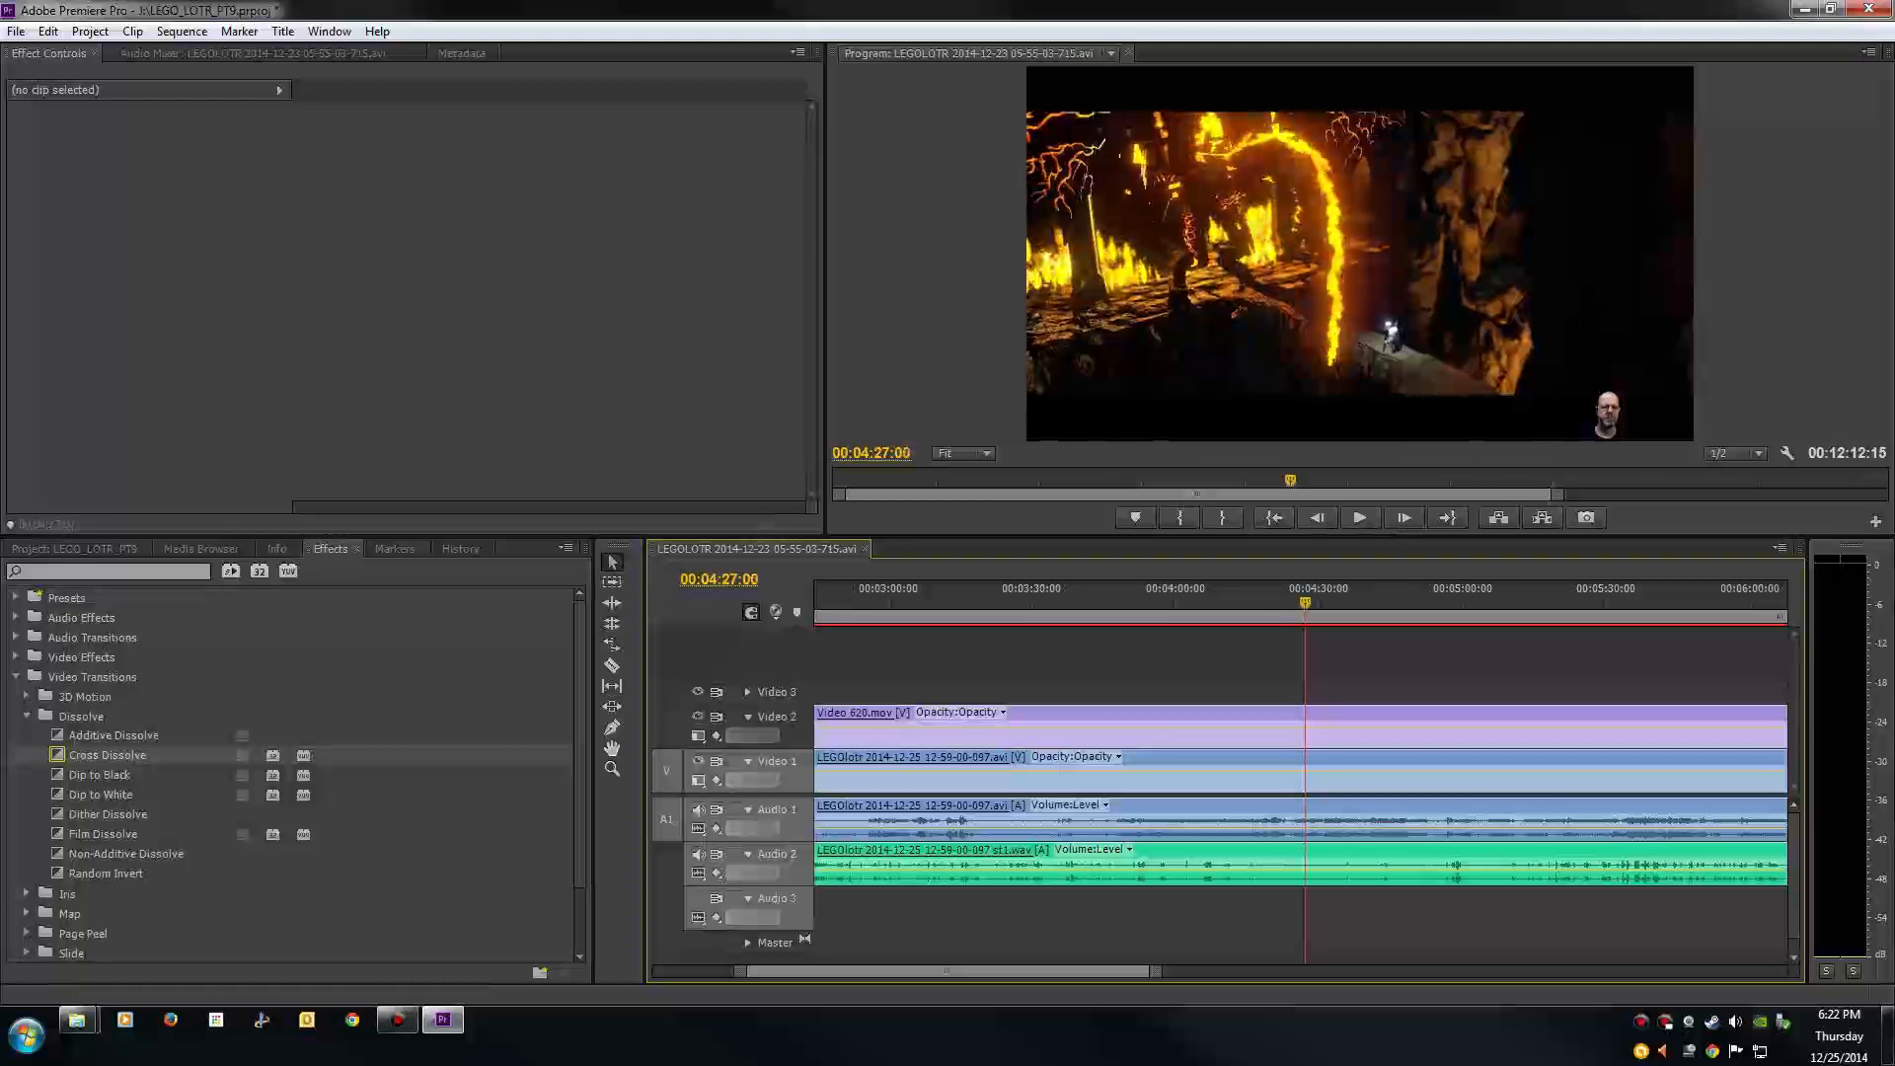
{"action": "left_click", "coordinate": [1586, 517]}
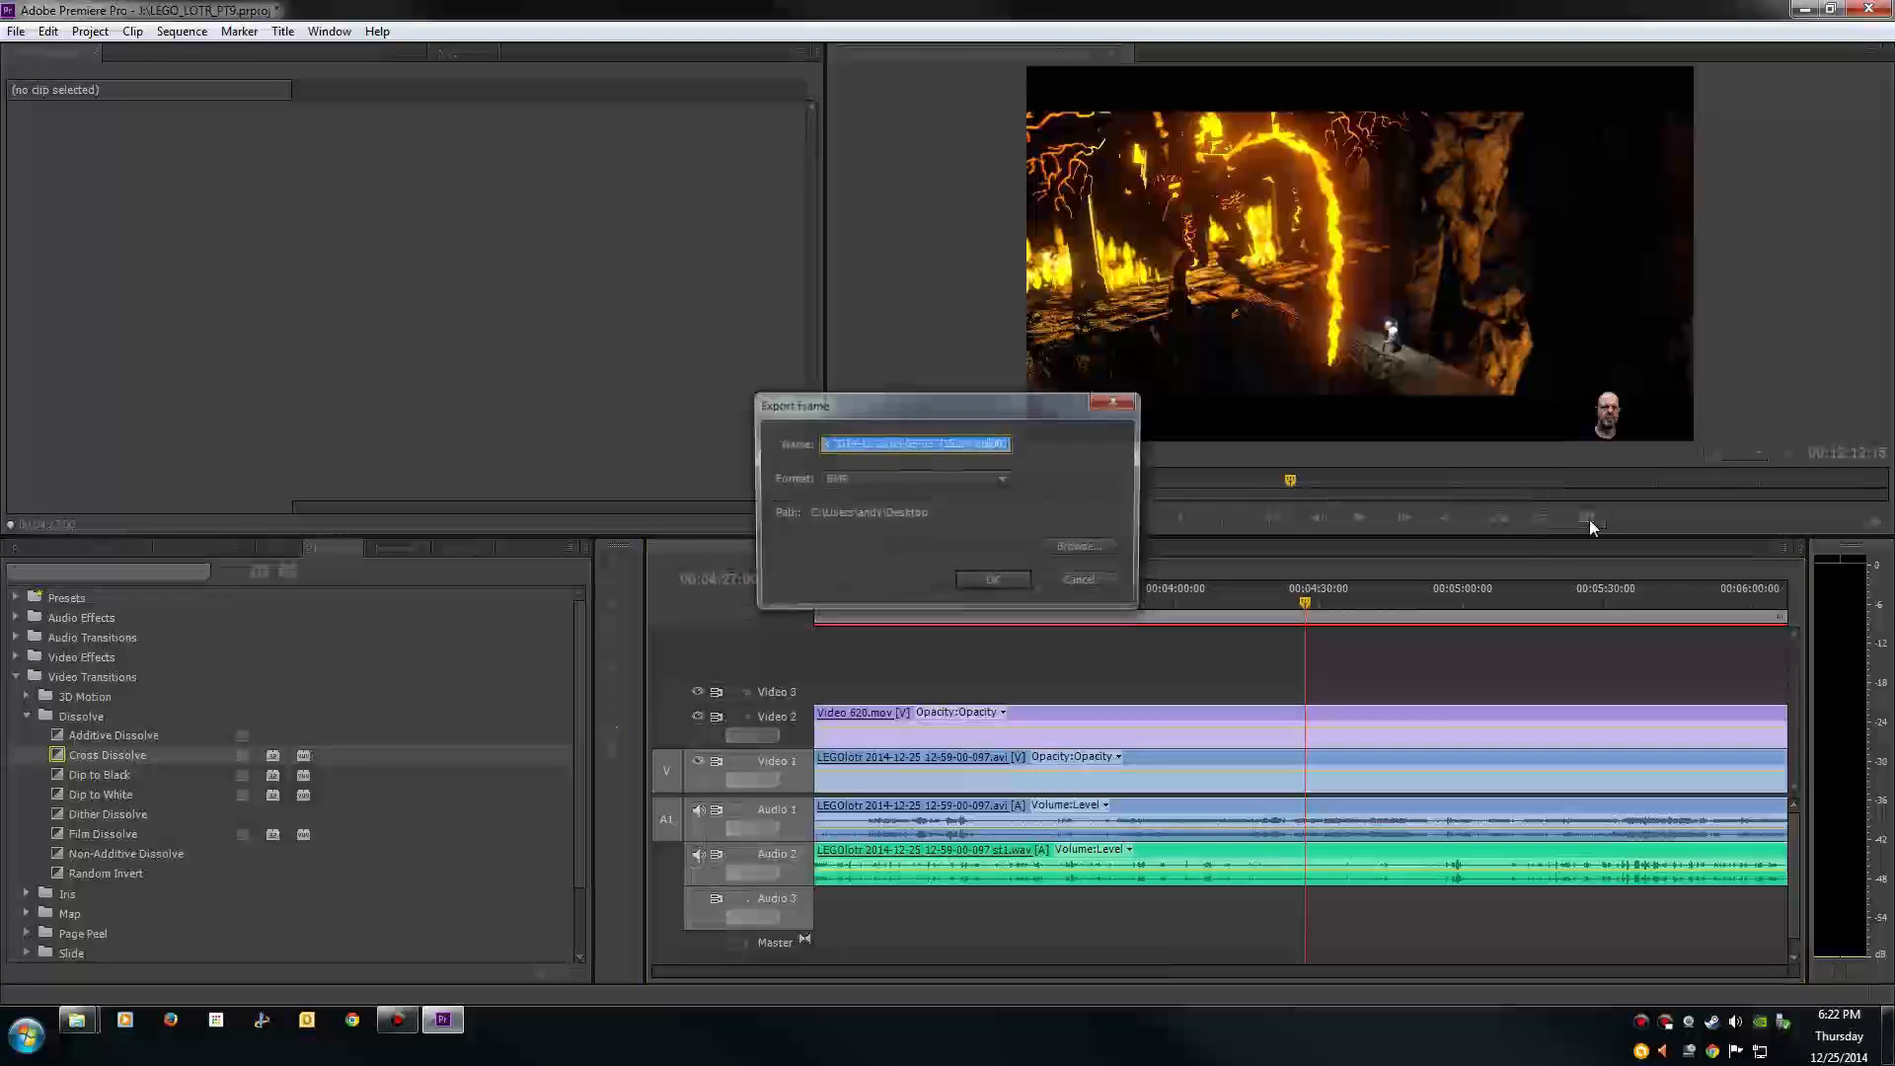
{"action": "left_click", "coordinate": [1007, 584]}
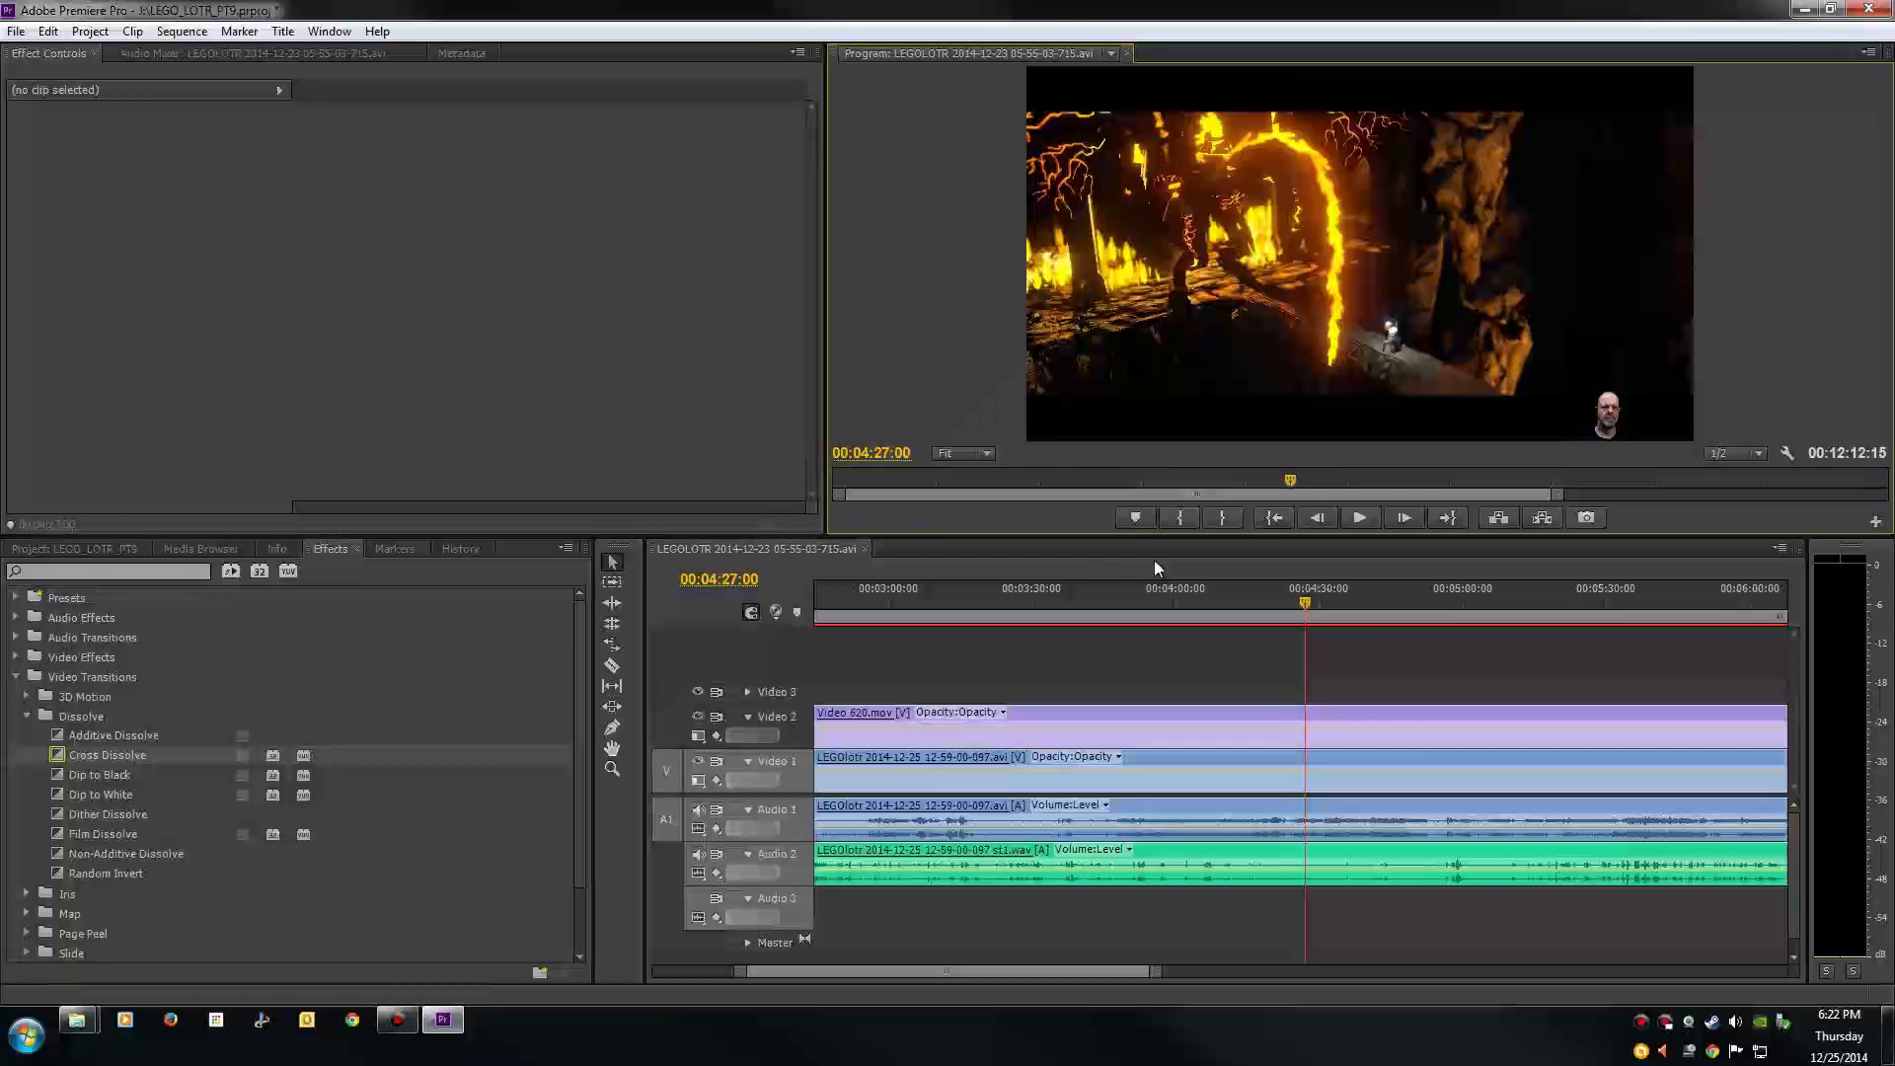
Step: Minimize the open windows and open the desktop's LEGO_LOTR_Thumb.psd shortcut in Adobe Photoshop CC 2014
{"action": "left_click", "coordinate": [1804, 11]}
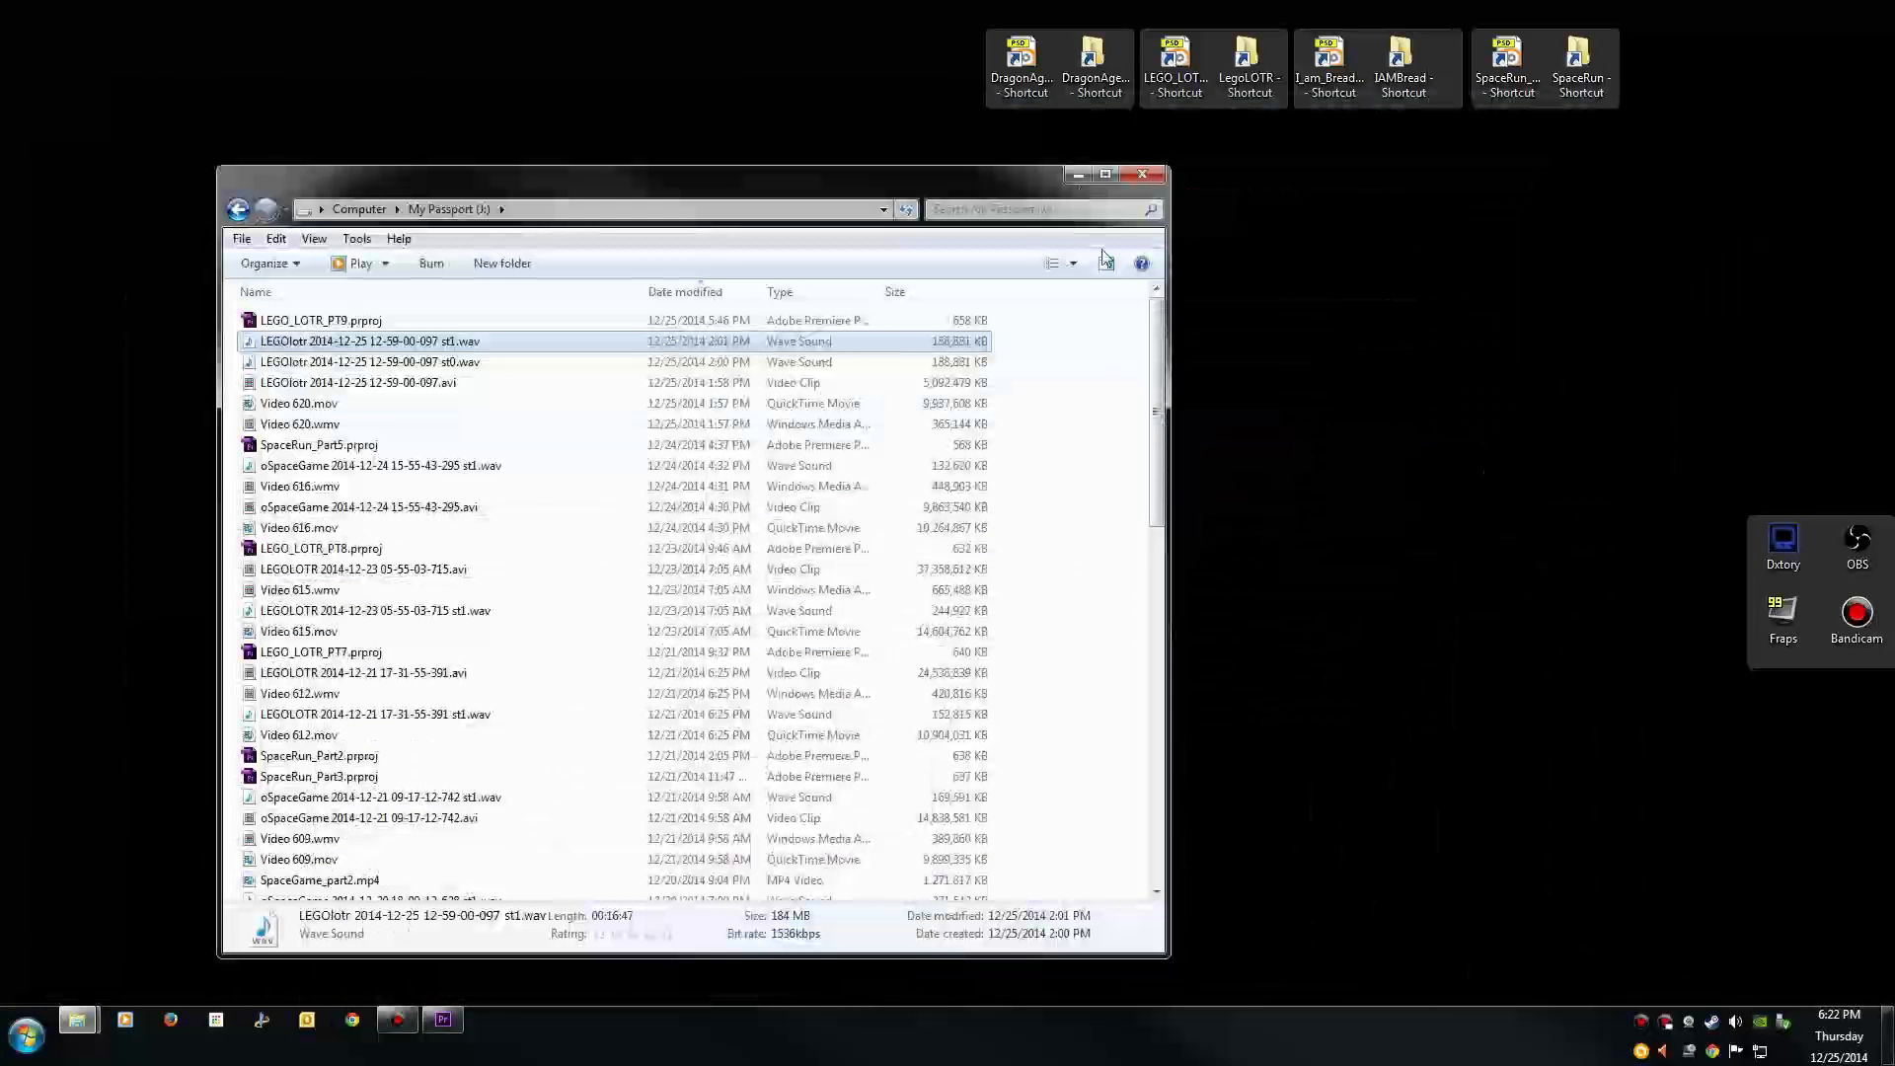
{"action": "left_click", "coordinate": [1078, 174]}
{"action": "right_click", "coordinate": [1196, 61]}
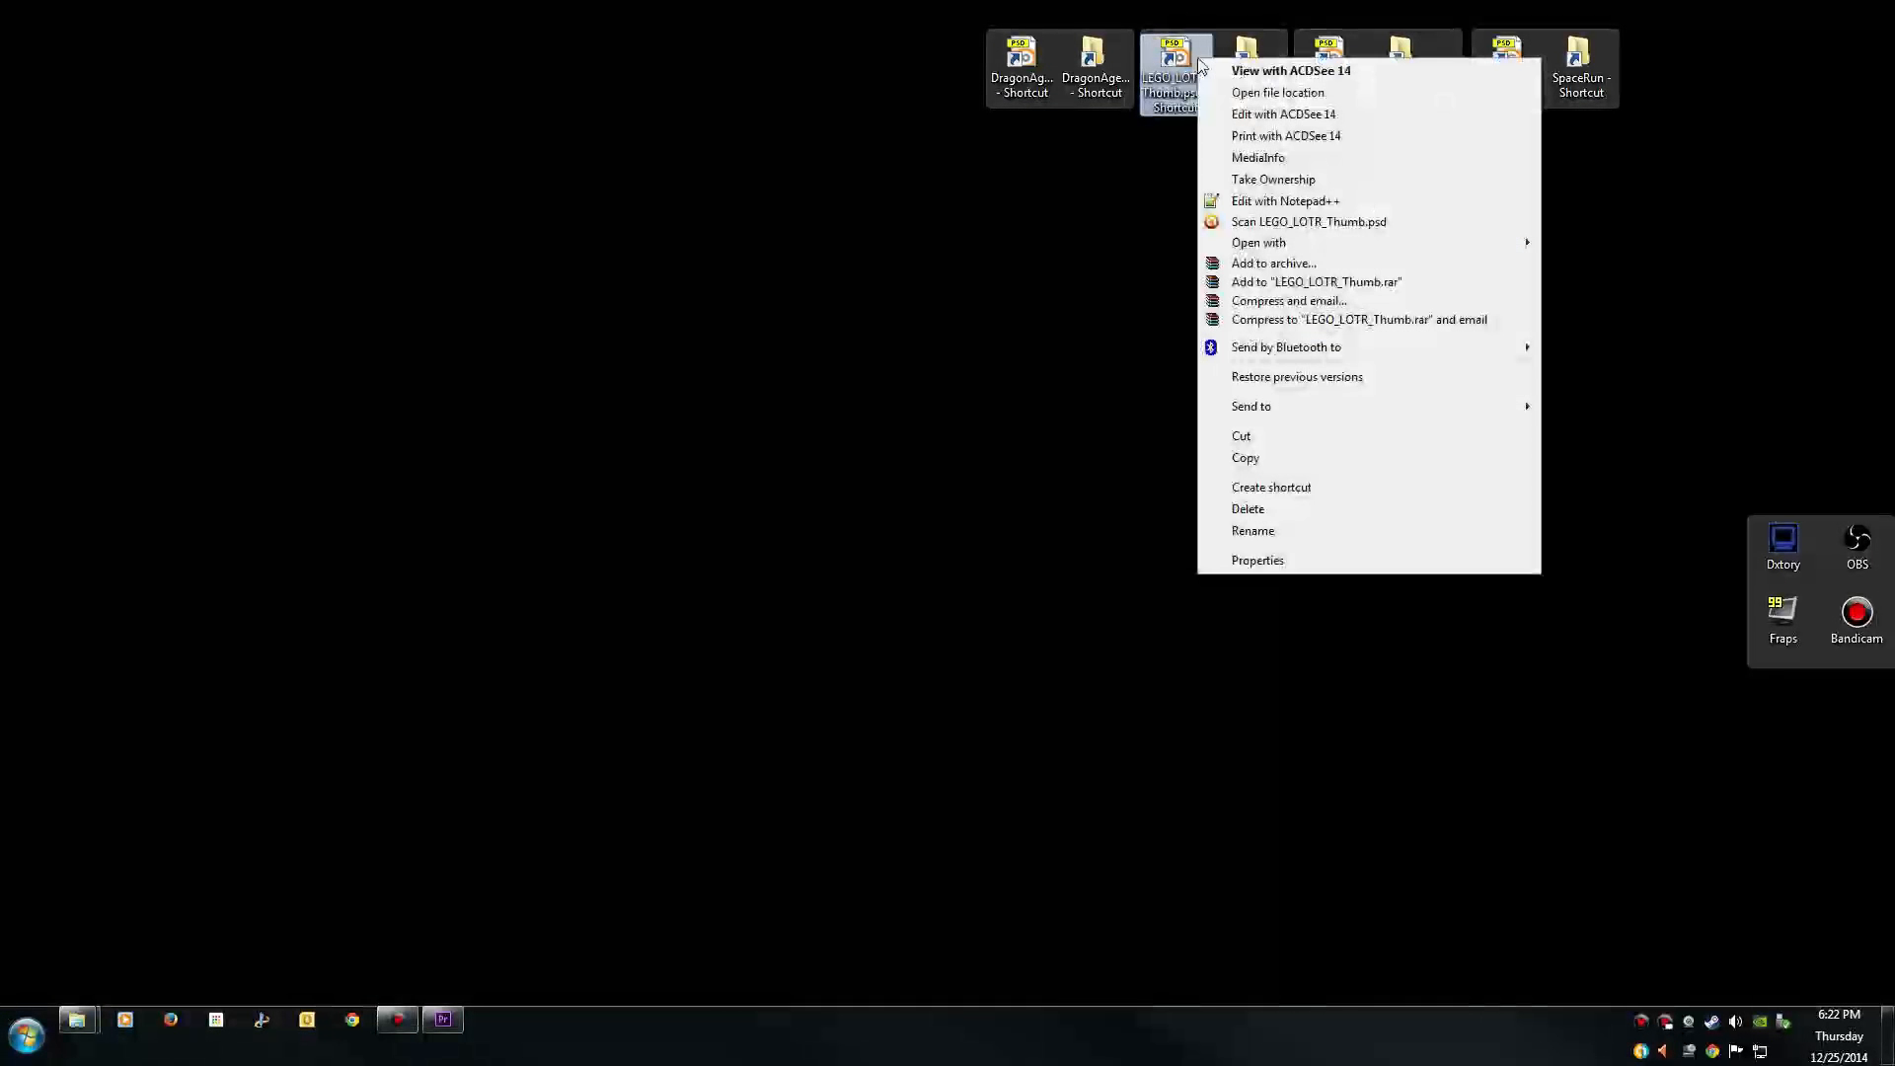
{"action": "mouse_move", "coordinate": [1265, 244]}
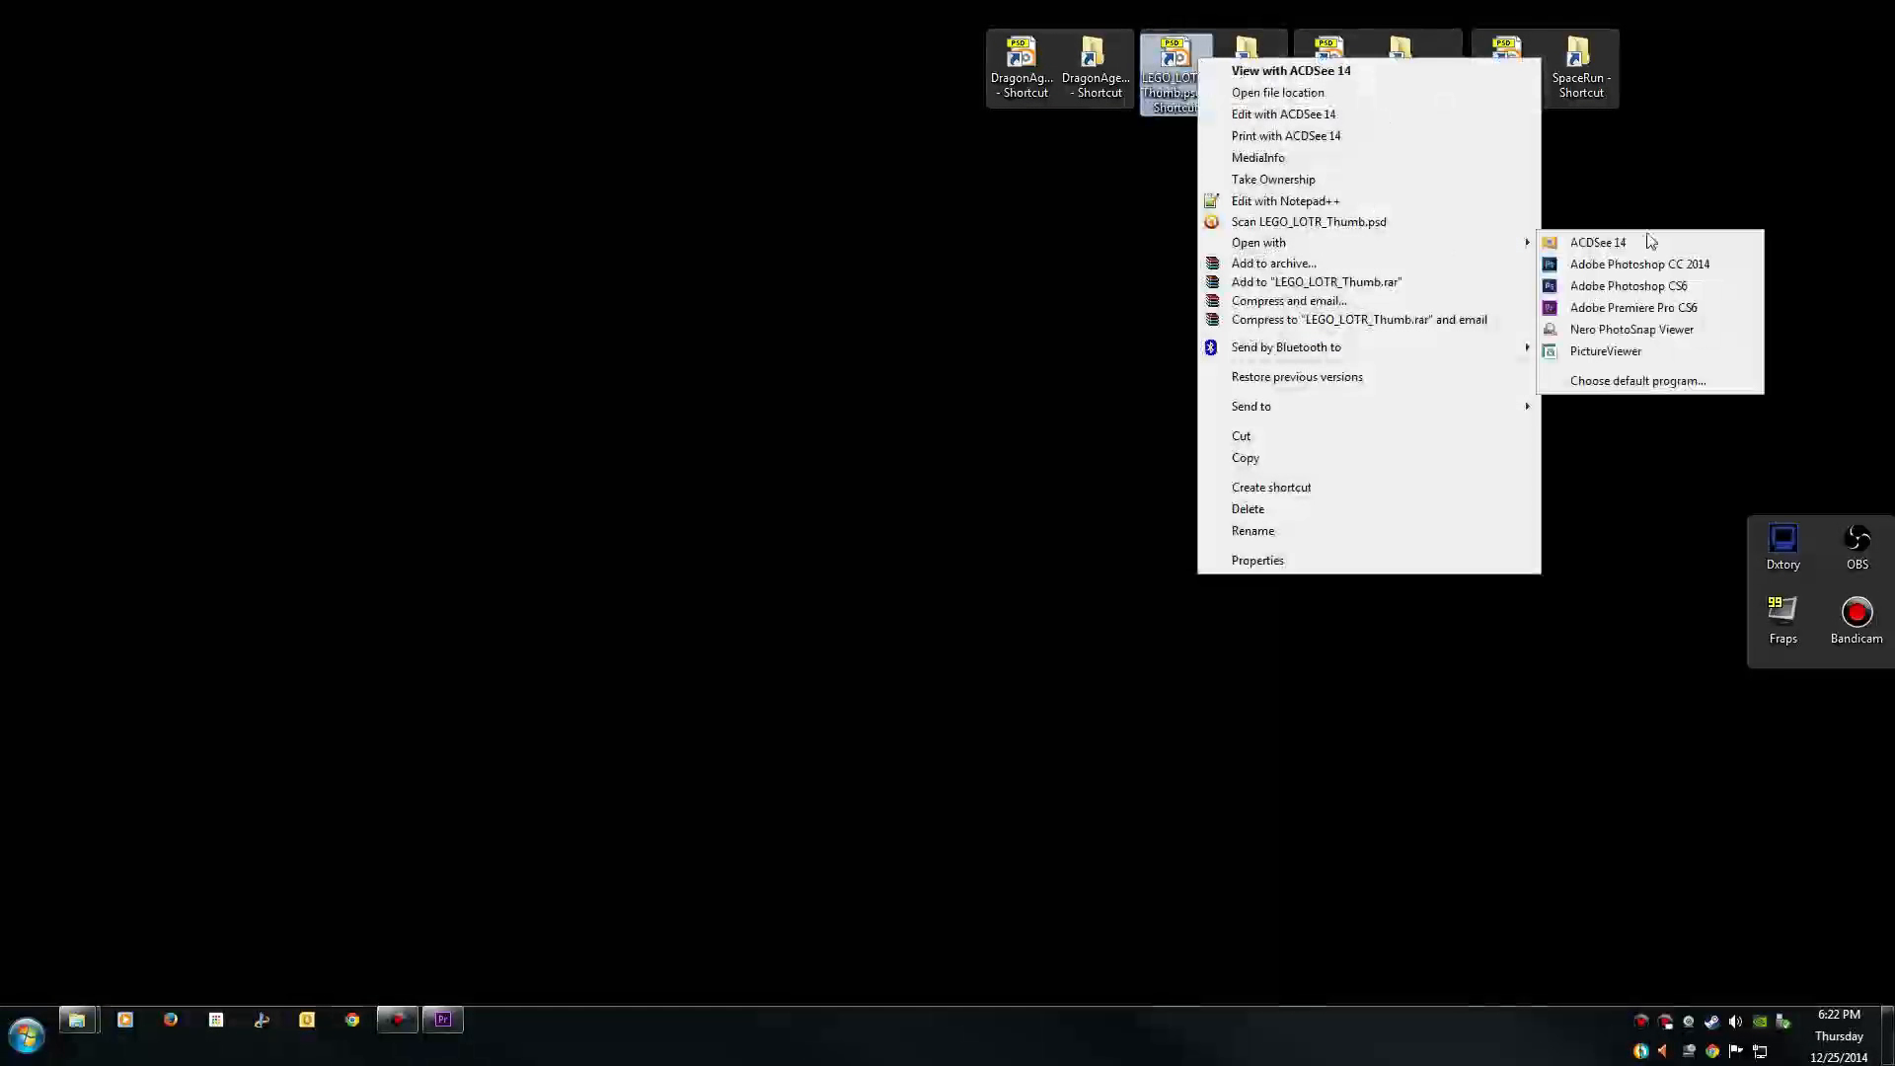
{"action": "left_click", "coordinate": [1639, 264]}
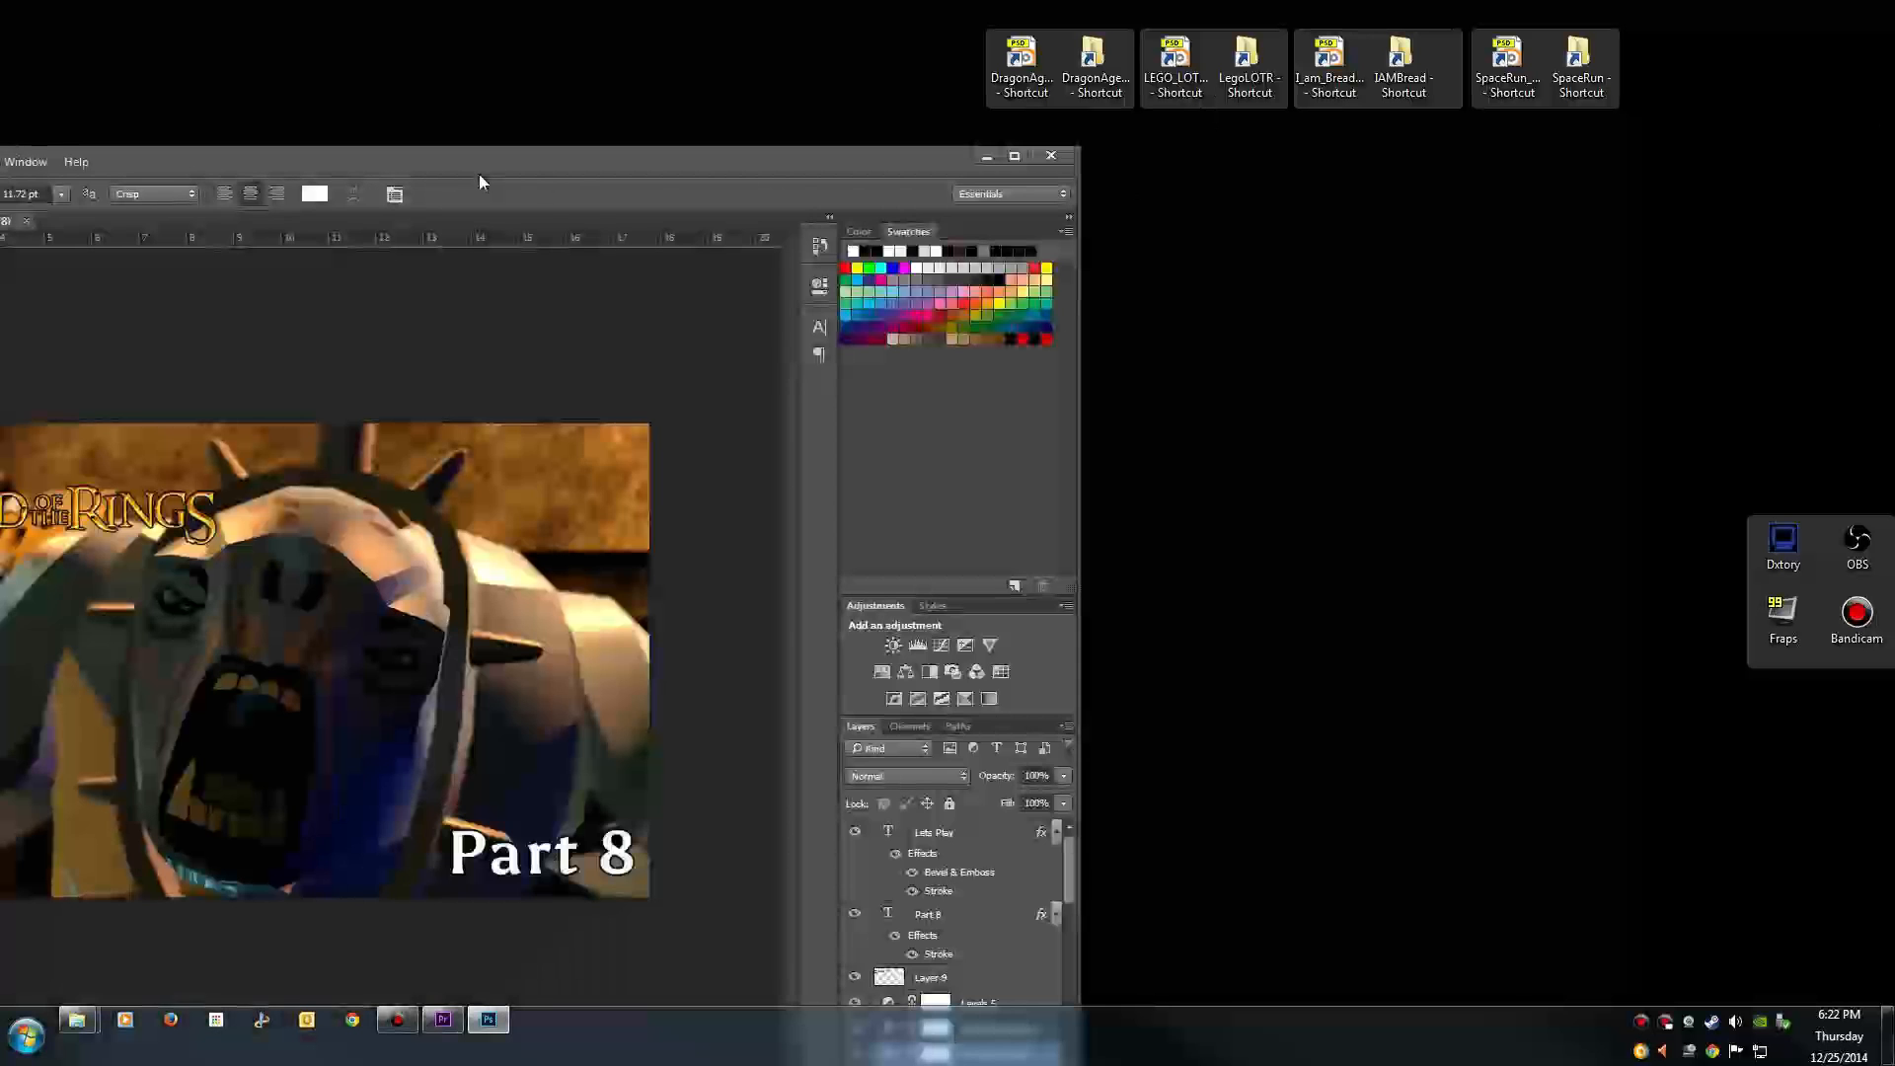
Step: Change the thumbnail's episode text to "Part 9" and select the Levels 5 adjustment layer
{"action": "left_click_drag", "start_coordinate": [478, 174], "coordinate": [1127, 57]}
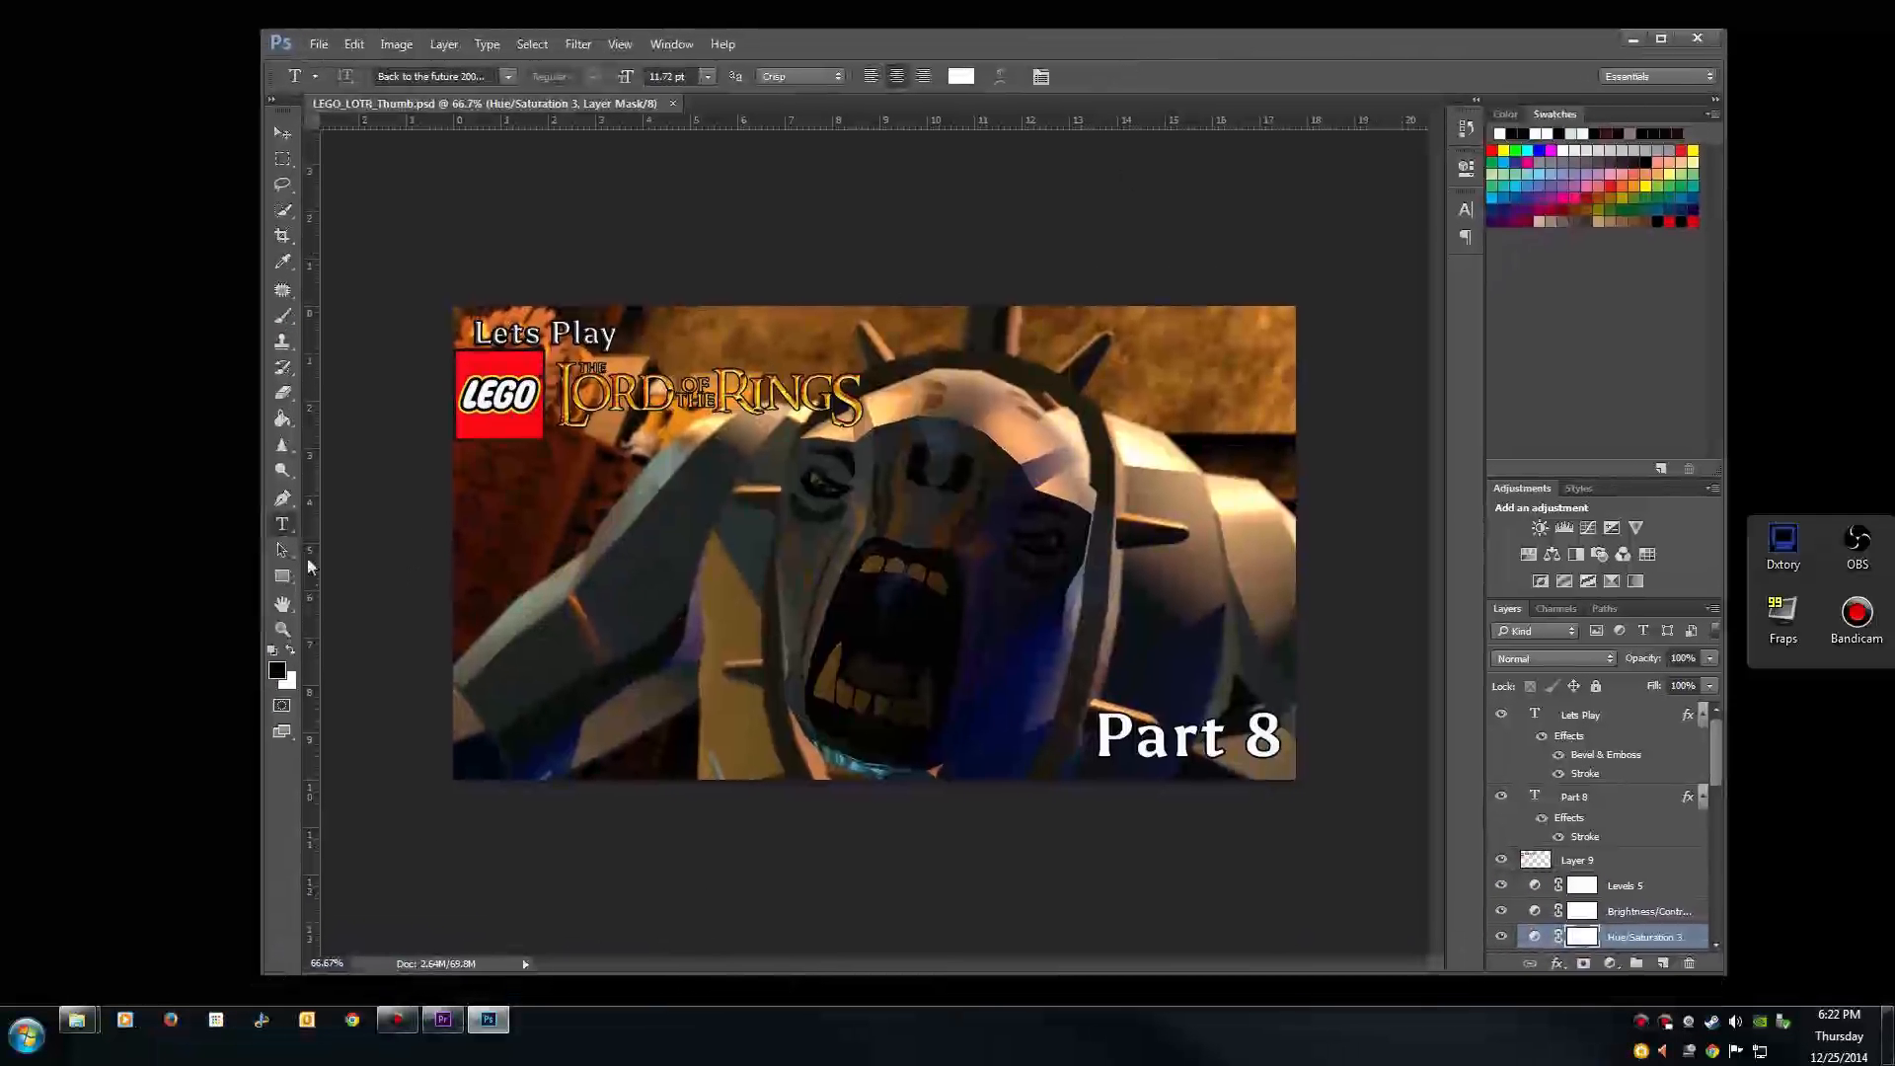
{"action": "left_click", "coordinate": [319, 44]}
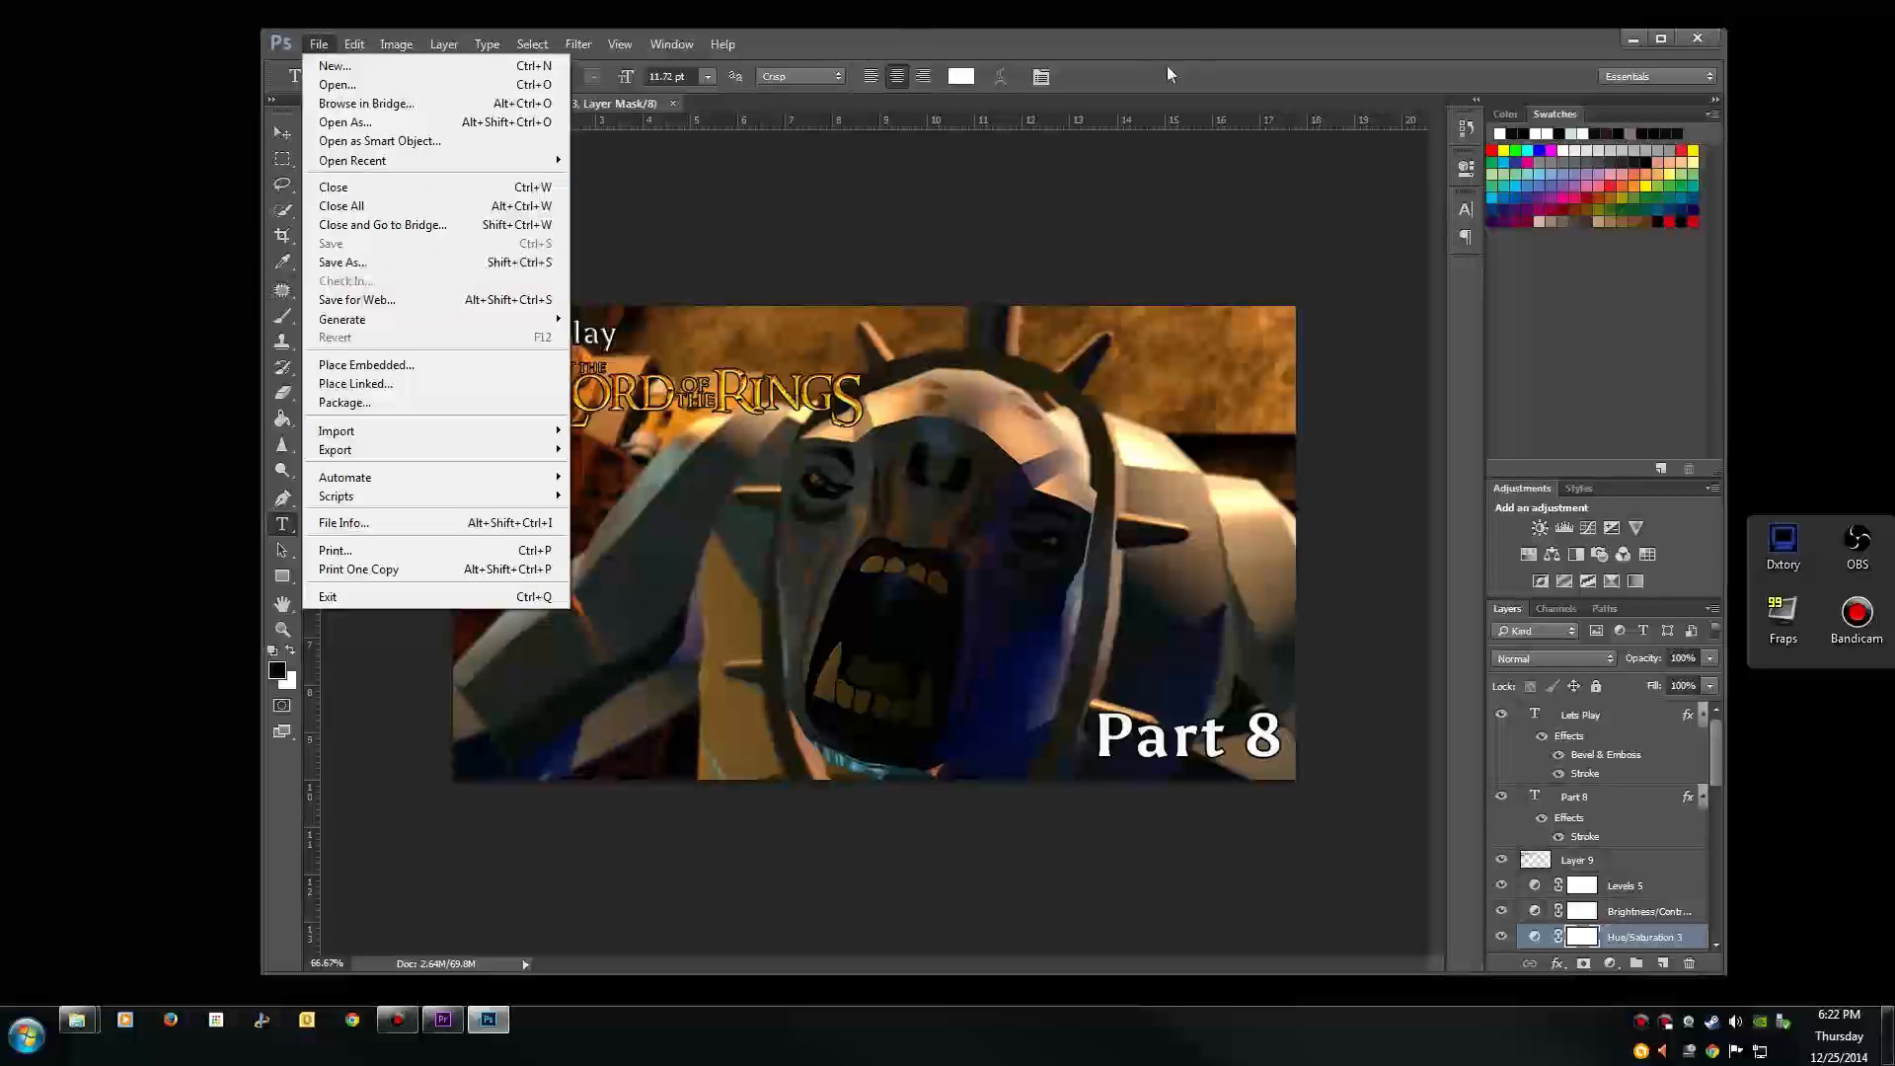
{"action": "left_click", "coordinate": [1176, 280]}
{"action": "left_click", "coordinate": [1281, 757]}
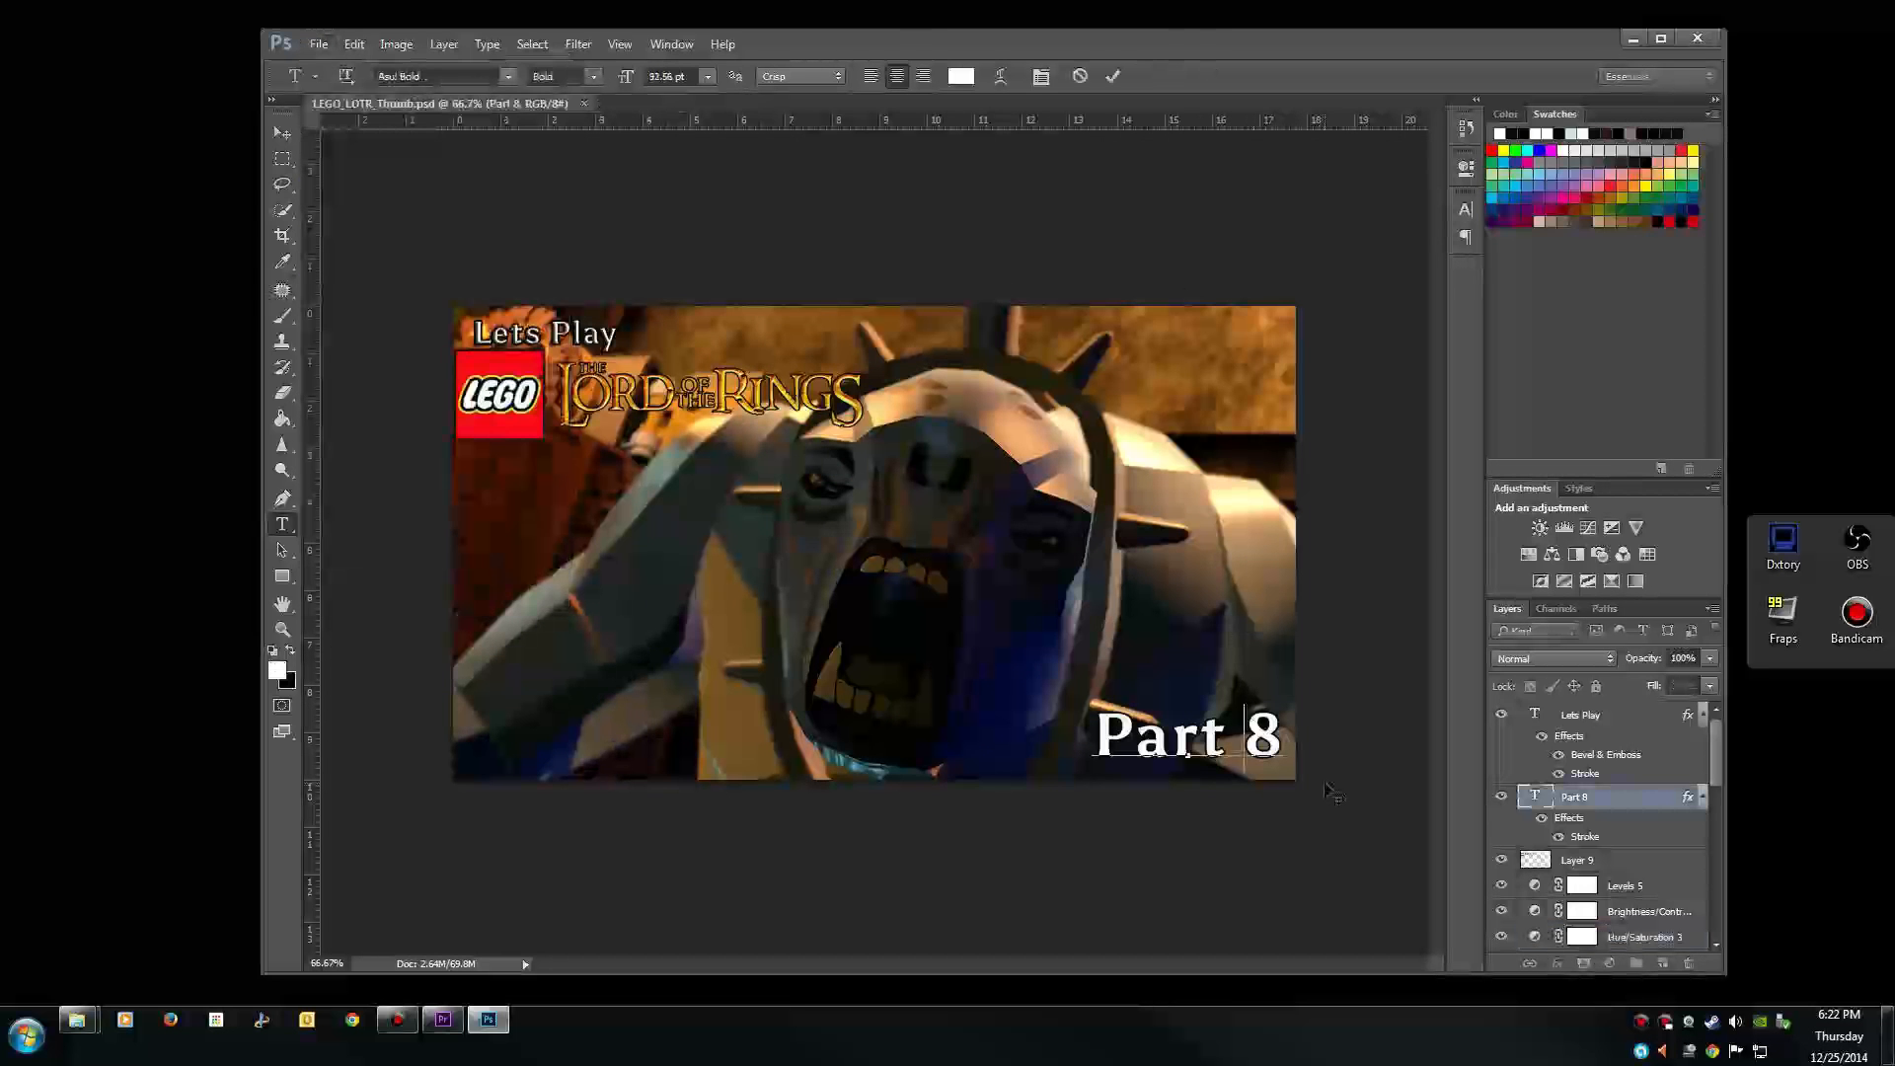
{"action": "key", "text": "BackSpace"}
{"action": "type", "text": "9"}
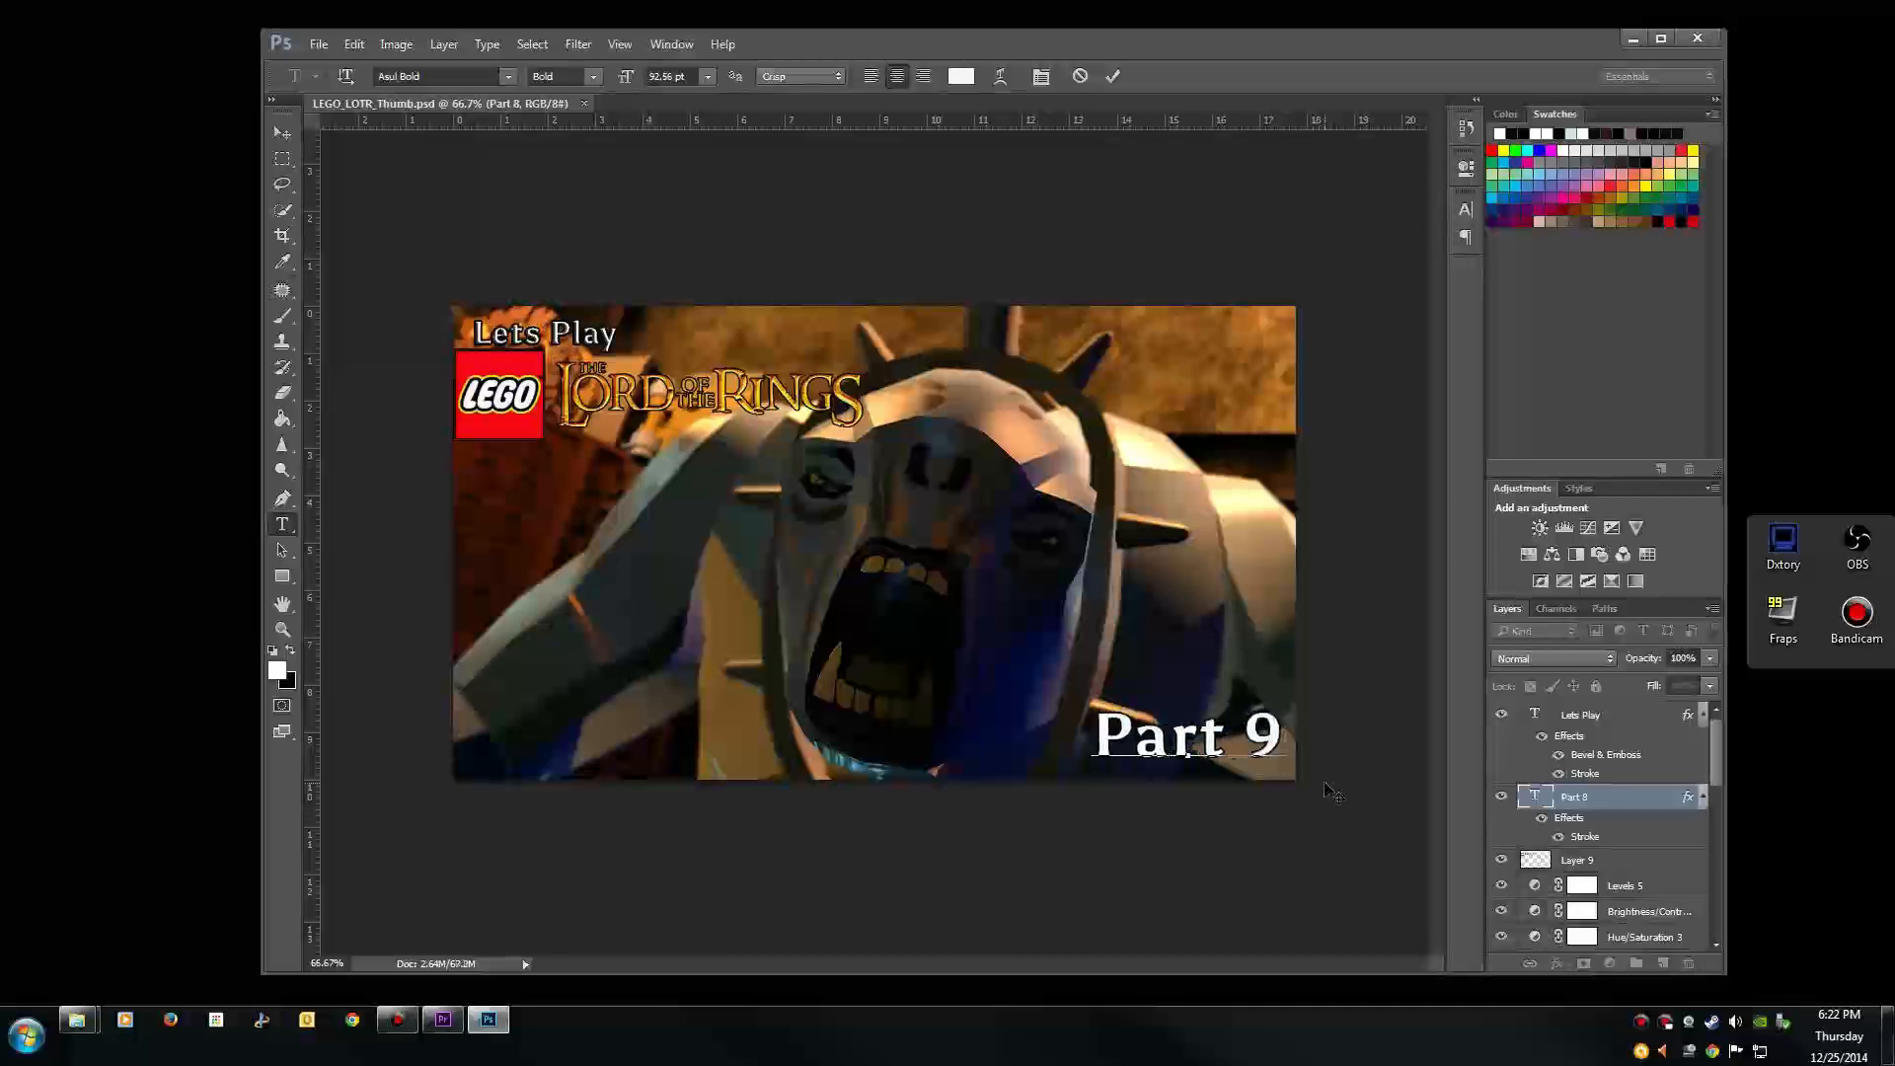
{"action": "left_click", "coordinate": [319, 44]}
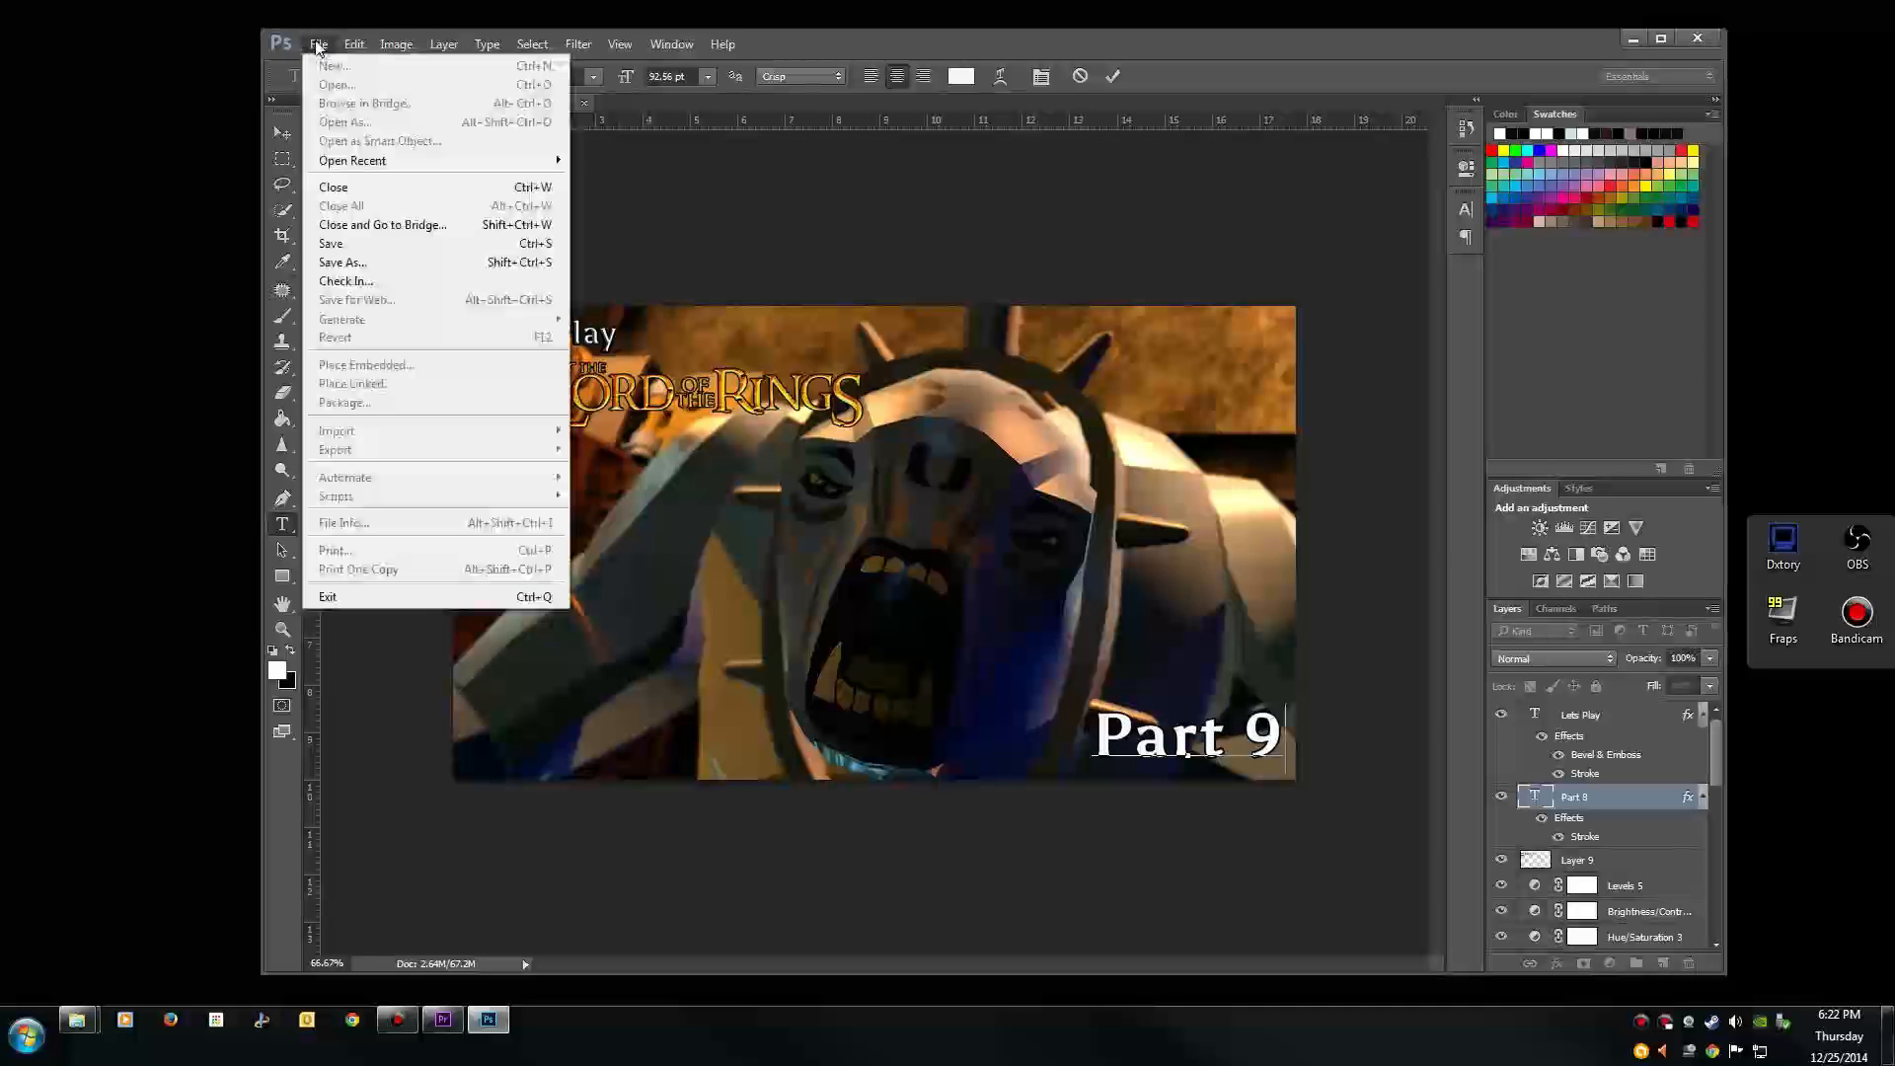
{"action": "left_click", "coordinate": [1495, 51]}
{"action": "mouse_move", "coordinate": [1717, 751]}
{"action": "left_mouse_down"}
{"action": "mouse_move", "coordinate": [1727, 796]}
{"action": "mouse_move", "coordinate": [1737, 784]}
{"action": "left_mouse_up"}
{"action": "left_click", "coordinate": [1666, 771]}
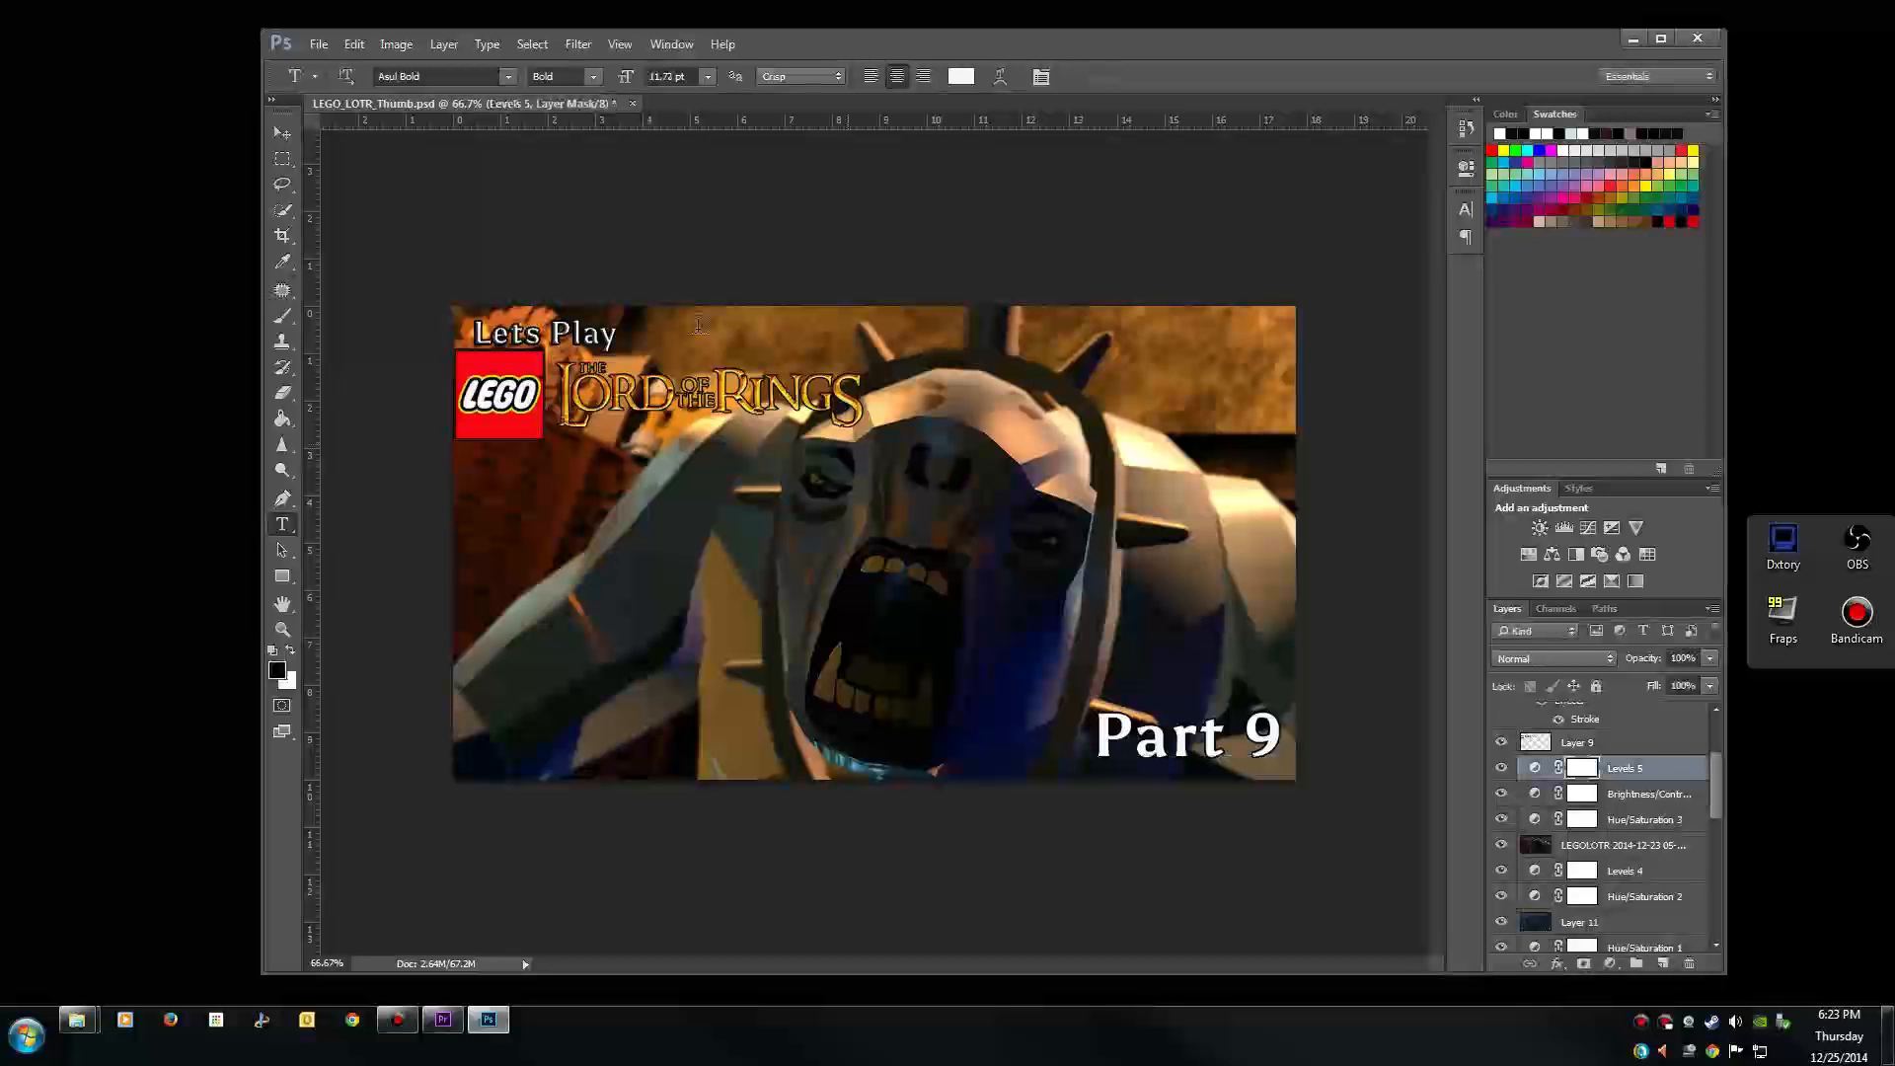
{"action": "left_click", "coordinate": [318, 44]}
{"action": "left_click", "coordinate": [404, 364]}
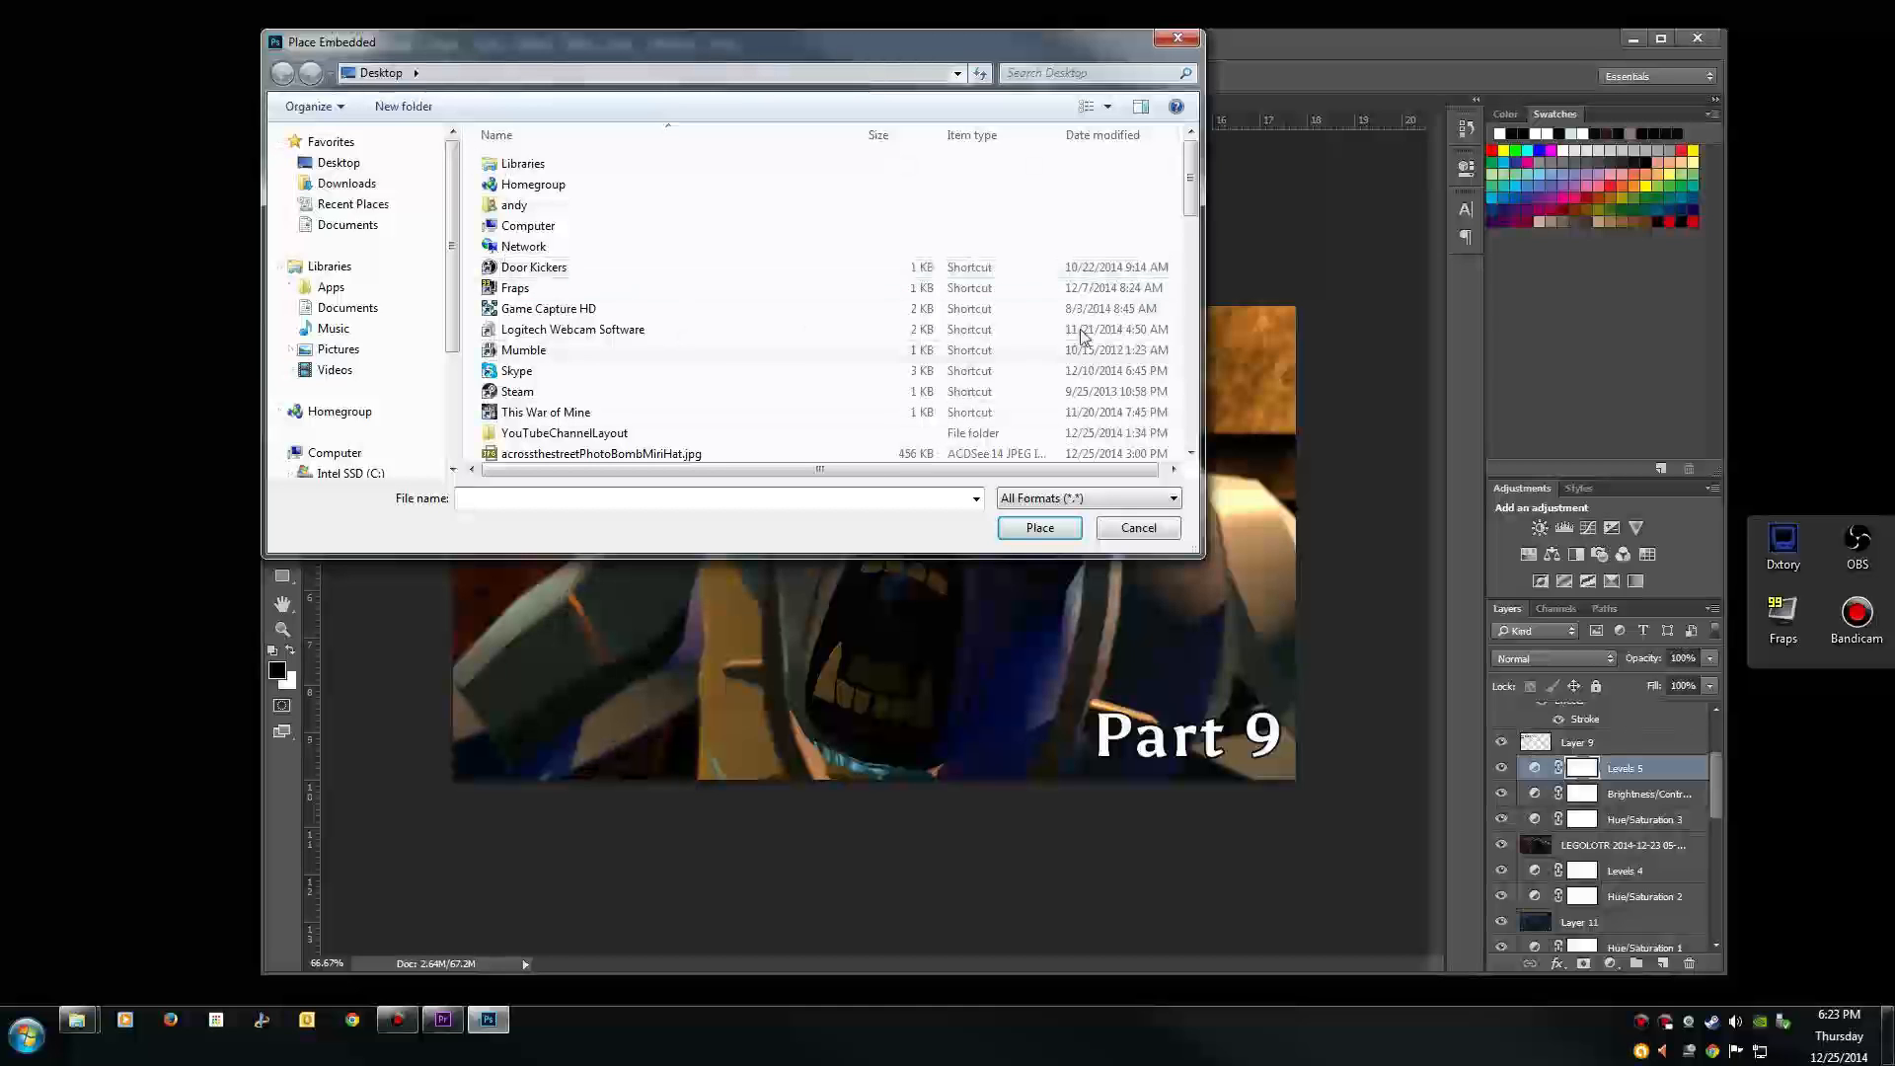
{"action": "scroll", "coordinate": [867, 367], "scroll_direction": "down", "scroll_amount": 12}
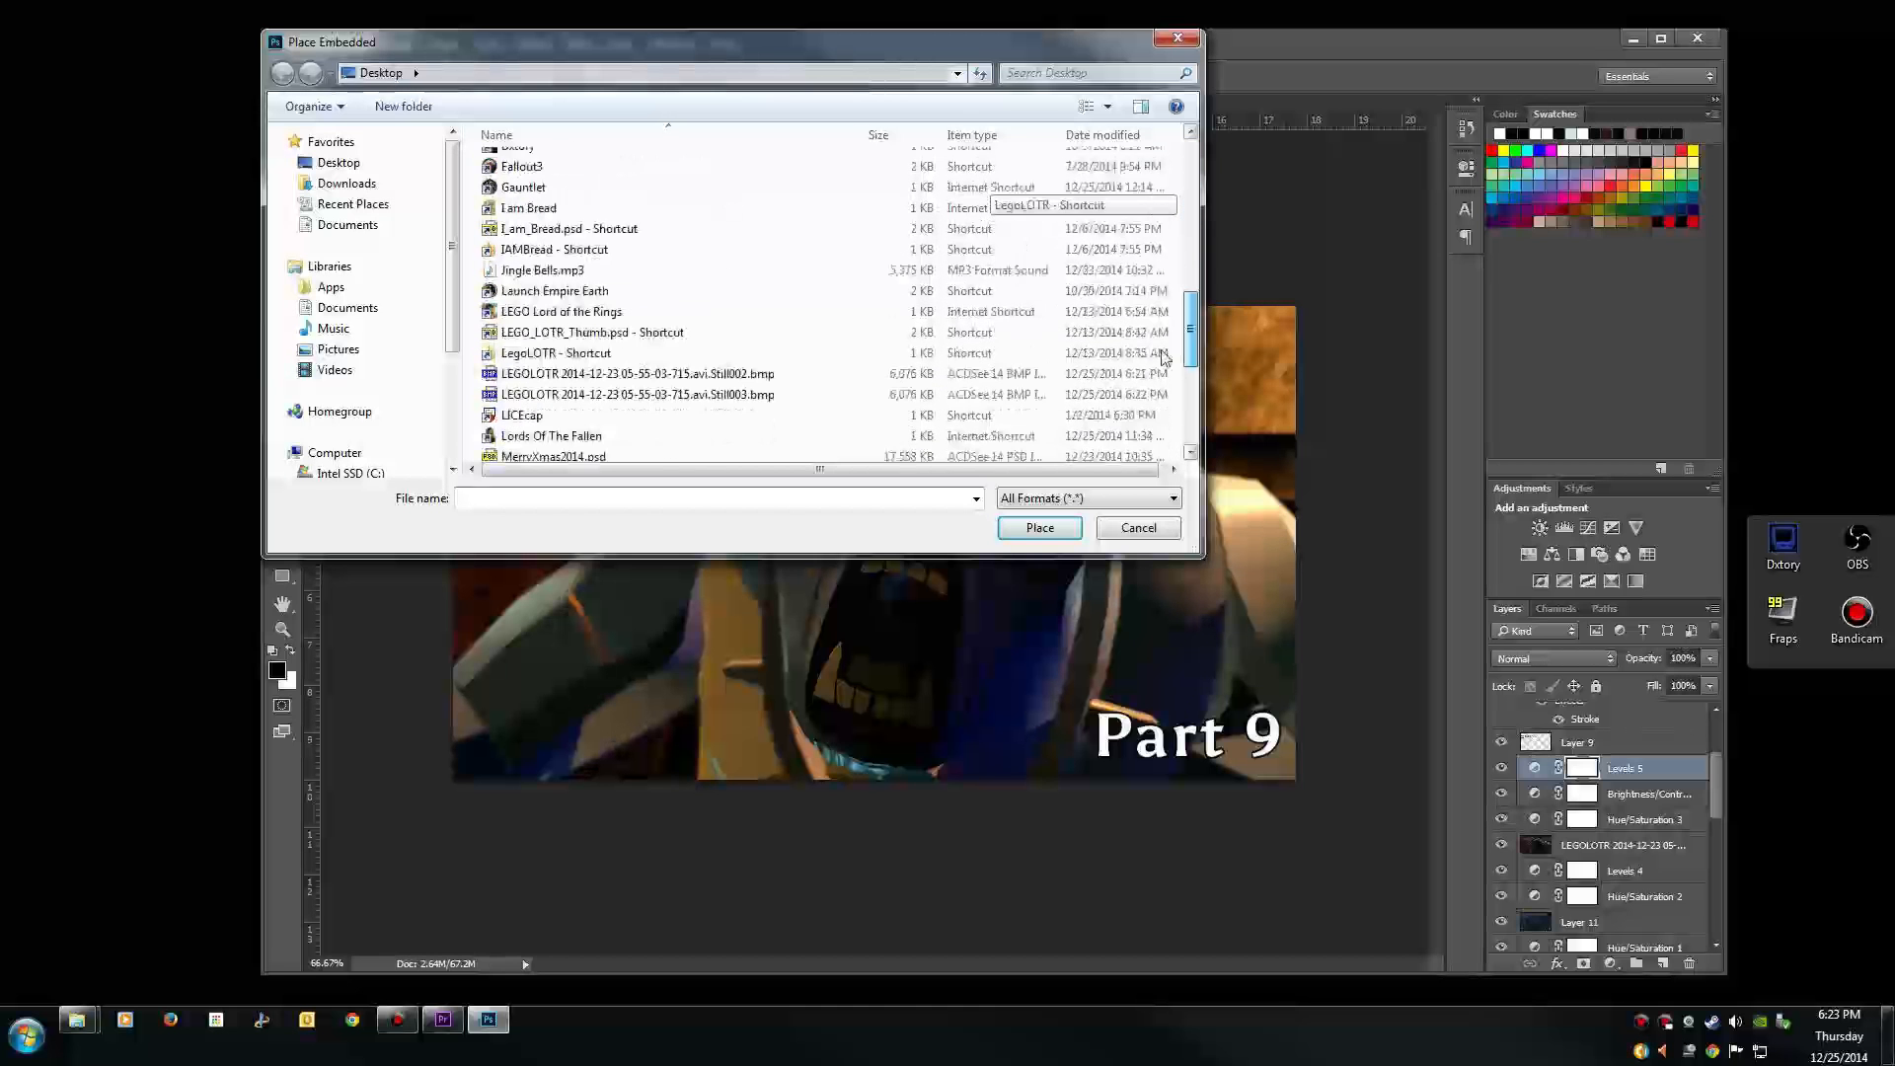
{"action": "left_click", "coordinate": [734, 368]}
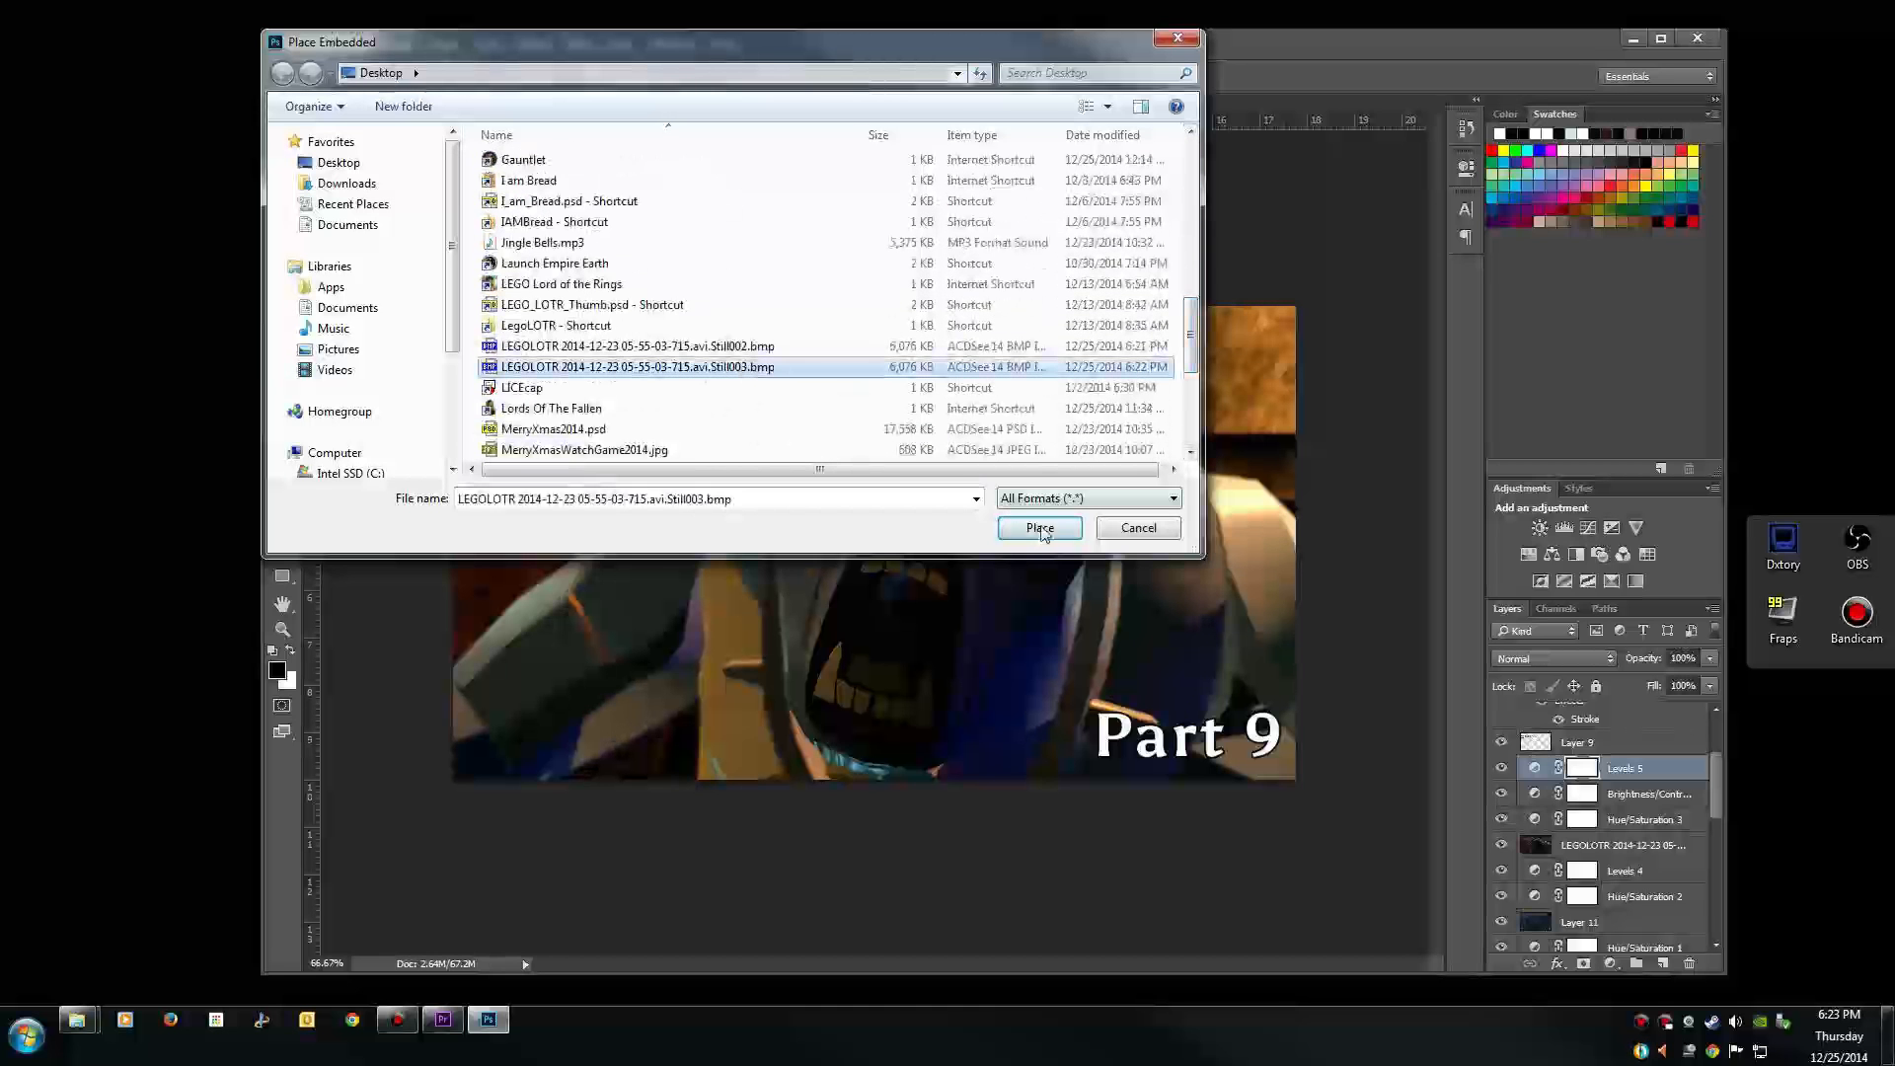
{"action": "left_click", "coordinate": [1041, 528]}
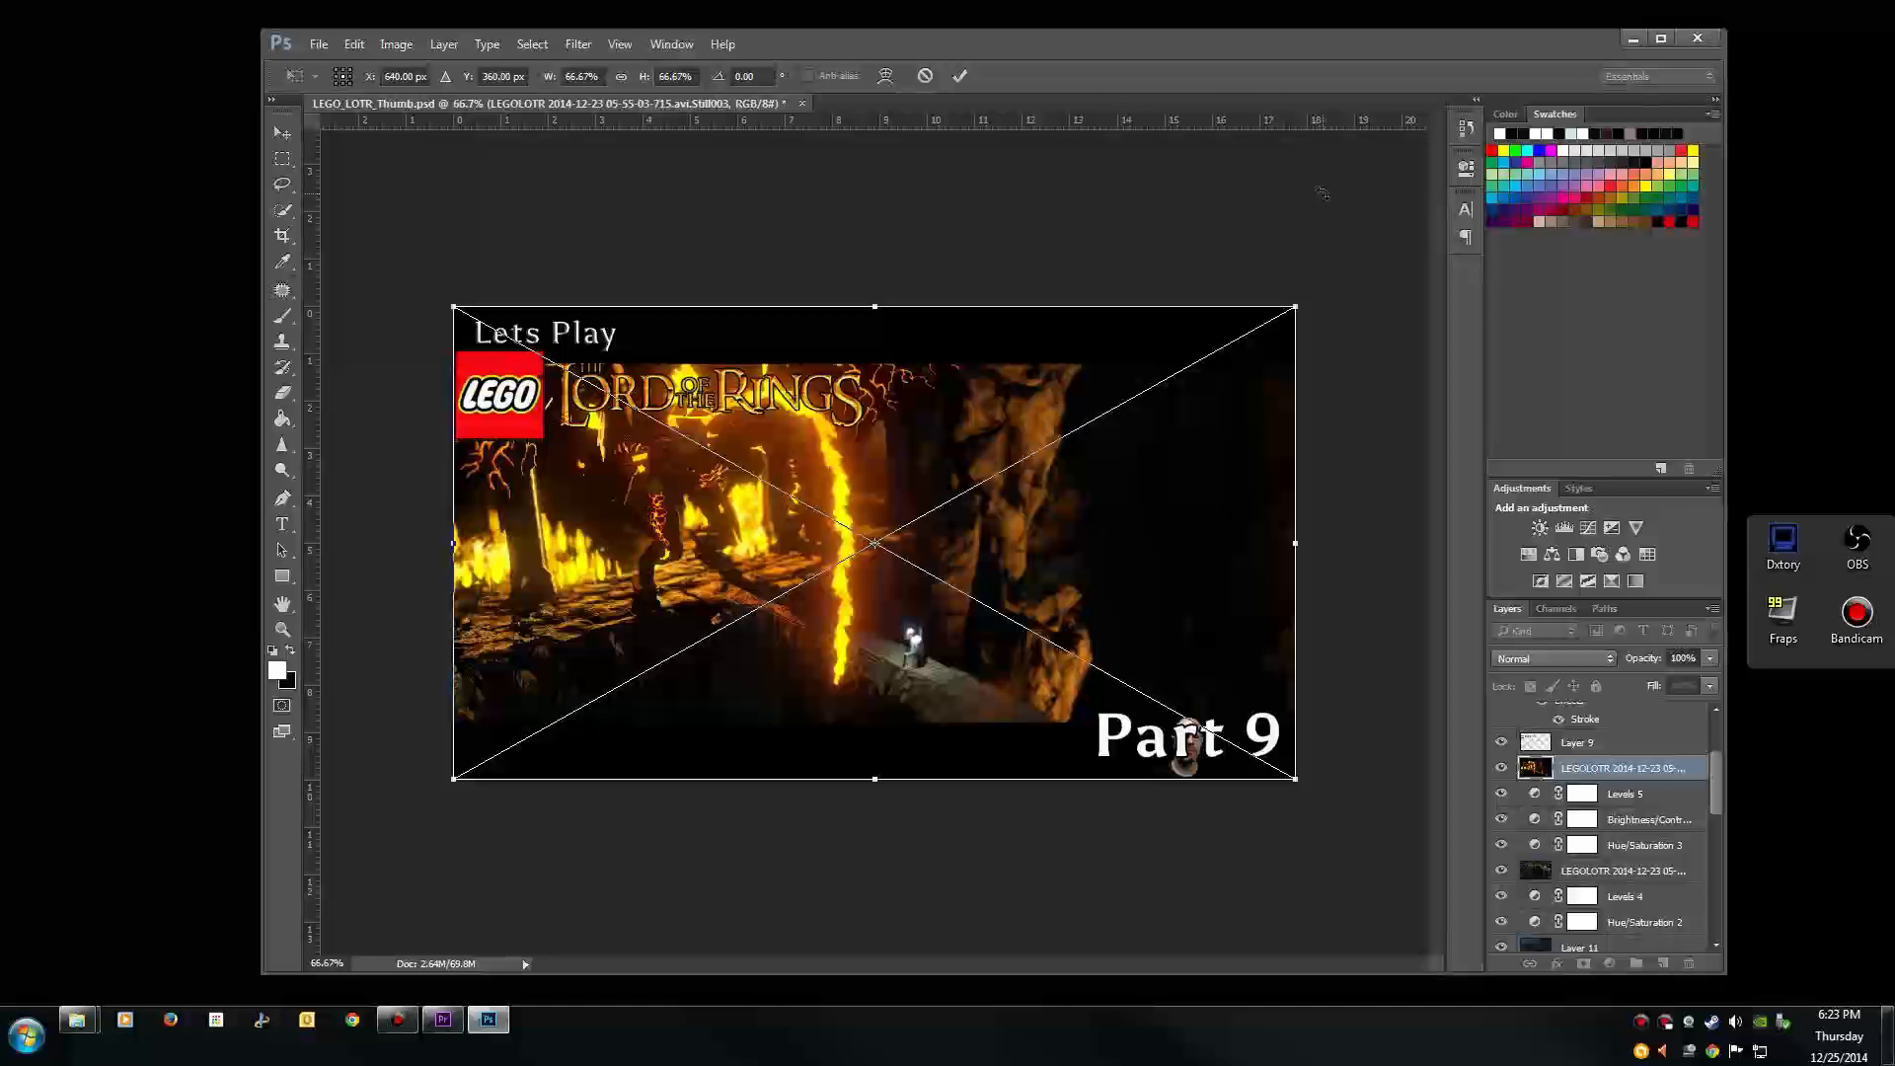
Step: Switch to Premiere Pro and export the 00:04:27:00 frame as a BMP still to the Desktop with Video 2 hidden only during the export
{"action": "left_click", "coordinate": [444, 1019]}
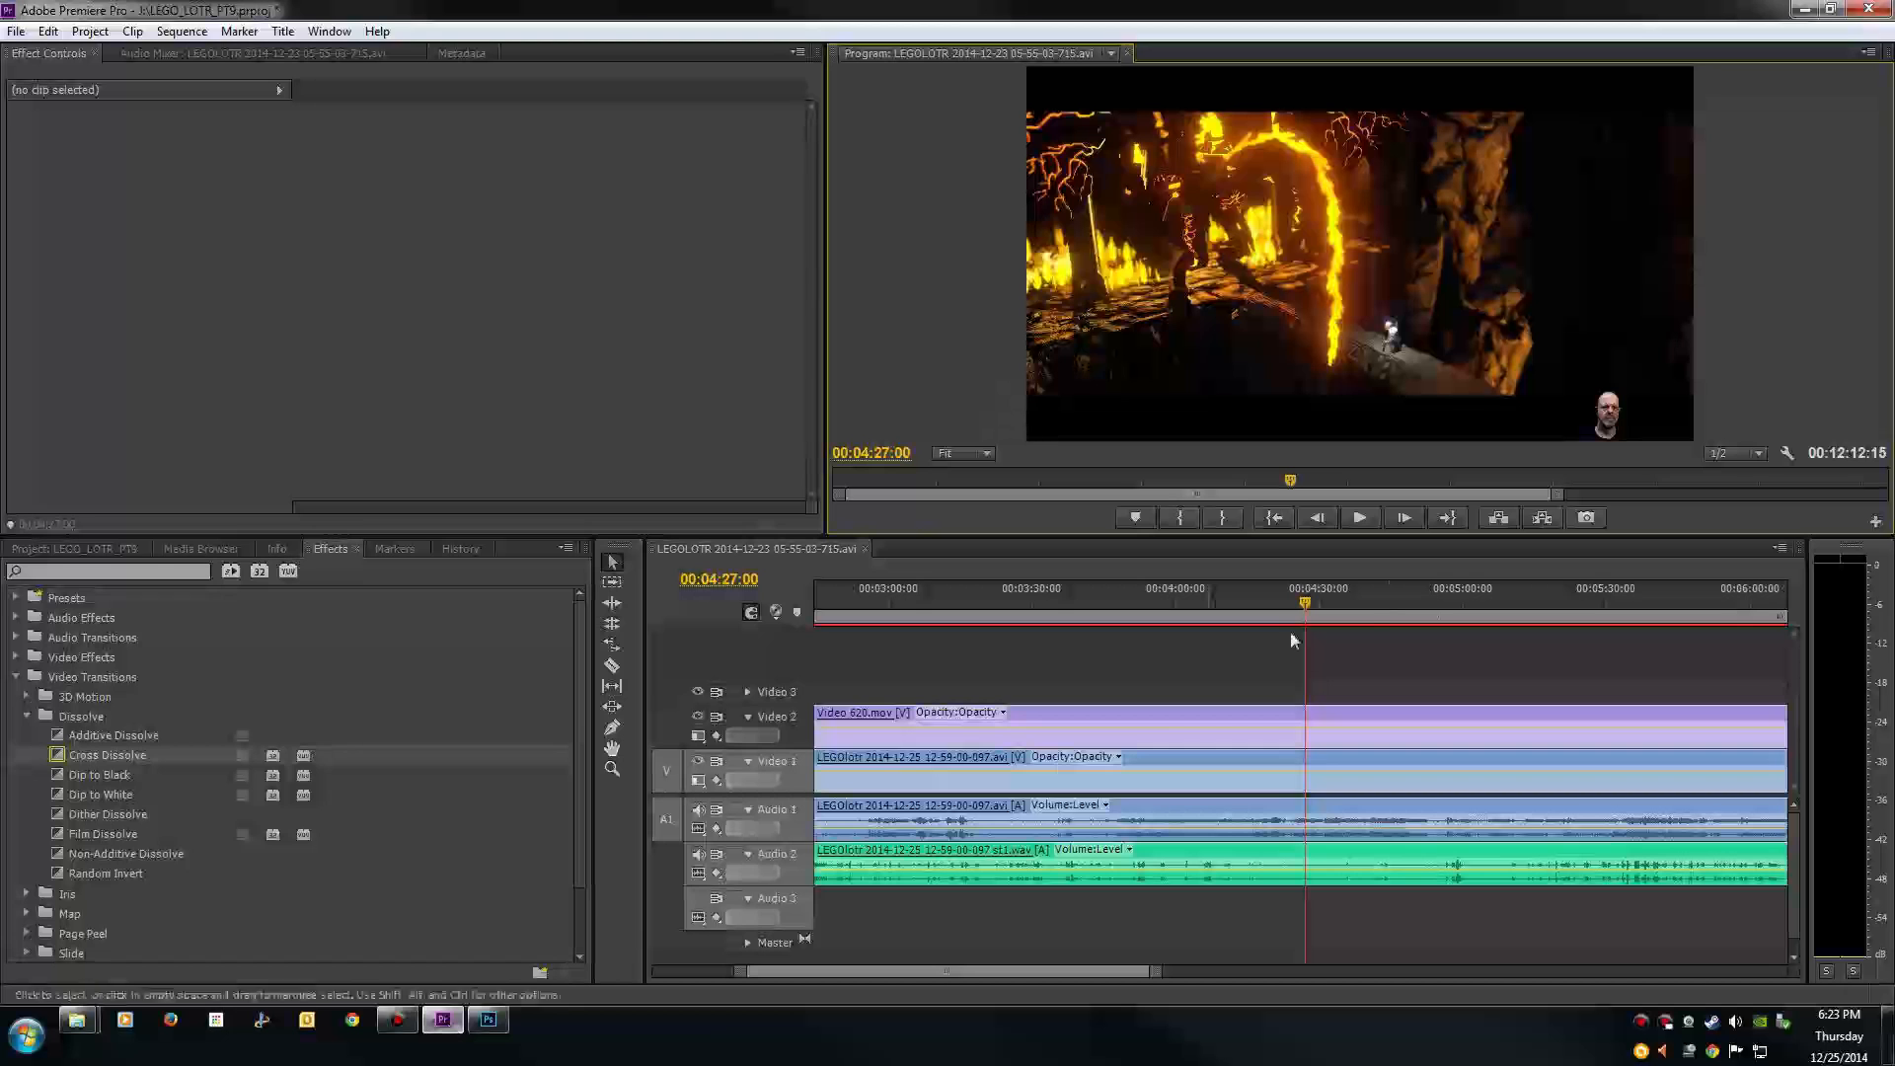
{"action": "left_click", "coordinate": [697, 716]}
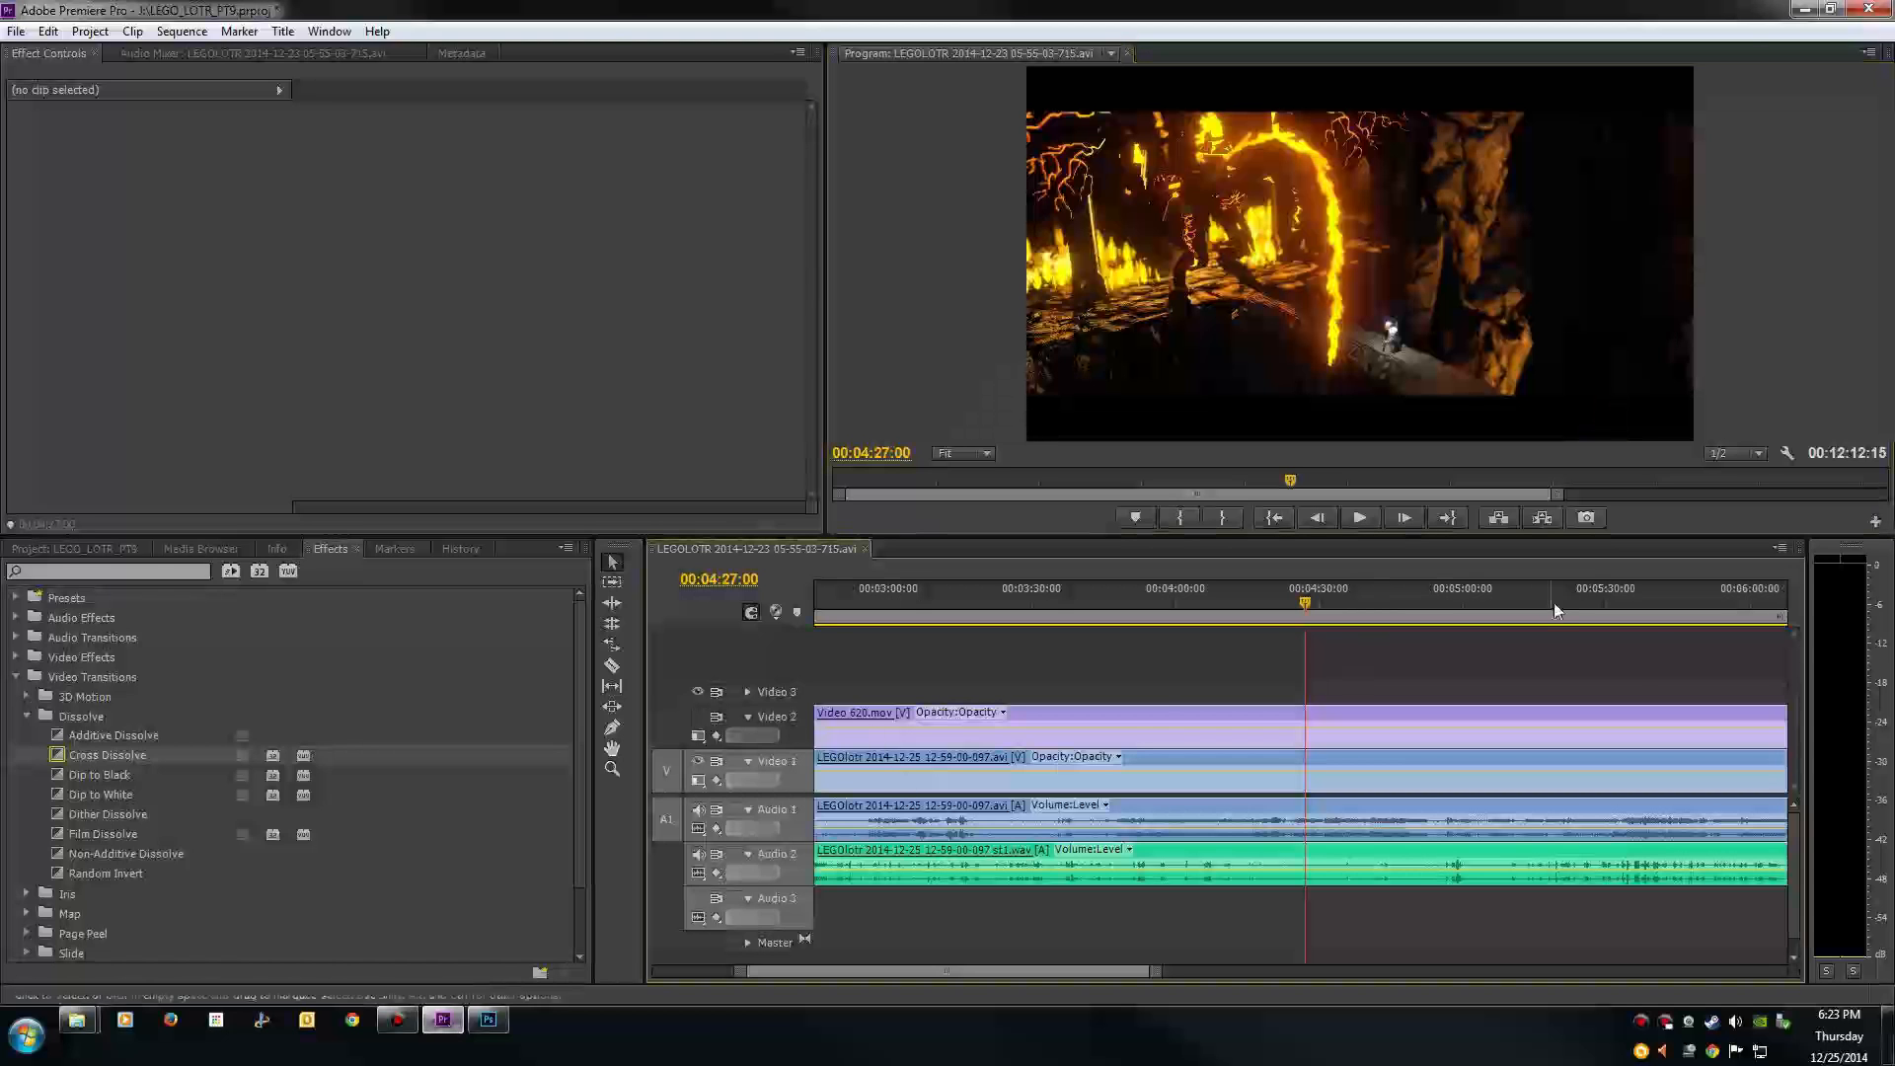
{"action": "left_click", "coordinate": [1591, 523]}
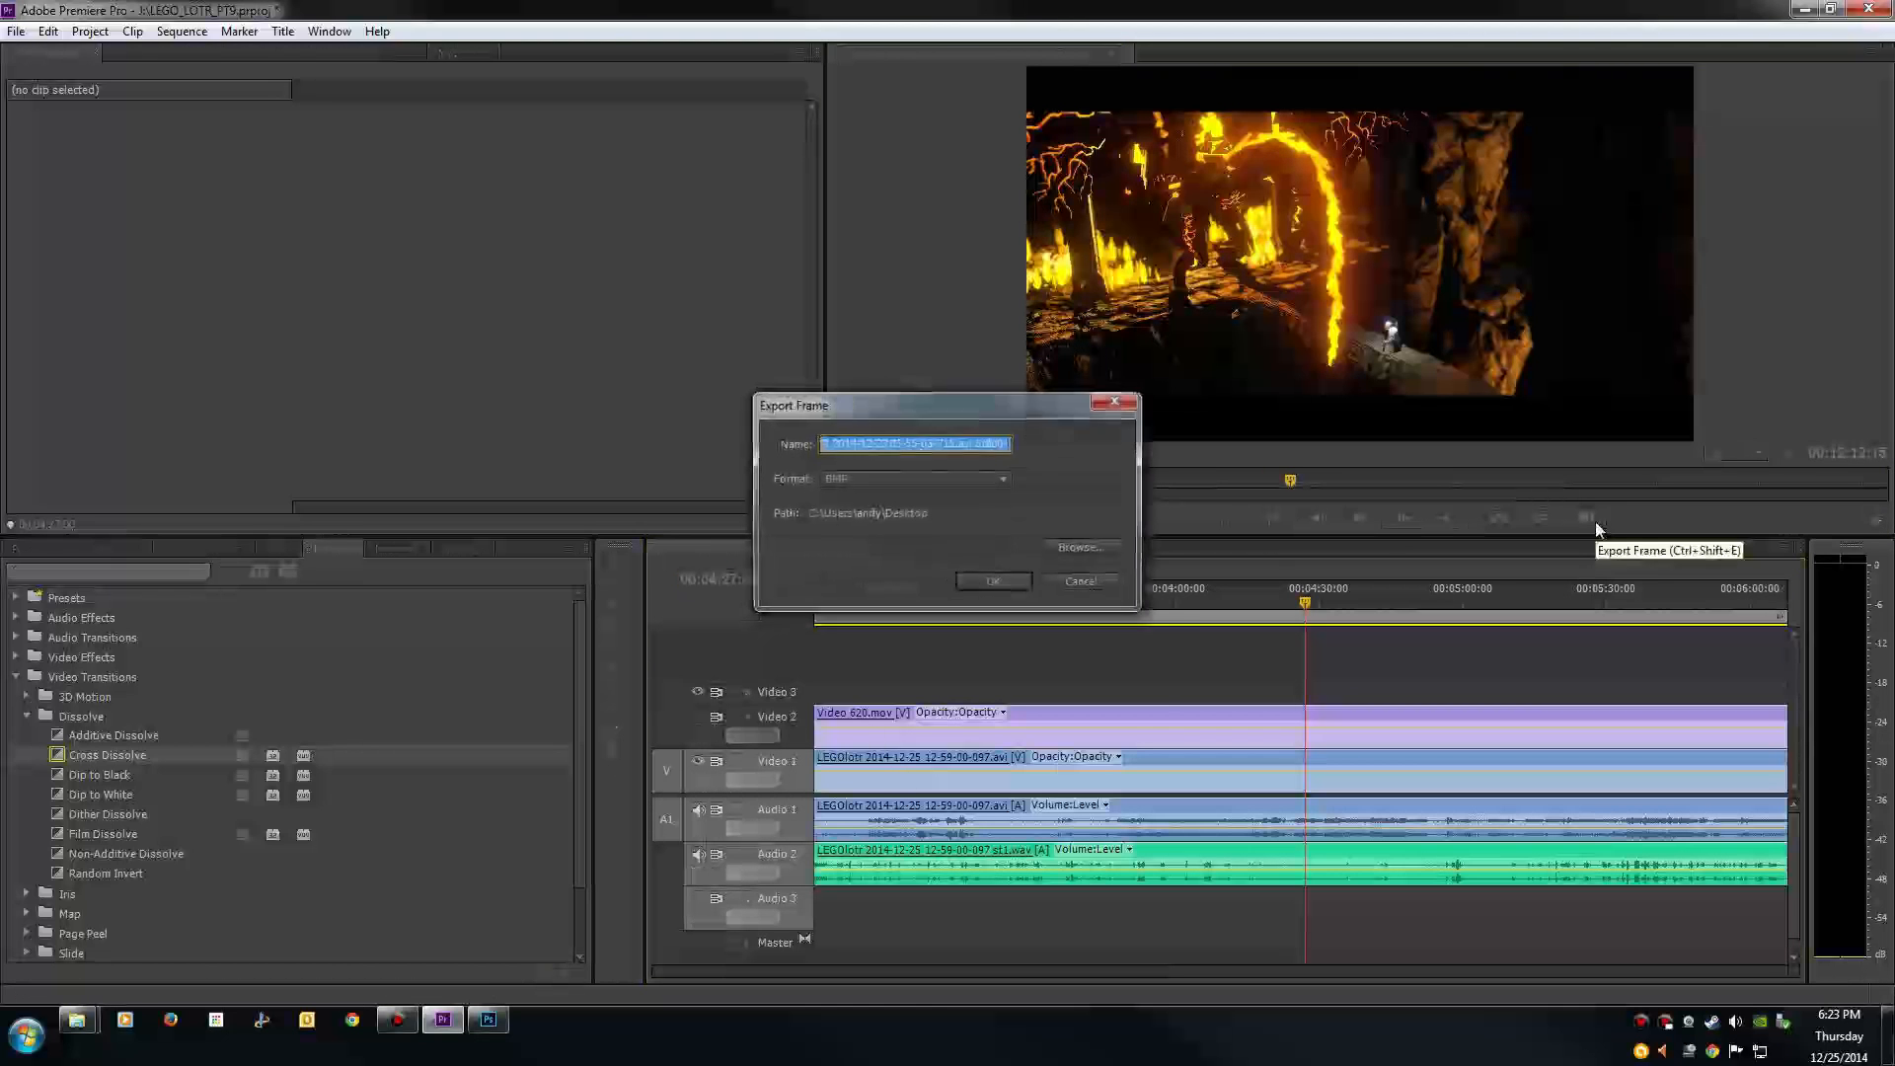
{"action": "left_click", "coordinate": [1013, 589]}
{"action": "left_click", "coordinate": [698, 717]}
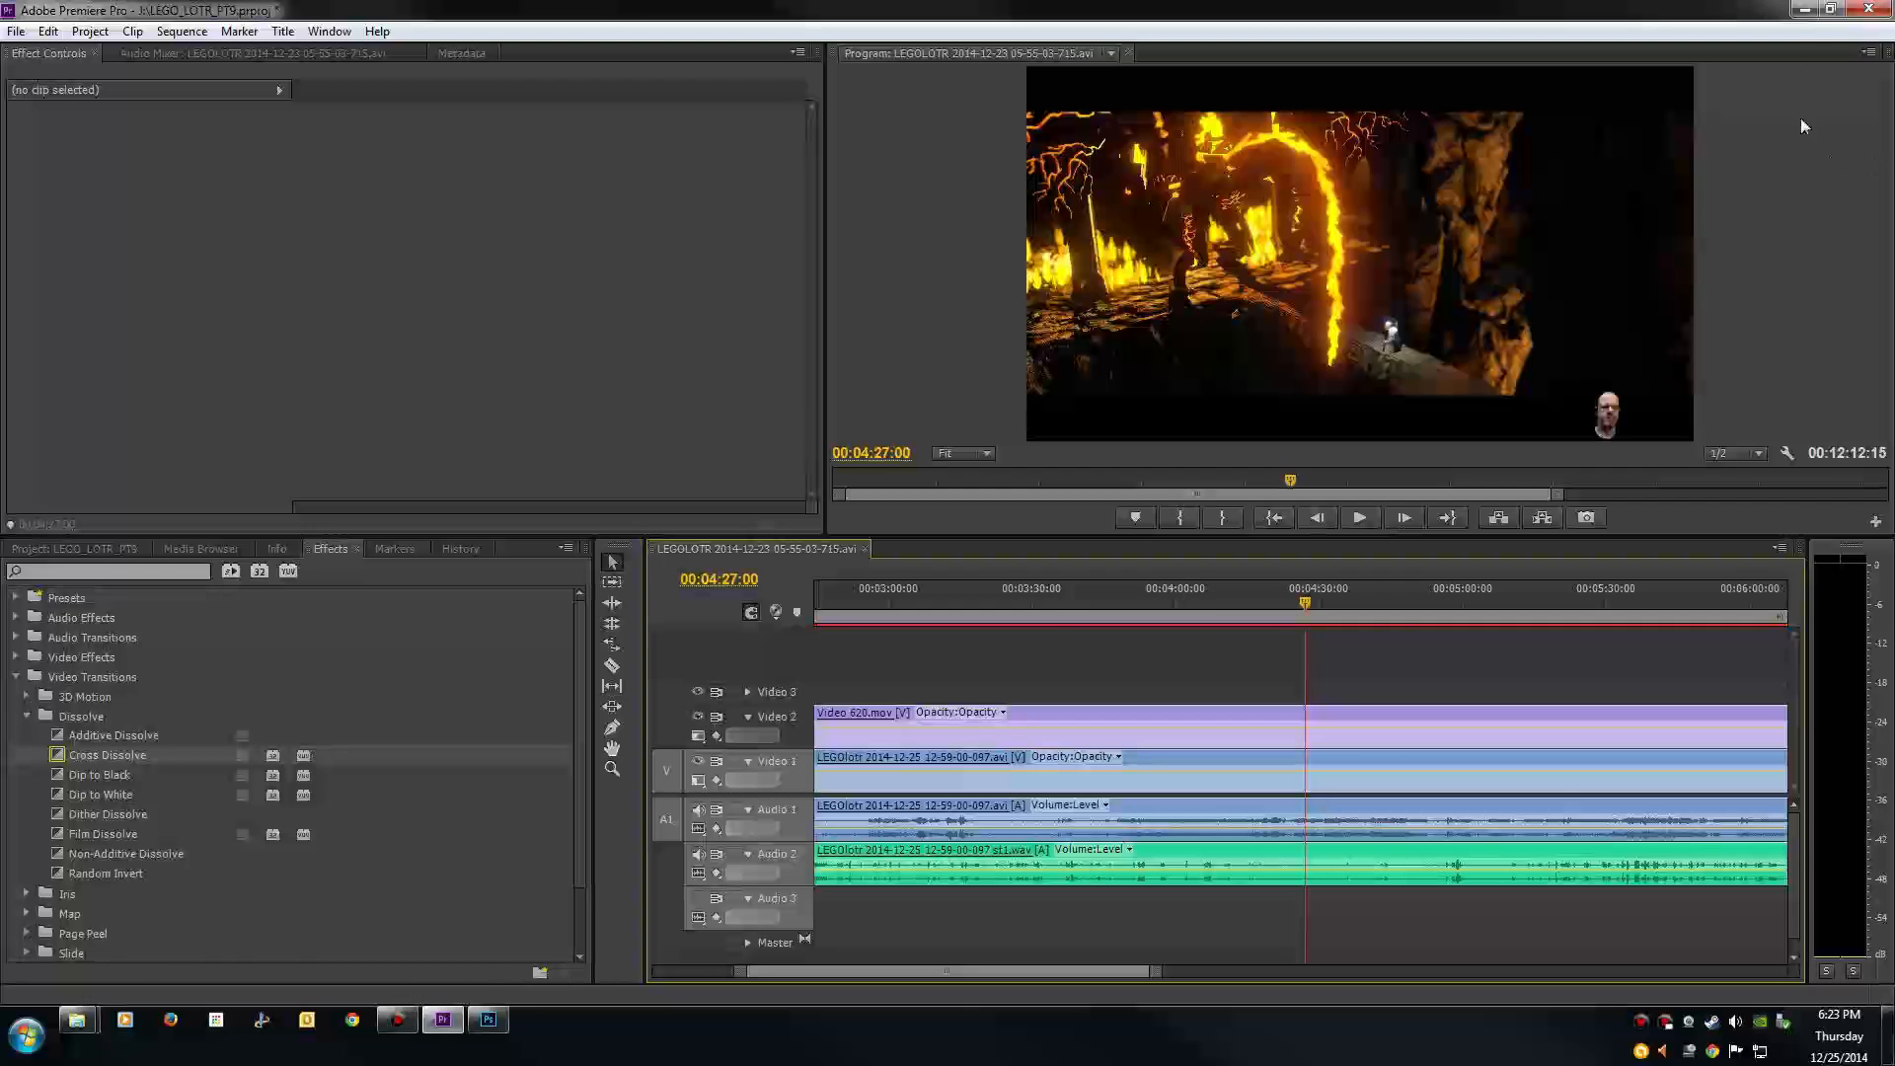
Step: Save the Premiere Pro project and return to the thumbnail in Photoshop
{"action": "left_click", "coordinate": [10, 34]}
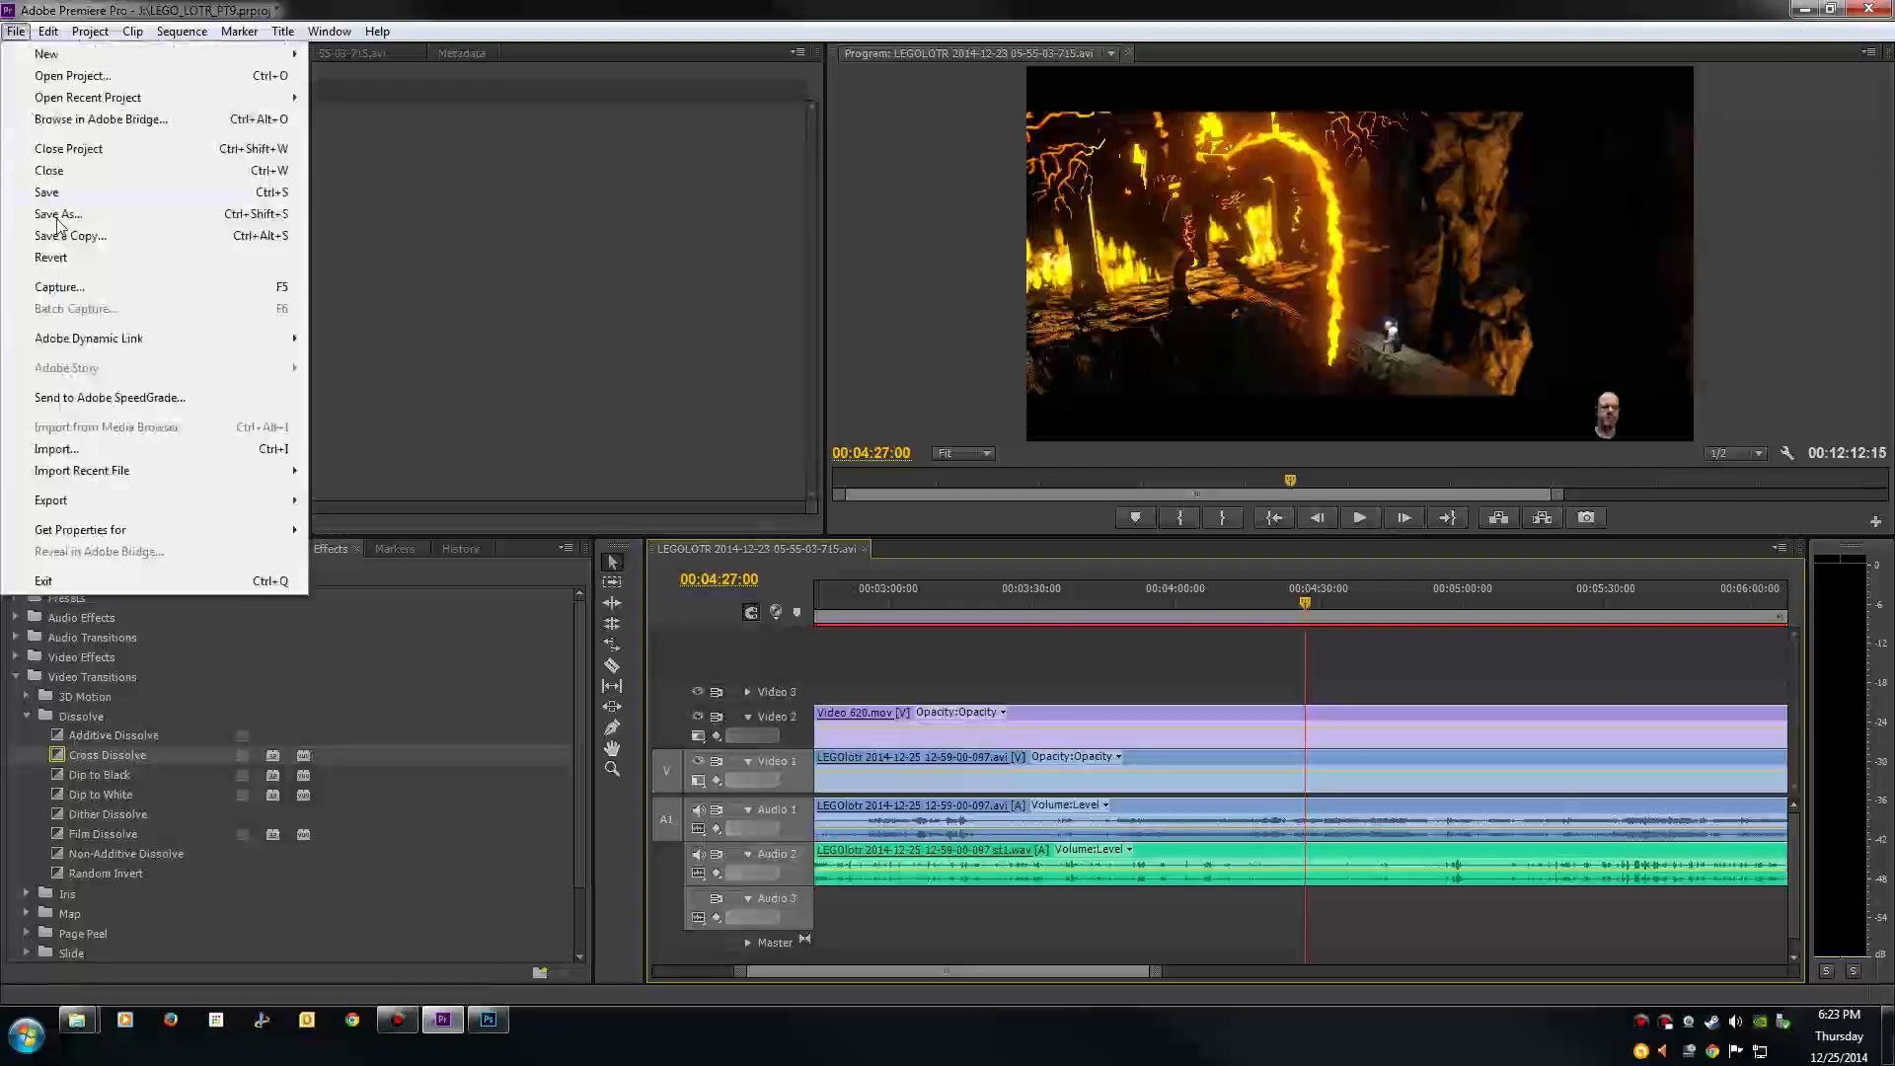
{"action": "left_click", "coordinate": [59, 193]}
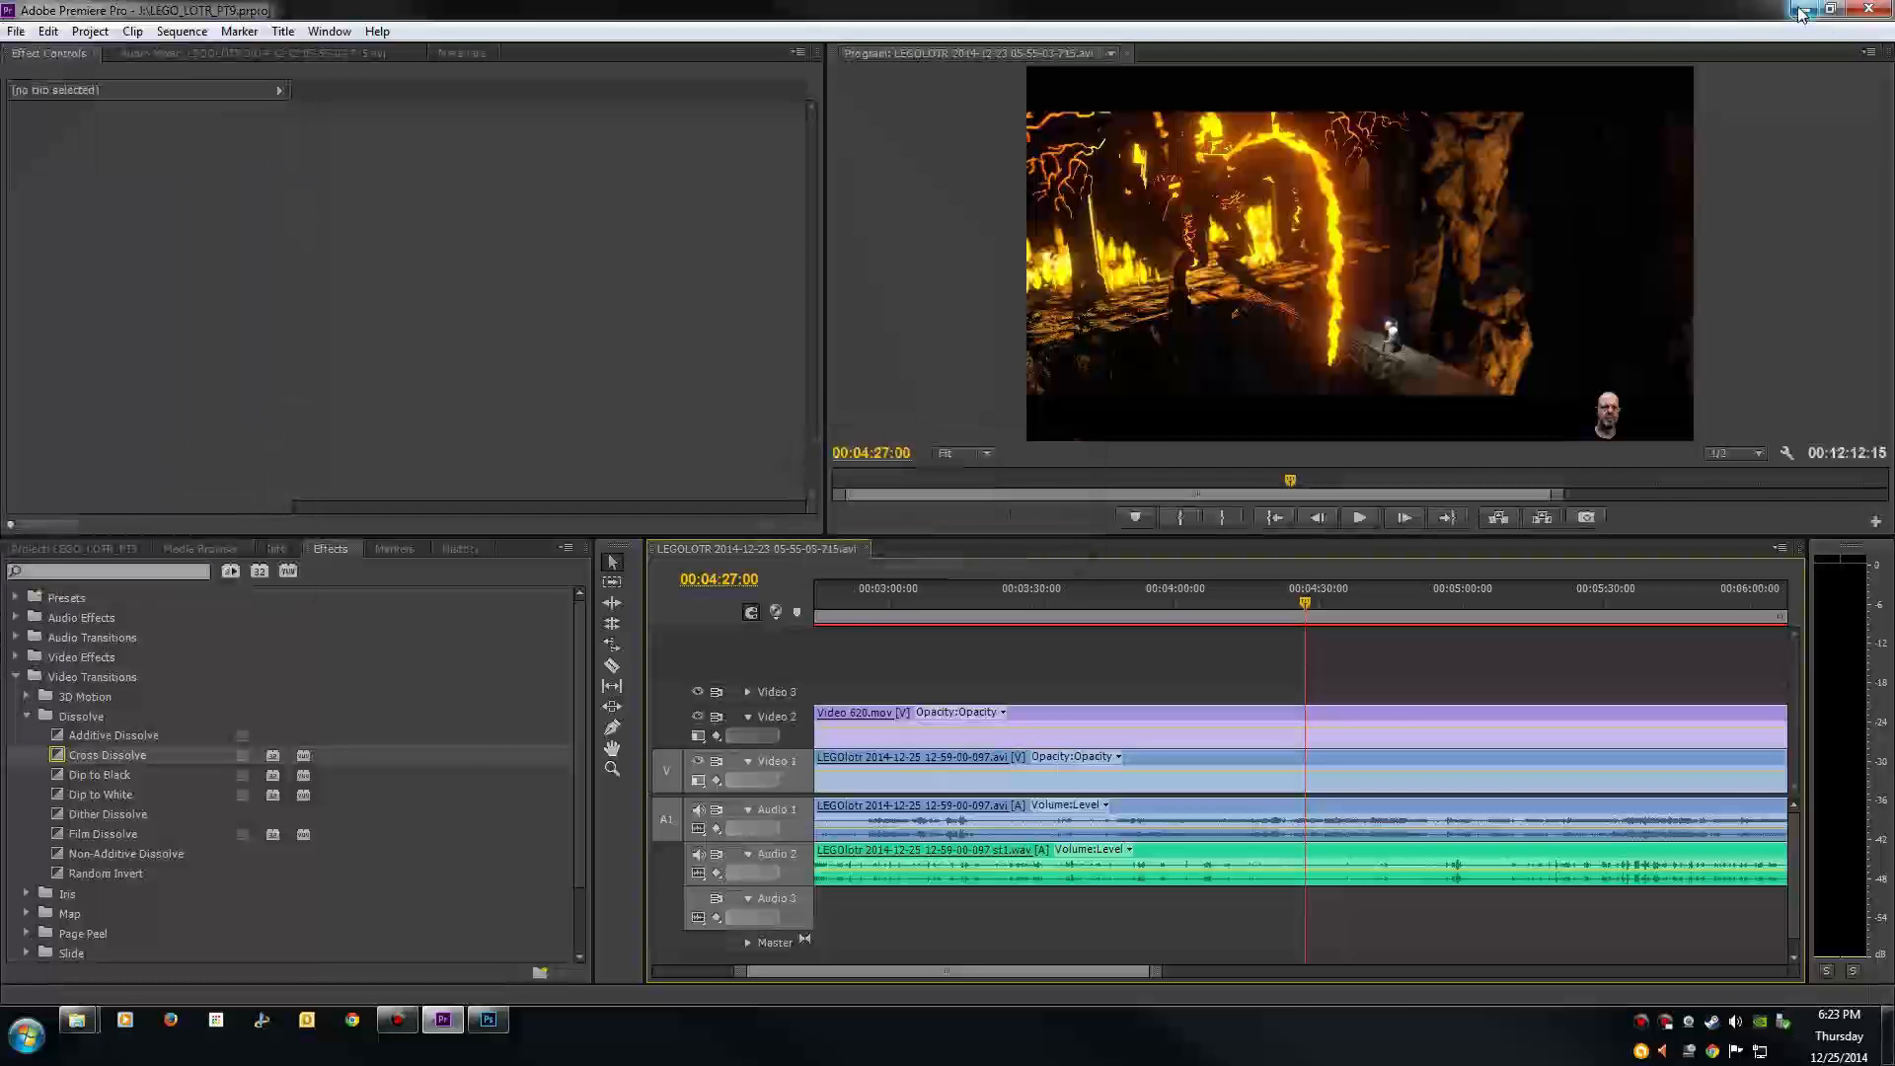
{"action": "left_click", "coordinate": [1814, 12]}
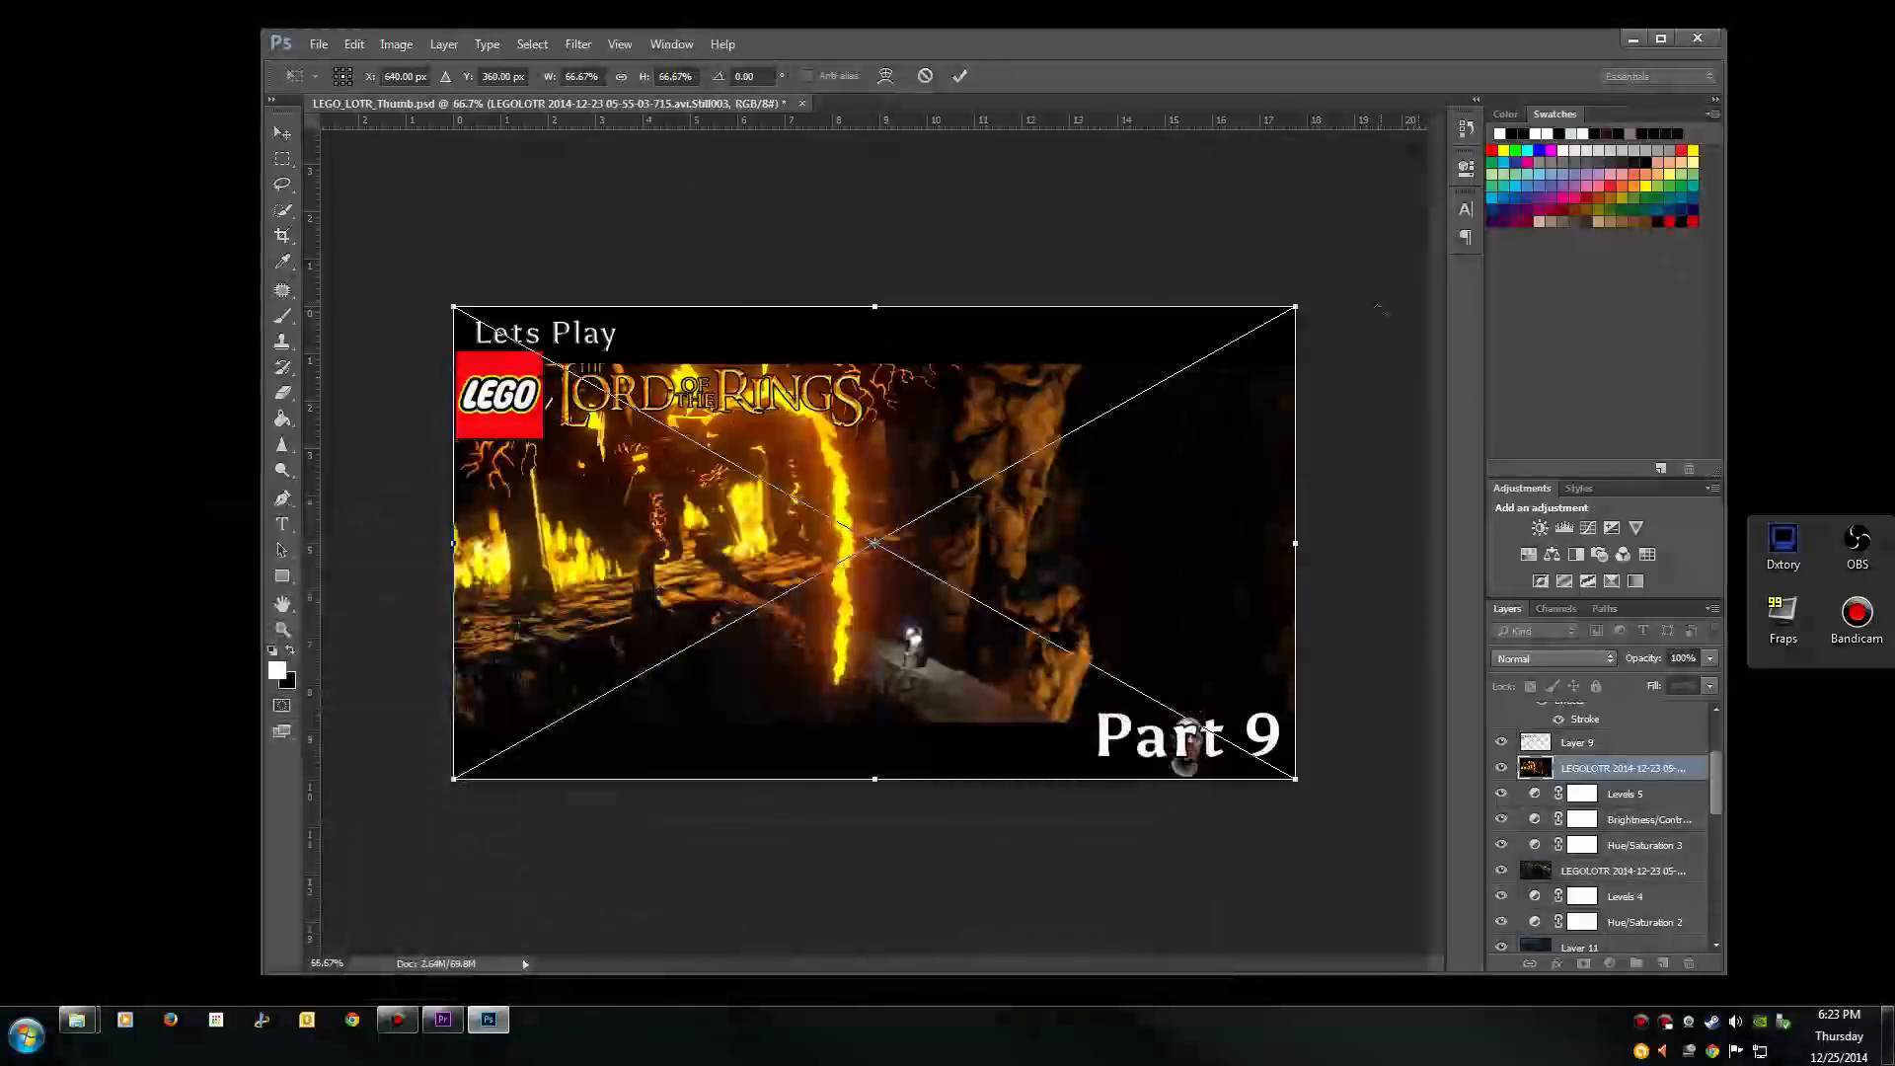
{"action": "left_click", "coordinate": [925, 76]}
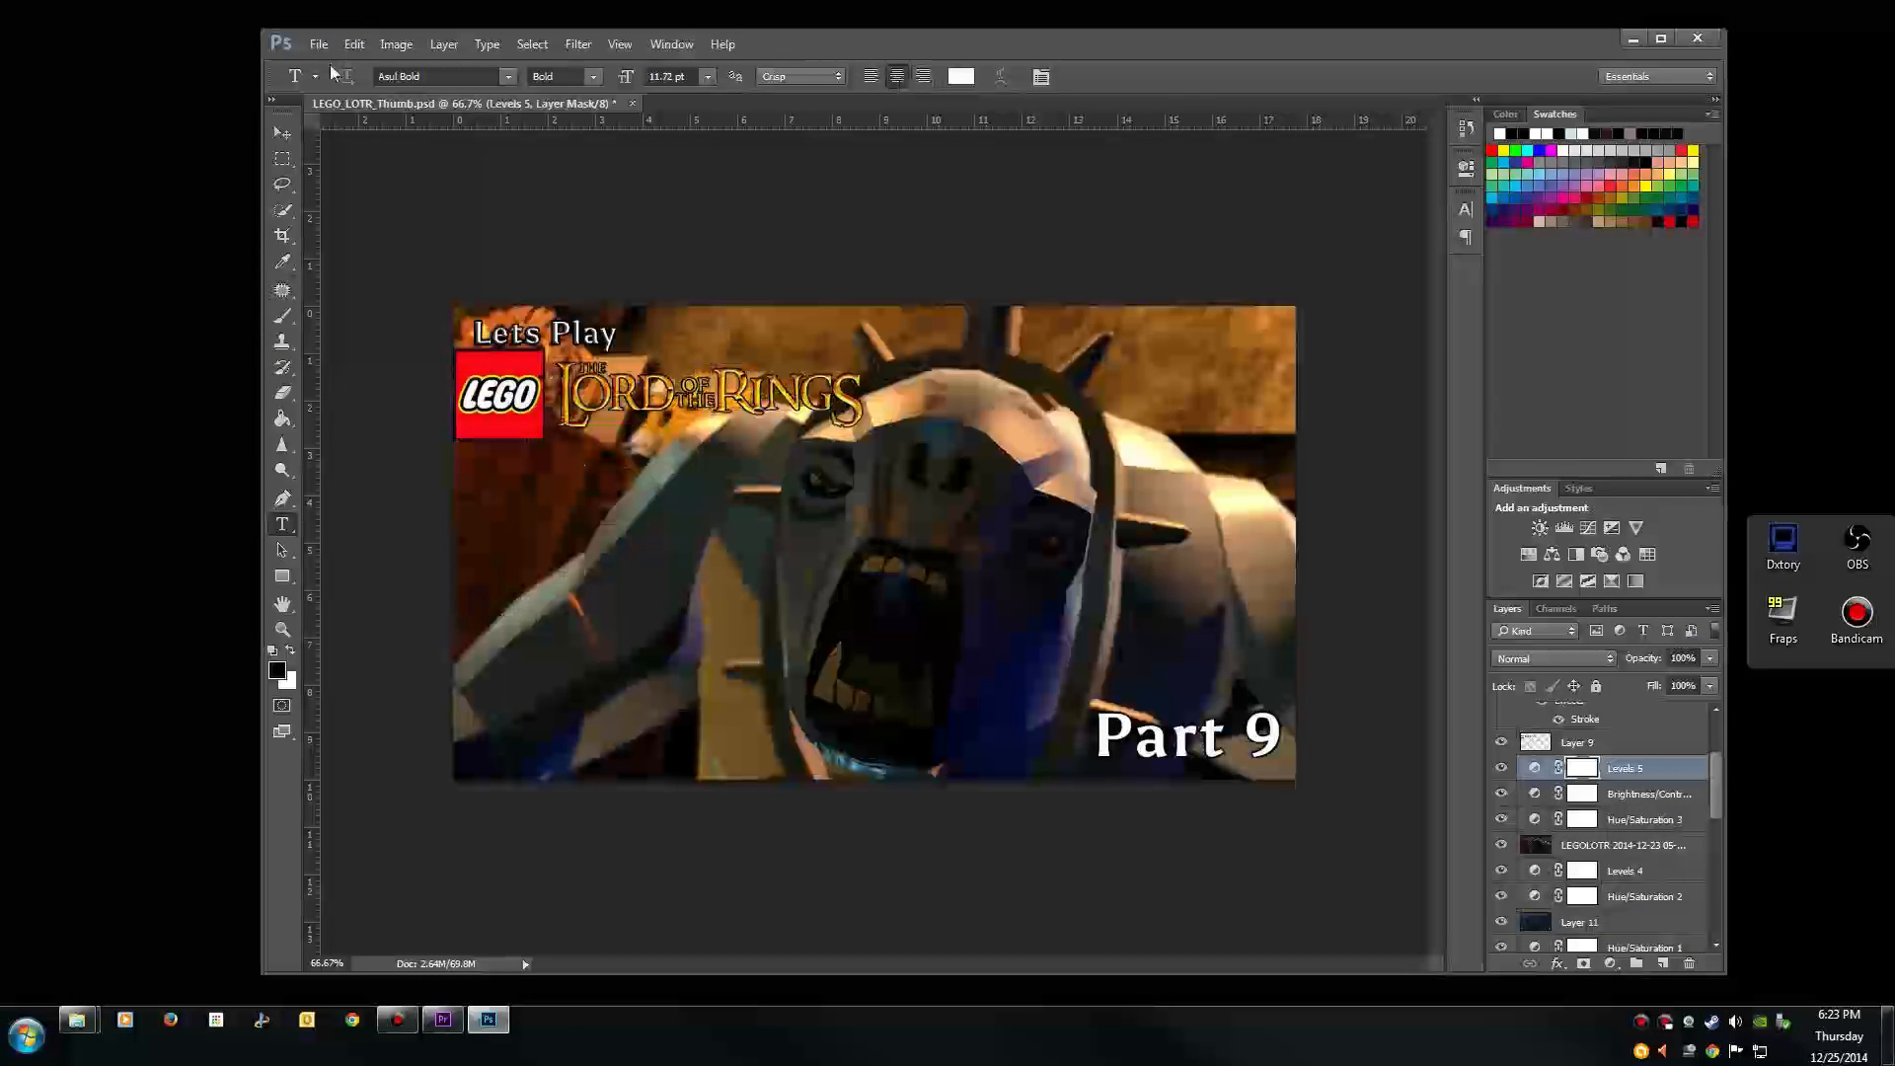
{"action": "left_click", "coordinate": [319, 44]}
{"action": "left_click", "coordinate": [370, 364]}
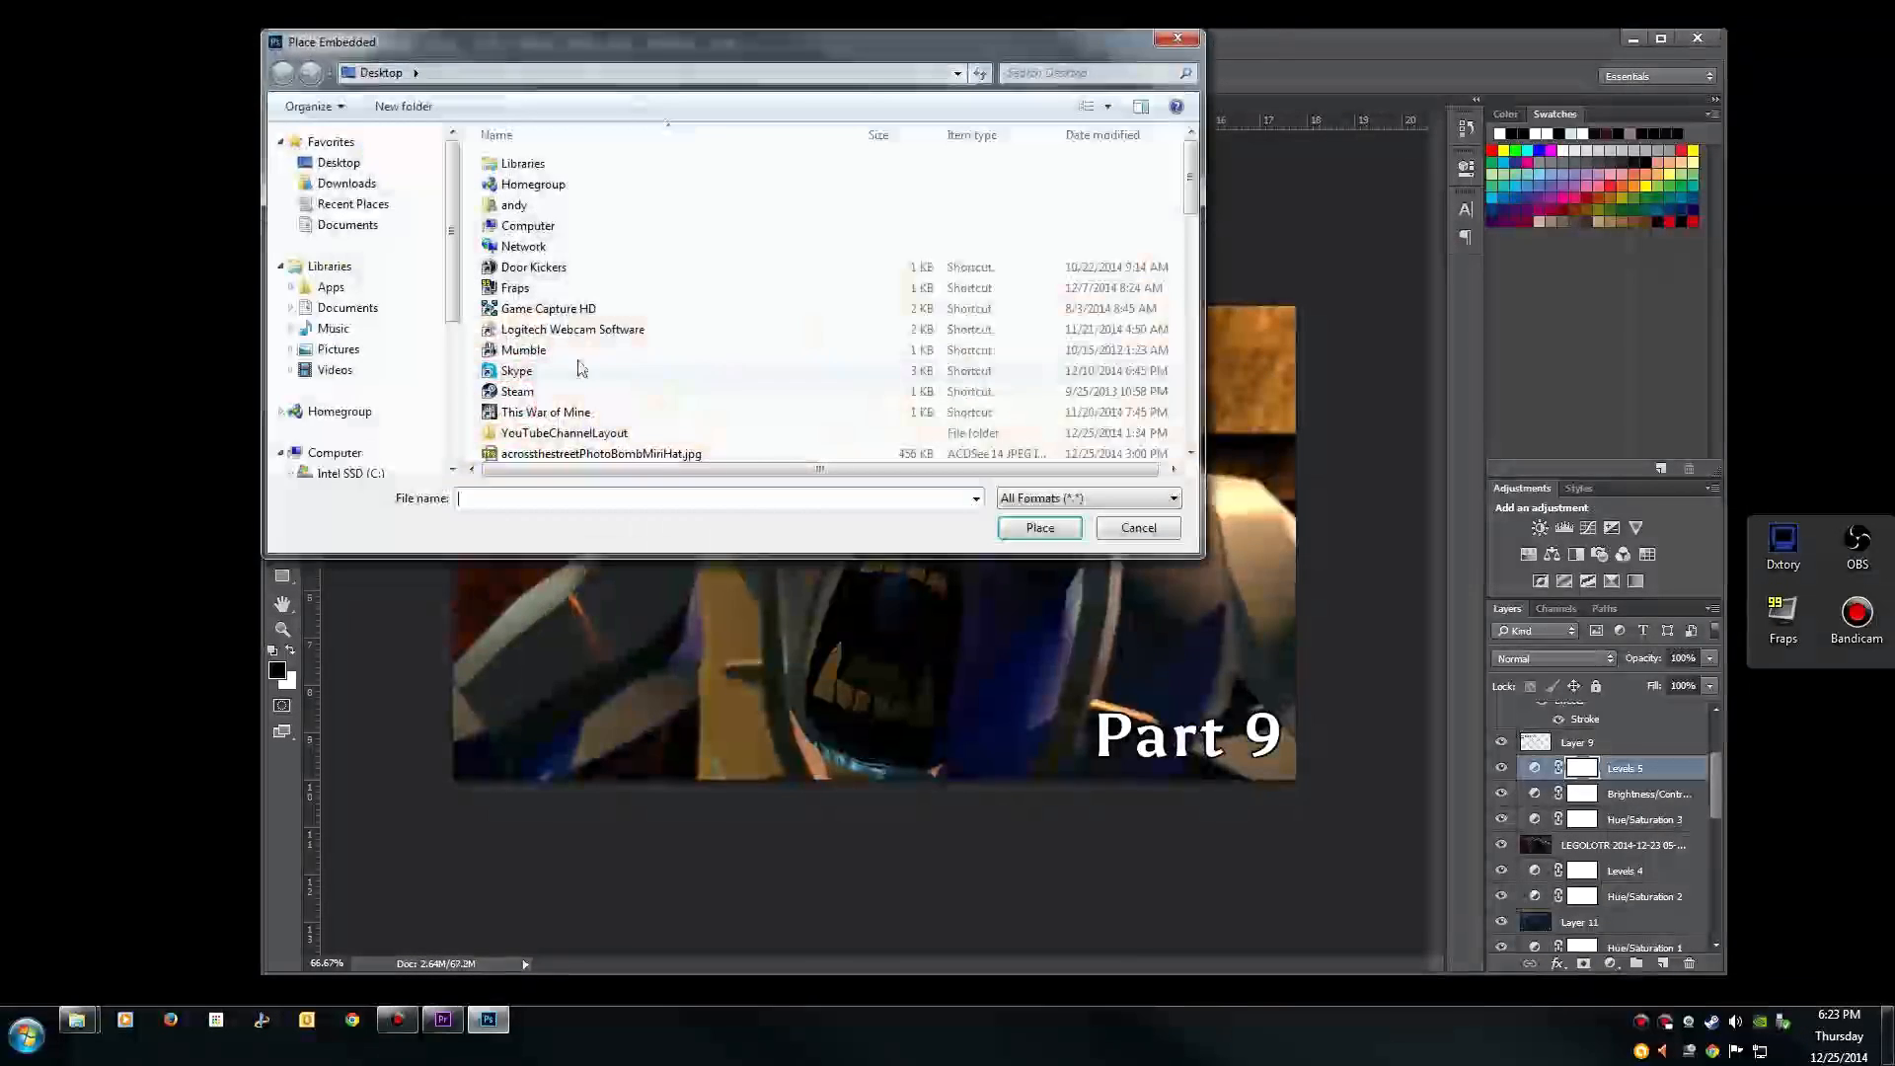
{"action": "type", "text": "L"}
{"action": "key", "text": "Down"}
{"action": "key", "text": "Down"}
{"action": "key", "text": "Down"}
{"action": "key", "text": "Down"}
{"action": "key", "text": "Down"}
{"action": "key", "text": "Down"}
{"action": "key", "text": "Down"}
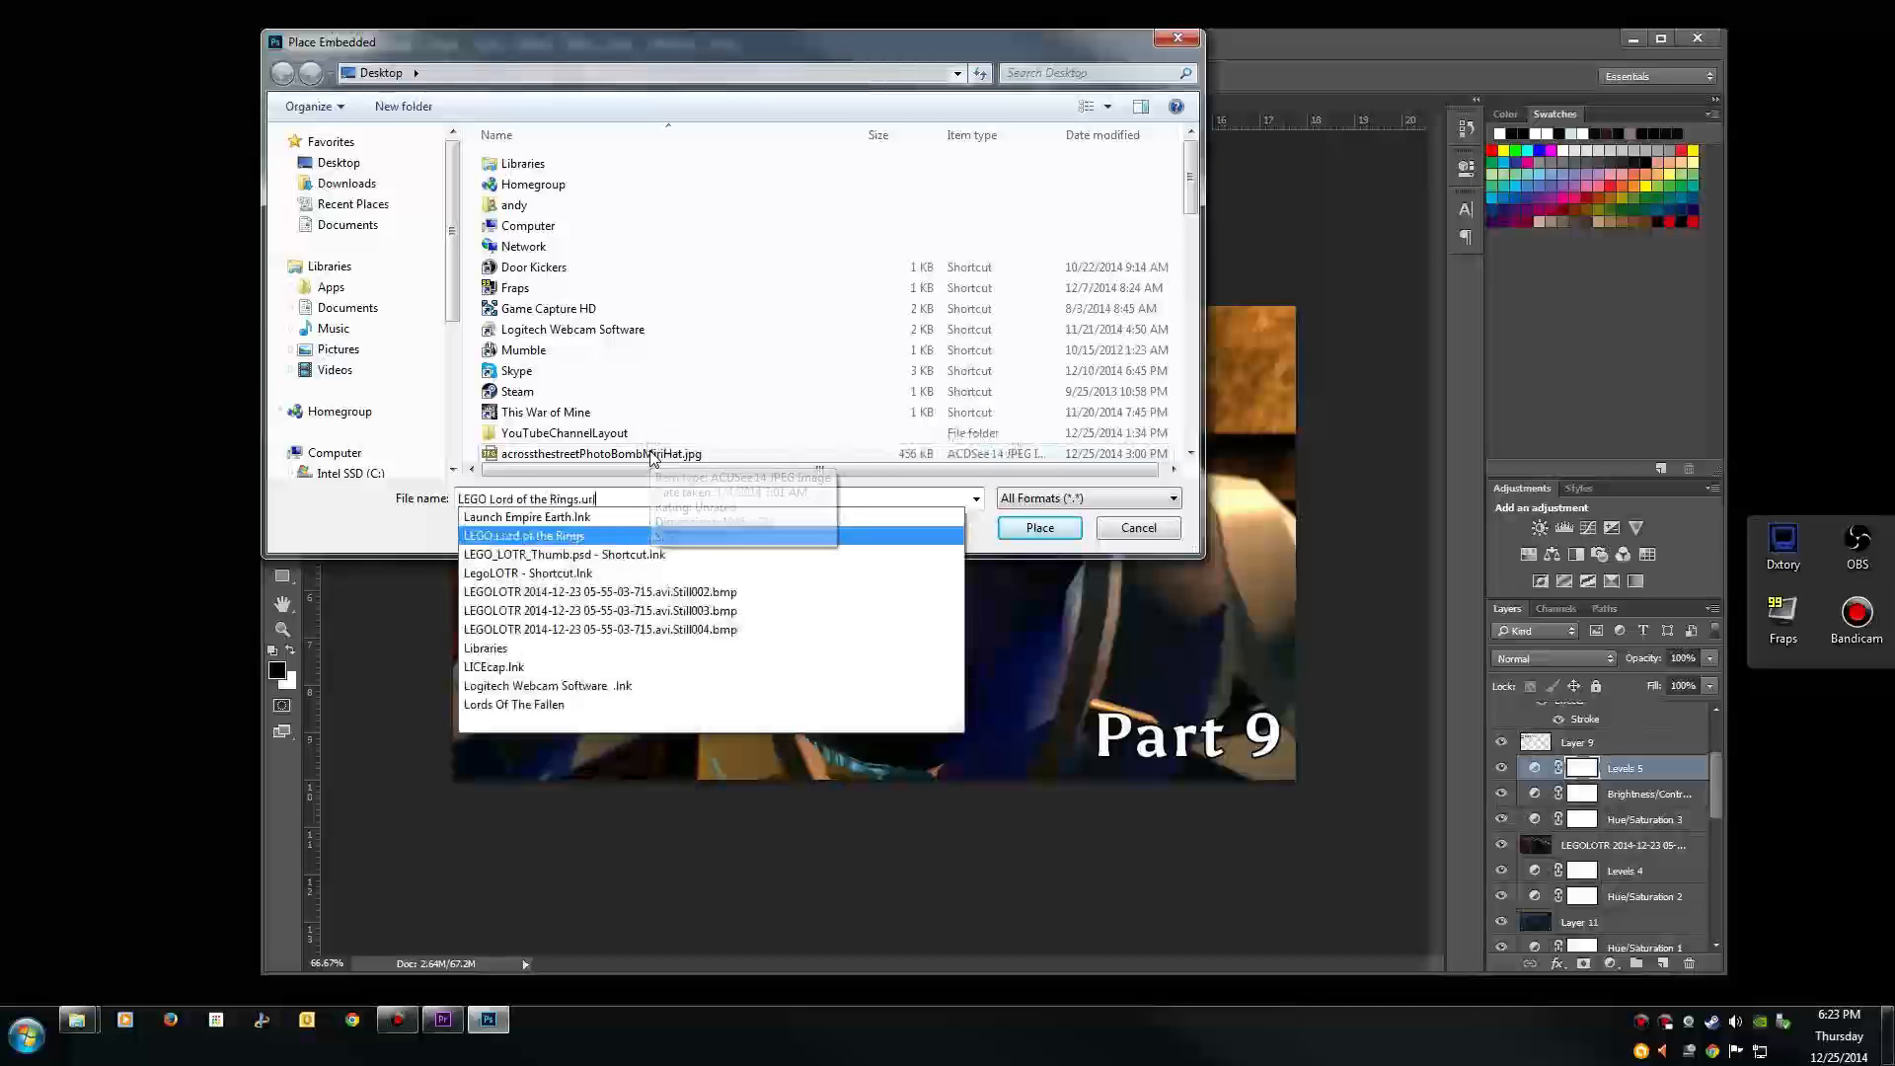
{"action": "key", "text": "Return"}
{"action": "key", "text": "Return"}
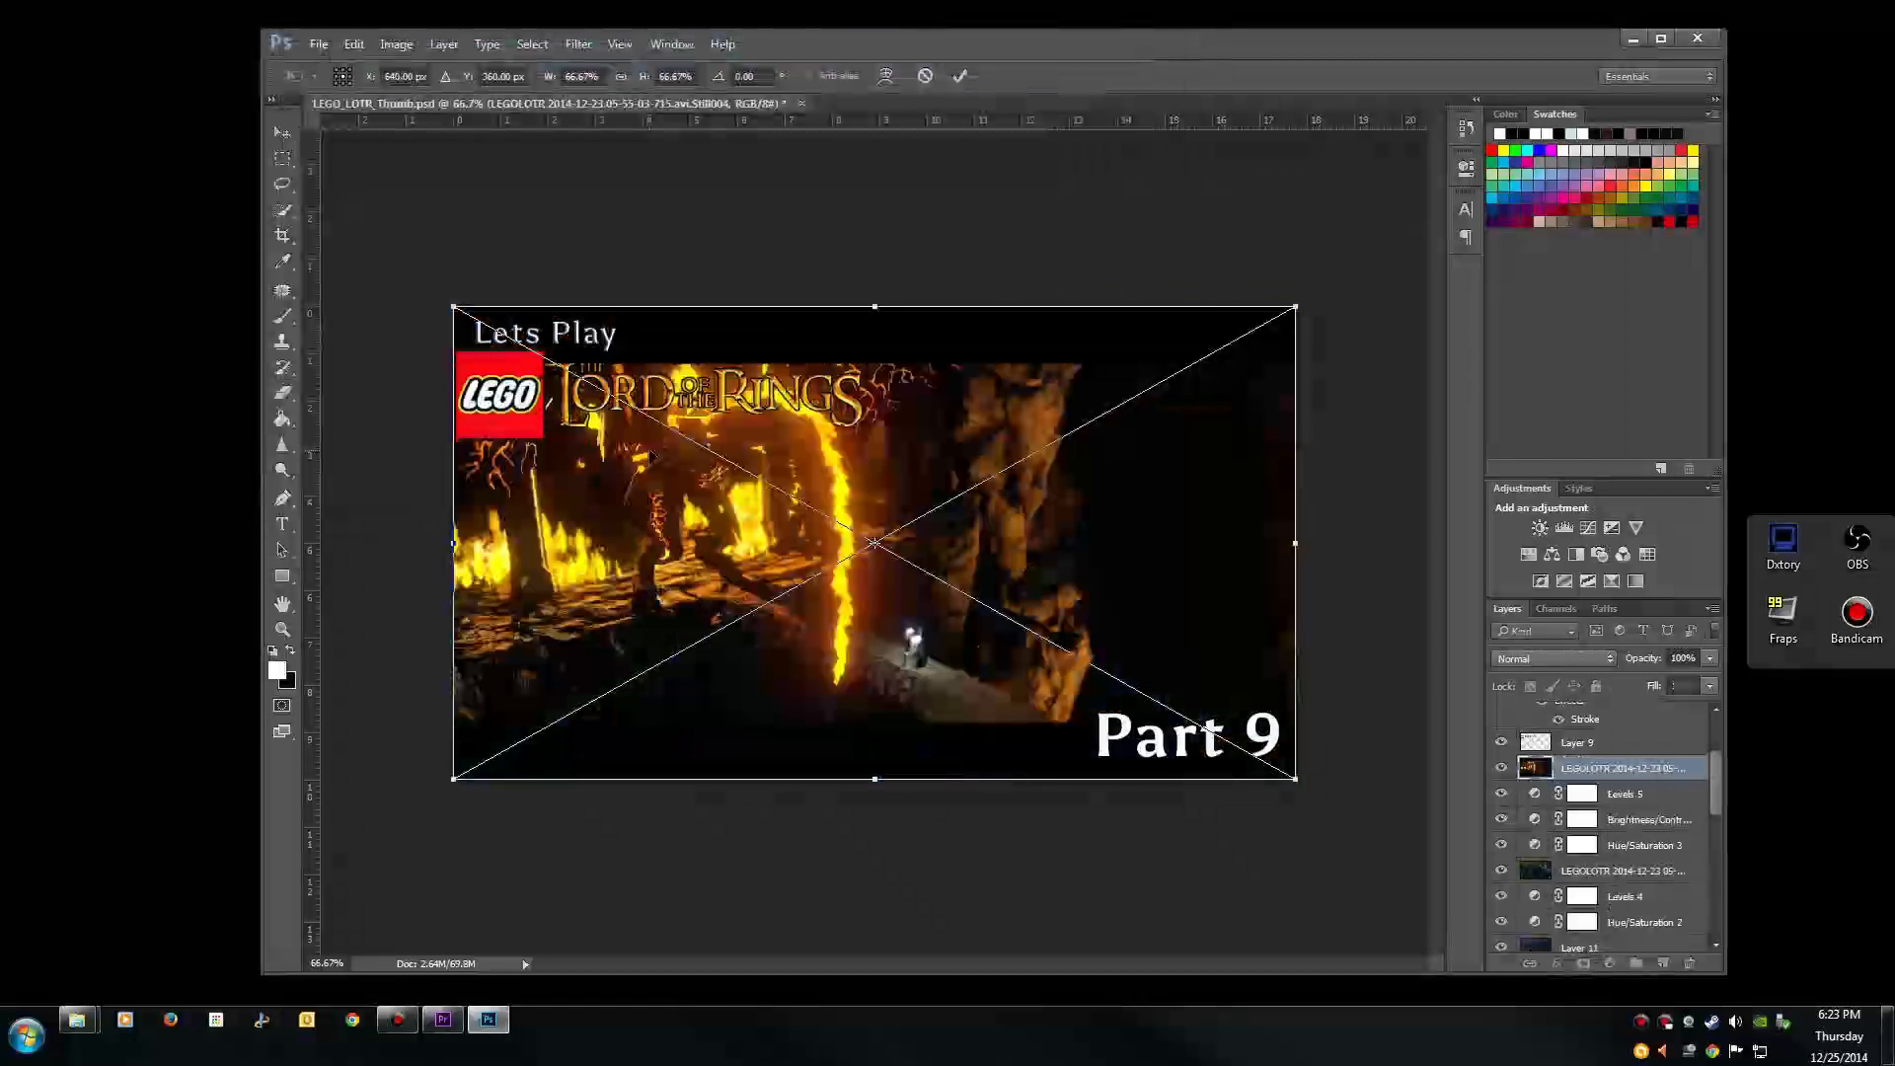
Step: Enlarge the placed still until its black bars lie outside the canvas and shift it so the fire whip sits just right of centre
{"action": "left_click", "coordinate": [673, 77]}
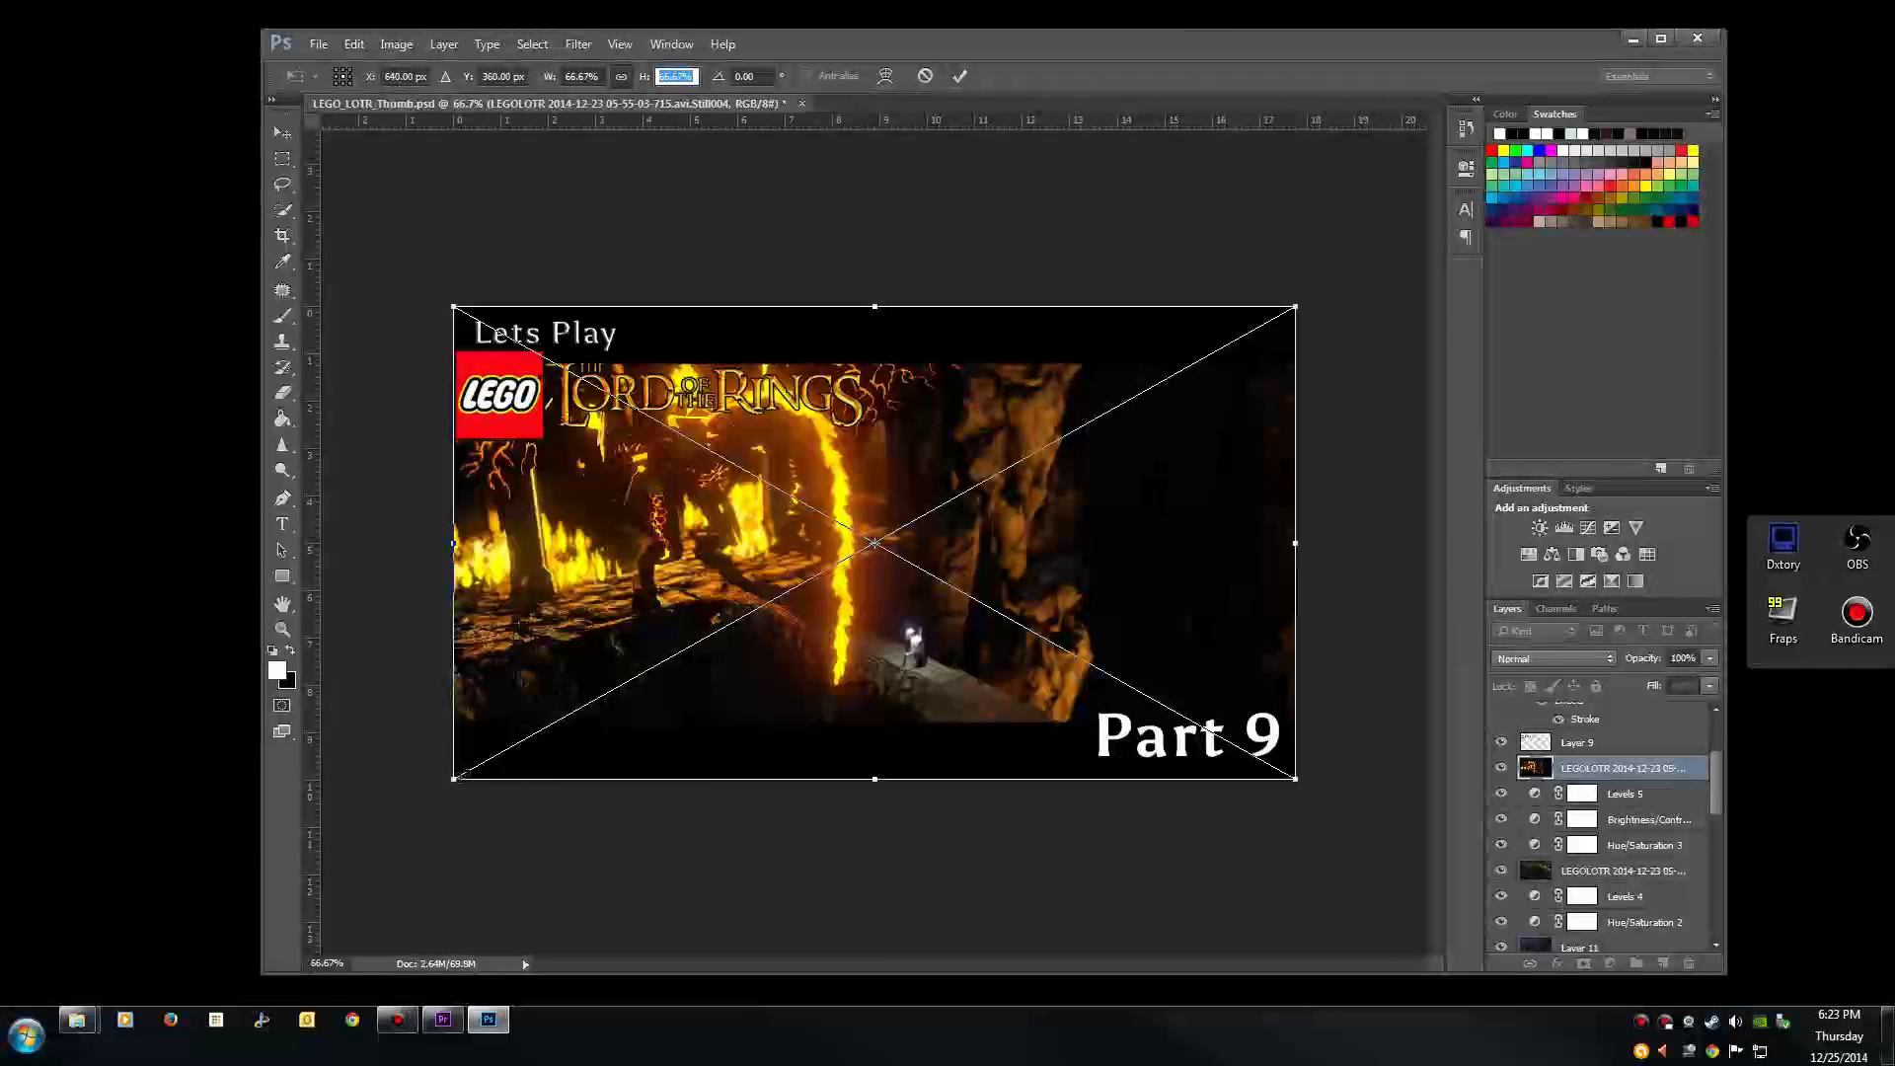
{"action": "left_click_drag", "start_coordinate": [456, 779], "coordinate": [333, 906]}
{"action": "left_click_drag", "start_coordinate": [694, 562], "coordinate": [805, 566]}
{"action": "left_click", "coordinate": [963, 76]}
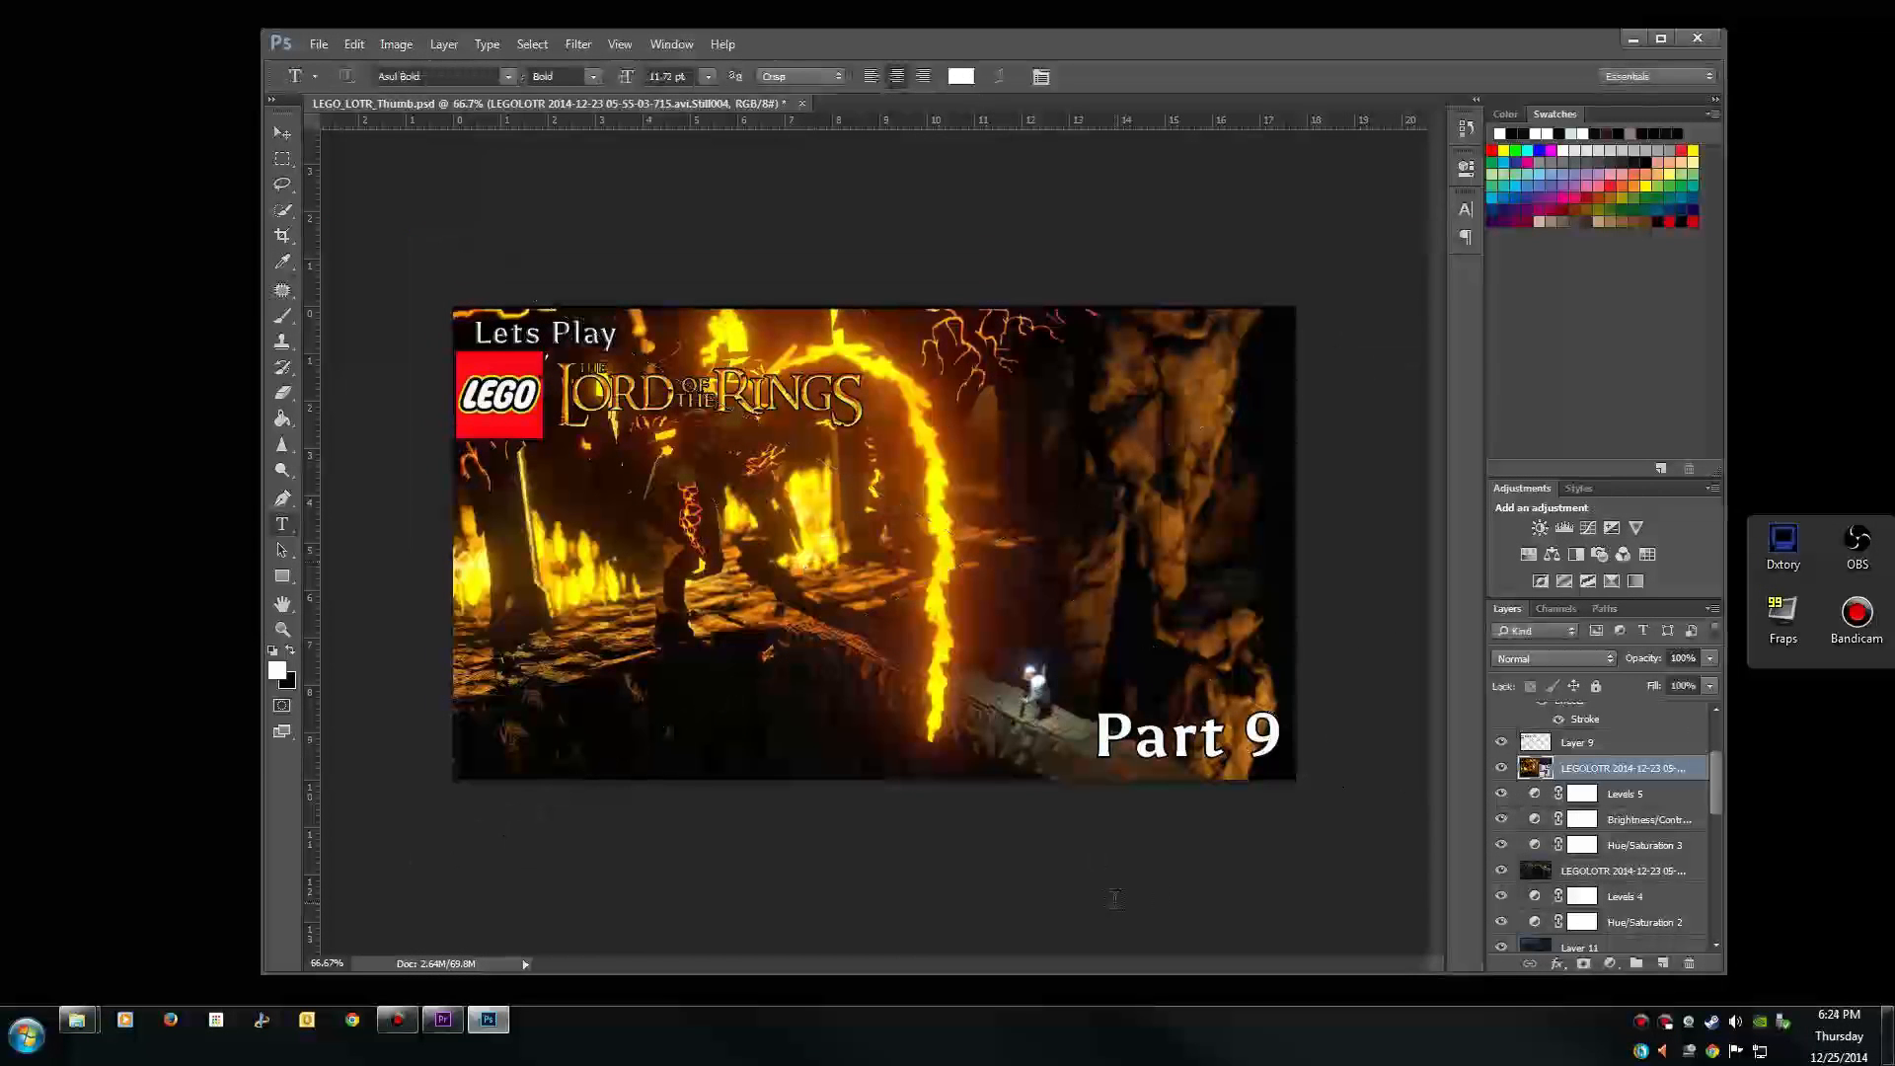
Step: Rasterize the placed still's layer and apply Smart Sharpen with Amount 204%, Radius 1.8 px, Reduce Noise 42% and Remove Lens Blur
{"action": "right_click", "coordinate": [1677, 783]}
{"action": "left_click", "coordinate": [1718, 321]}
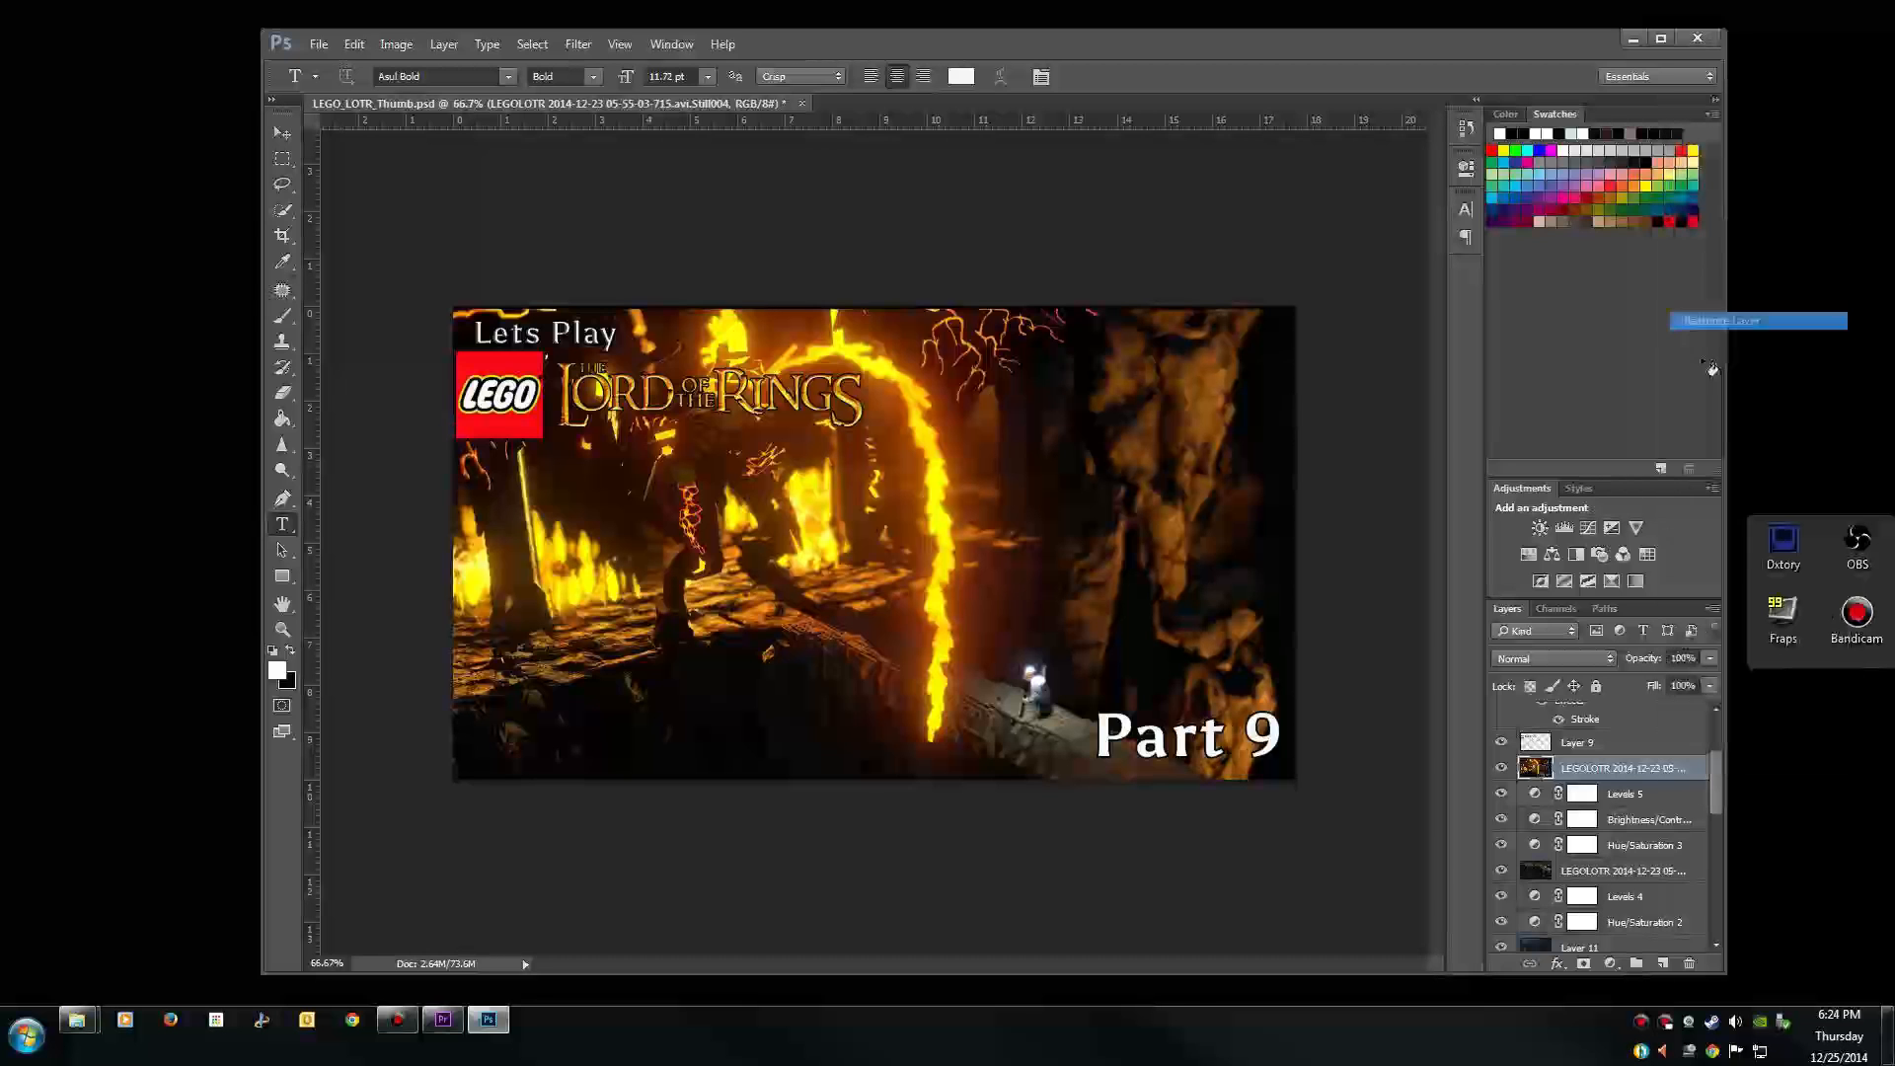
{"action": "left_click", "coordinate": [579, 43]}
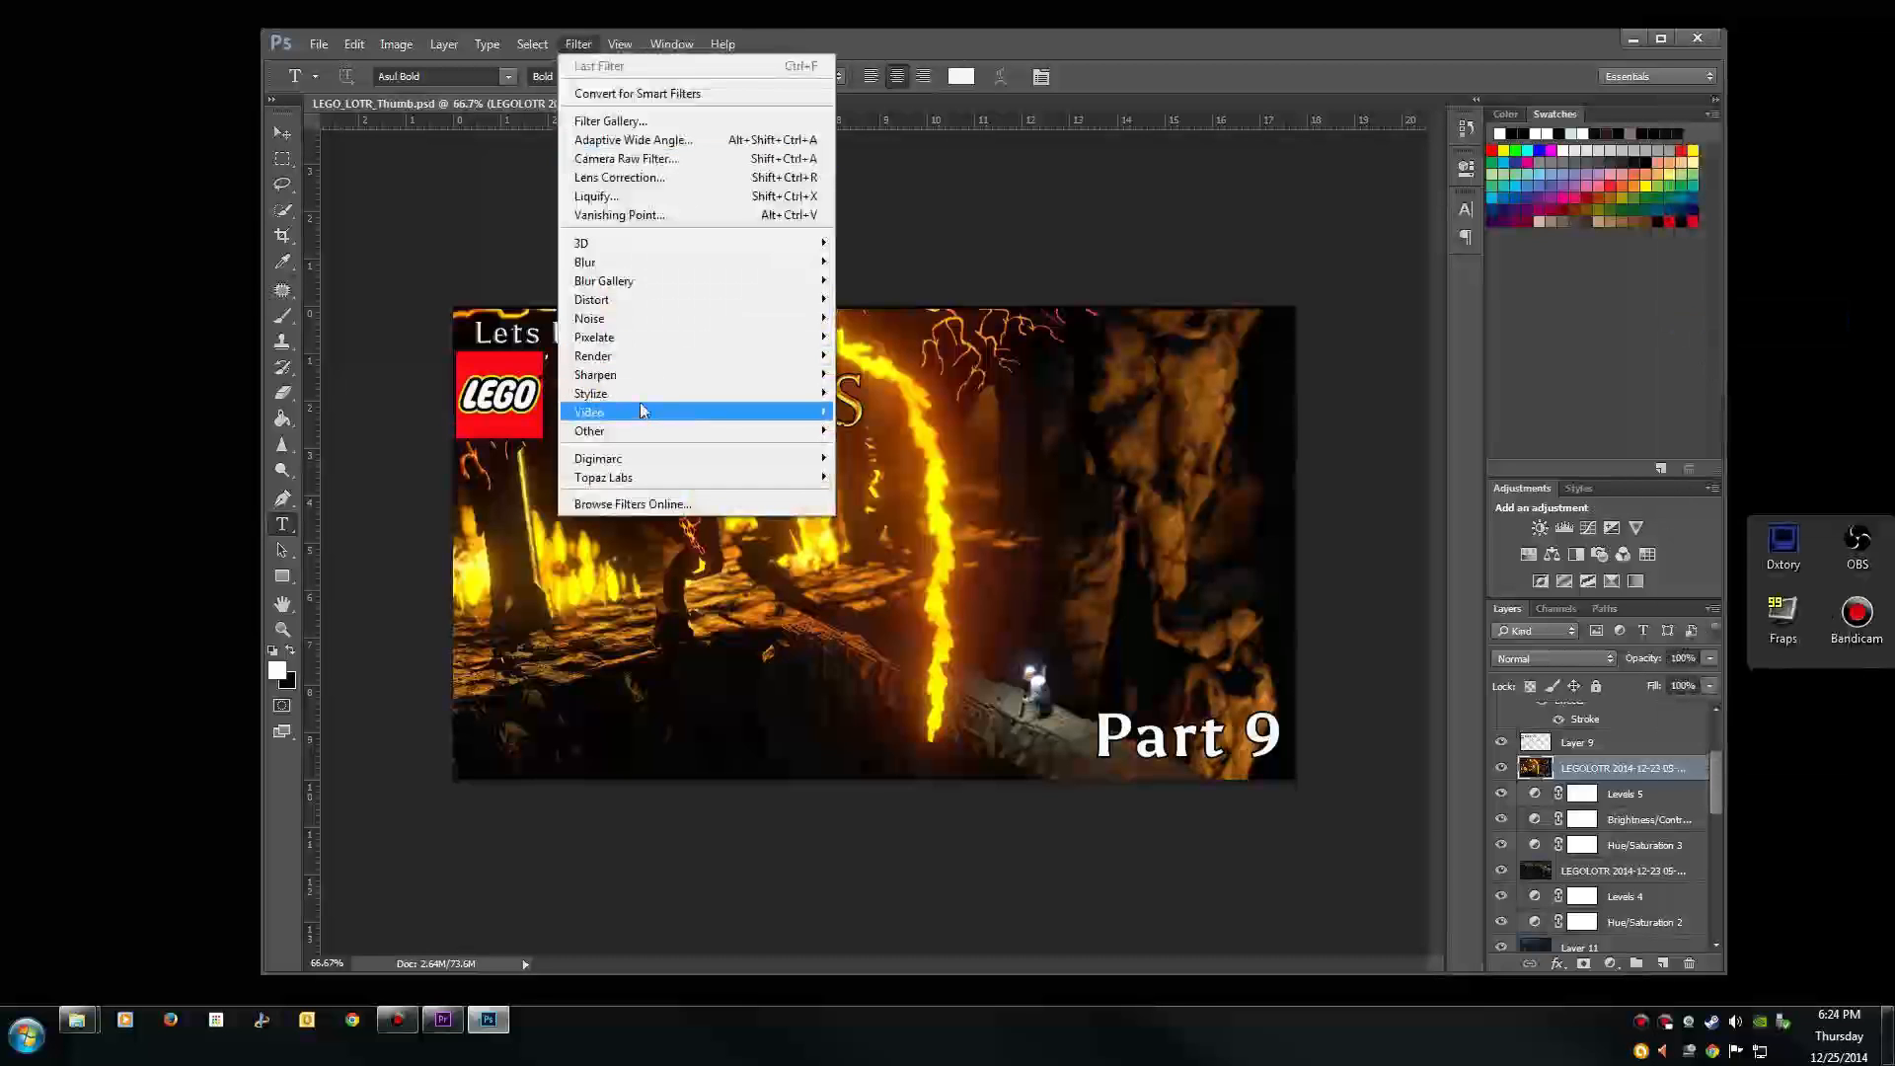
{"action": "mouse_move", "coordinate": [691, 374]}
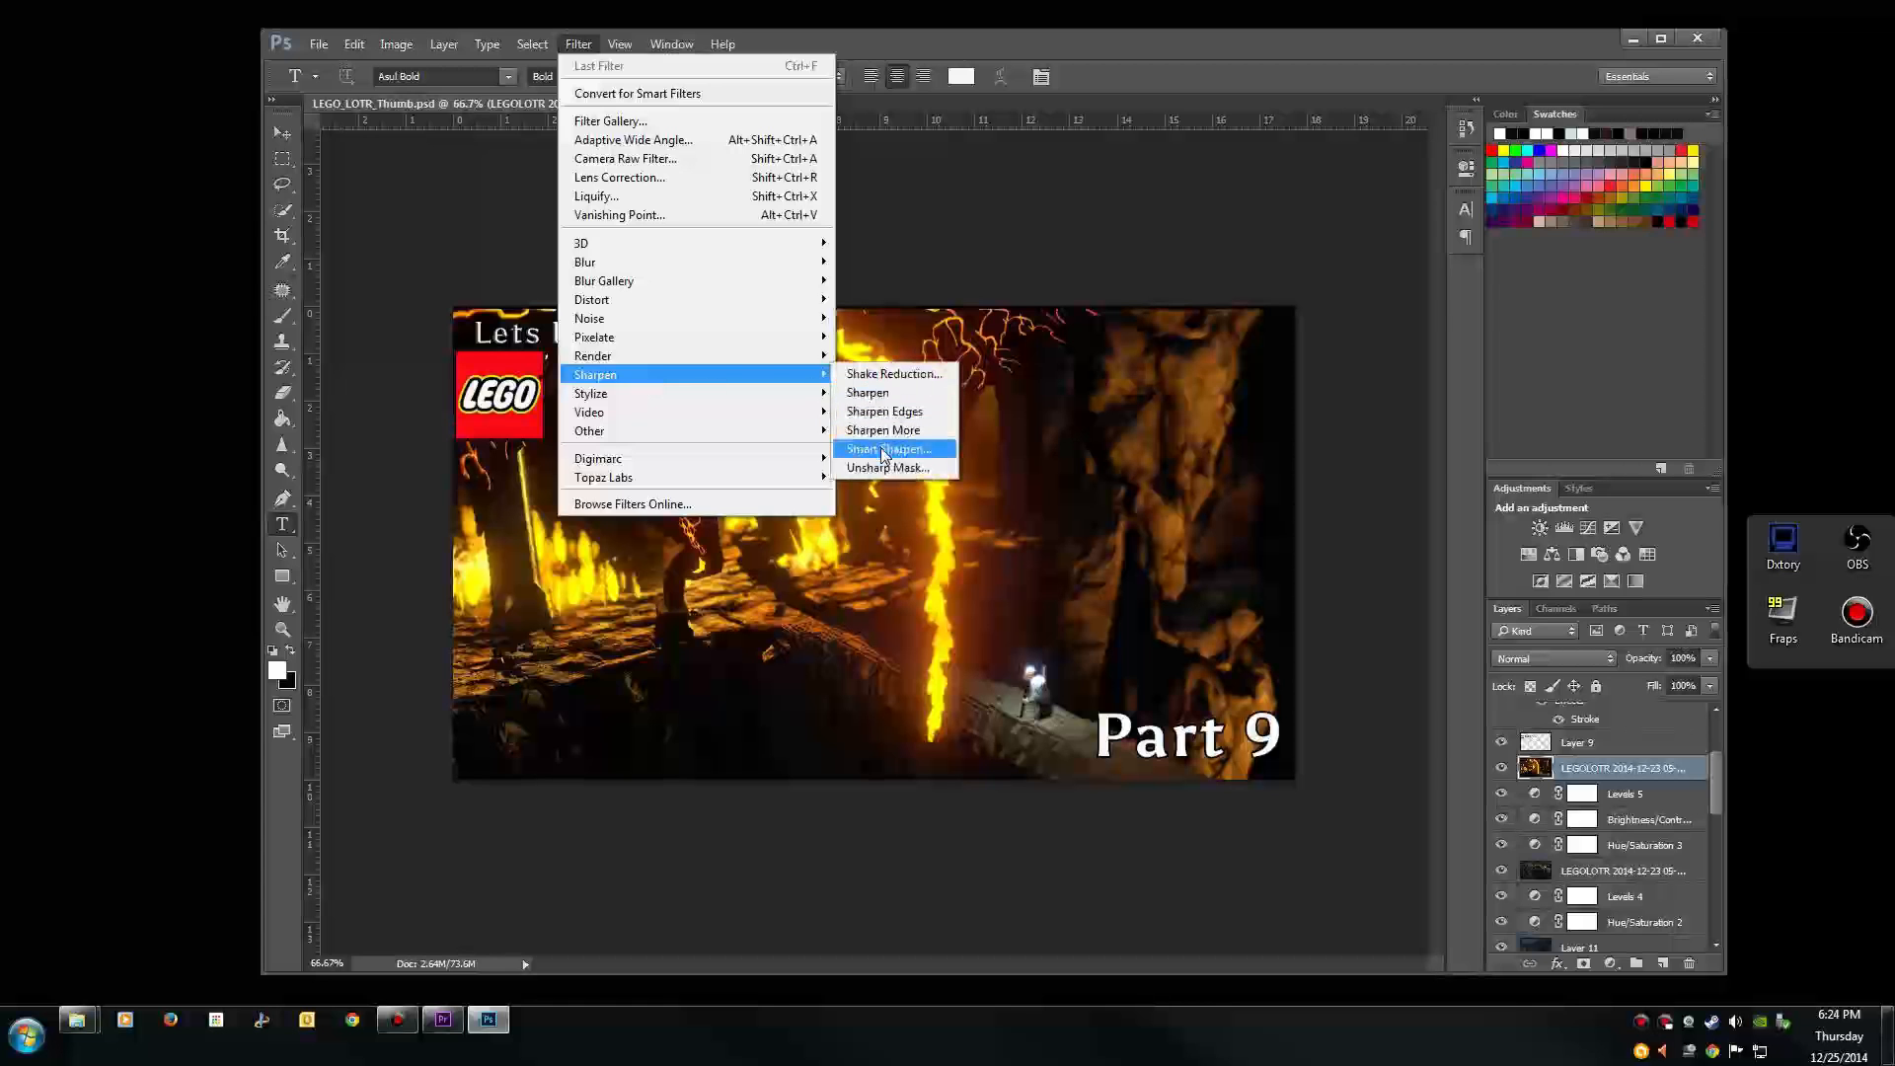
{"action": "left_click", "coordinate": [884, 450]}
{"action": "left_click_drag", "start_coordinate": [1437, 335], "coordinate": [1550, 432]}
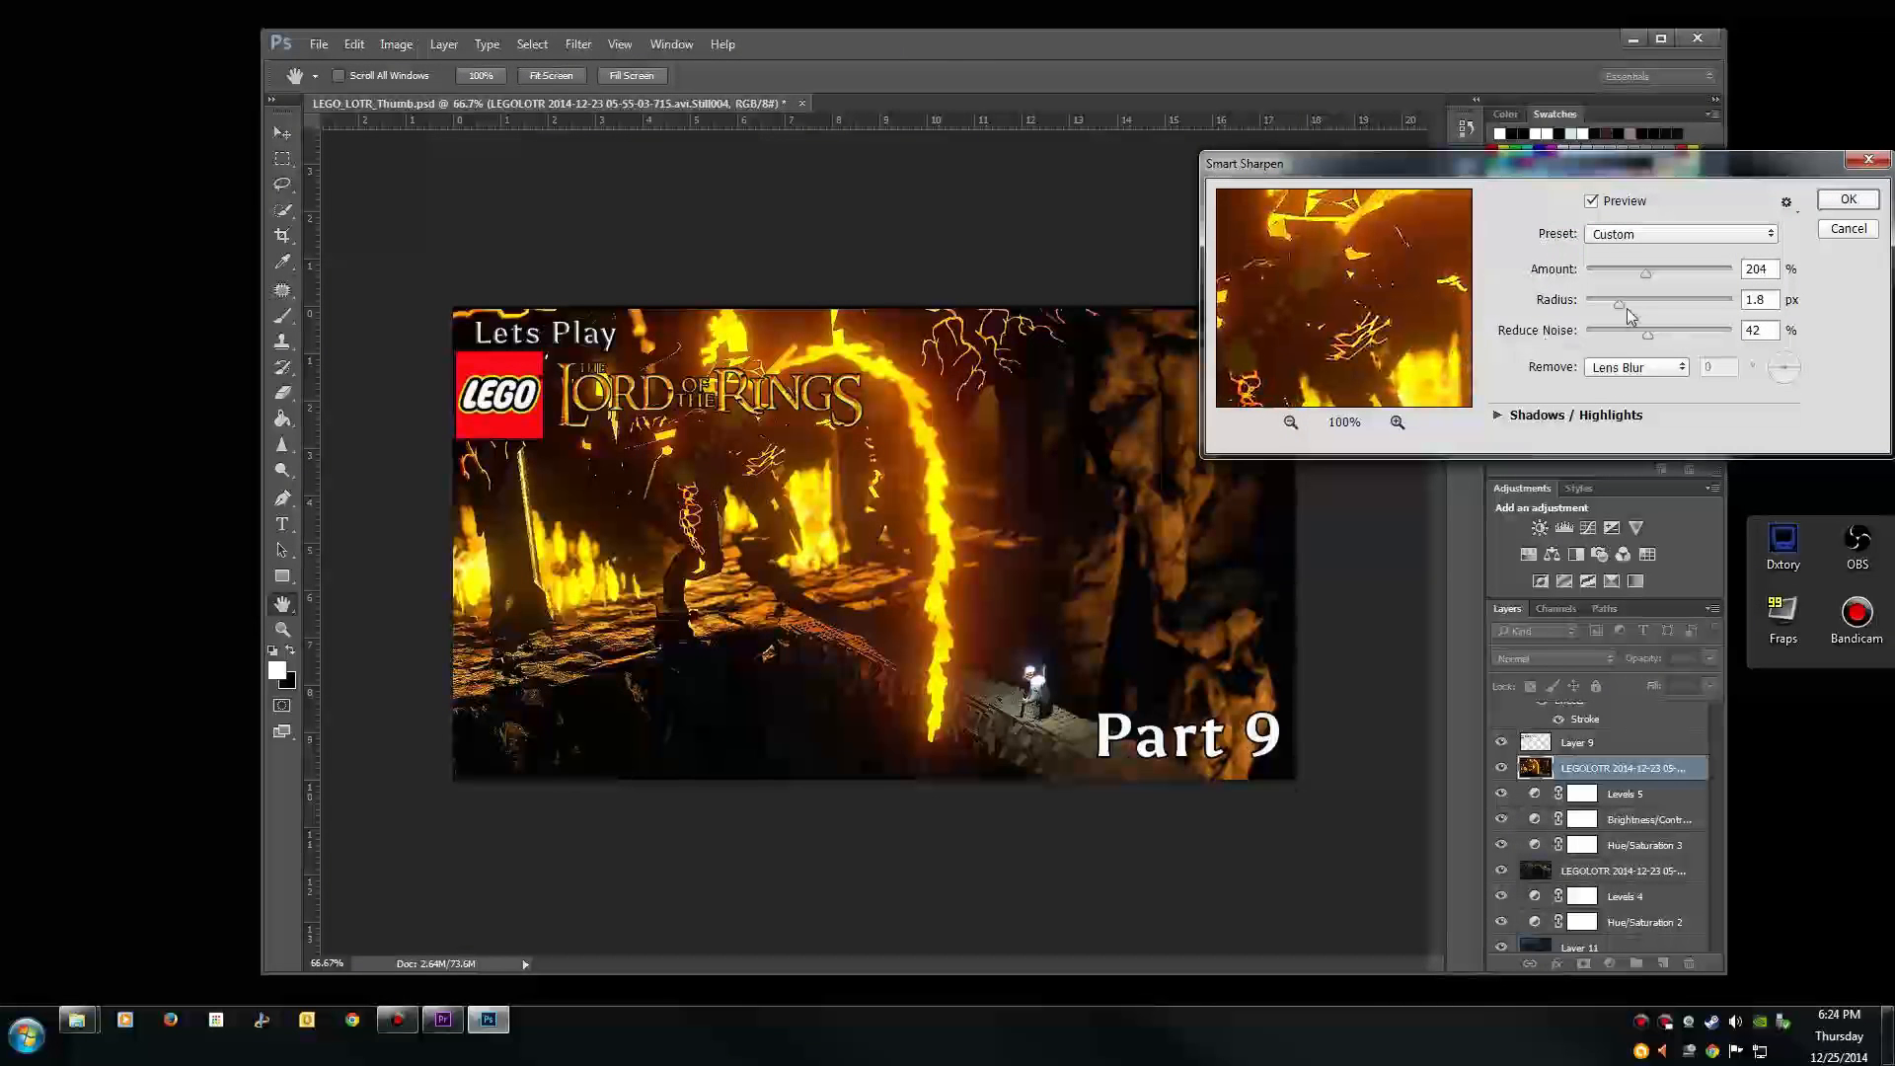
{"action": "key", "text": "Return"}
{"action": "key", "text": "t"}
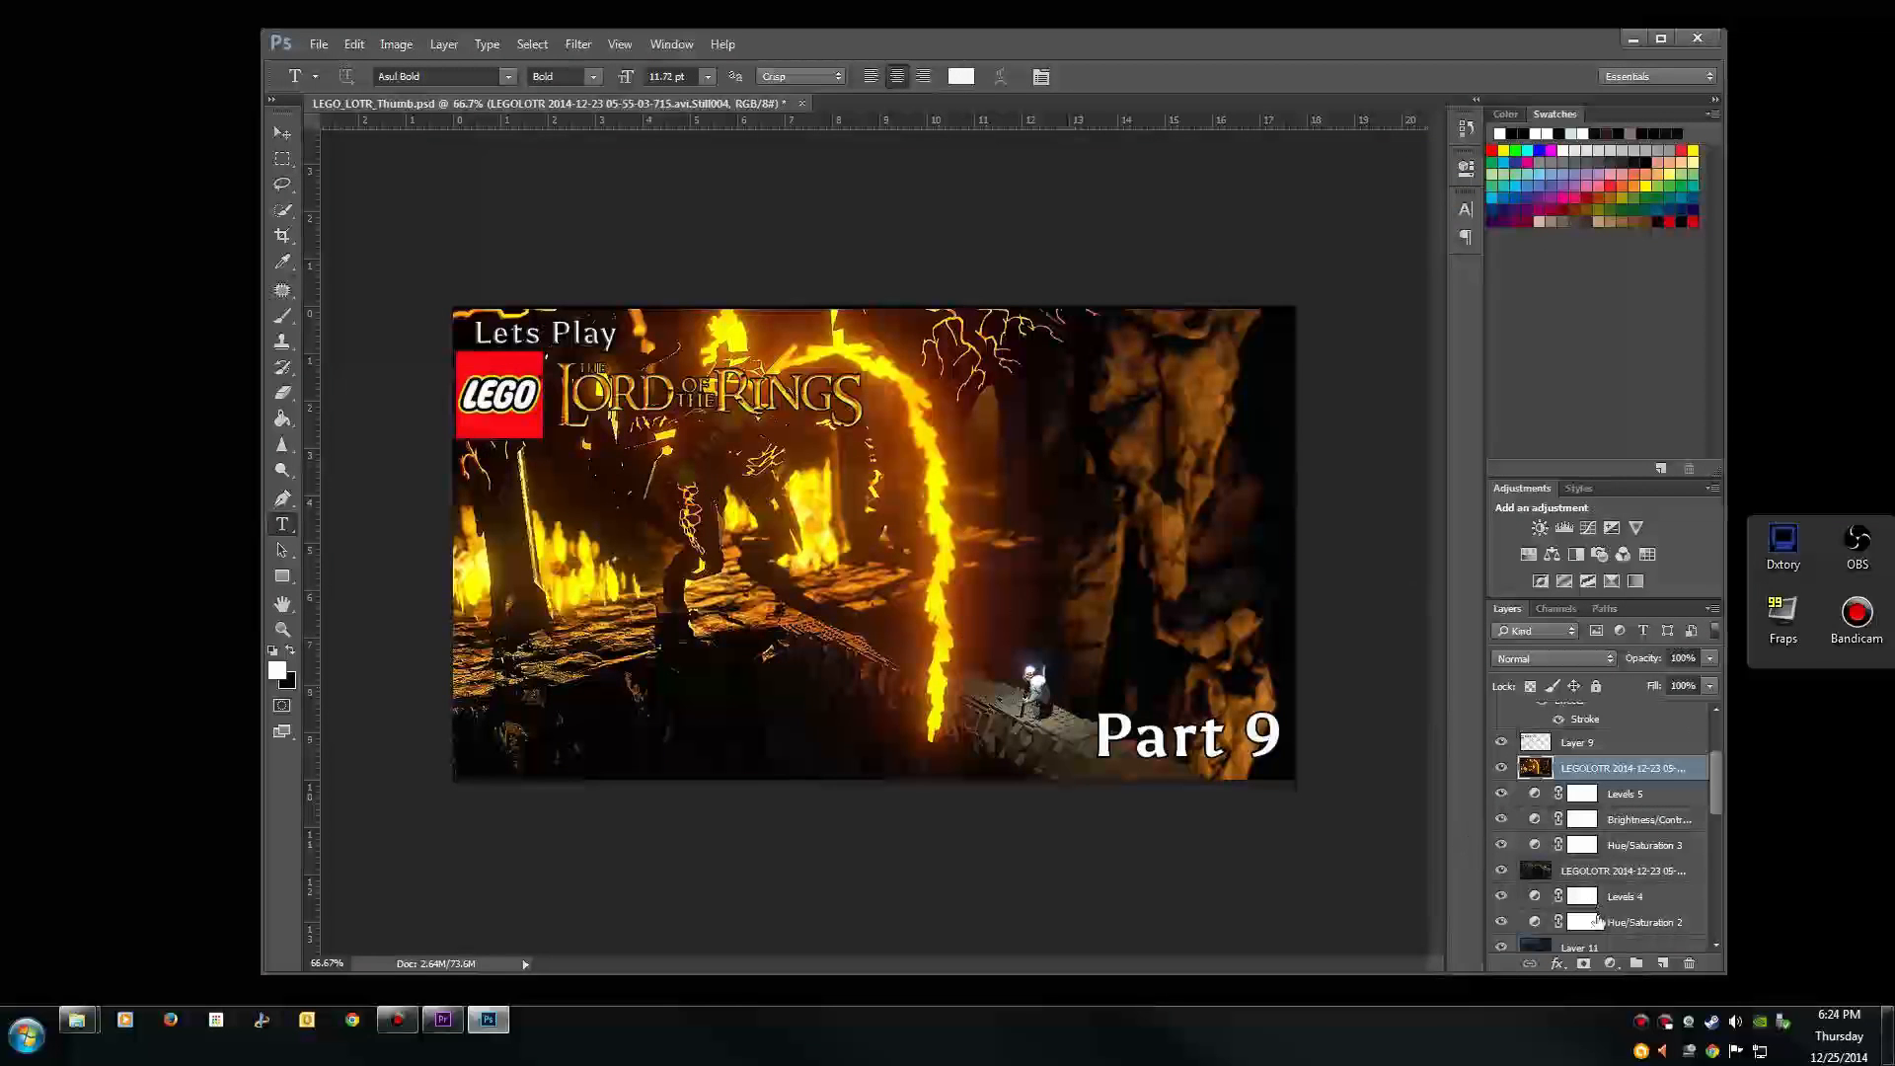
Step: Add a Hue/Saturation adjustment layer above the fire-whip still with Saturation set to -26
{"action": "left_click", "coordinate": [1611, 963]}
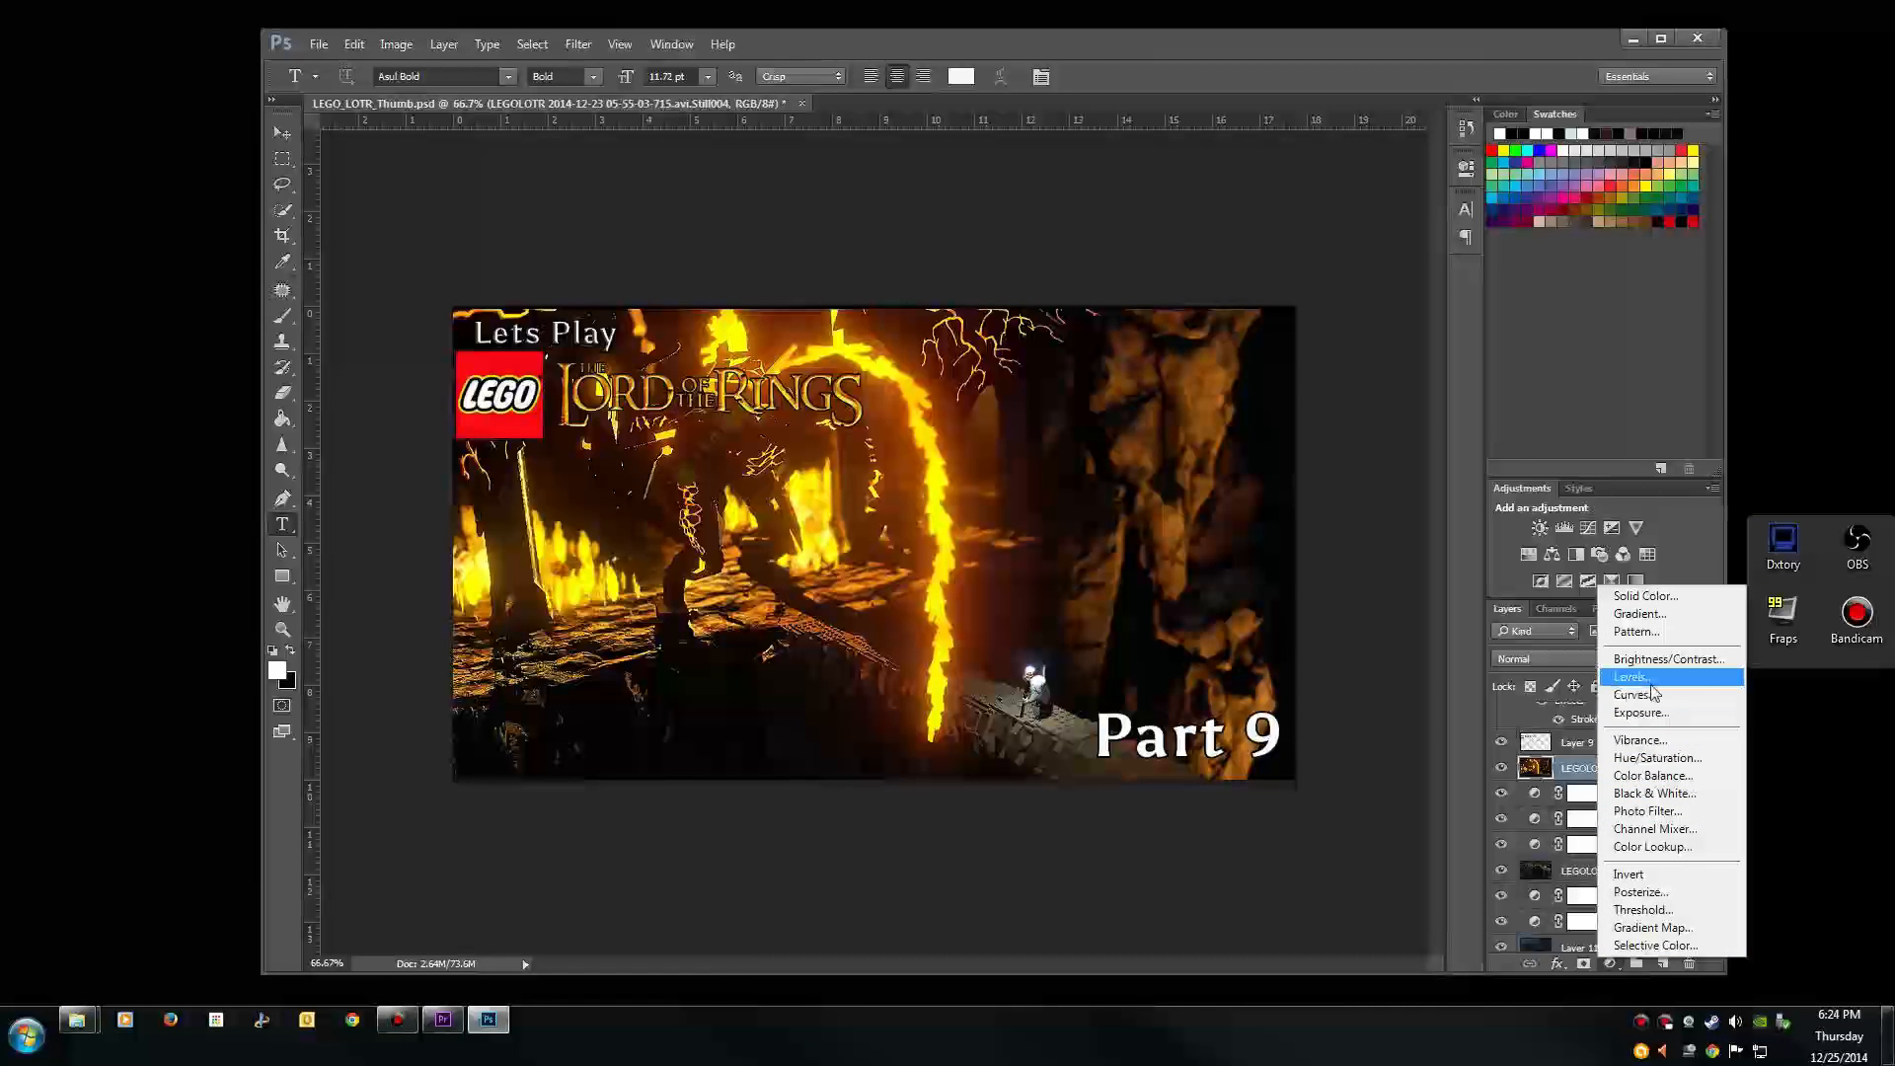
{"action": "left_click", "coordinate": [1658, 757]}
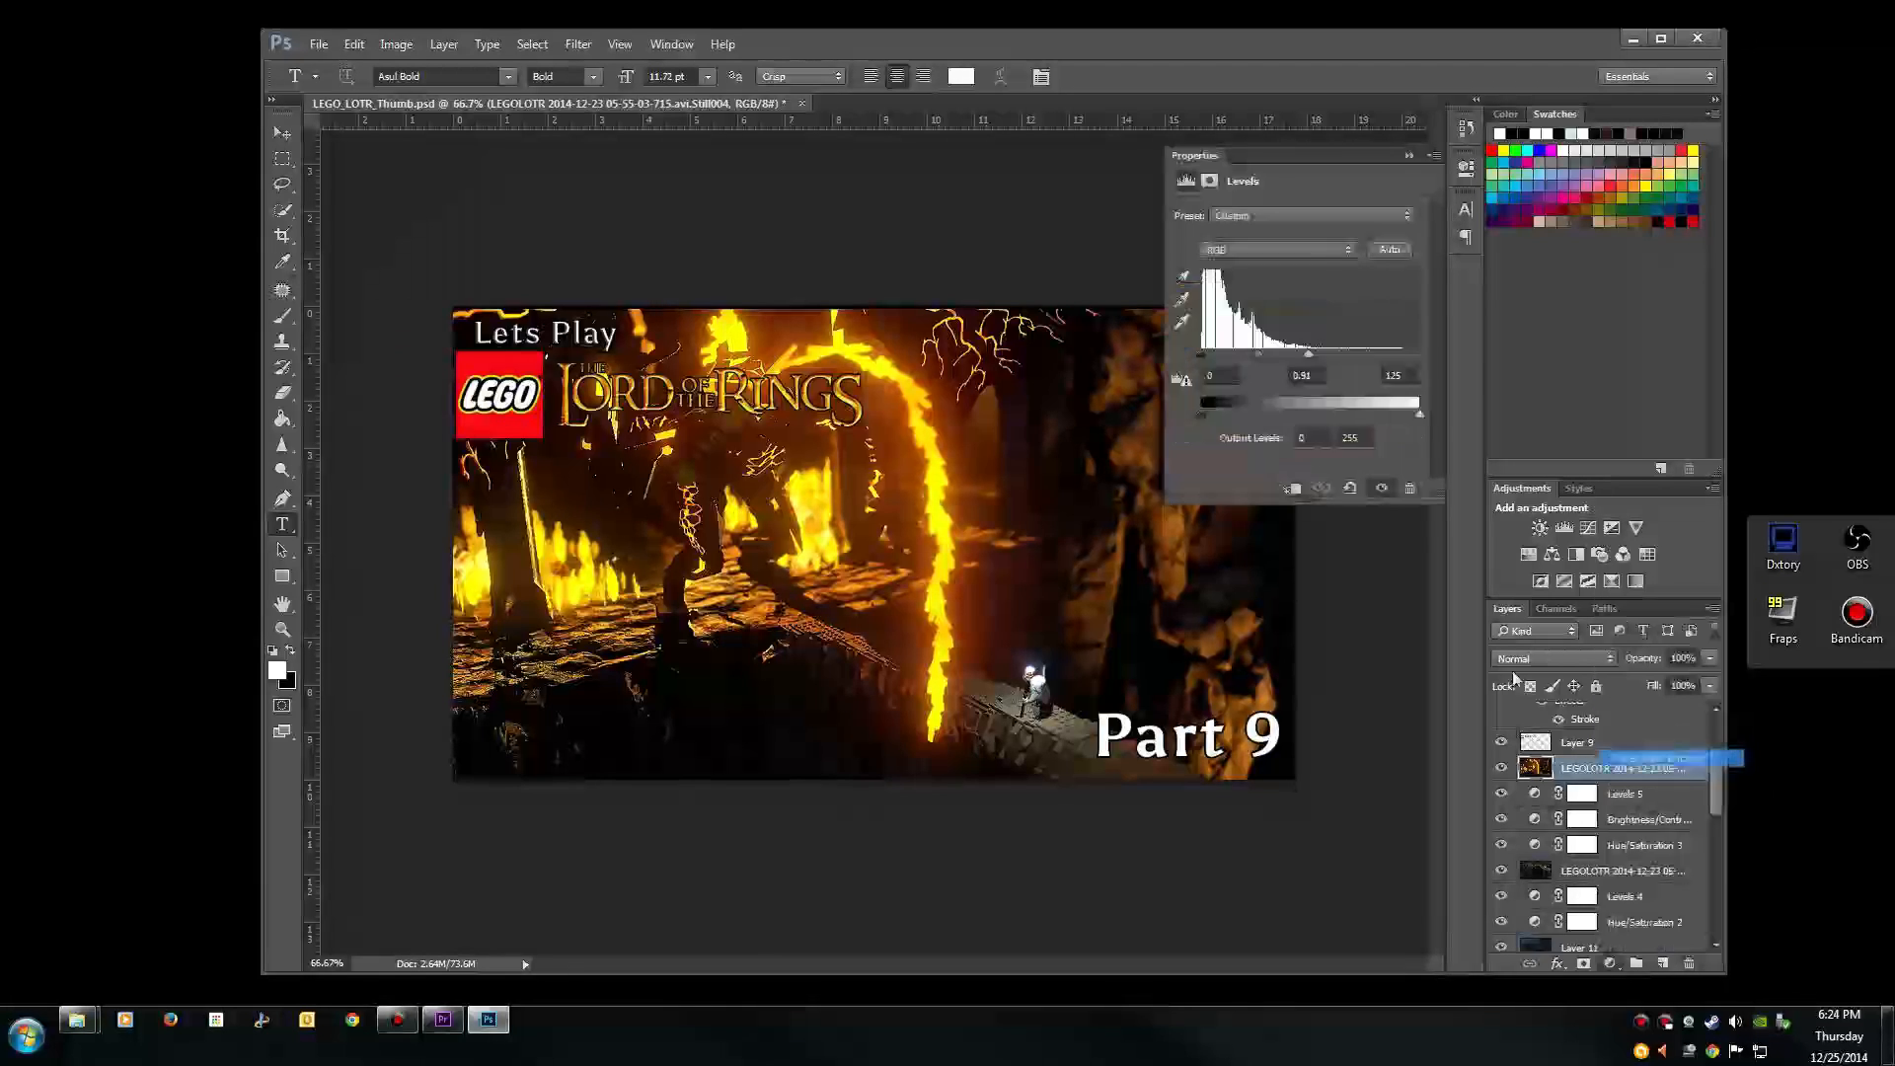
{"action": "left_click_drag", "start_coordinate": [1302, 332], "coordinate": [1272, 344]}
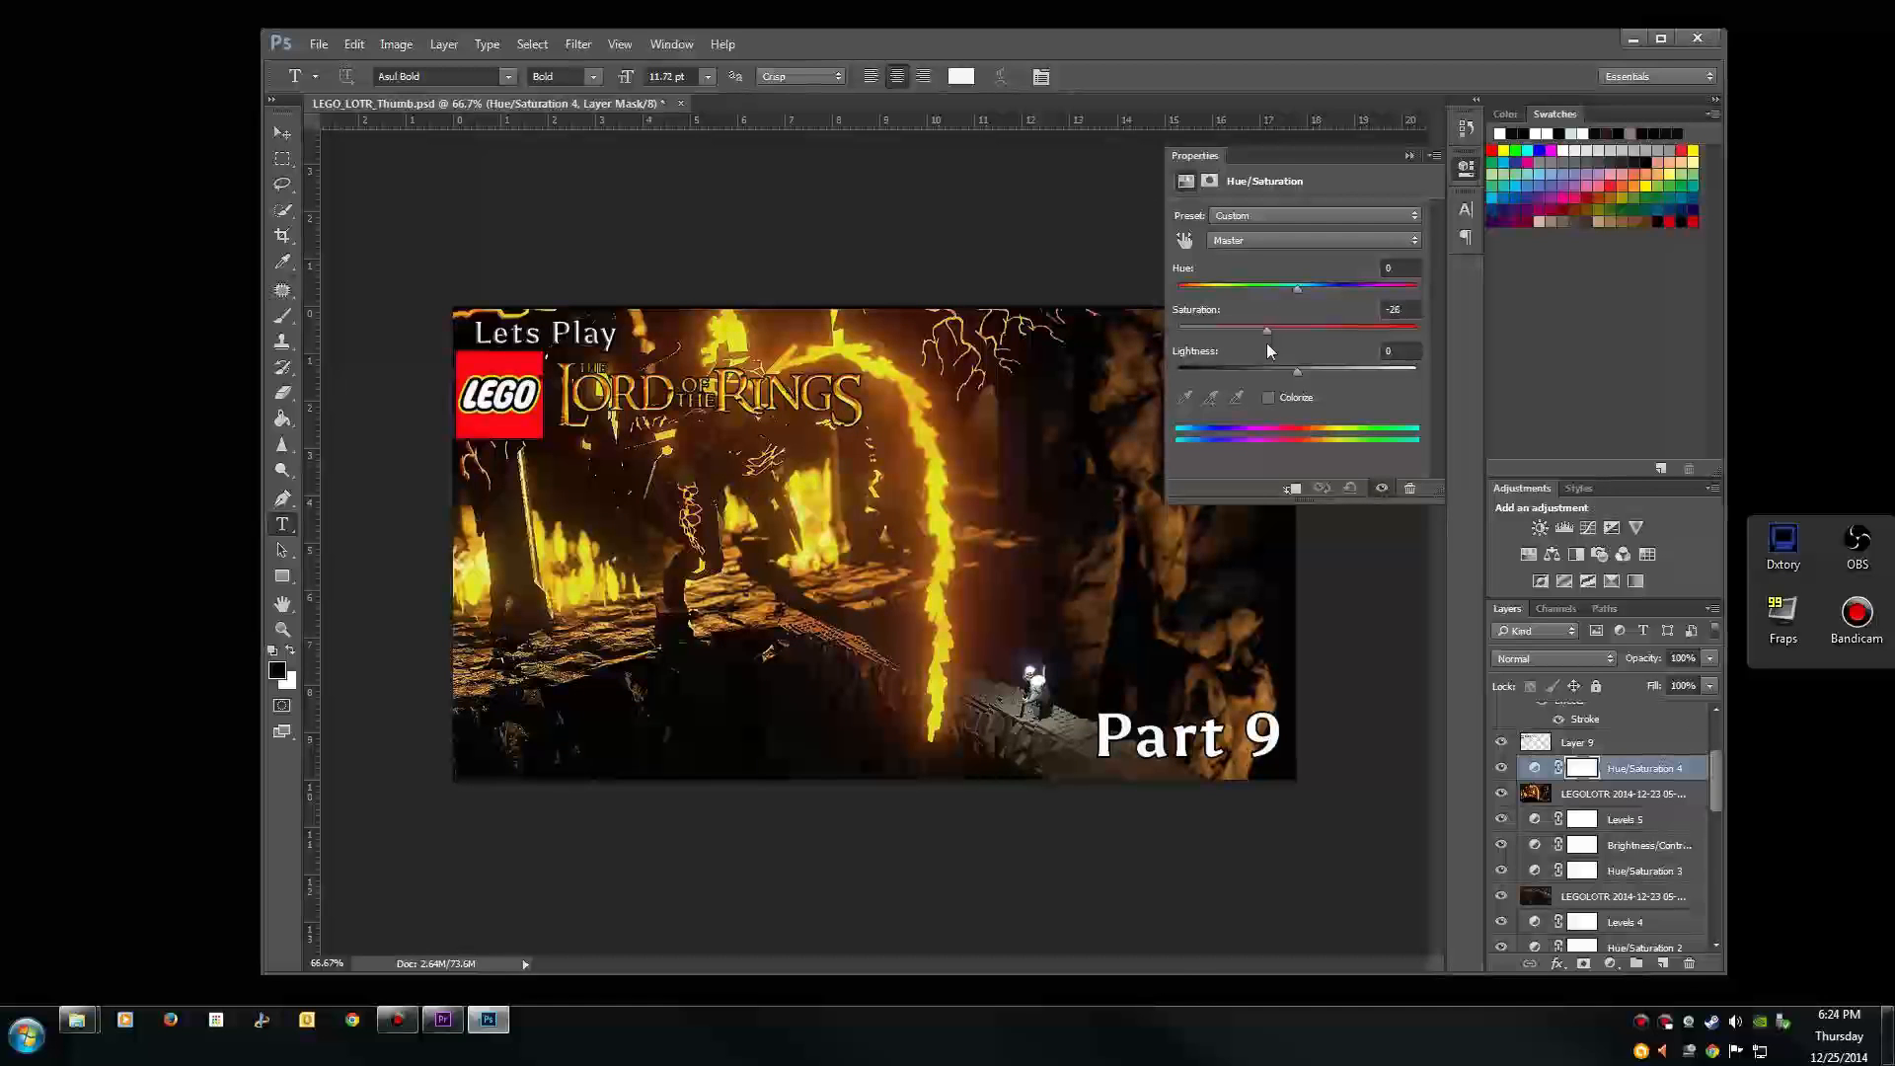
{"action": "left_click", "coordinate": [1410, 155]}
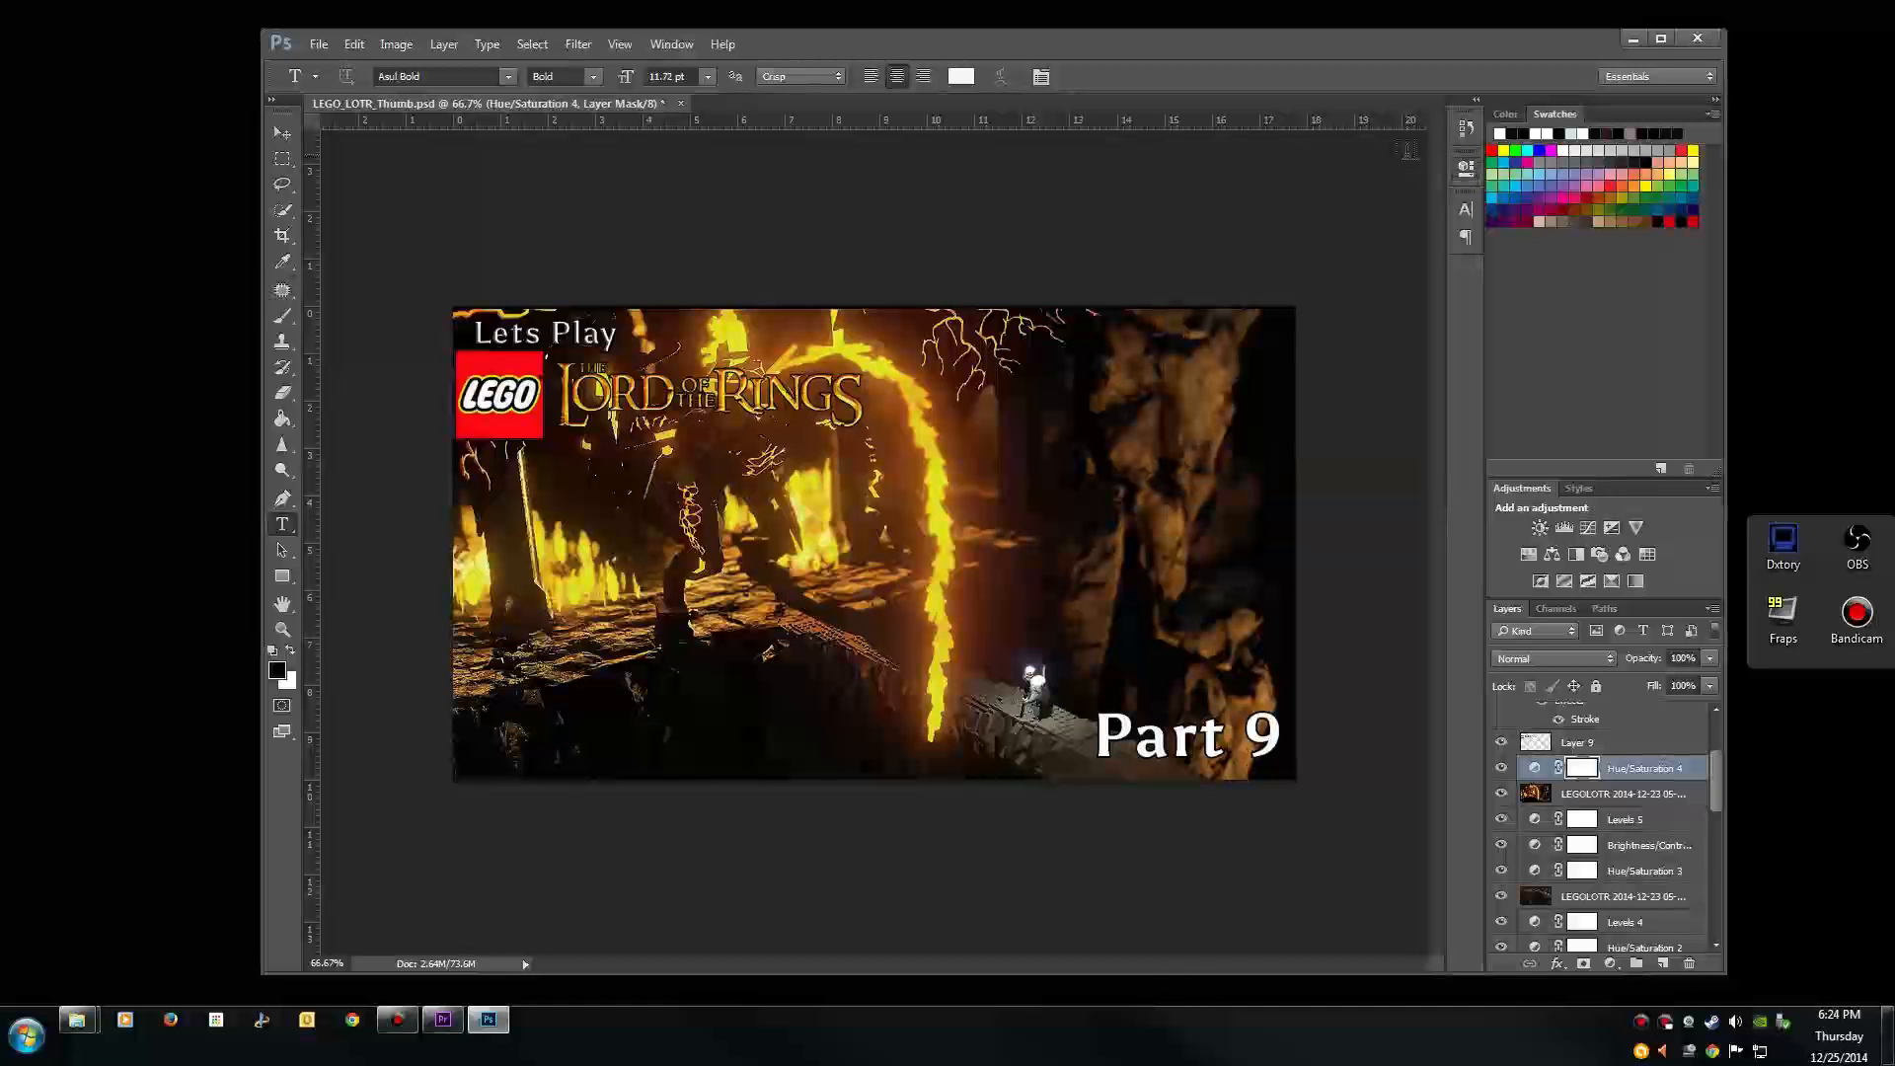
Step: Save the layered thumbnail document LEGO_LOTR_Thumb.psd with its current edits
{"action": "left_click", "coordinate": [319, 43]}
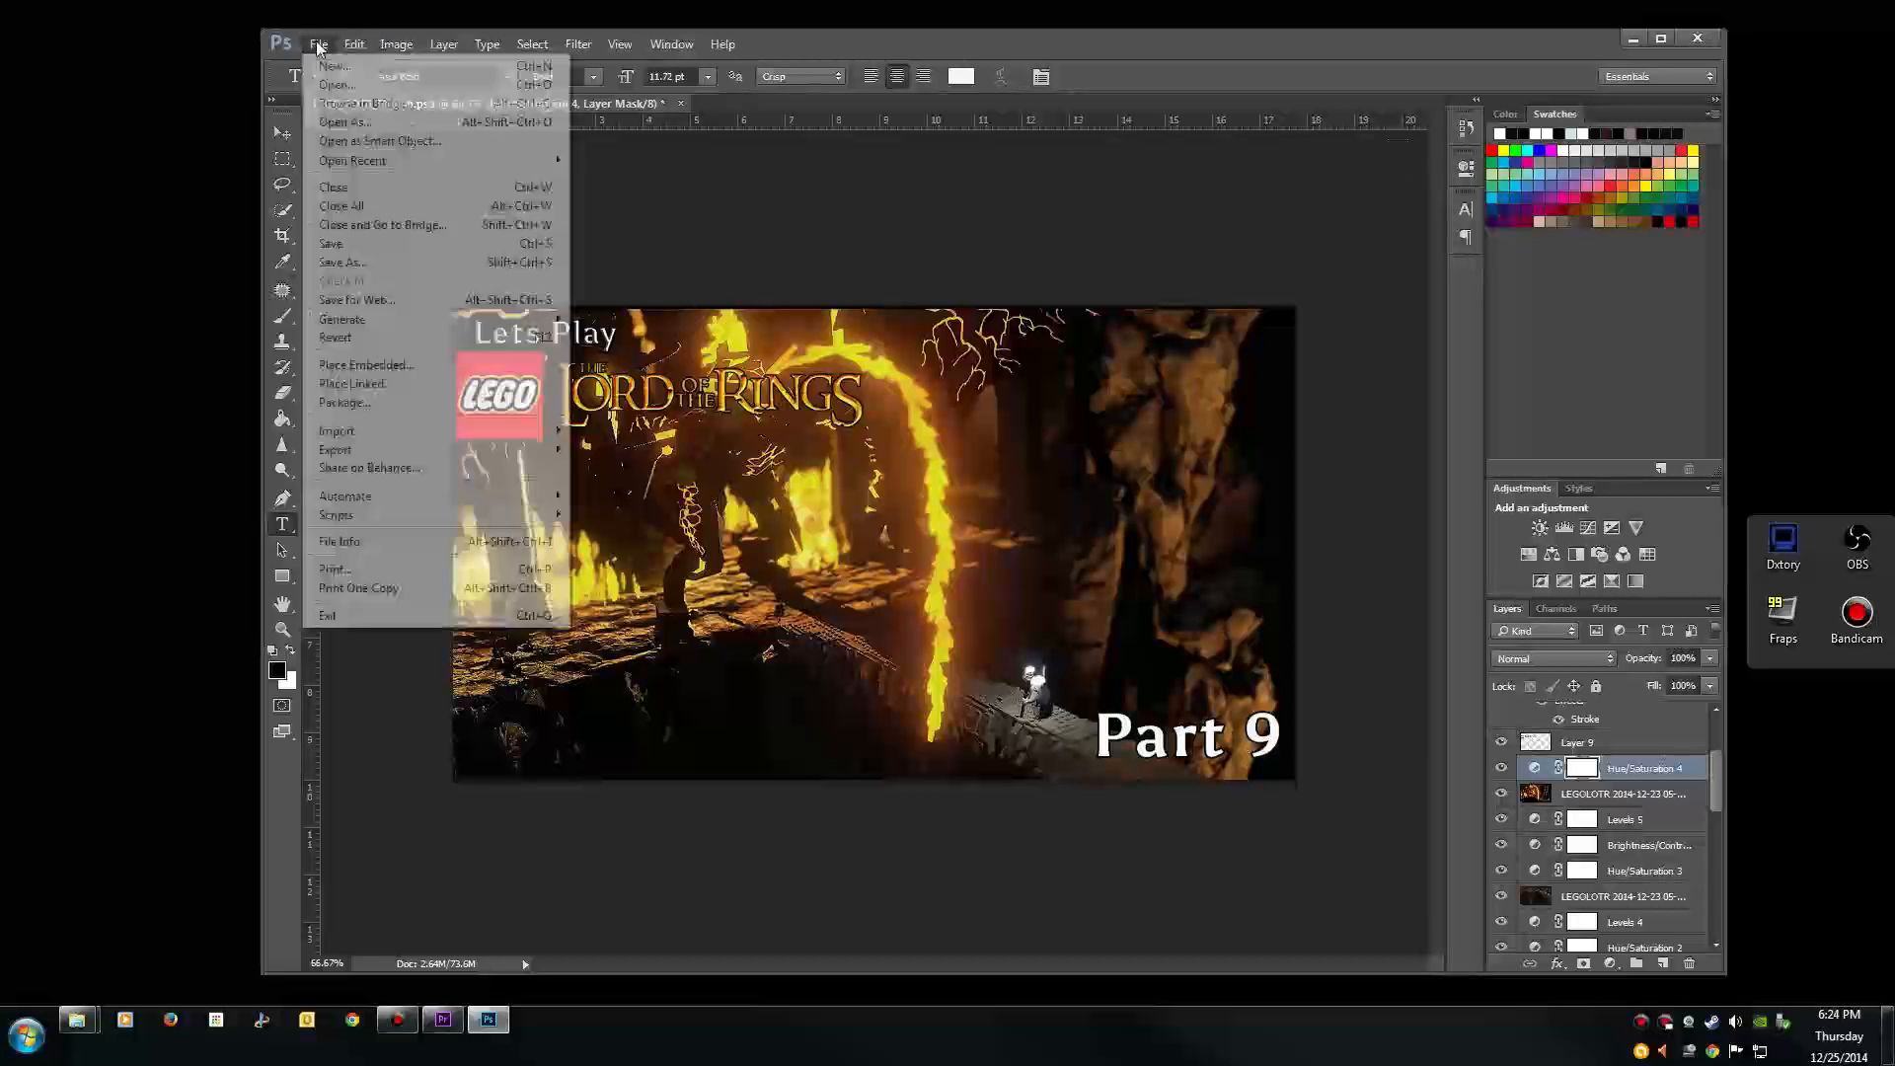
{"action": "left_click", "coordinate": [505, 243]}
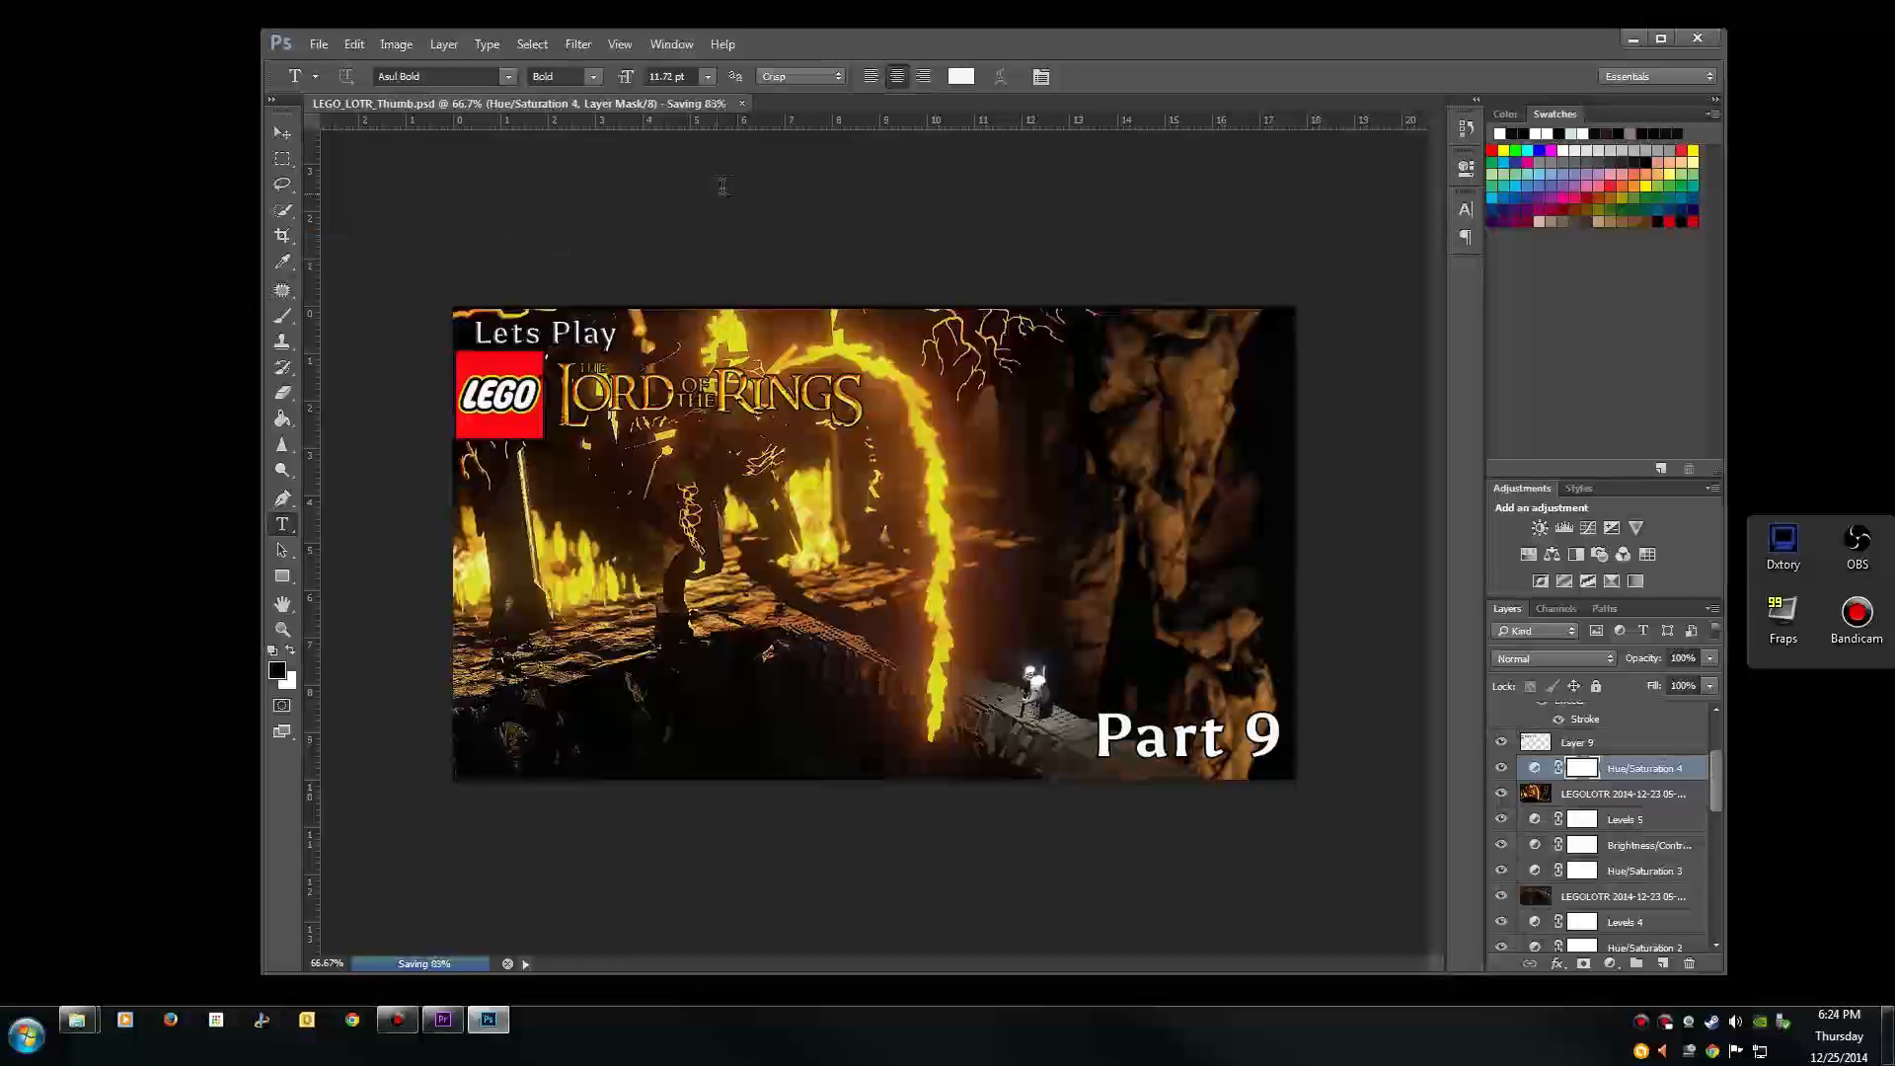
Step: Save a JPEG copy of the thumbnail as LEGO_LOTR_PART9 in the LegoLOTR folder at Maximum quality and switch to Premiere Pro
{"action": "left_click", "coordinate": [319, 44]}
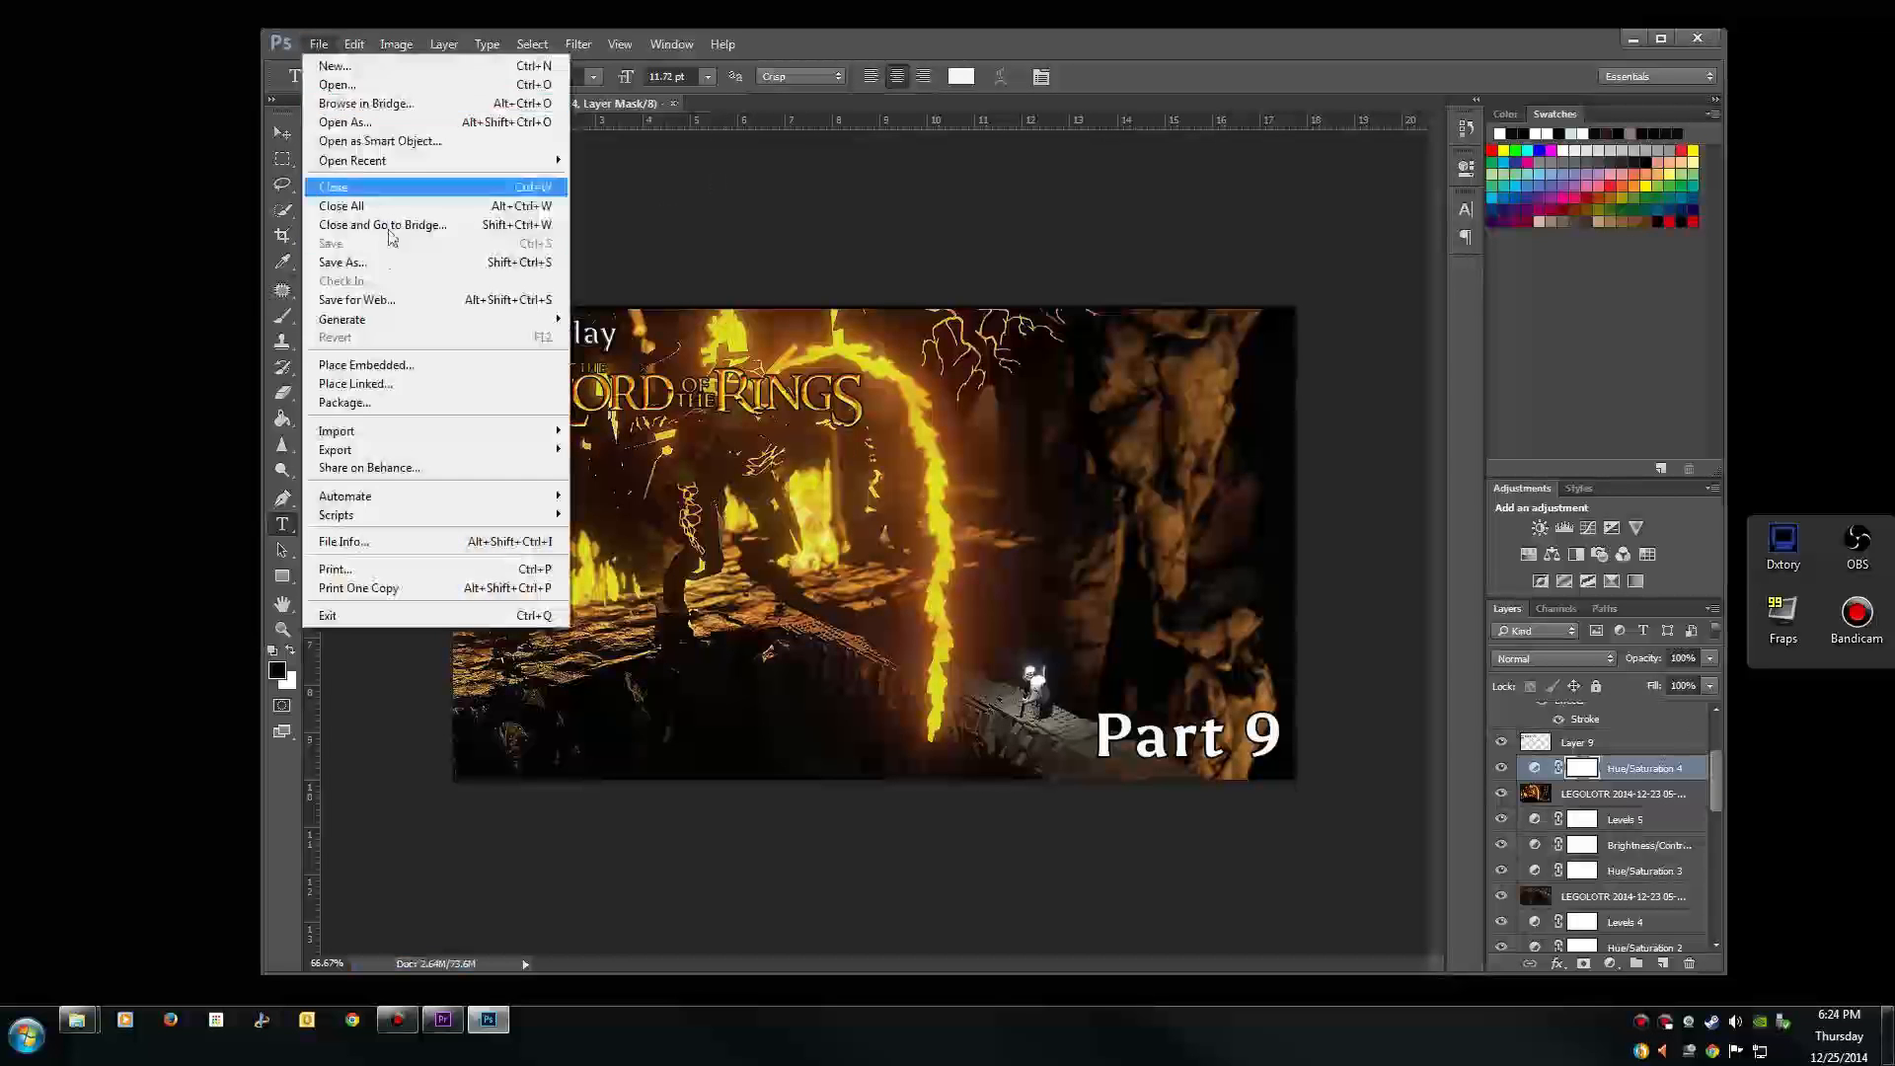
{"action": "left_click", "coordinate": [415, 259]}
{"action": "left_click", "coordinate": [577, 491]}
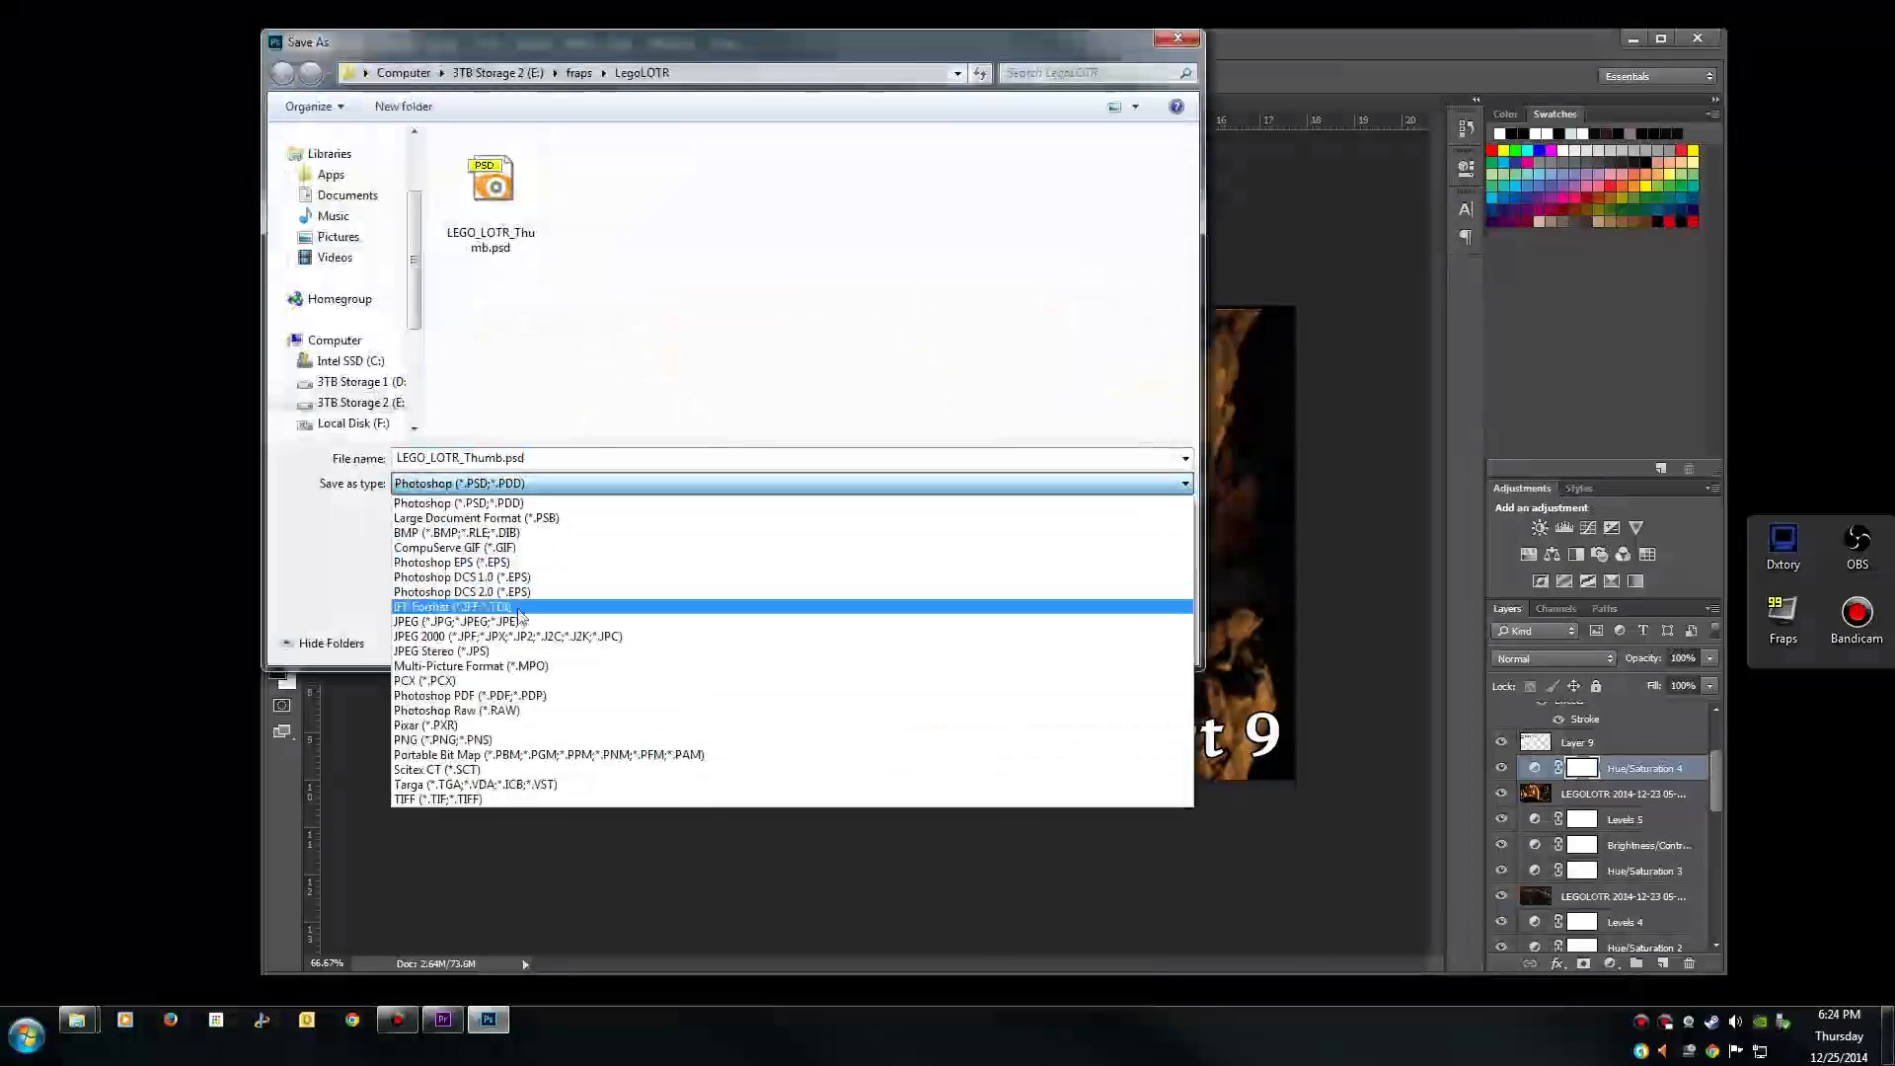
{"action": "left_click", "coordinate": [631, 609]}
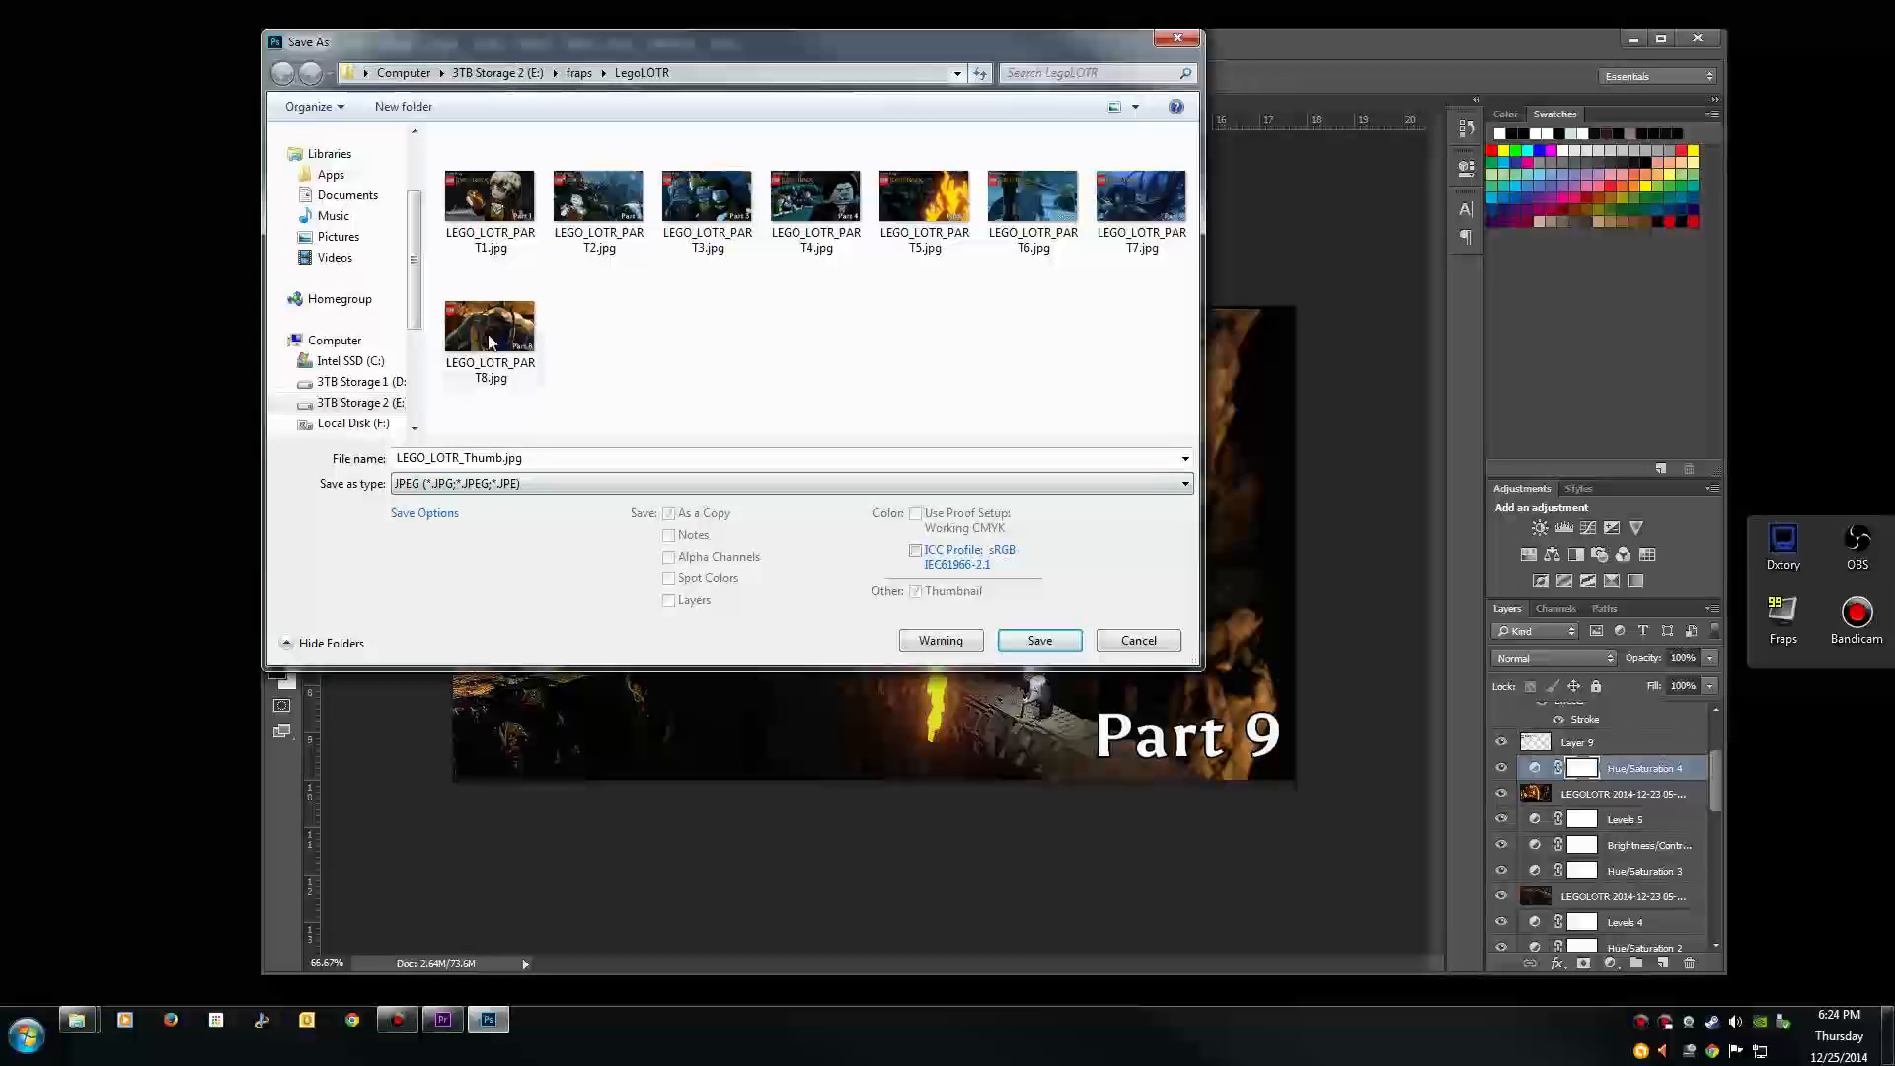
{"action": "left_click", "coordinate": [483, 373]}
{"action": "key", "text": "Tab"}
{"action": "key", "text": "End"}
{"action": "key", "text": "shift+Left"}
{"action": "key", "text": "shift+Left"}
{"action": "key", "text": "shift+Left"}
{"action": "key", "text": "shift+Left"}
{"action": "key", "text": "shift+Left"}
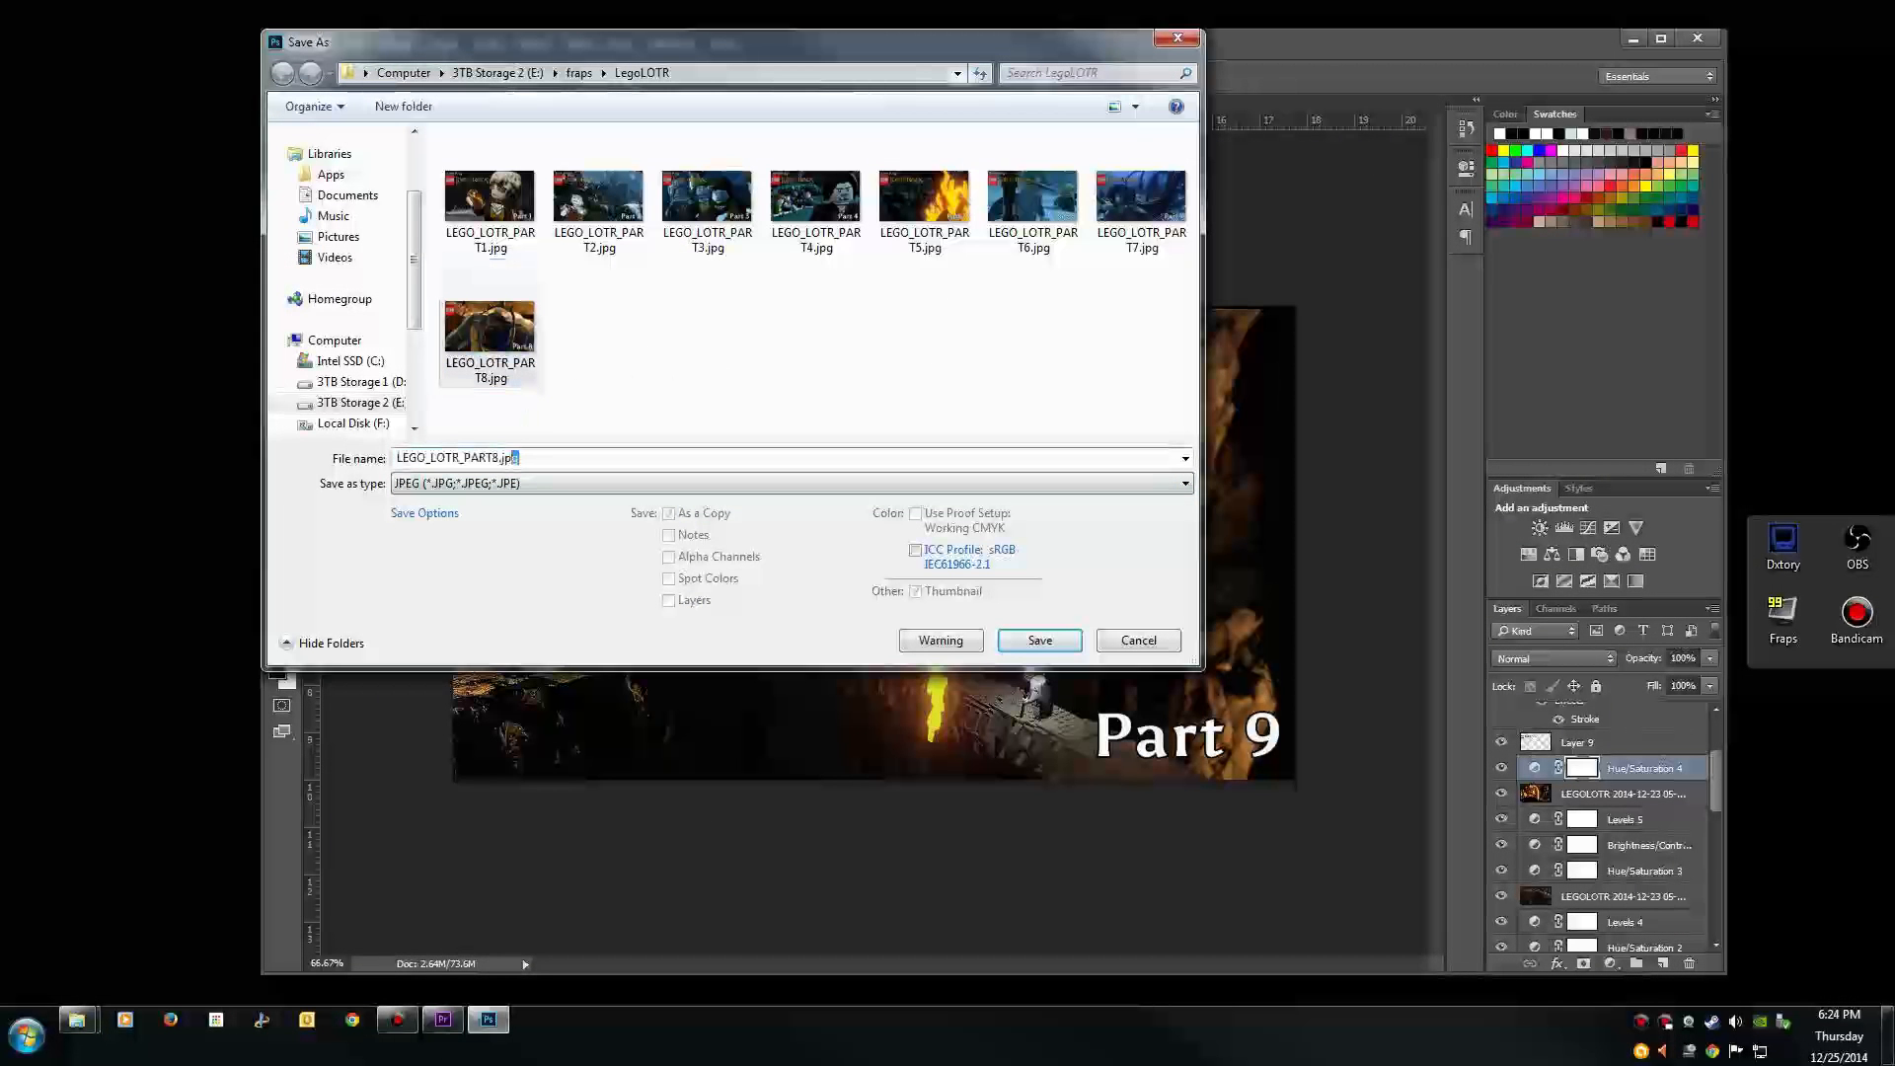
{"action": "type", "text": "9"}
{"action": "key", "text": "Return"}
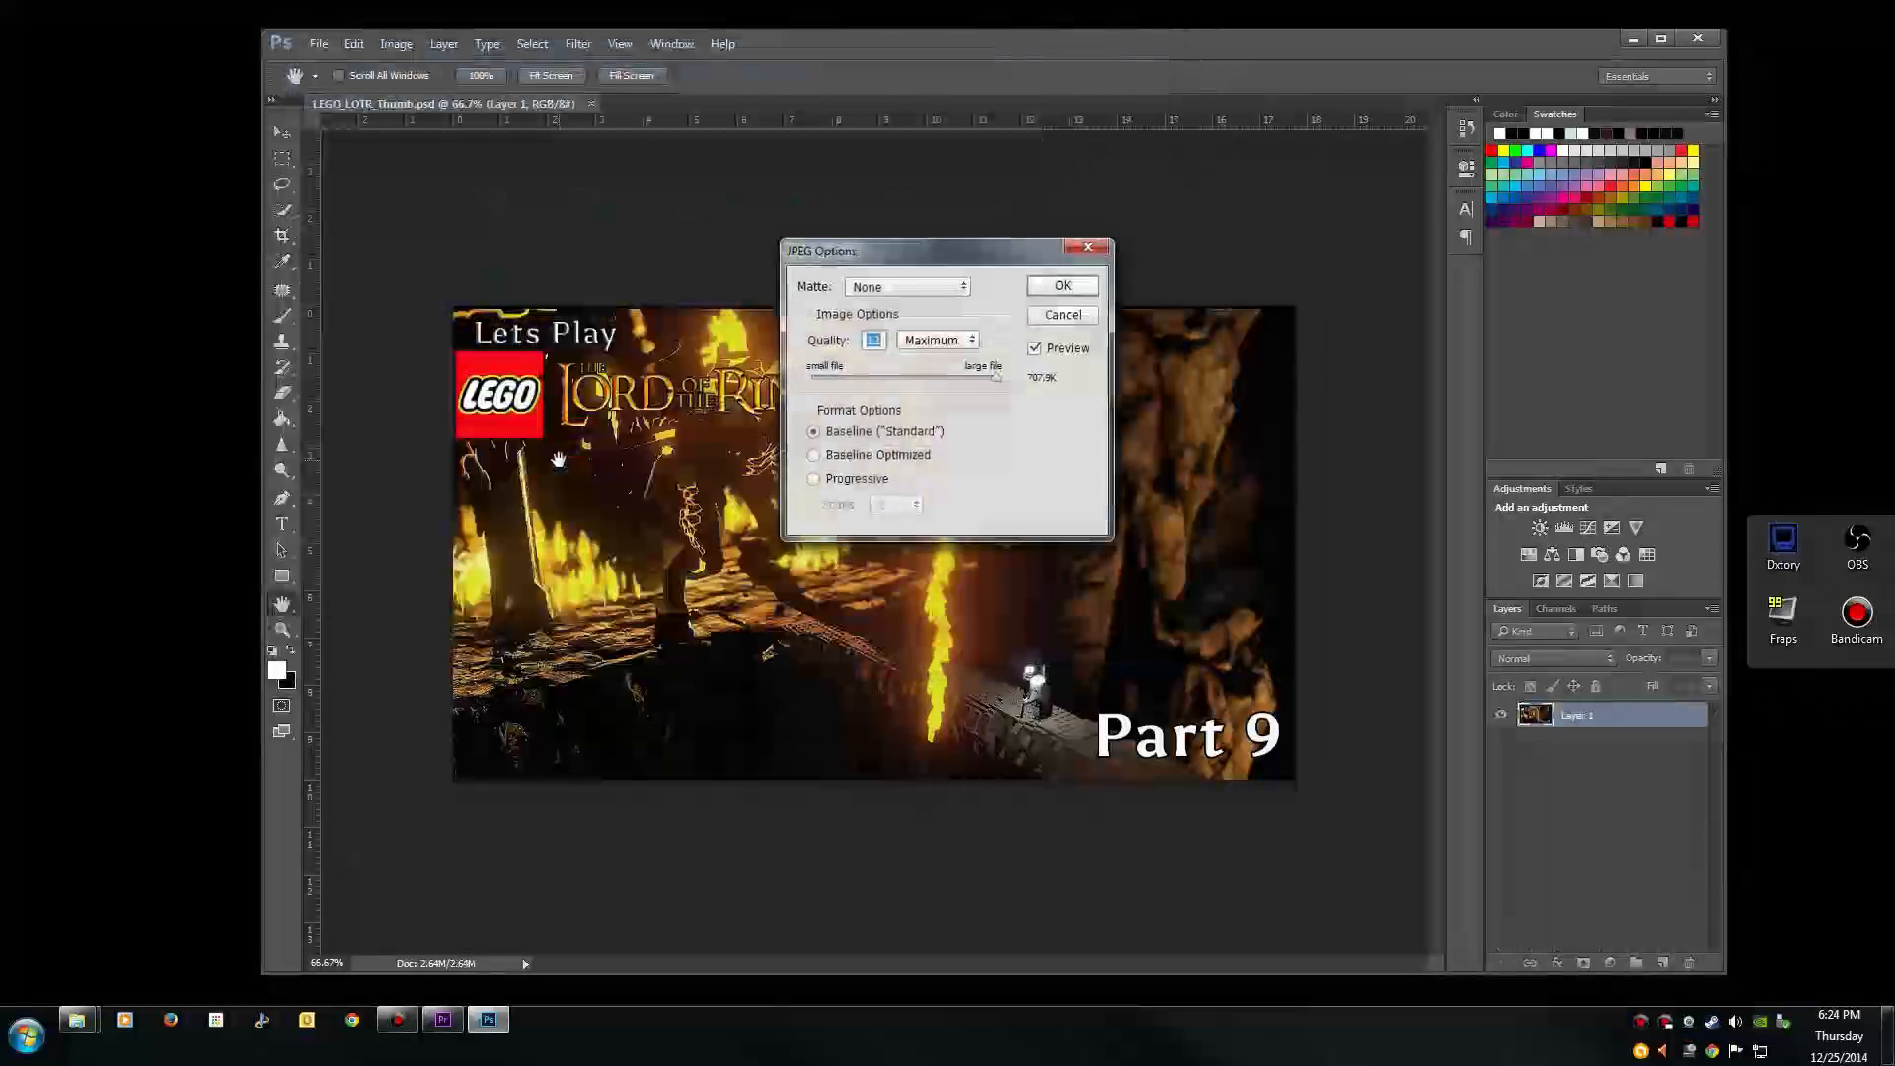
{"action": "left_click", "coordinate": [1086, 286]}
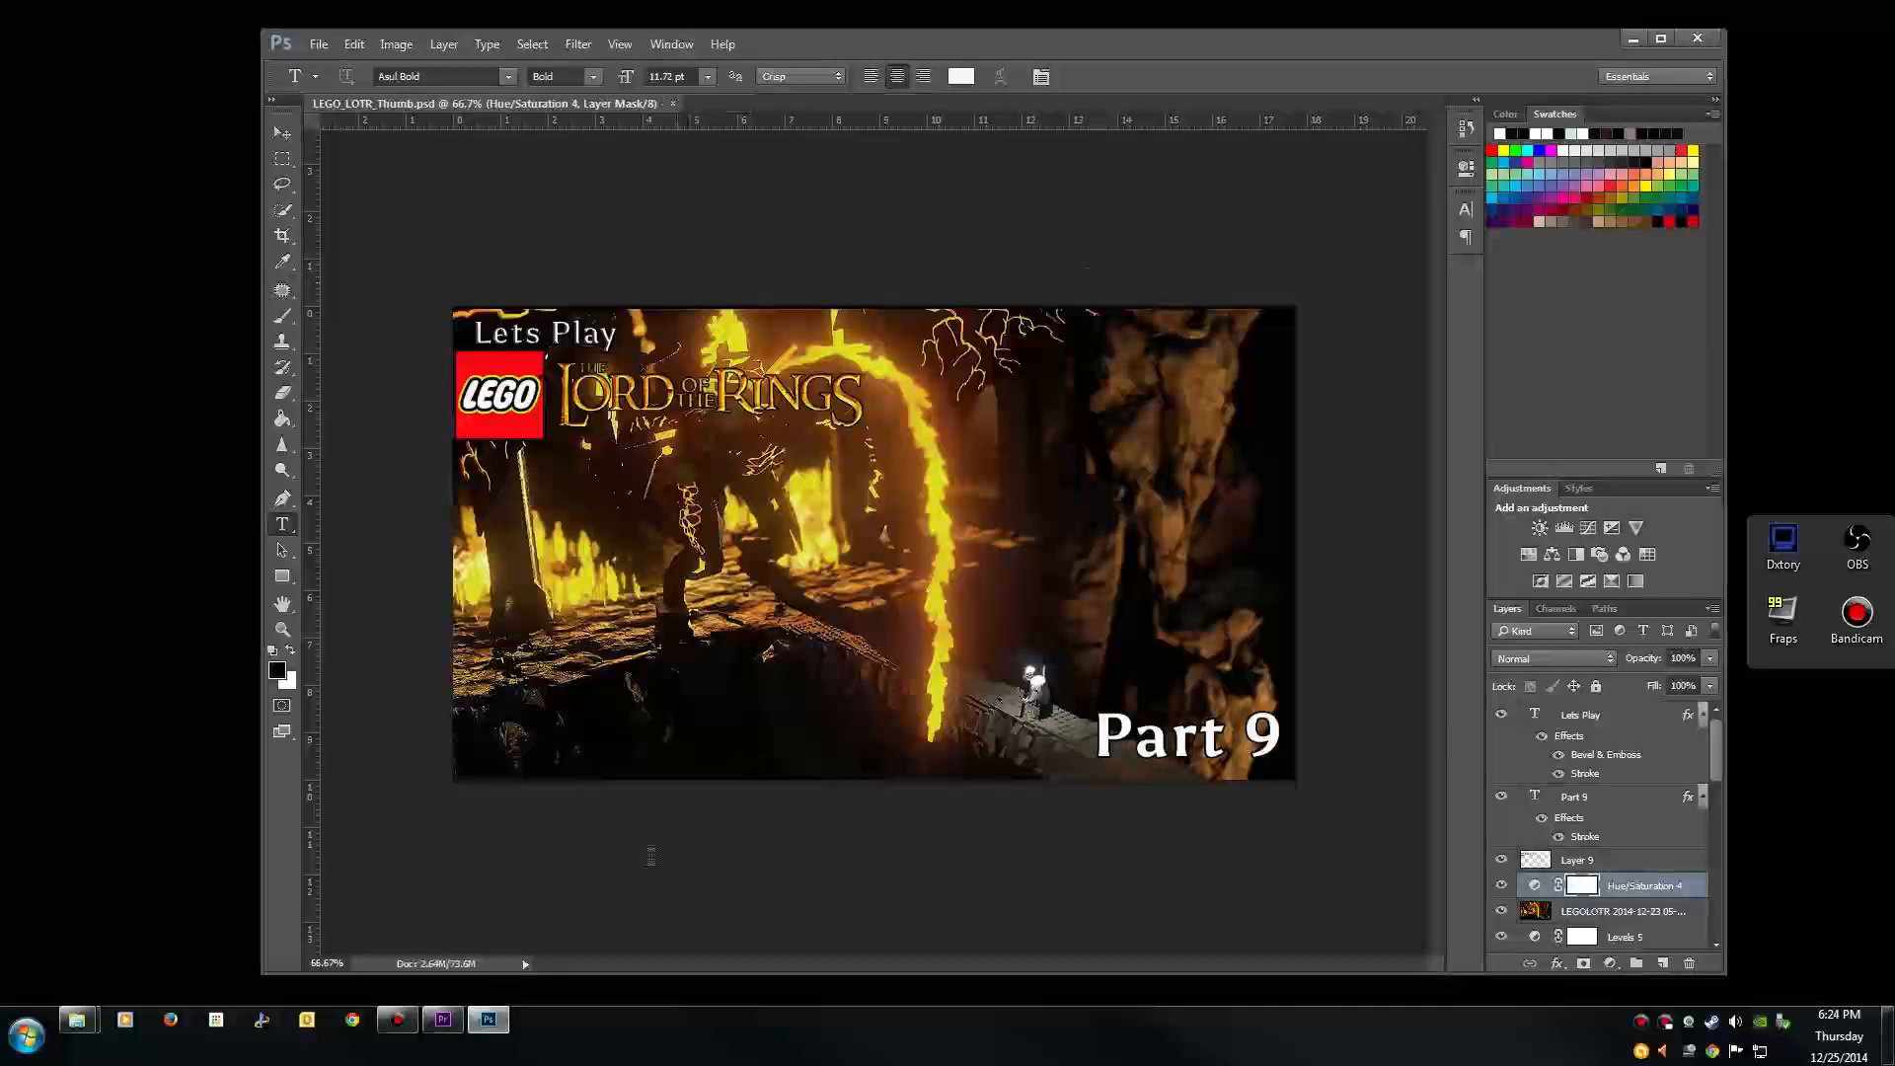
{"action": "left_click", "coordinate": [443, 1019]}
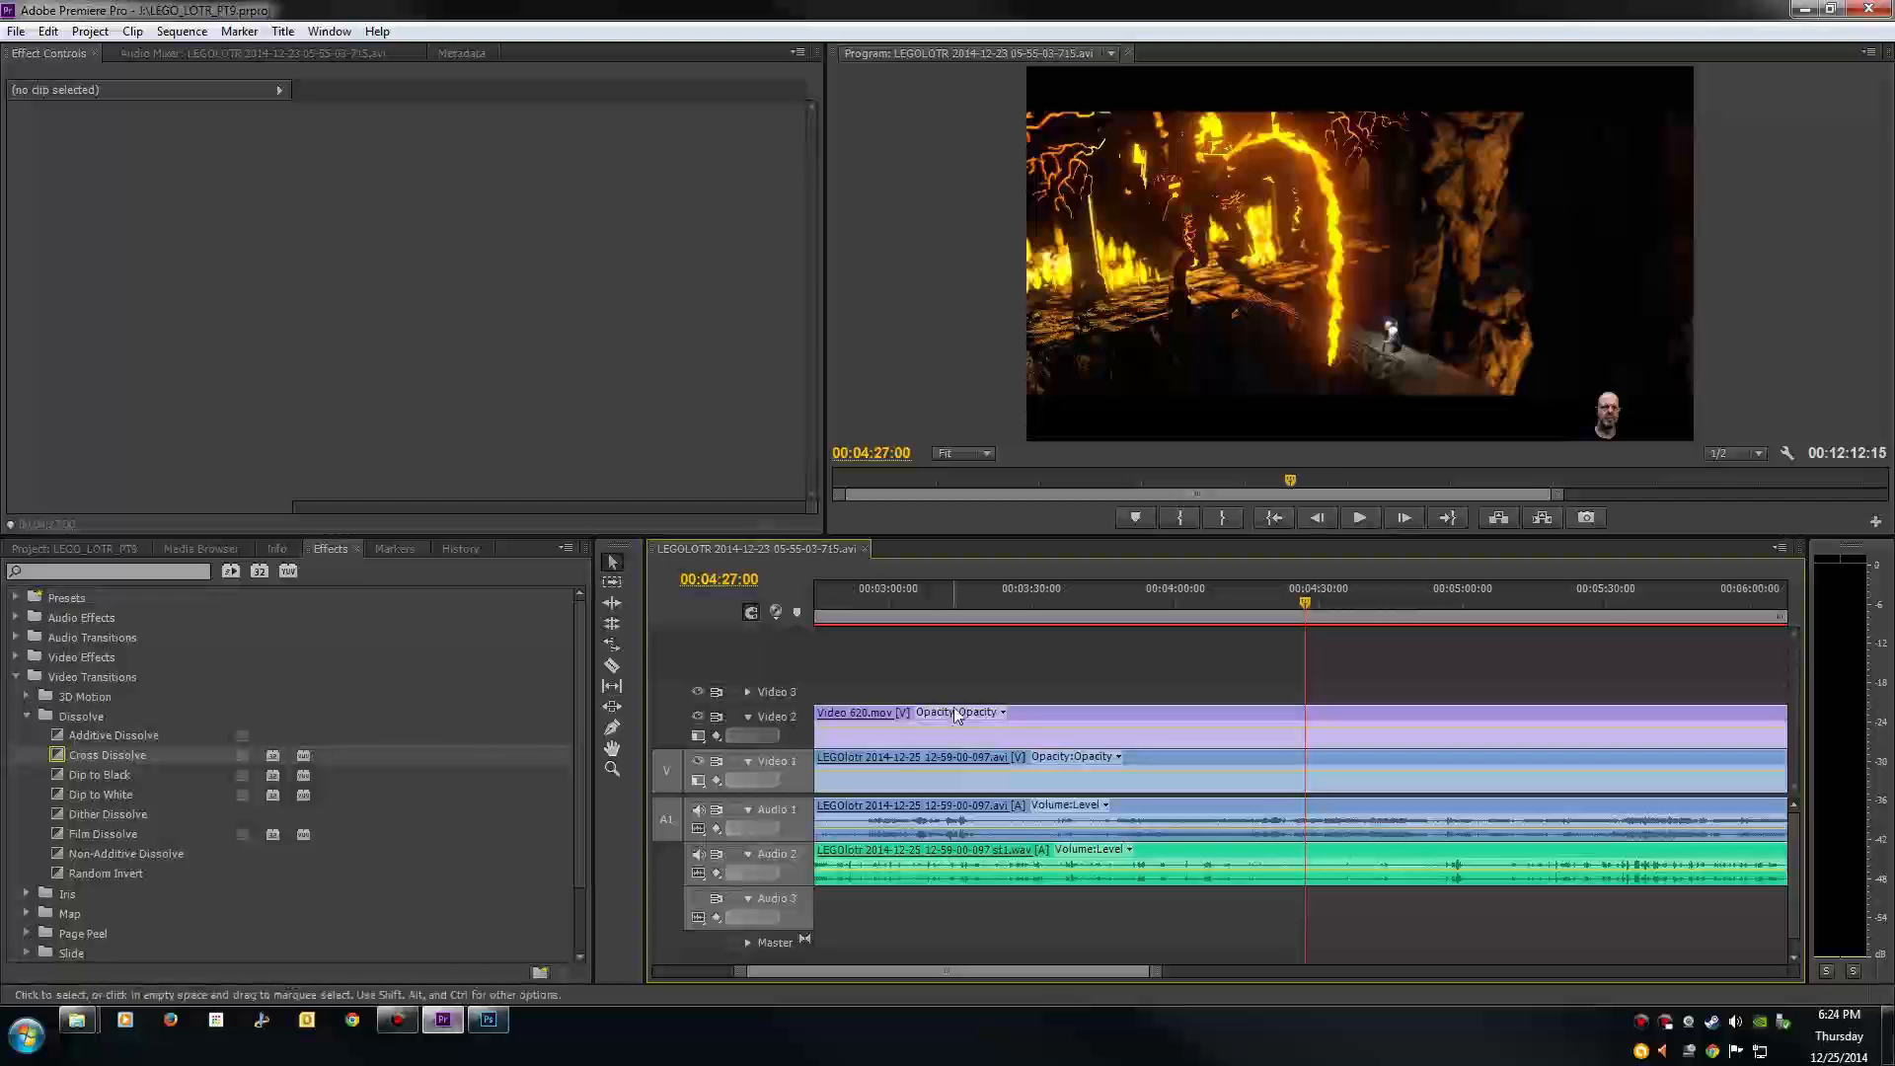